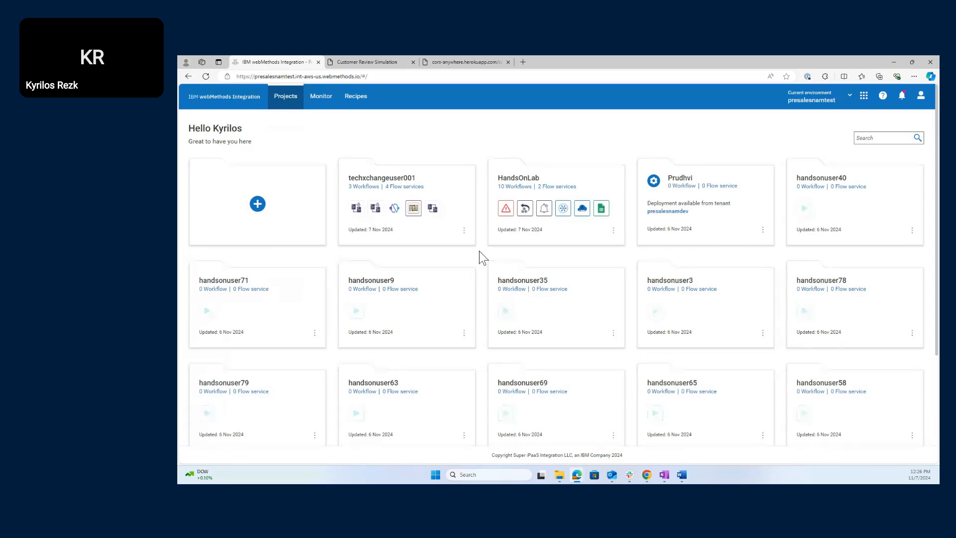
- Scroll to the HandsOnLab project card and open its Workflows page
{"action": "scroll", "coordinate": [476, 199], "scroll_direction": "down", "scroll_amount": 1}
{"action": "left_click", "coordinate": [592, 188]}
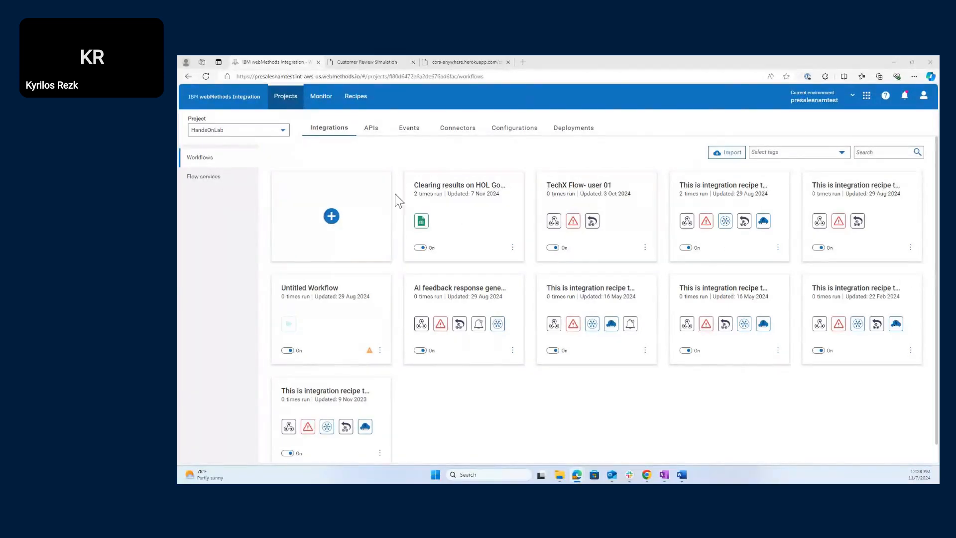
{"action": "left_click", "coordinate": [331, 217]}
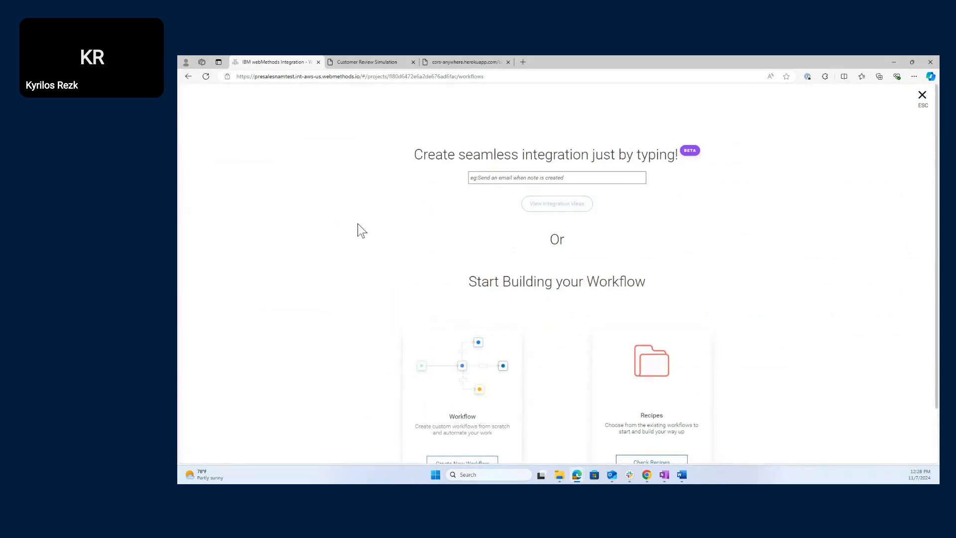
{"action": "scroll", "coordinate": [368, 231], "scroll_direction": "down", "scroll_amount": 1}
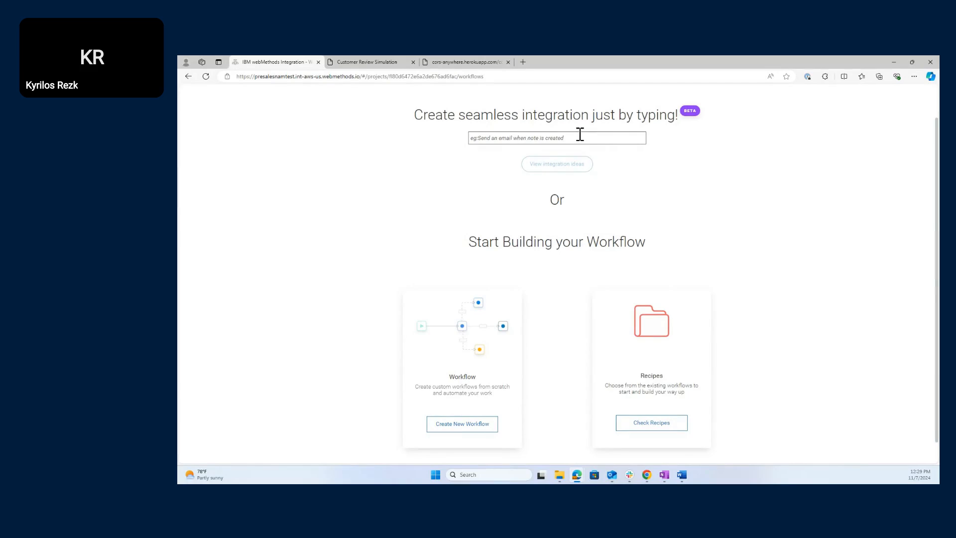
{"action": "left_click", "coordinate": [581, 138]}
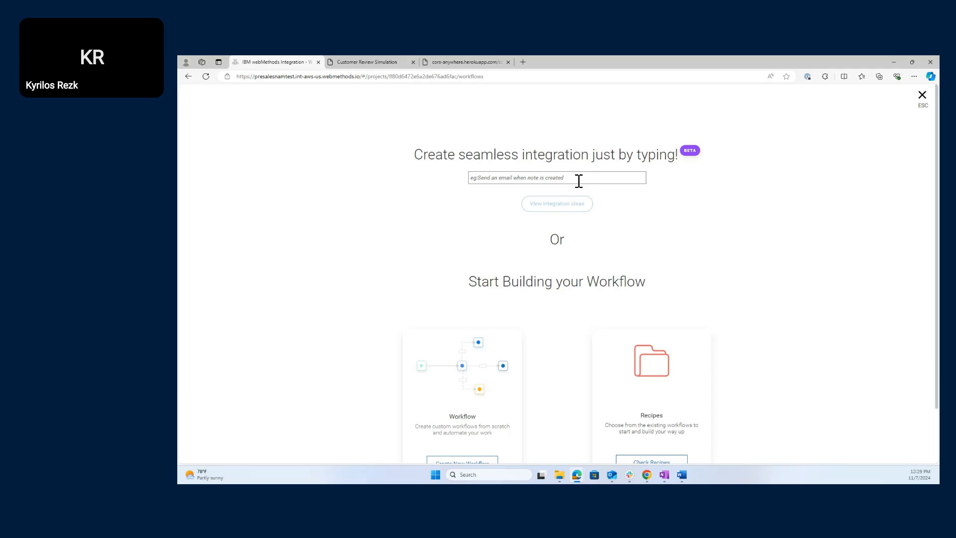
{"action": "left_click", "coordinate": [579, 180]}
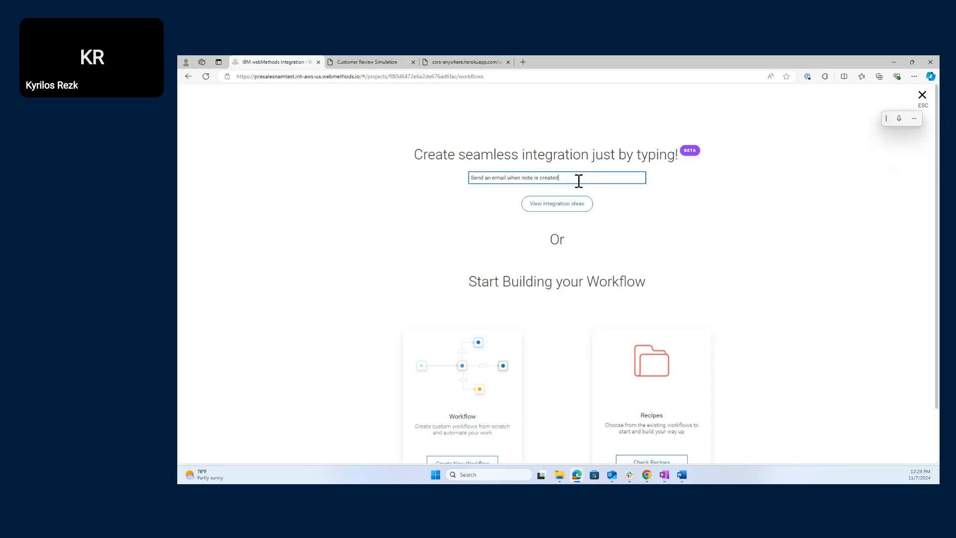
{"action": "left_click", "coordinate": [573, 206]}
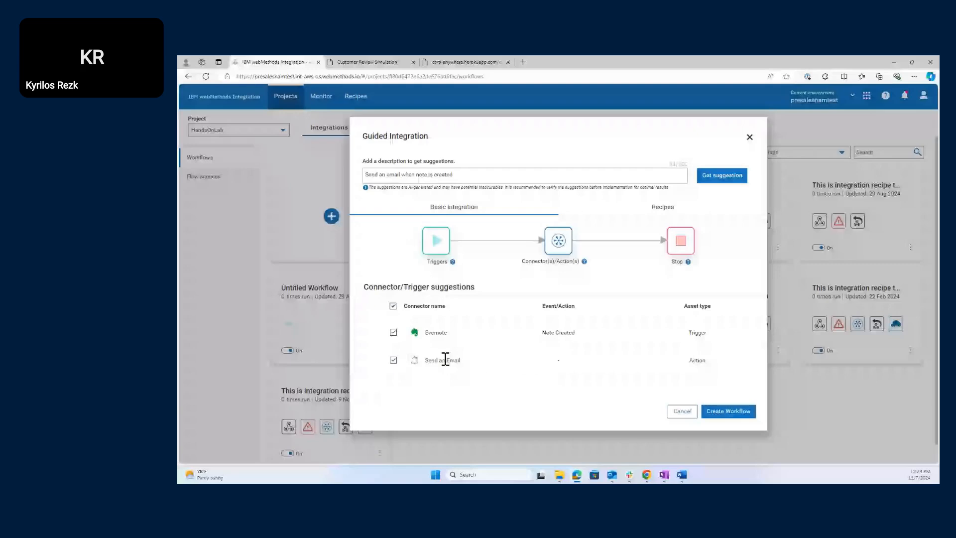
{"action": "left_click", "coordinate": [685, 411]}
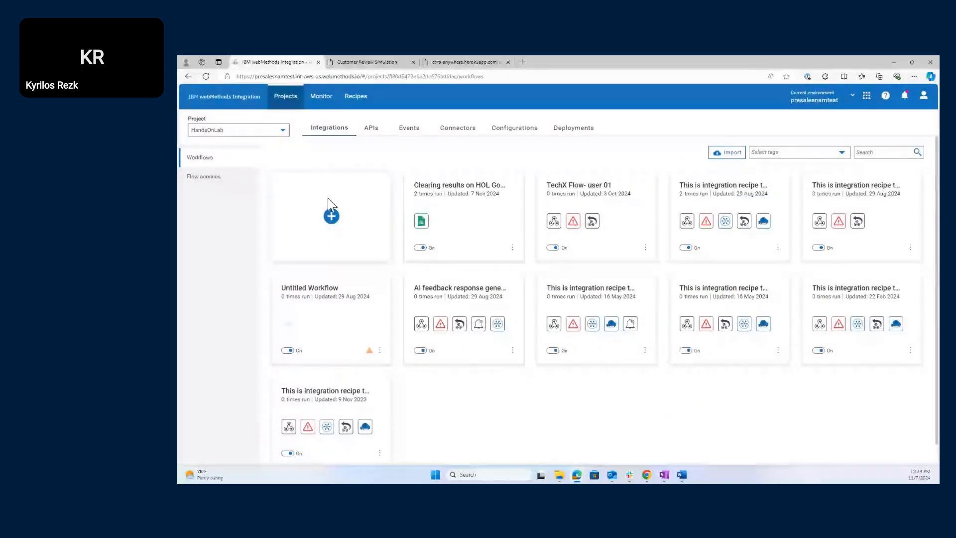
- Start a new workflow from the + card to reach the 'Create seamless integration' page
{"action": "left_click", "coordinate": [329, 201]}
{"action": "scroll", "coordinate": [530, 298], "scroll_direction": "down", "scroll_amount": 2}
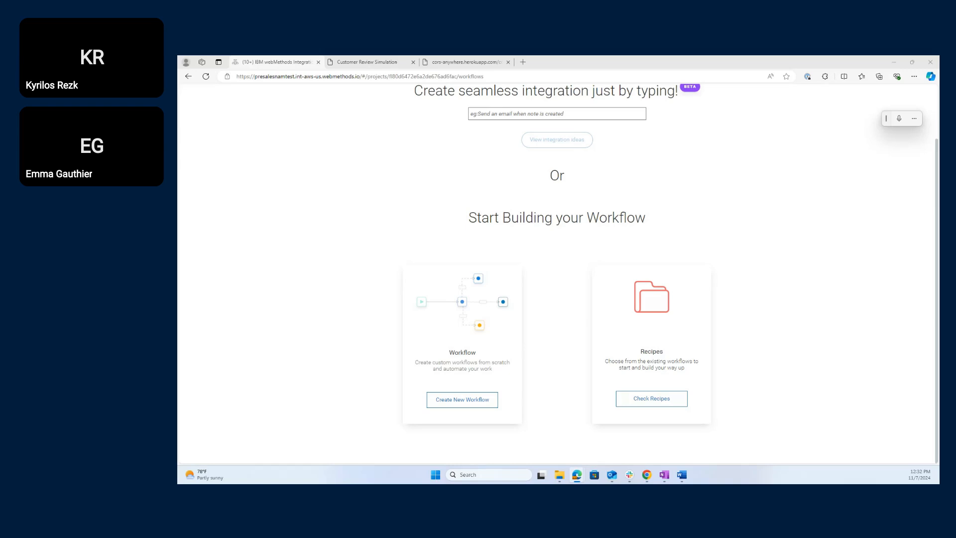
- Close the 'Create seamless integration' page and return to the Projects home page
{"action": "scroll", "coordinate": [384, 207], "scroll_direction": "up", "scroll_amount": 1}
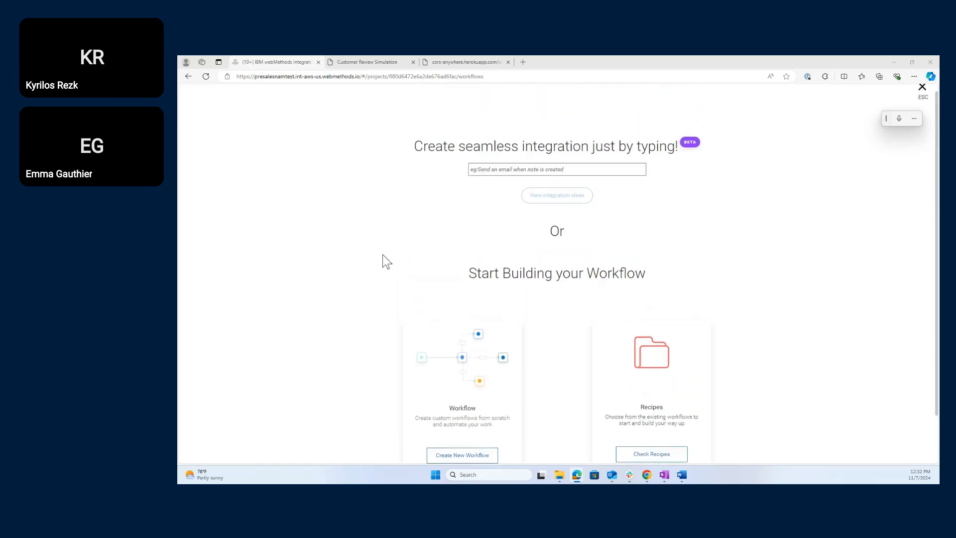
{"action": "scroll", "coordinate": [598, 257], "scroll_direction": "down", "scroll_amount": 1}
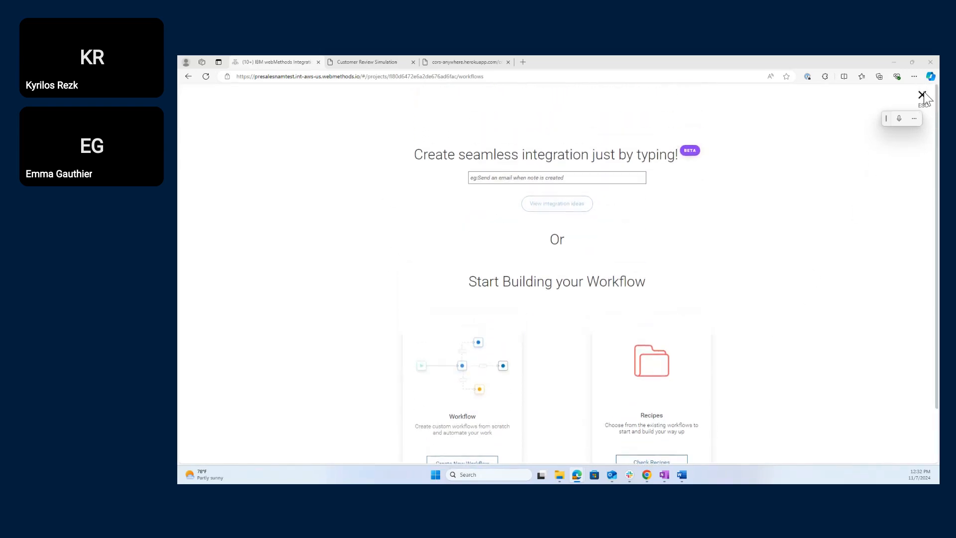
{"action": "left_click", "coordinate": [922, 95]}
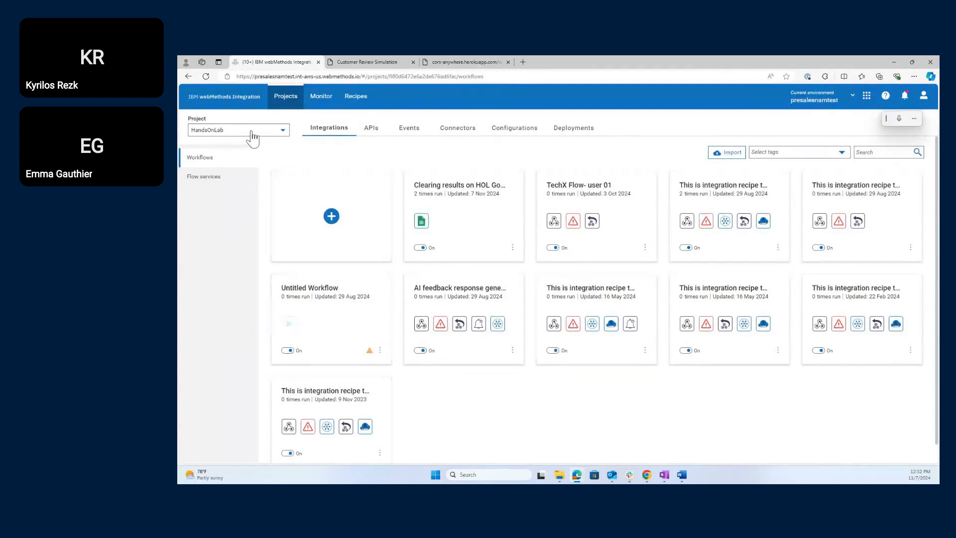
{"action": "left_click", "coordinate": [229, 97]}
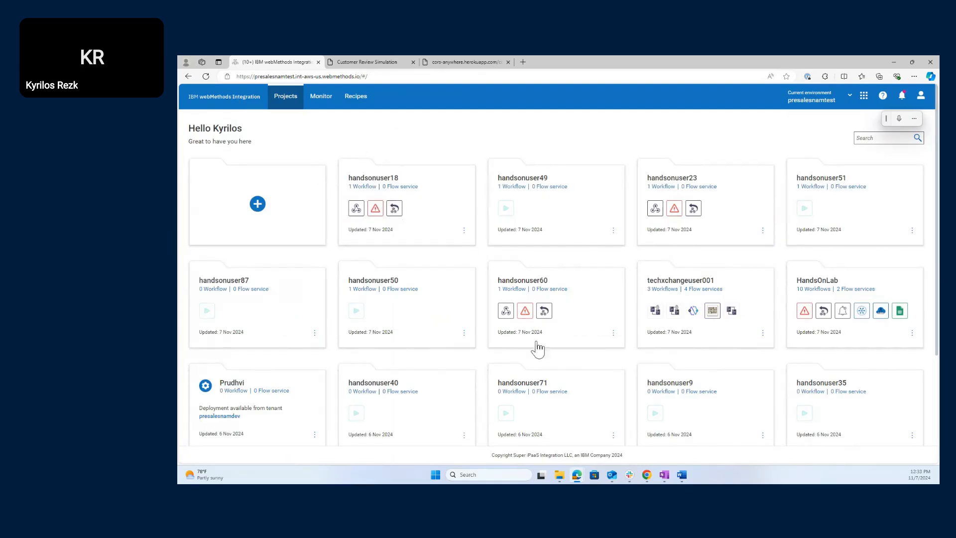
{"action": "scroll", "coordinate": [493, 399], "scroll_direction": "down", "scroll_amount": 3}
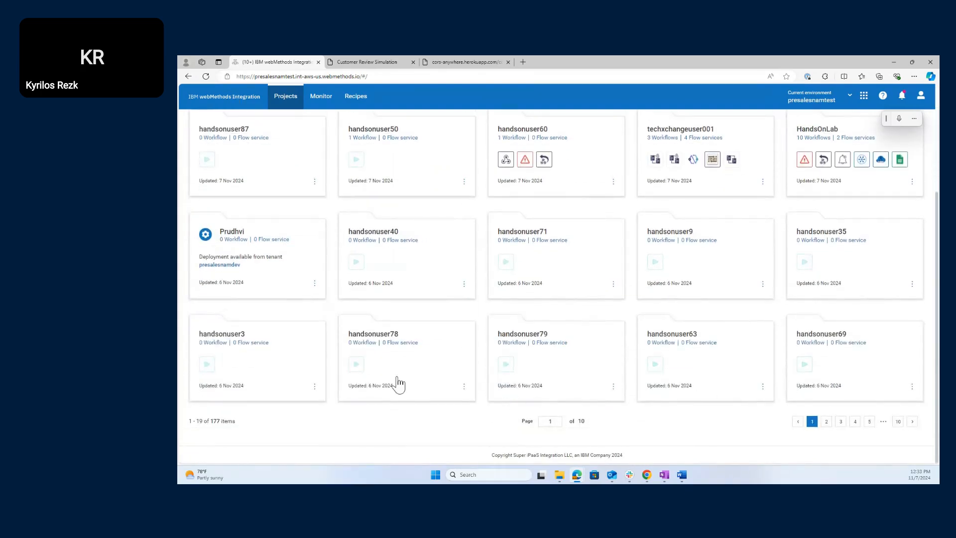
{"action": "scroll", "coordinate": [398, 383], "scroll_direction": "up", "scroll_amount": 3}
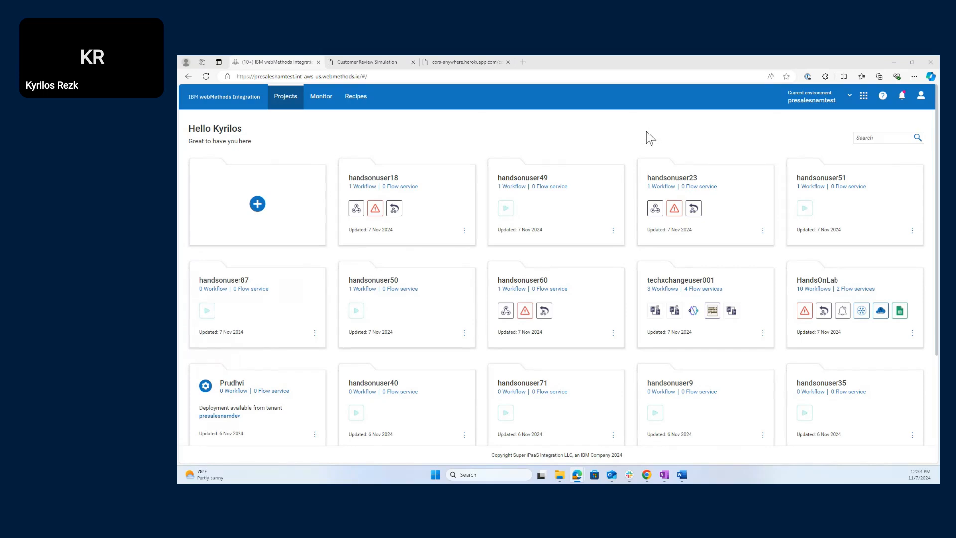
- Search projects for 'handsonlab' and open the HandsOnLab project's workflows
{"action": "left_click", "coordinate": [638, 132]}
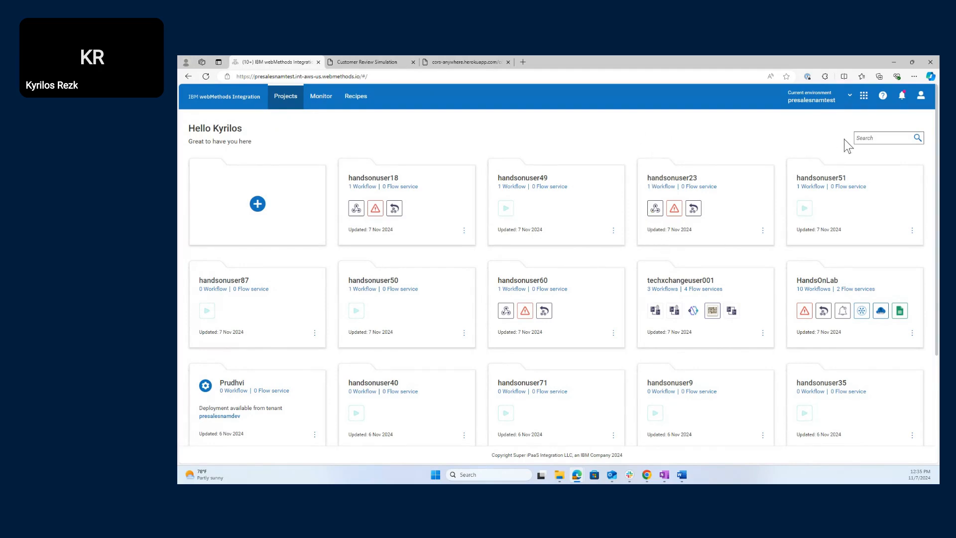
{"action": "left_click", "coordinate": [870, 139]}
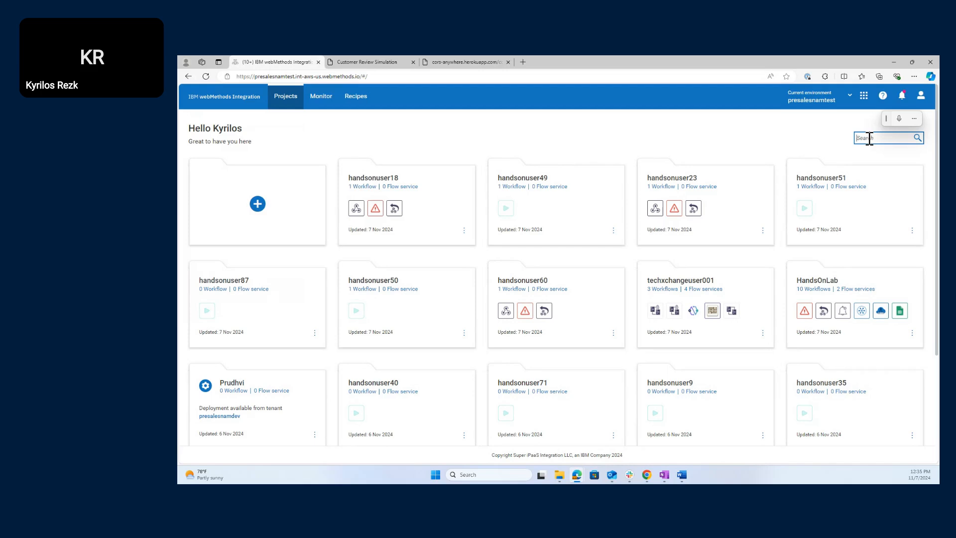
{"action": "type", "text": "handsonlab"}
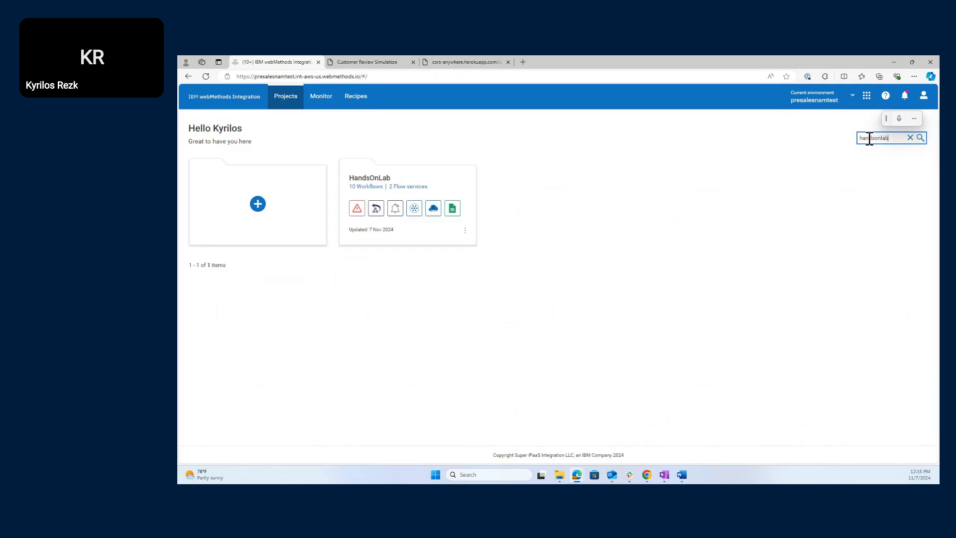
{"action": "left_click", "coordinate": [397, 173]}
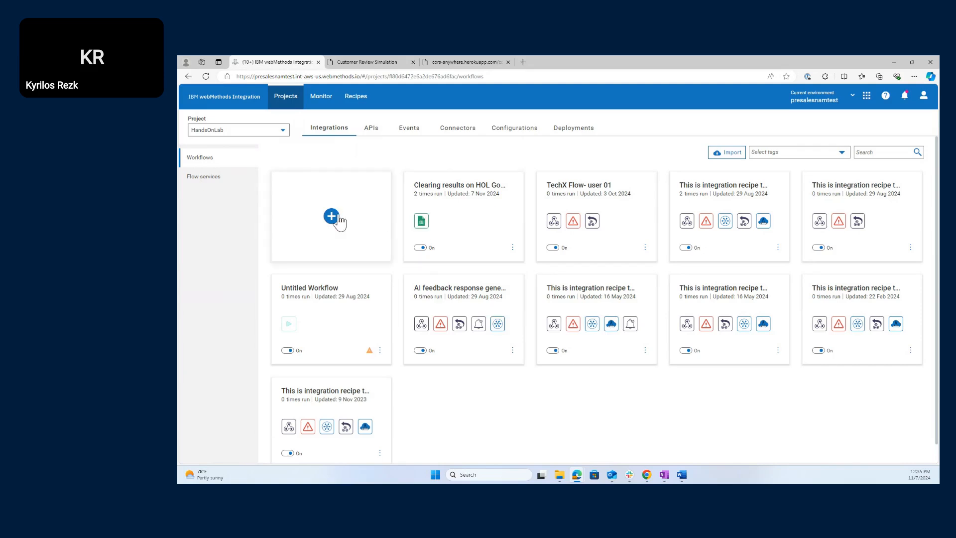
- Start a new workflow and choose Check Recipes to browse recipe templates
{"action": "left_click", "coordinate": [332, 218]}
{"action": "scroll", "coordinate": [688, 386], "scroll_direction": "down", "scroll_amount": 2}
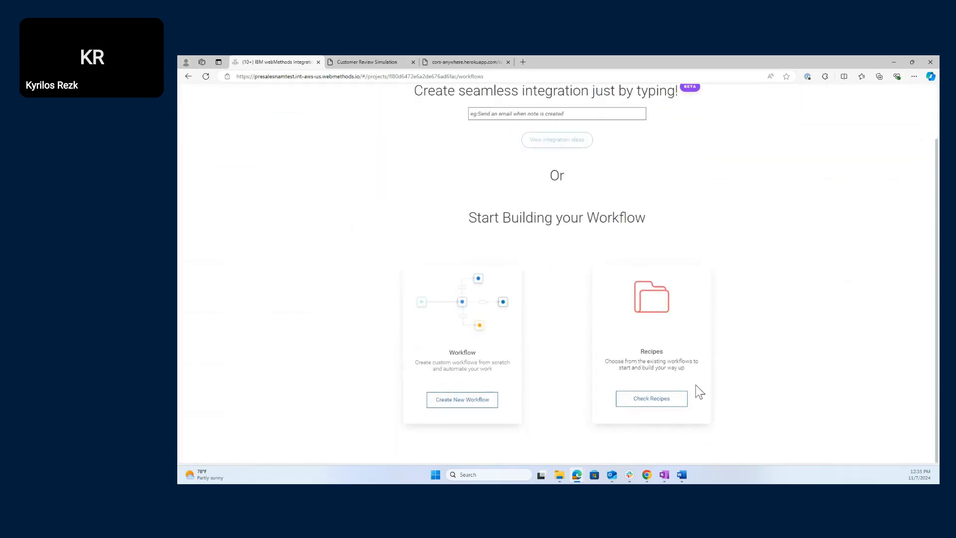
{"action": "left_click", "coordinate": [644, 402]}
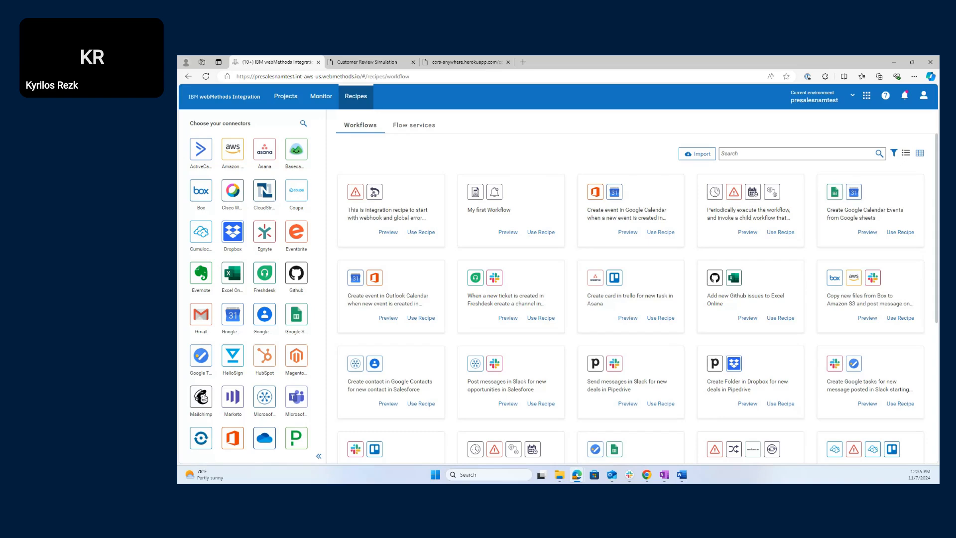
- Search the recipe catalogue for 'webhook' to get its 6 matching recipes
{"action": "left_click", "coordinate": [741, 154]}
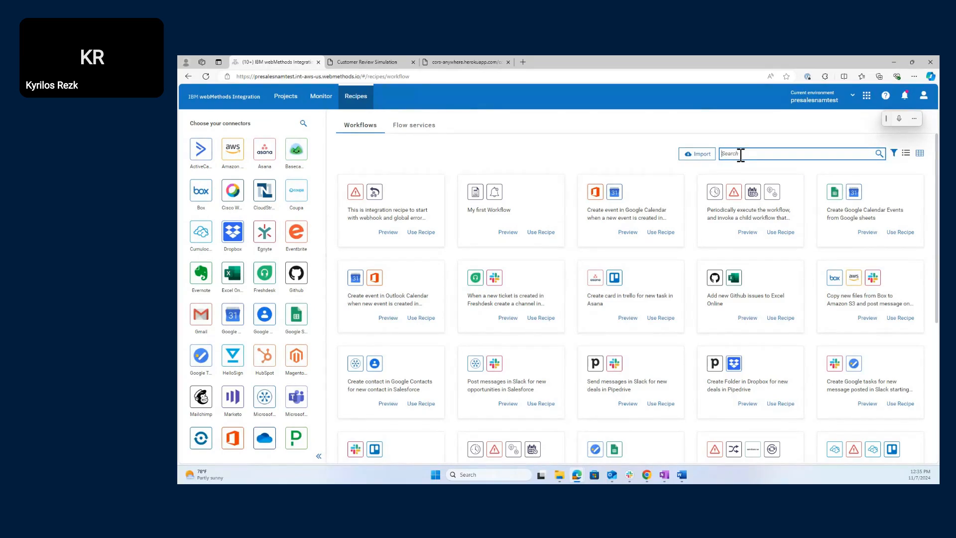
{"action": "type", "text": "webhook"}
{"action": "key", "text": "Return"}
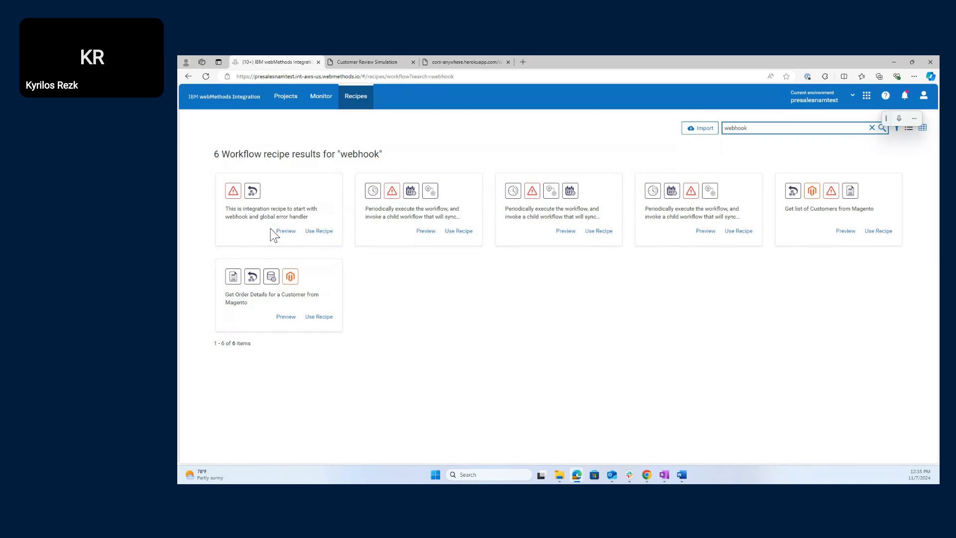
- Import the webhook with global error handler recipe into the HandsOnLab project
{"action": "left_click", "coordinate": [319, 231]}
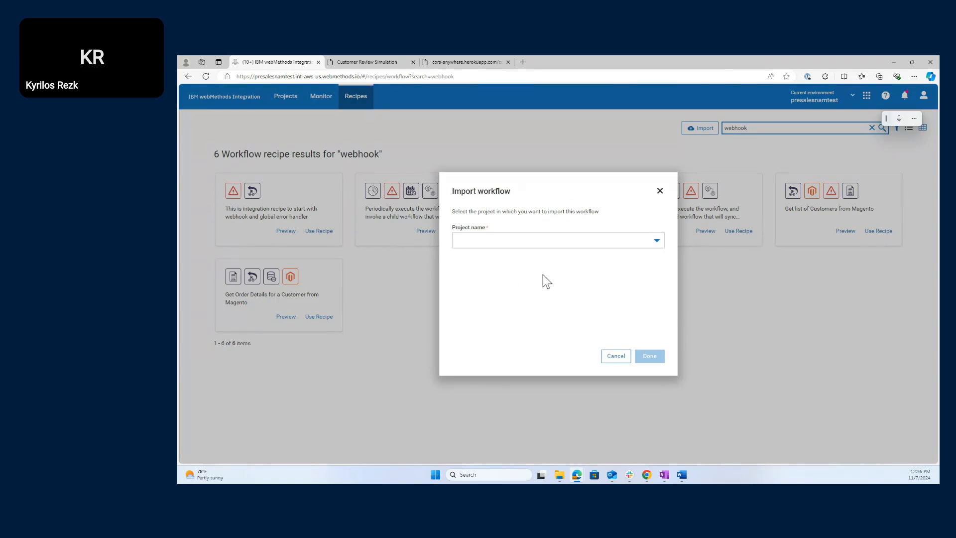
{"action": "left_click", "coordinate": [647, 241]}
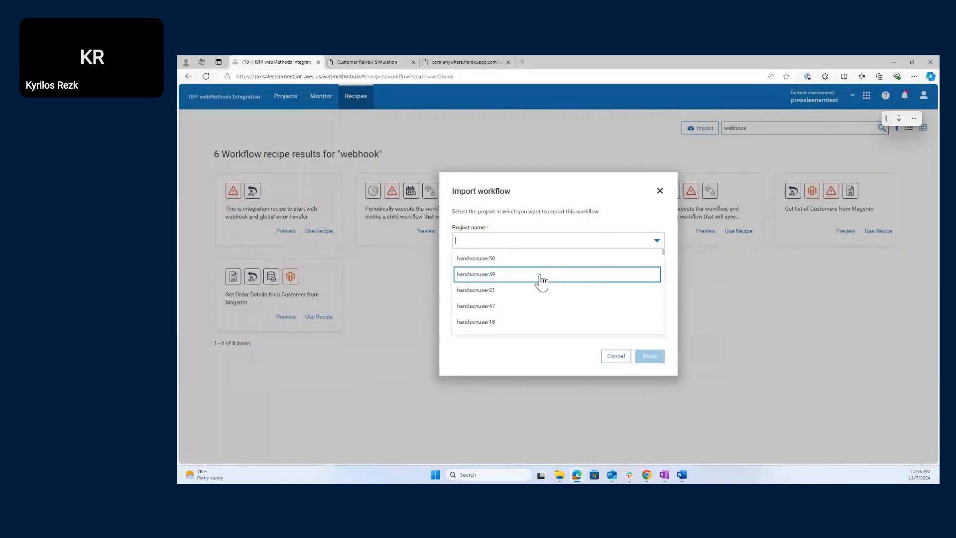
{"action": "scroll", "coordinate": [541, 289], "scroll_direction": "down", "scroll_amount": 5}
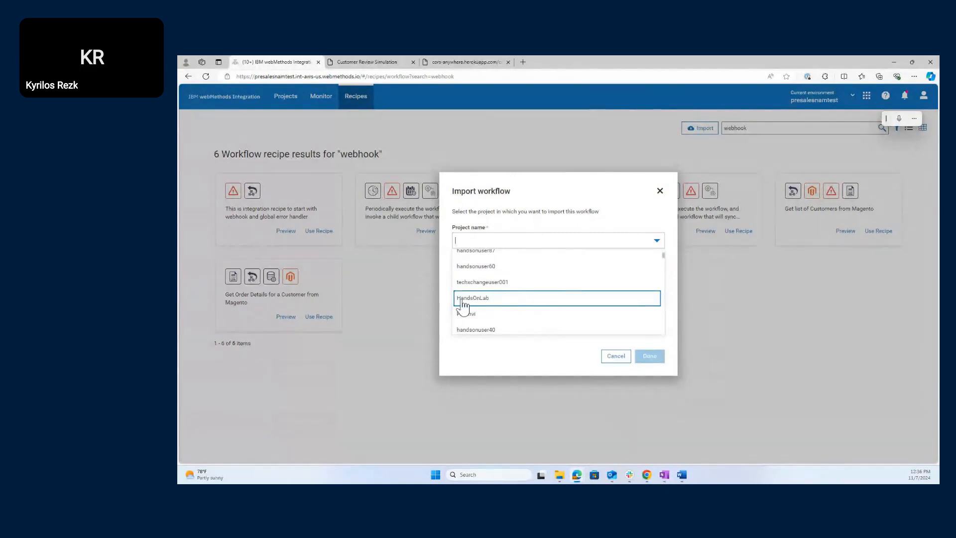
{"action": "left_click", "coordinate": [463, 299]}
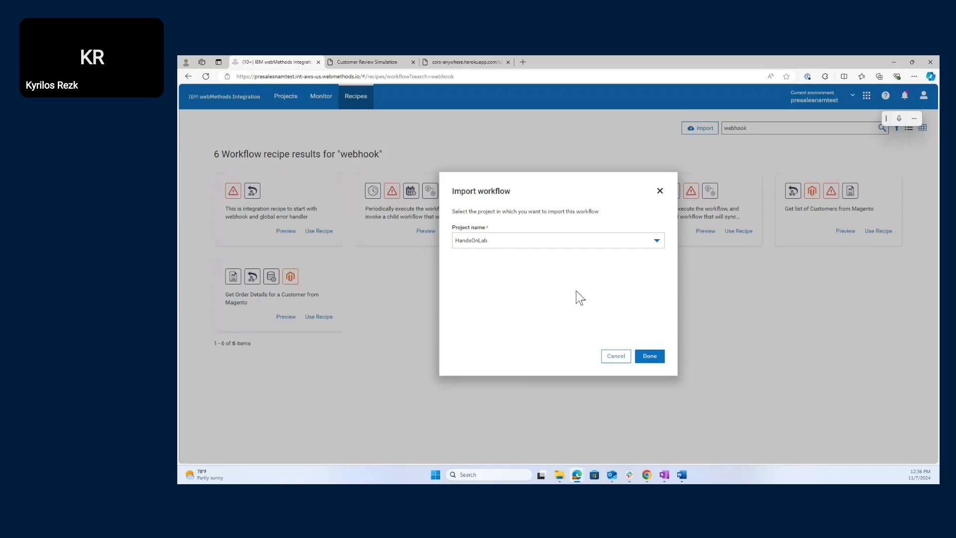
{"action": "left_click", "coordinate": [650, 357]}
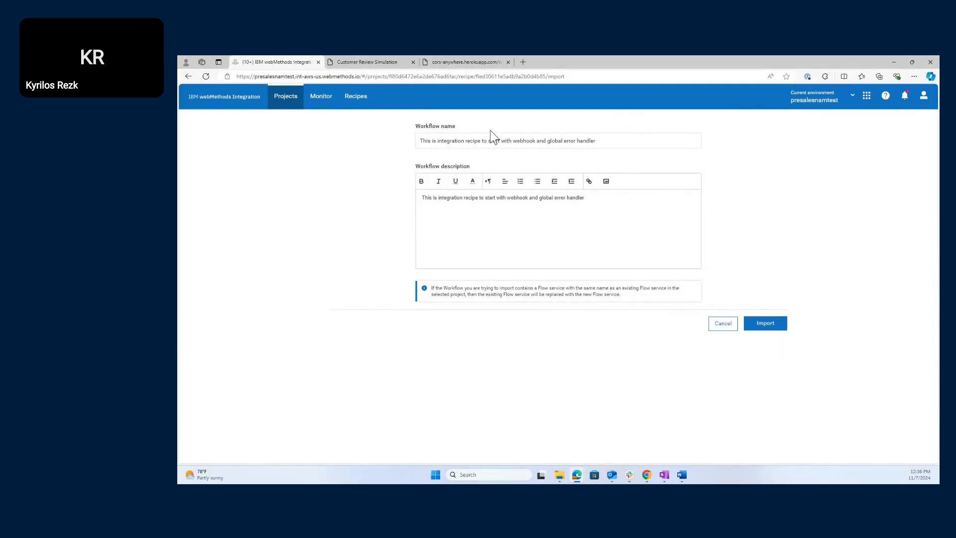
- Replace the default workflow name with HOL117 and complete the import
{"action": "left_click_drag", "start_coordinate": [604, 145], "coordinate": [429, 137]}
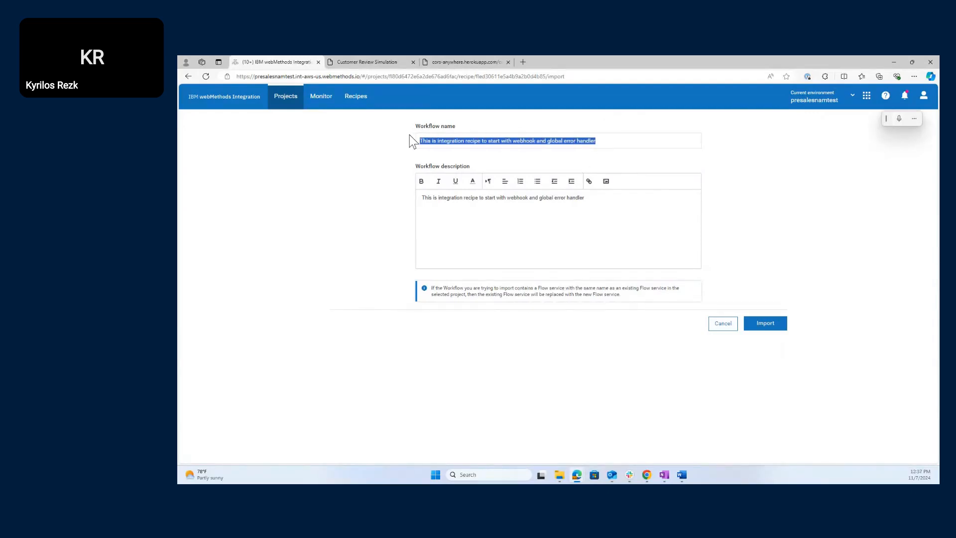
{"action": "type", "text": "HOL117"}
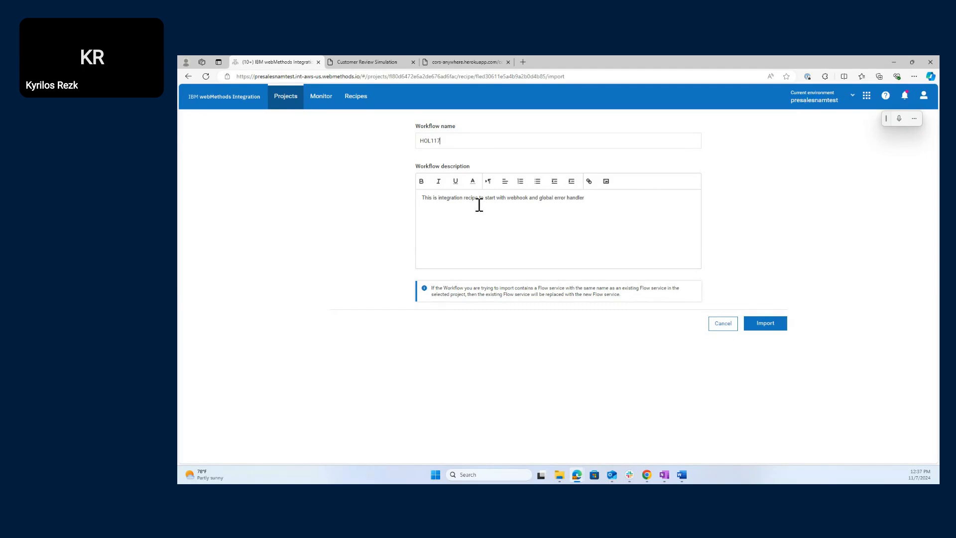
{"action": "left_click", "coordinate": [759, 329]}
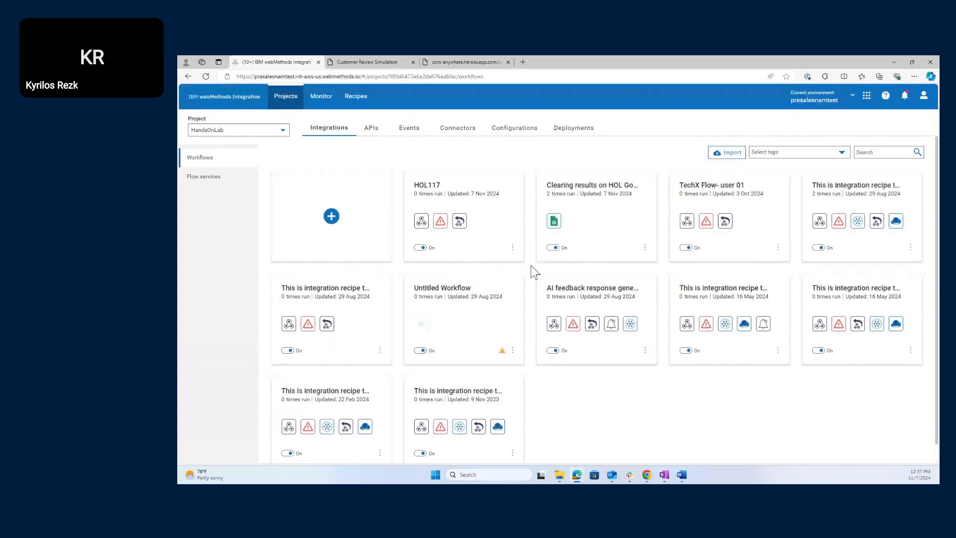
- Edit the HOL117 workflow card to open its webhook canvas
{"action": "mouse_move", "coordinate": [512, 200]}
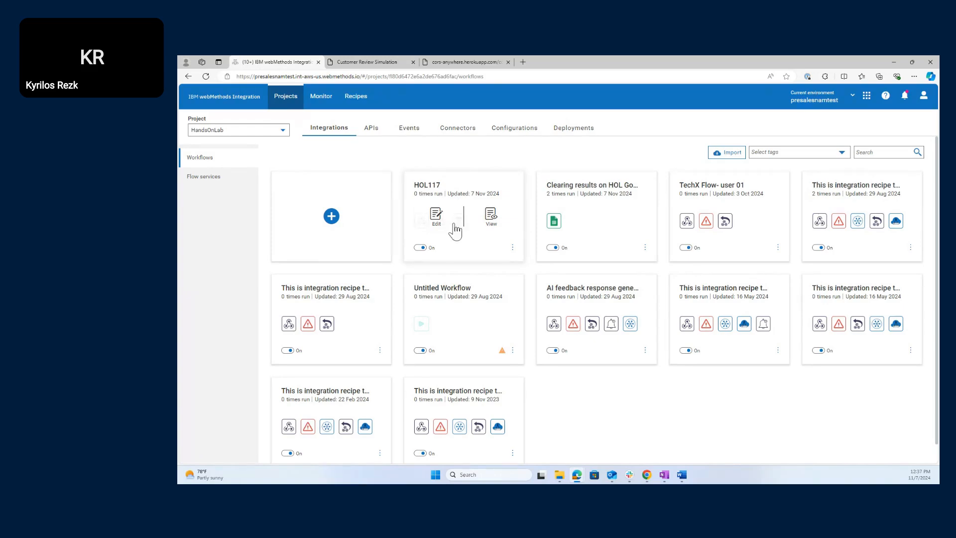
{"action": "left_click", "coordinate": [436, 216]}
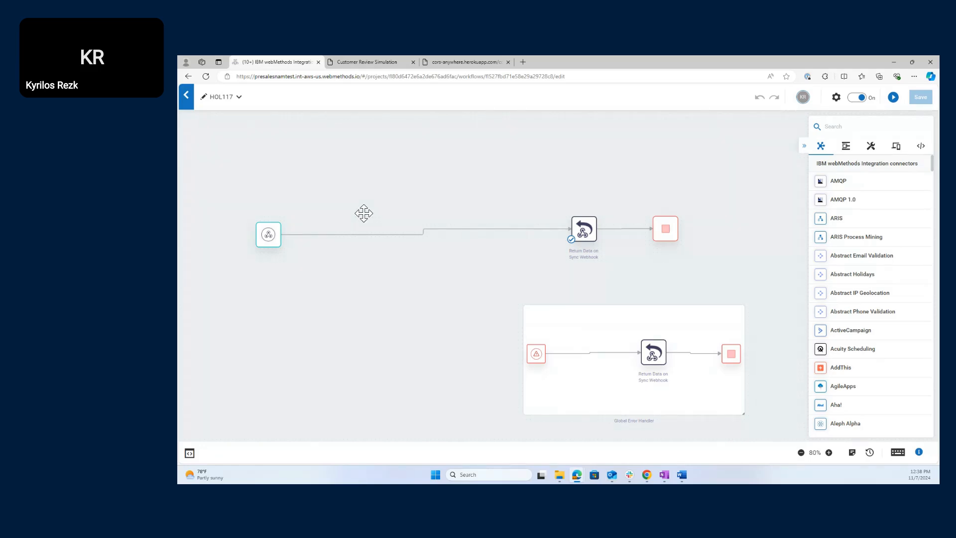
- Set the webhook trigger to Webhook Key authentication and generate a new token, briefly revealing it
{"action": "left_click", "coordinate": [270, 233]}
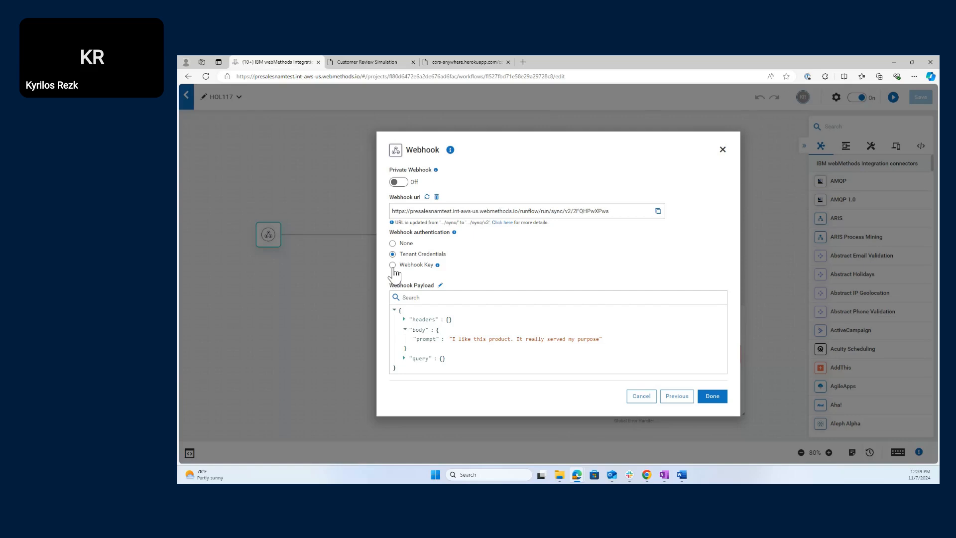
{"action": "left_click", "coordinate": [393, 266]}
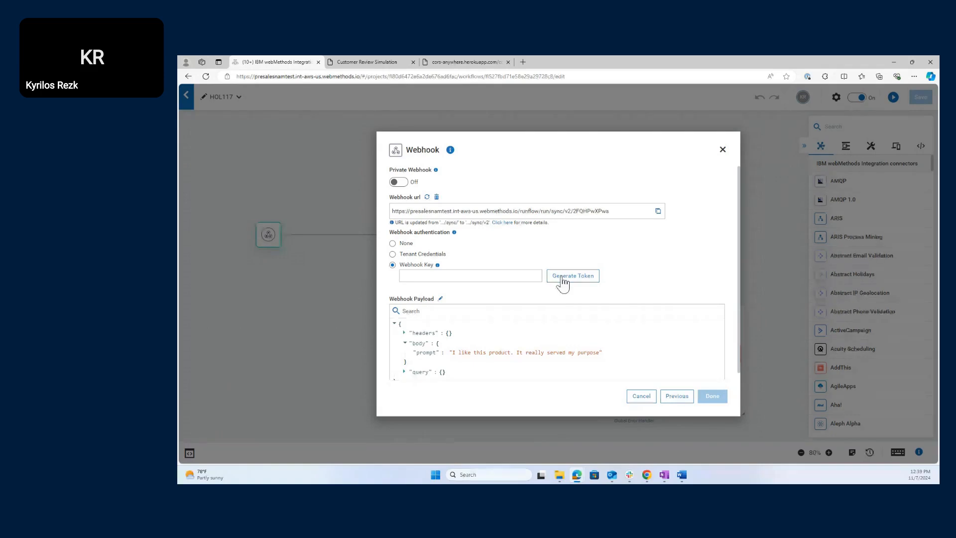
{"action": "left_click", "coordinate": [562, 279]}
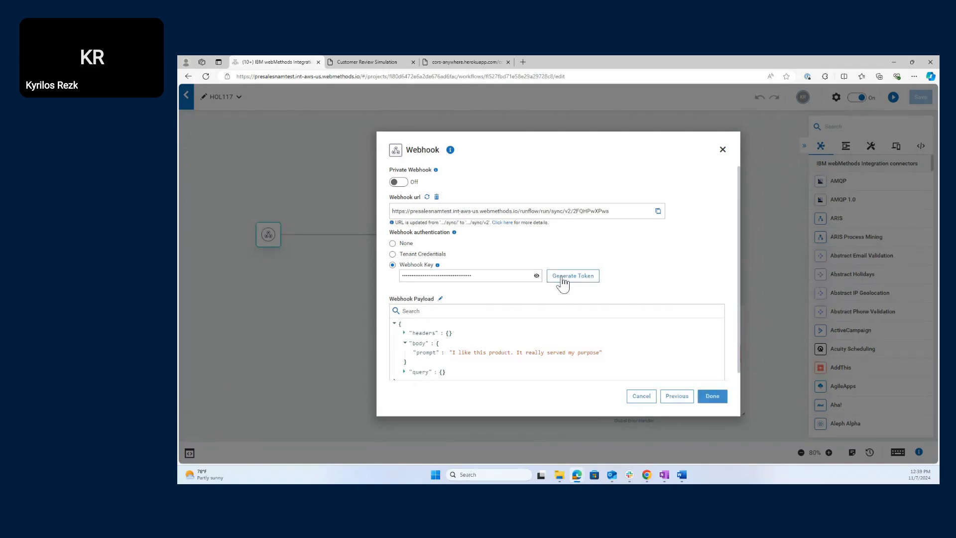
{"action": "left_click", "coordinate": [537, 277]}
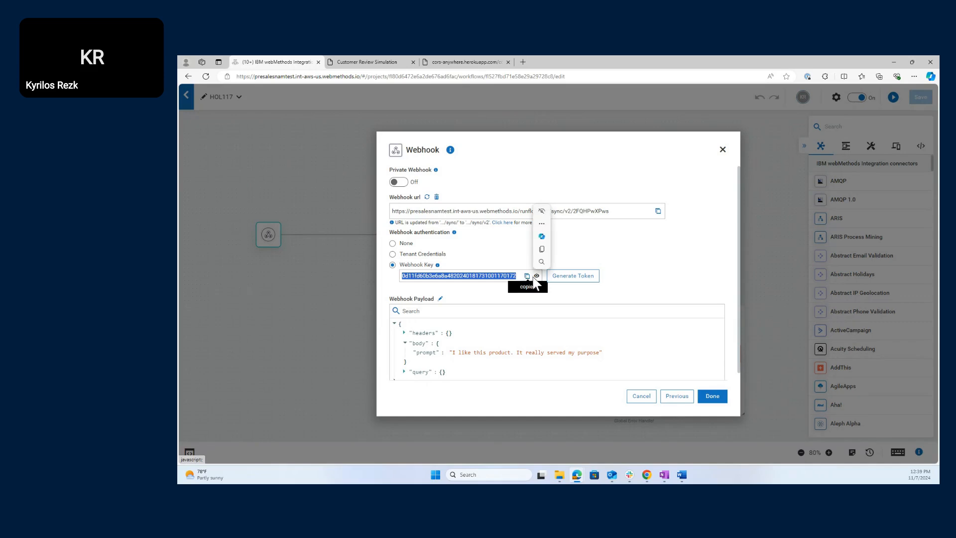
{"action": "left_click", "coordinate": [537, 277]}
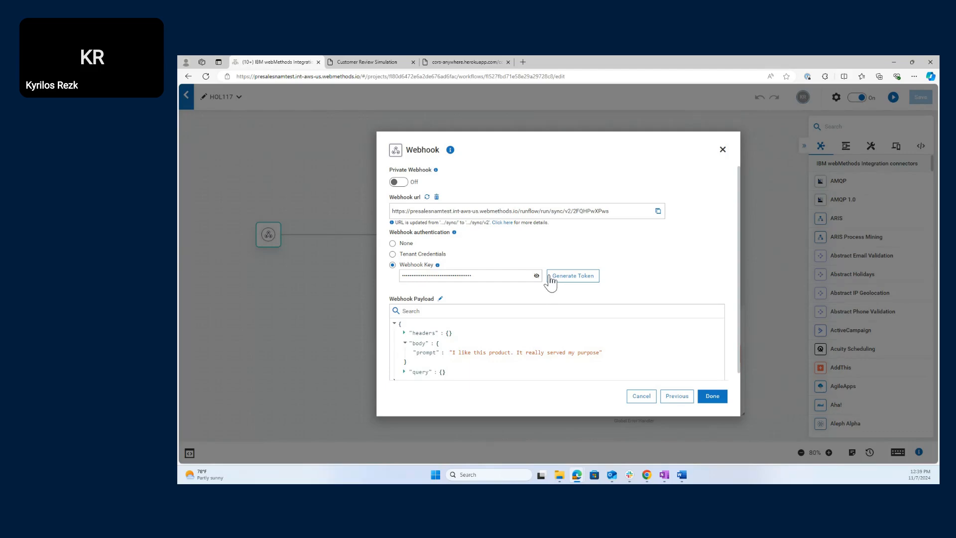
- Paste the generated HOL117 webhook key into the lab helper's Configuration Webhook Token field
{"action": "left_click", "coordinate": [478, 63]}
{"action": "left_click", "coordinate": [368, 62]}
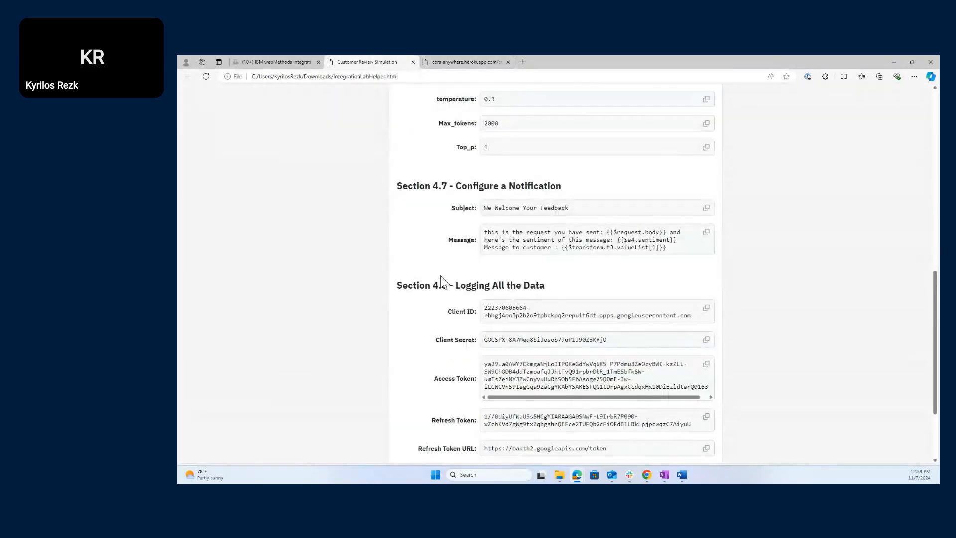
{"action": "scroll", "coordinate": [515, 334], "scroll_direction": "up", "scroll_amount": 5}
{"action": "scroll", "coordinate": [515, 335], "scroll_direction": "up", "scroll_amount": 5}
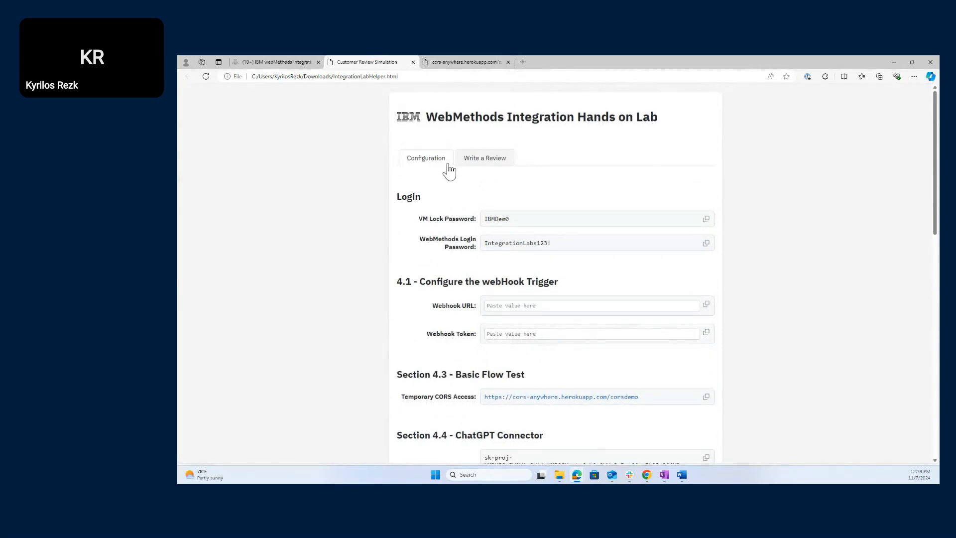
{"action": "left_click", "coordinate": [424, 168]}
{"action": "left_click", "coordinate": [474, 164]}
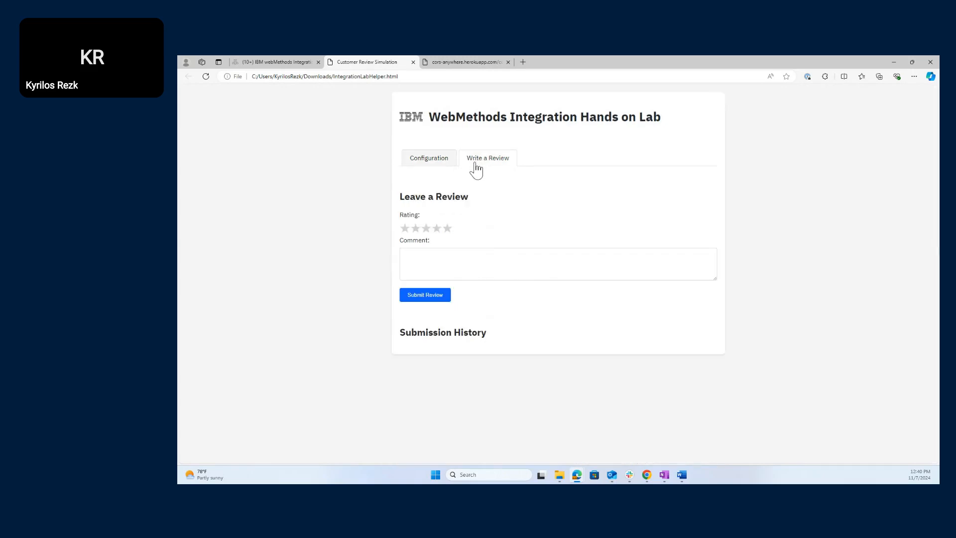
{"action": "left_click", "coordinate": [423, 166]}
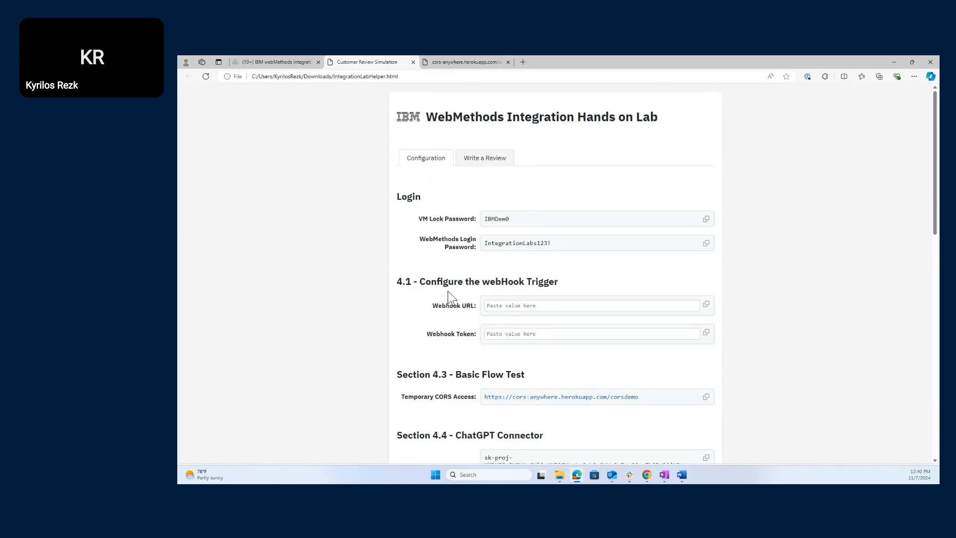
{"action": "left_click", "coordinate": [509, 335]}
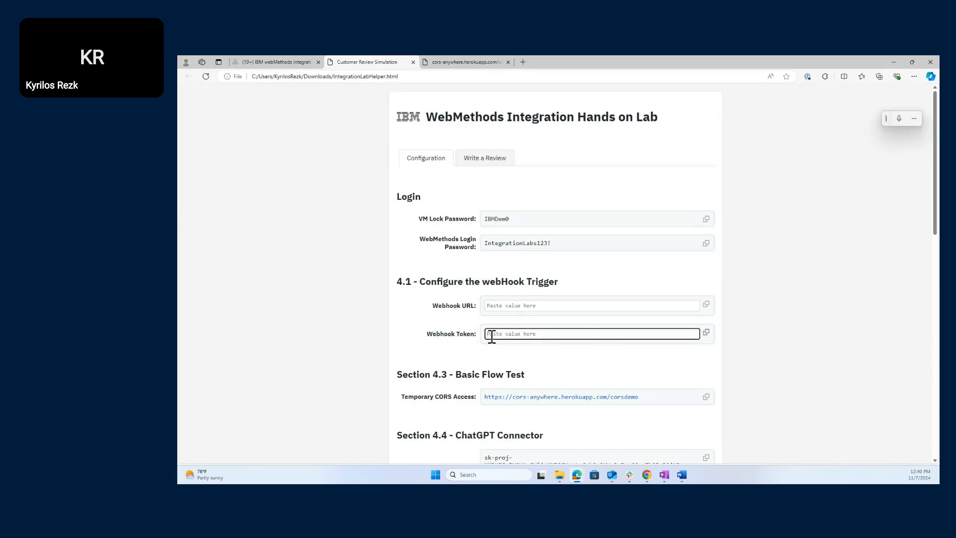
{"action": "key", "text": "ctrl+v"}
{"action": "left_click", "coordinate": [399, 336]}
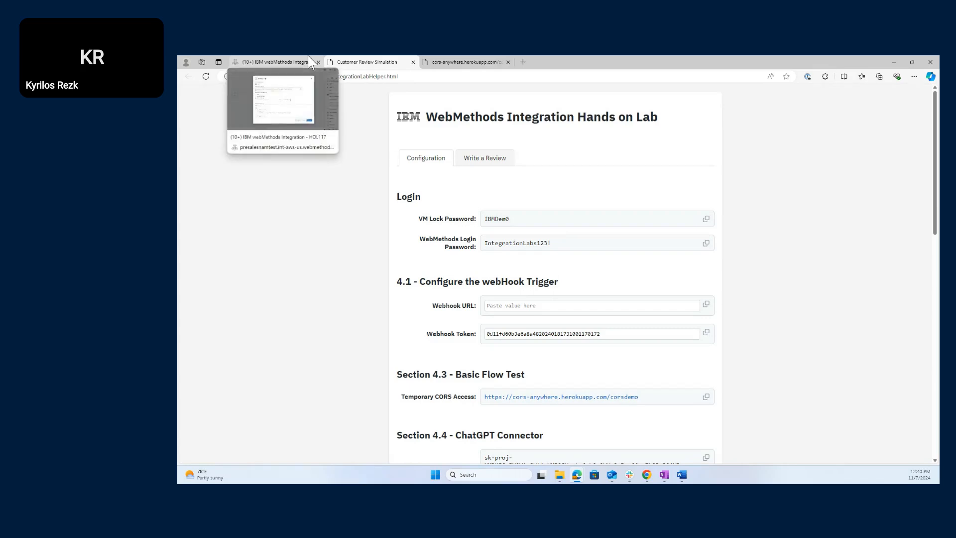
- Copy the HOL117 webhook URL from the webMethods webhook settings and return to the lab helper
{"action": "left_click", "coordinate": [294, 63]}
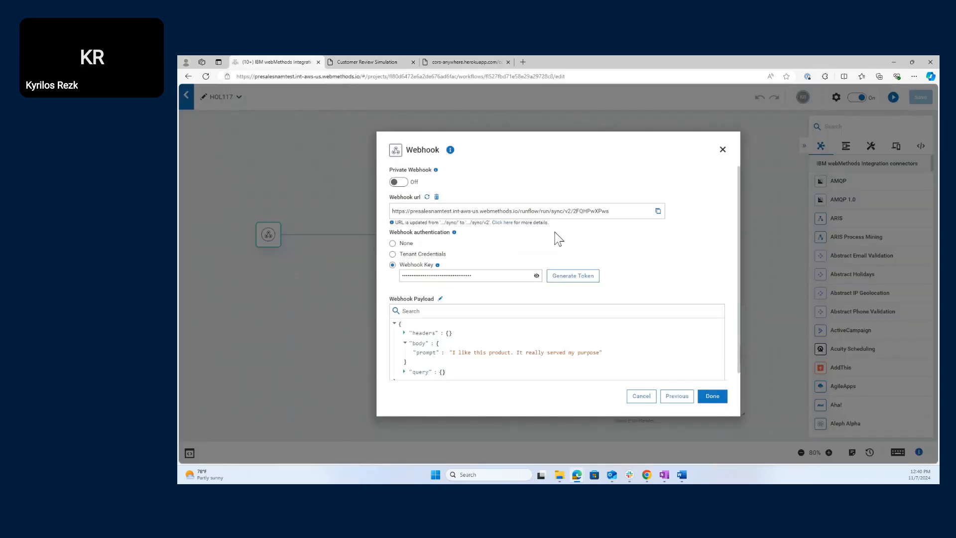
{"action": "left_click", "coordinate": [658, 212]}
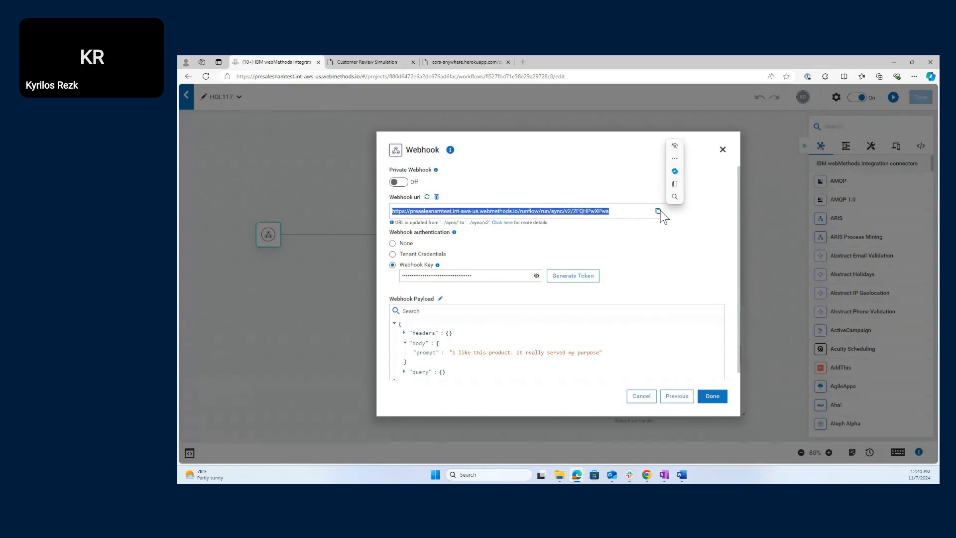
{"action": "left_click", "coordinate": [352, 62]}
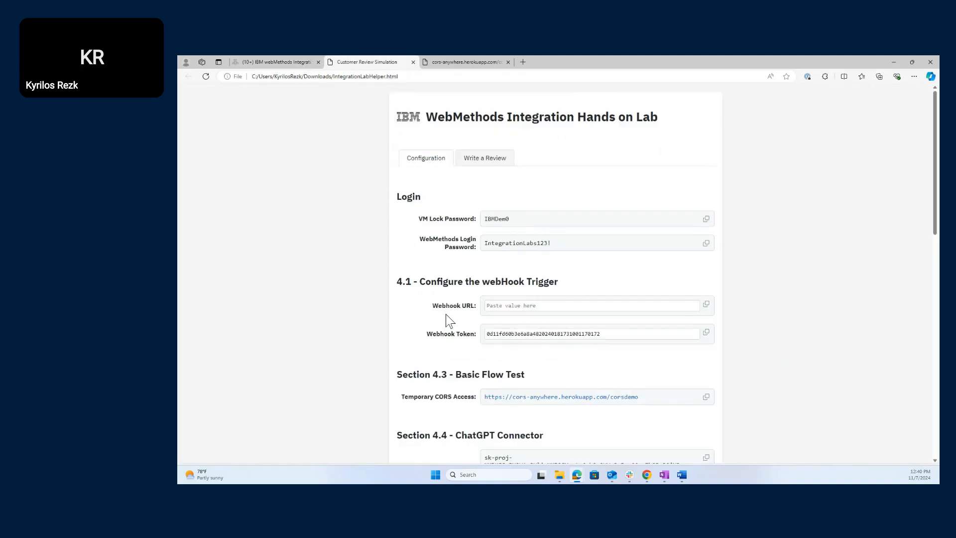
- Paste the copied HOL117 webhook URL into the lab helper's Webhook URL field
{"action": "scroll", "coordinate": [466, 371], "scroll_direction": "down", "scroll_amount": 2}
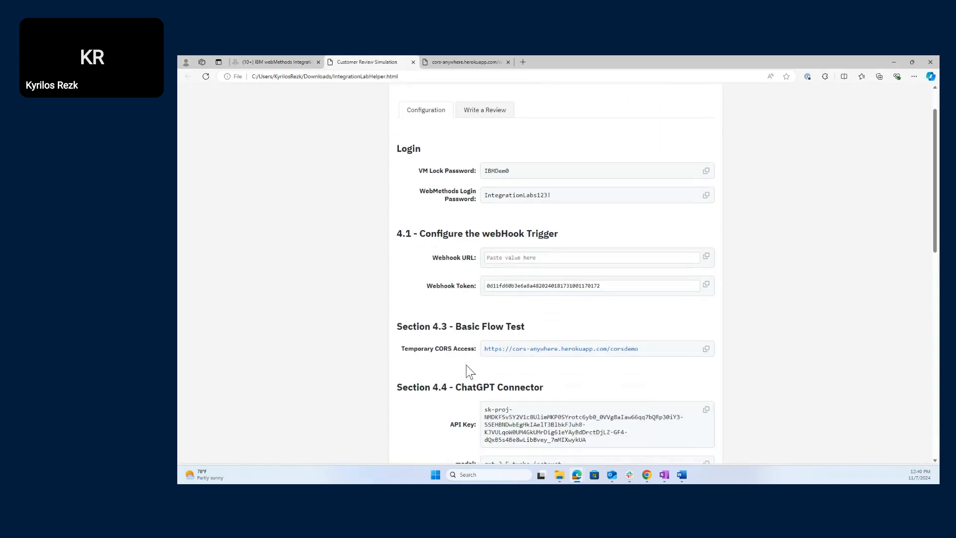
{"action": "left_click", "coordinate": [518, 227]}
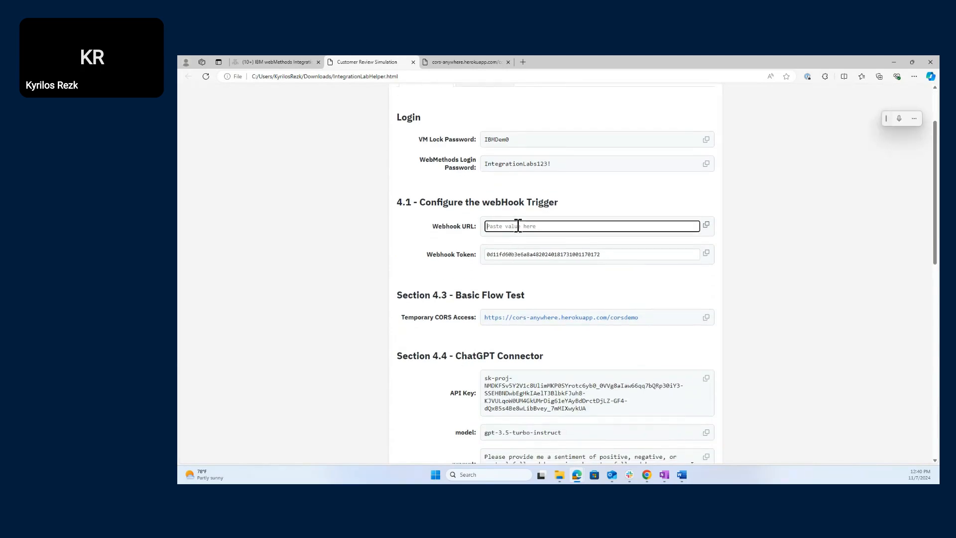
{"action": "key", "text": "ctrl+v"}
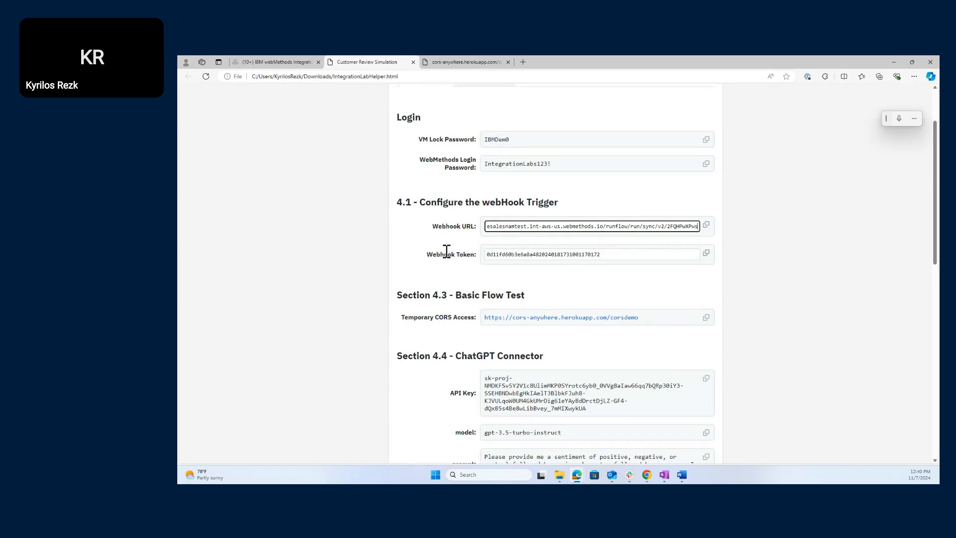
{"action": "left_click", "coordinate": [374, 265]}
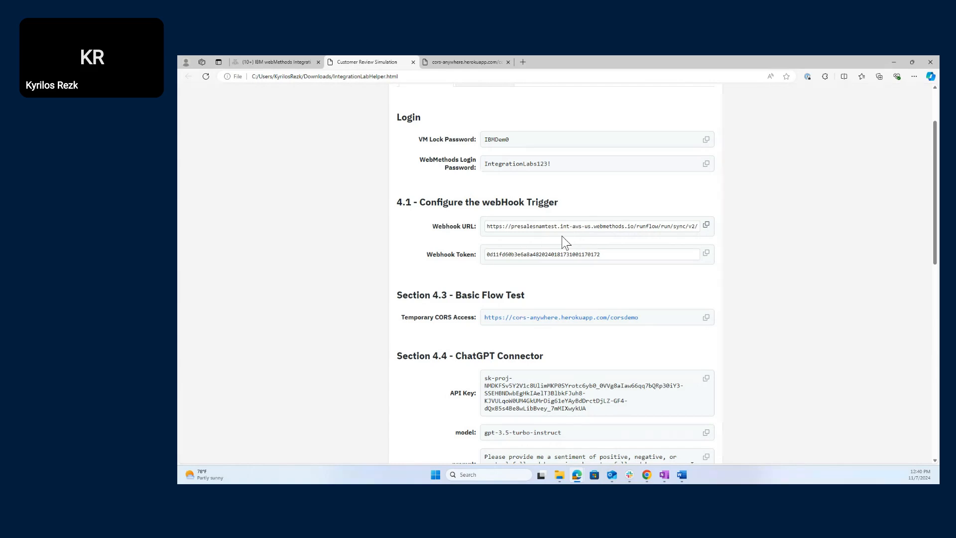
- Compare the lab helper's webhook values with webMethods, then confirm the Webhook trigger settings with Done
{"action": "scroll", "coordinate": [564, 242], "scroll_direction": "up", "scroll_amount": 3}
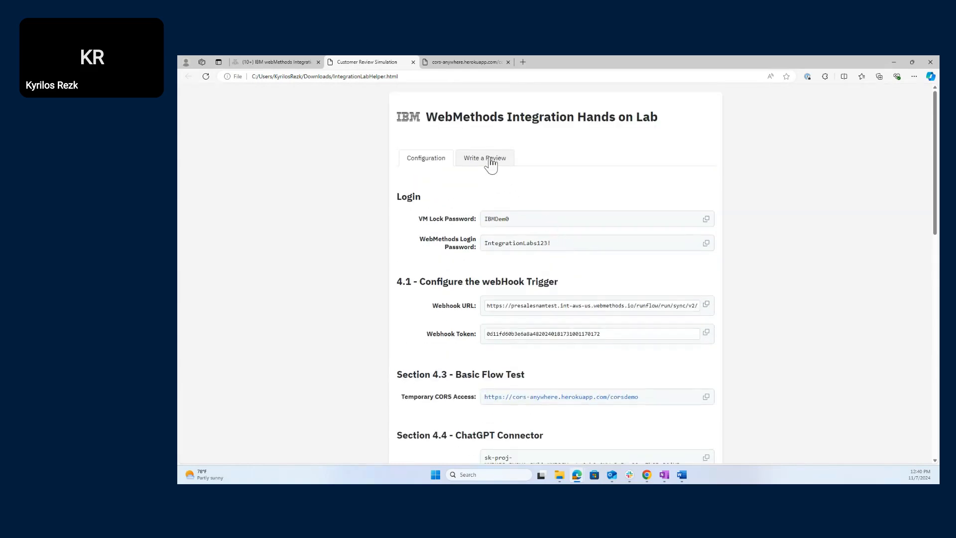
{"action": "left_click", "coordinate": [491, 164]}
{"action": "left_click", "coordinate": [429, 164]}
{"action": "left_click", "coordinate": [256, 62]}
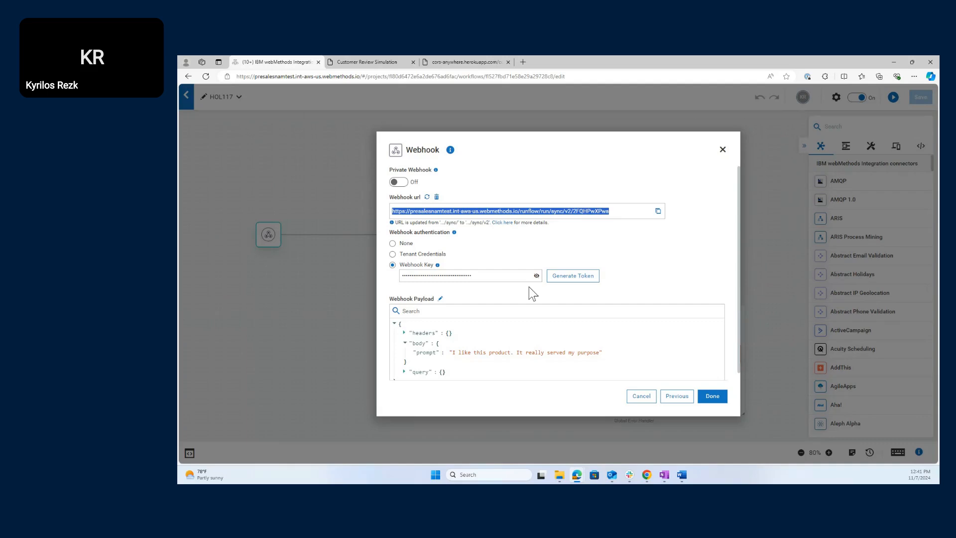
{"action": "left_click", "coordinate": [391, 61]}
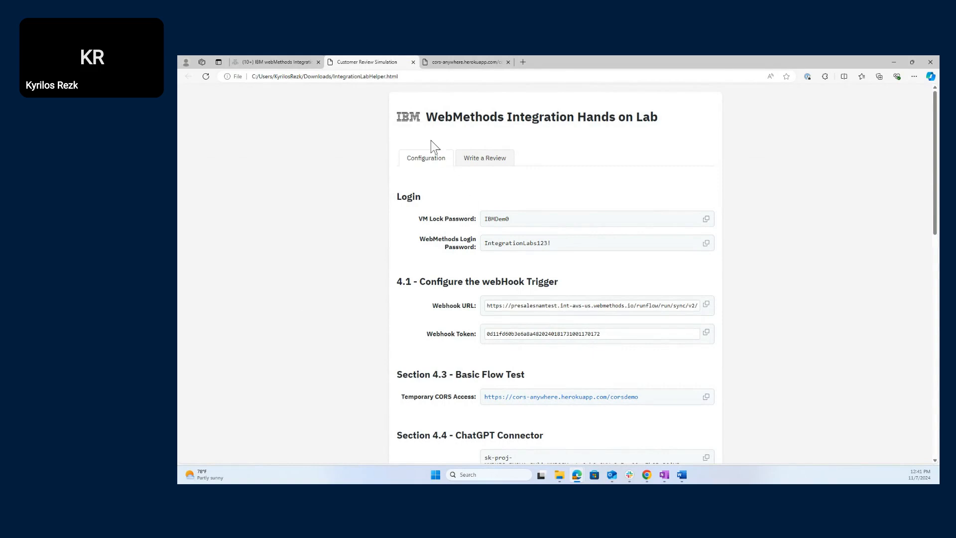
{"action": "left_click", "coordinate": [300, 62]}
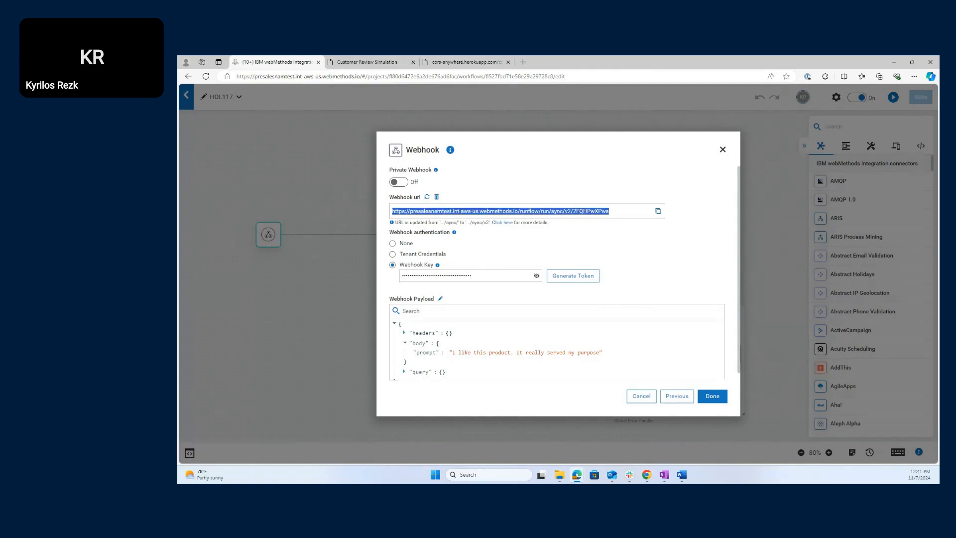
{"action": "scroll", "coordinate": [613, 319], "scroll_direction": "down", "scroll_amount": 1}
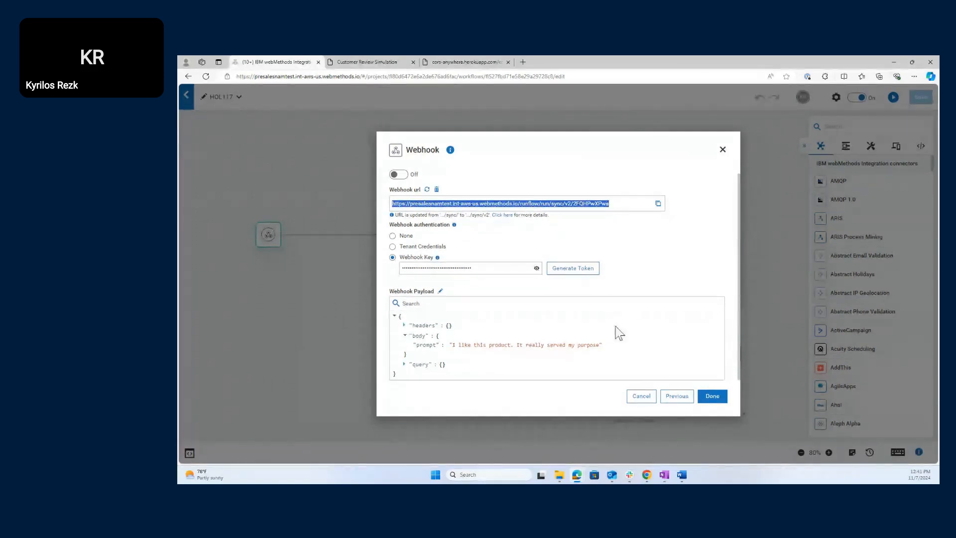
{"action": "left_click", "coordinate": [717, 398]}
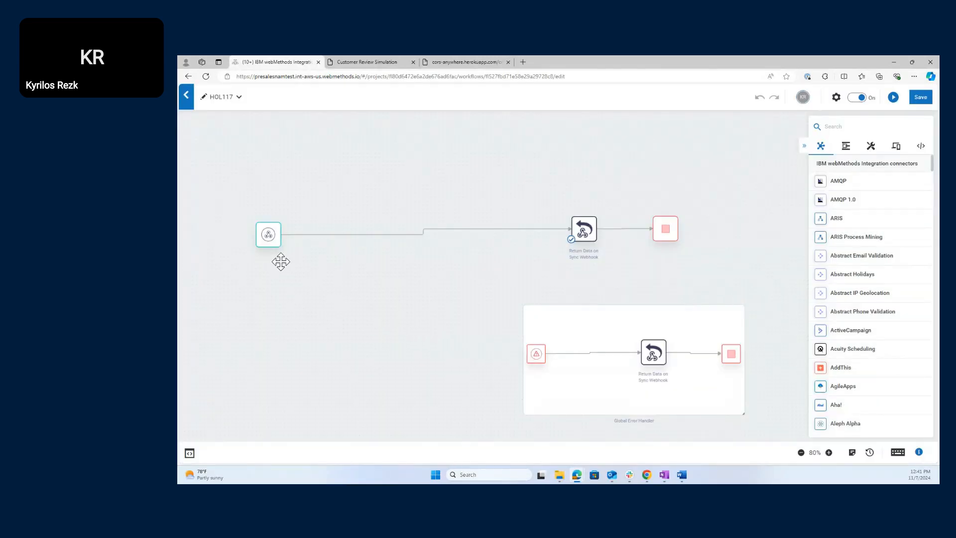
- Test the Return Data on Sync Webhook step, getting 'Thank you for your response' with status 200
{"action": "mouse_move", "coordinate": [276, 237]}
{"action": "mouse_move", "coordinate": [584, 228]}
{"action": "double_click", "coordinate": [583, 229]}
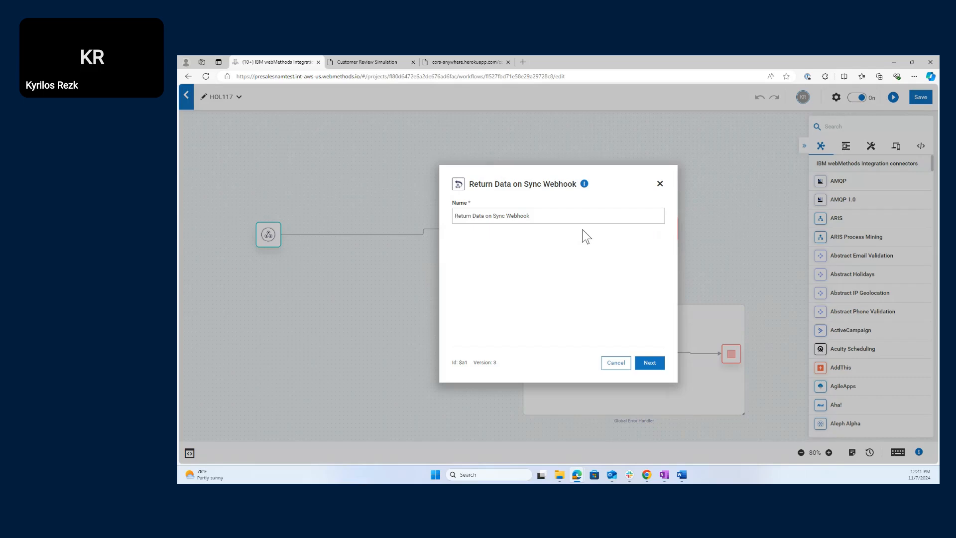
{"action": "left_click", "coordinate": [650, 363]}
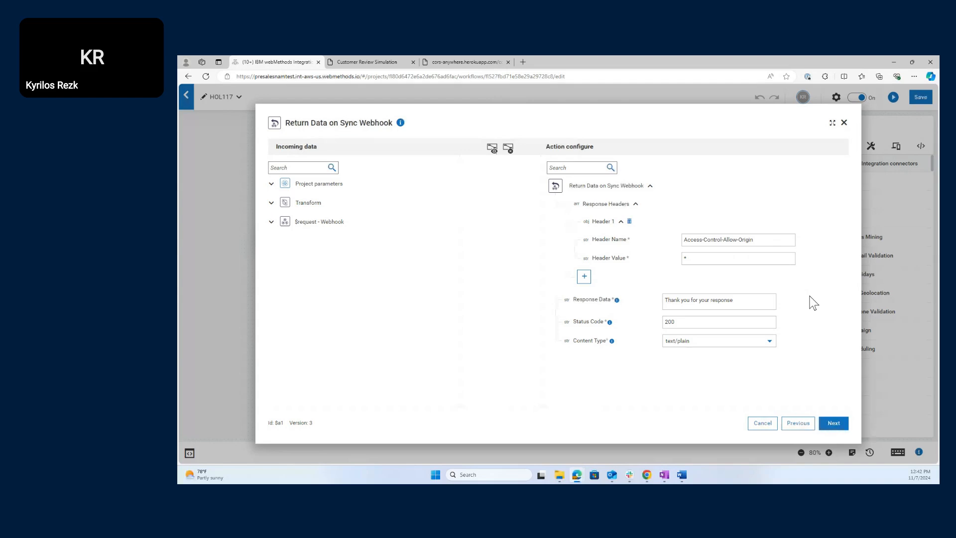
{"action": "left_click", "coordinate": [735, 301]}
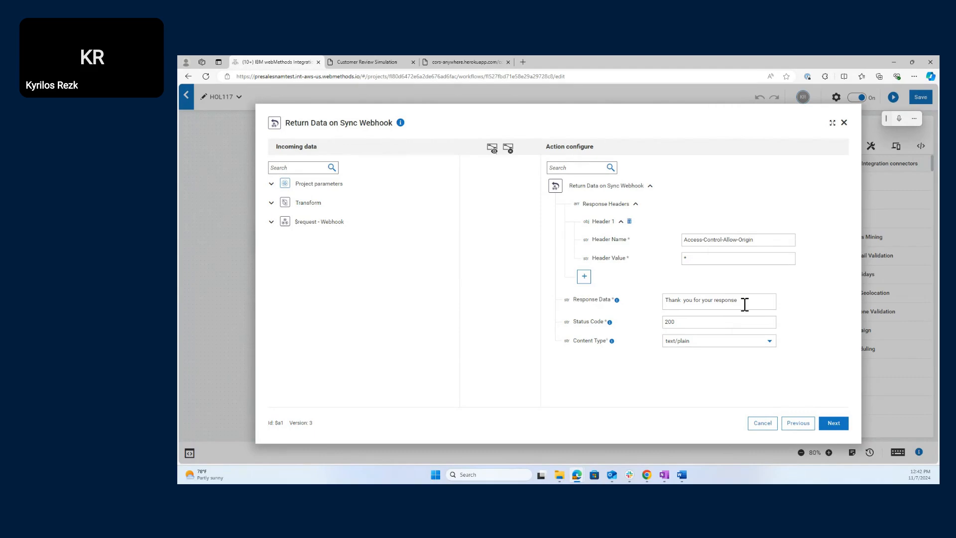
{"action": "left_click", "coordinate": [834, 423]}
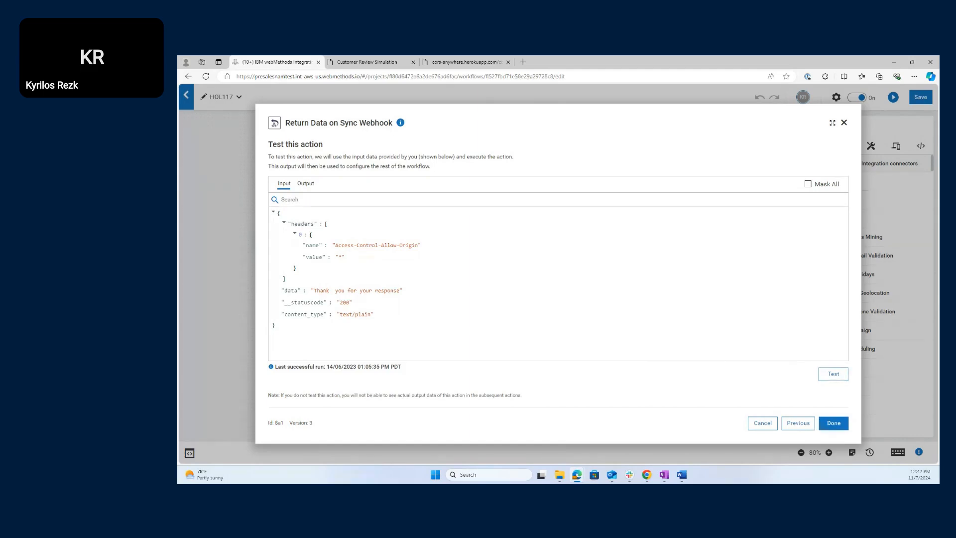
{"action": "left_click", "coordinate": [833, 374]}
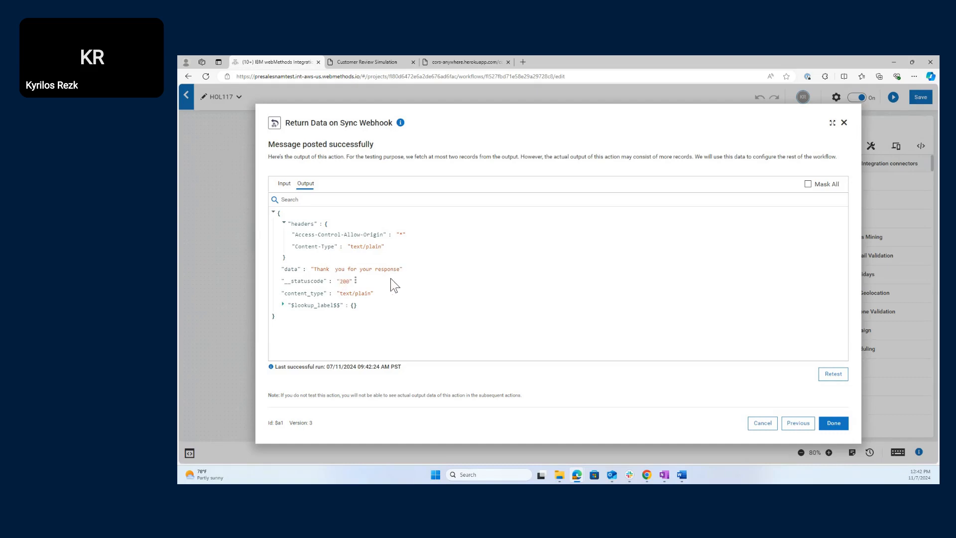
{"action": "left_click", "coordinate": [833, 424]}
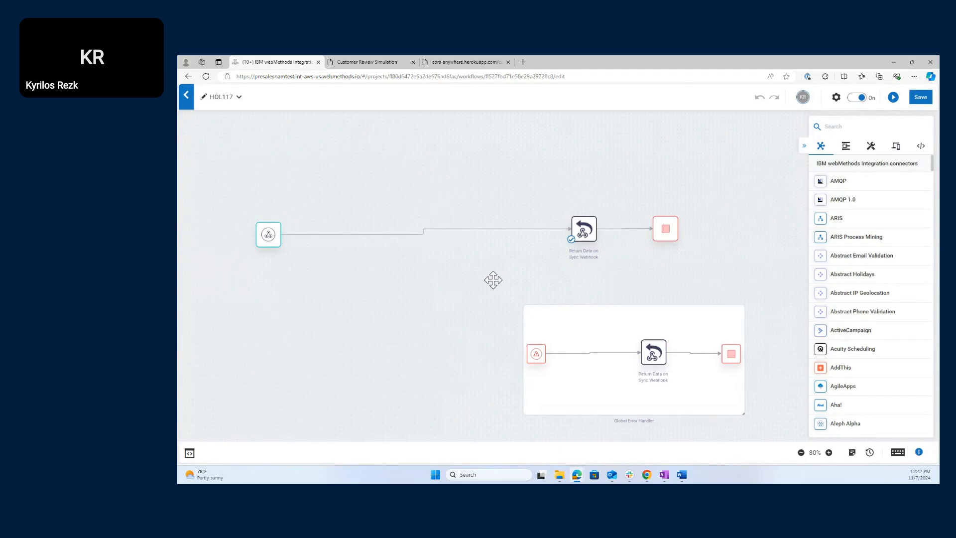
- Save the HOL117 workflow, then bring up the lab helper's Write a Review form
{"action": "left_click", "coordinate": [926, 99]}
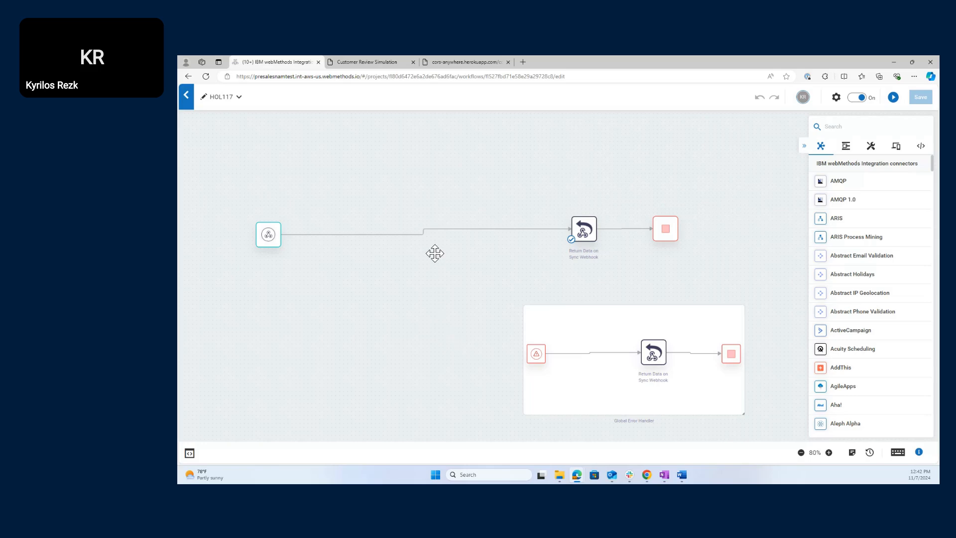
{"action": "left_click", "coordinate": [395, 58]}
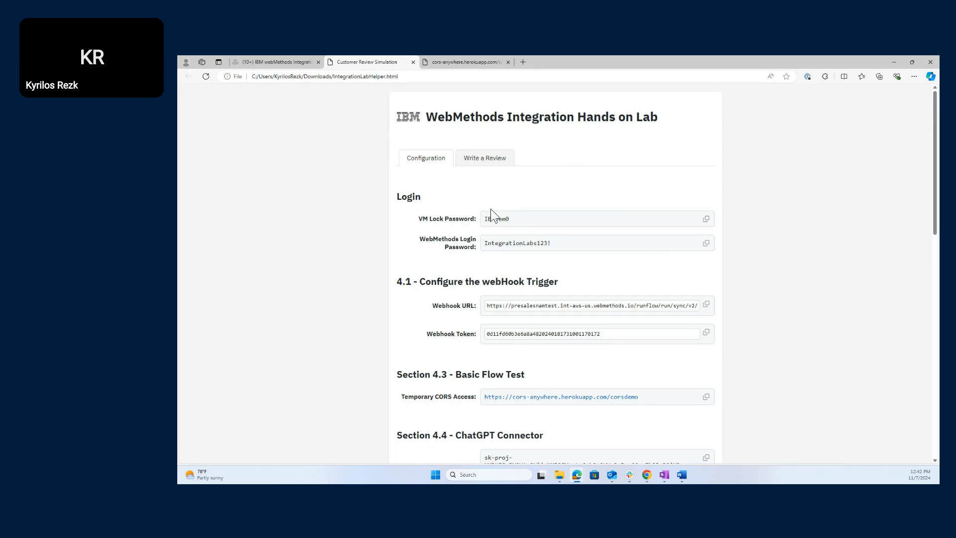
{"action": "left_click", "coordinate": [490, 159]}
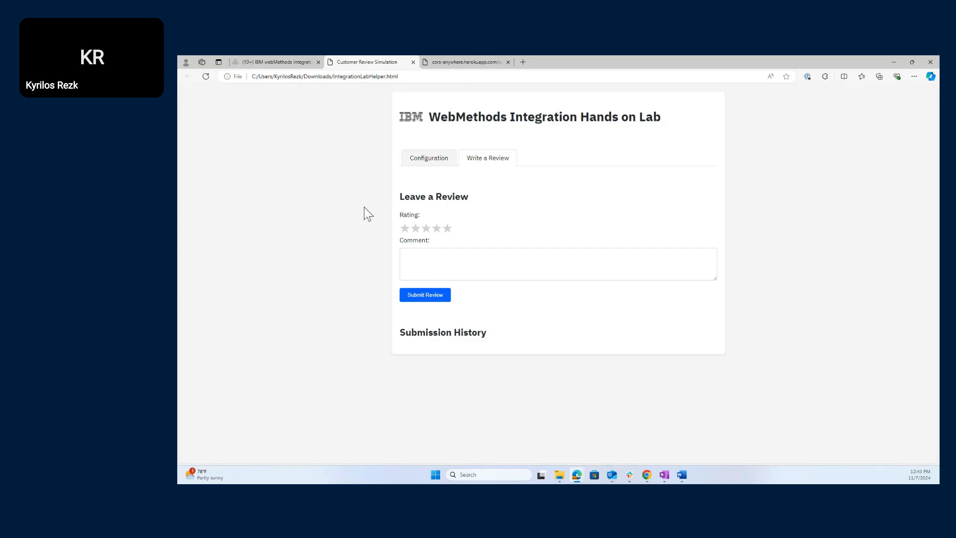
- Submit a five-star review with the comment 'testing the connection'
{"action": "left_click", "coordinate": [460, 257]}
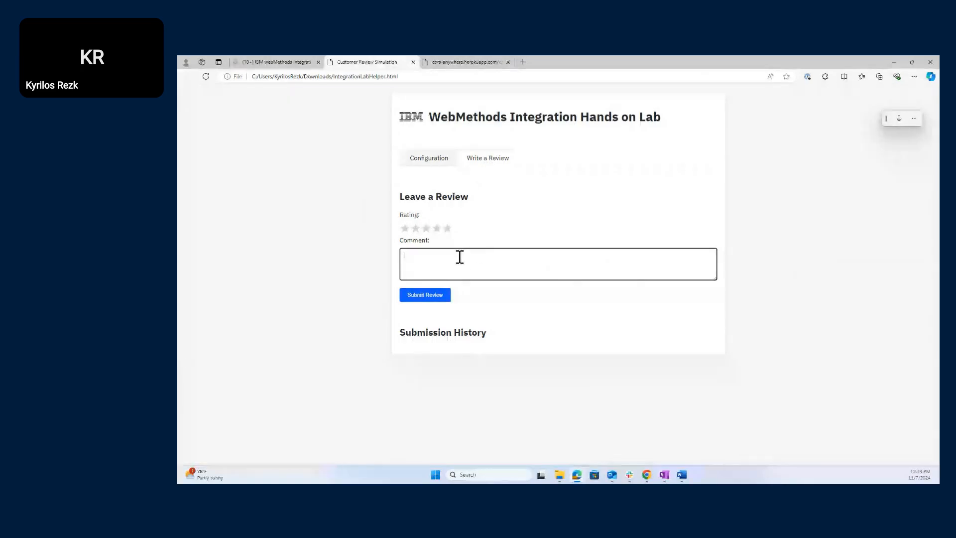
{"action": "type", "text": "testing the connection"}
{"action": "left_click", "coordinate": [448, 229]}
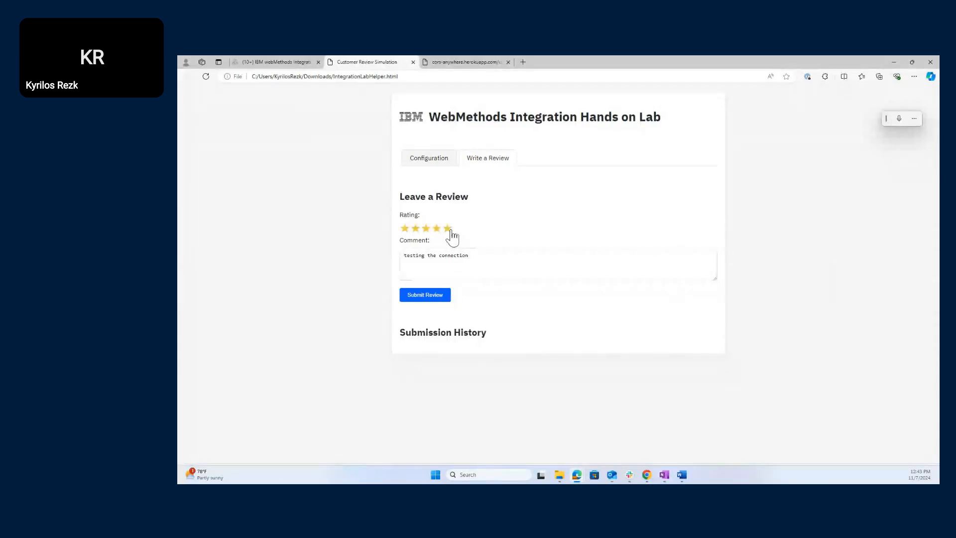
{"action": "left_click", "coordinate": [440, 298]}
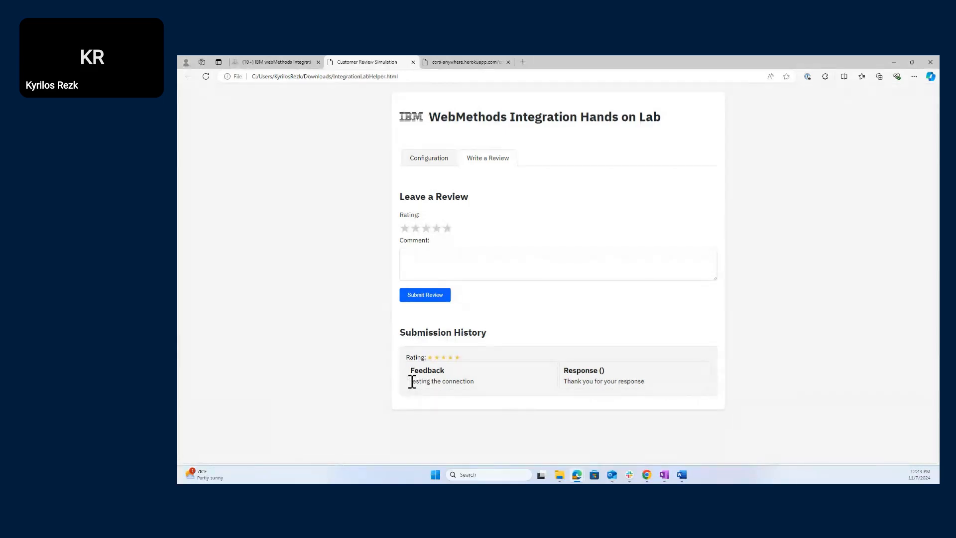
- Check the Submission History shows 'Thank you for your response', then return to Configuration values
{"action": "left_click_drag", "start_coordinate": [411, 382], "coordinate": [502, 387]}
{"action": "left_click", "coordinate": [499, 382]}
{"action": "left_click_drag", "start_coordinate": [565, 382], "coordinate": [653, 387]}
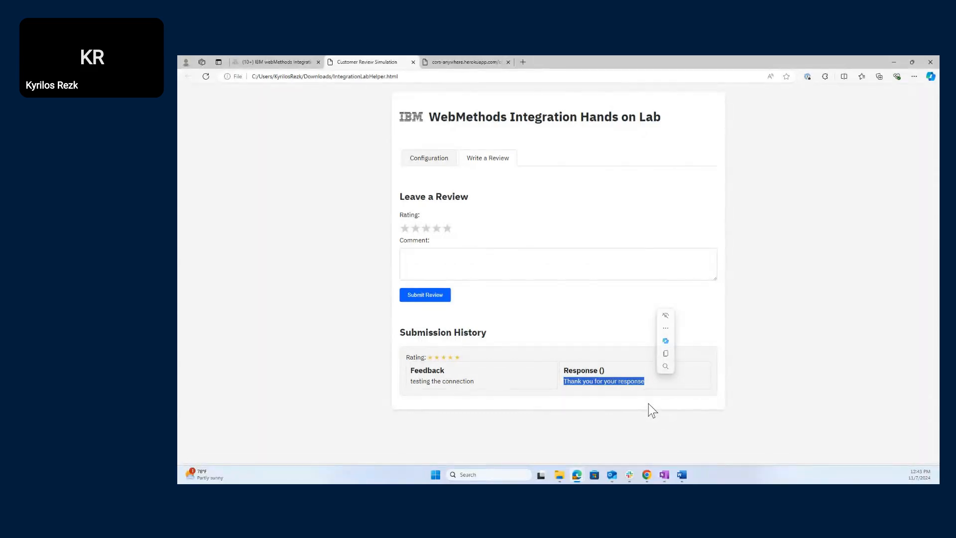
{"action": "key", "text": "ctrl+c"}
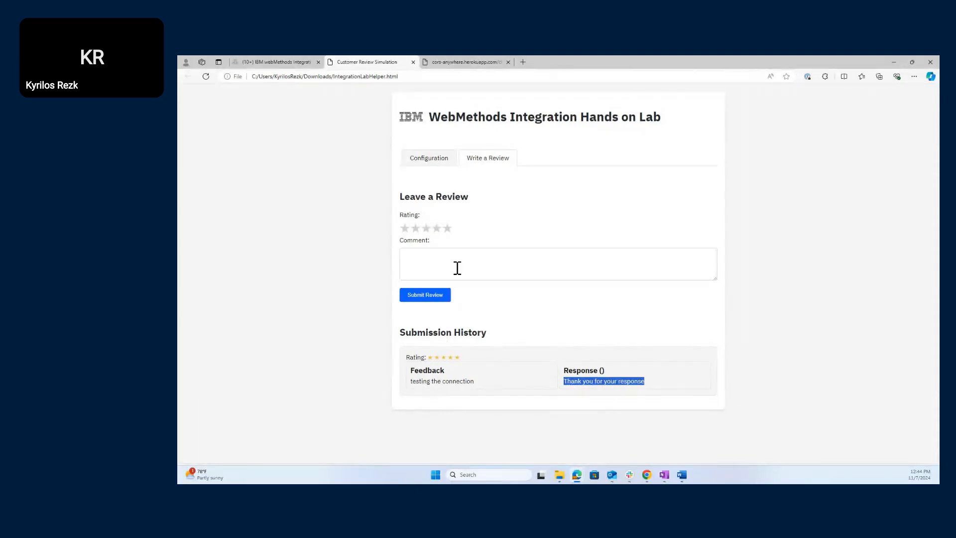
{"action": "left_click", "coordinate": [303, 265]}
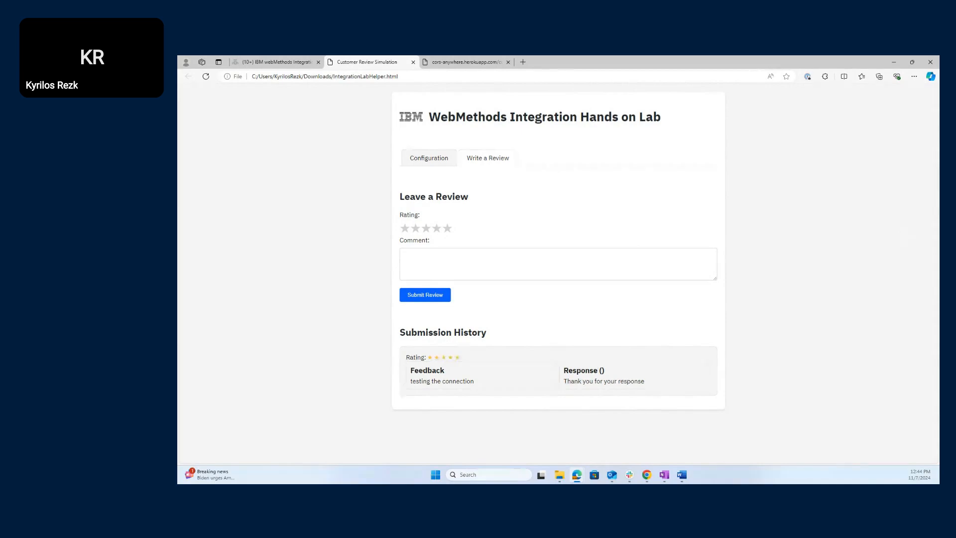
{"action": "left_click", "coordinate": [418, 159]}
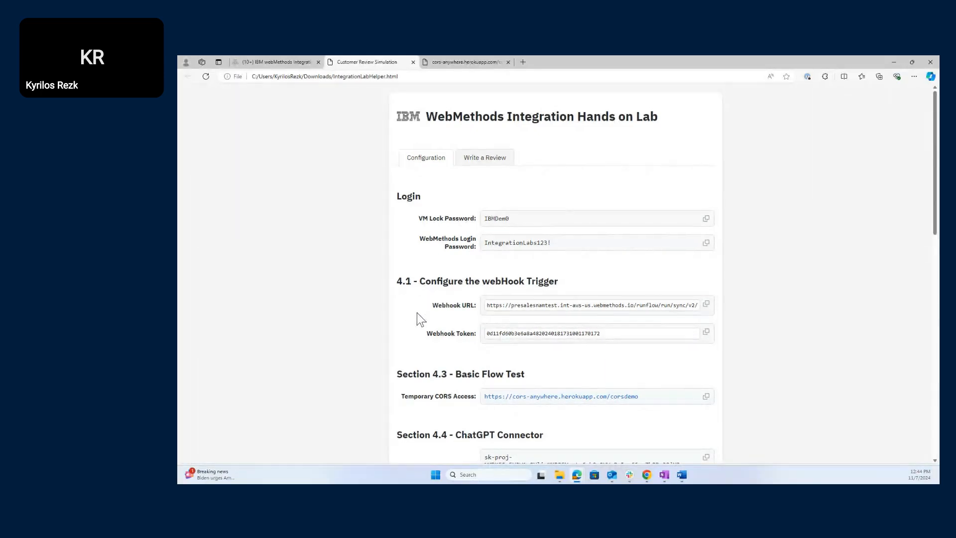
- Open the Temporary CORS Access link under Section 4.3 - Basic Flow Test in a new tab
{"action": "scroll", "coordinate": [417, 312], "scroll_direction": "down", "scroll_amount": 1}
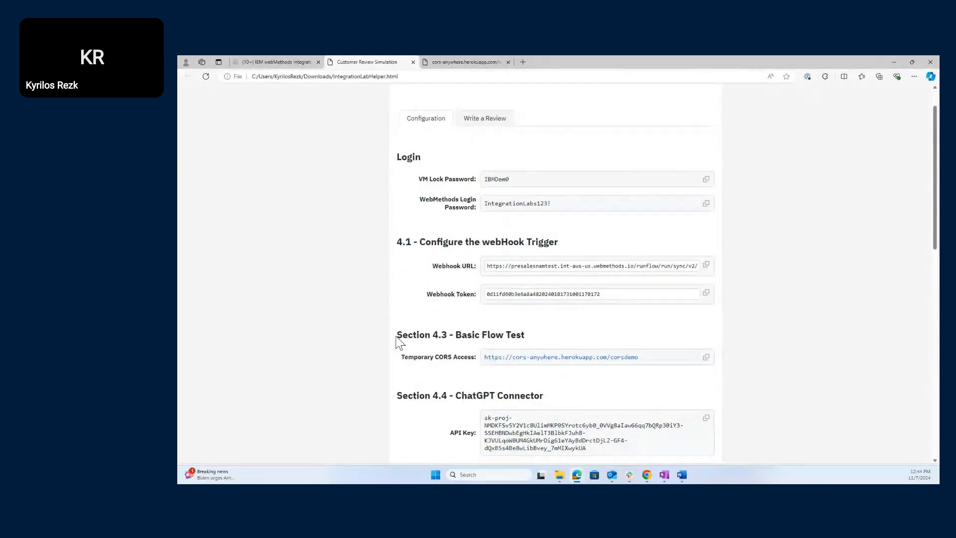
{"action": "left_click_drag", "start_coordinate": [402, 336], "coordinate": [531, 339]}
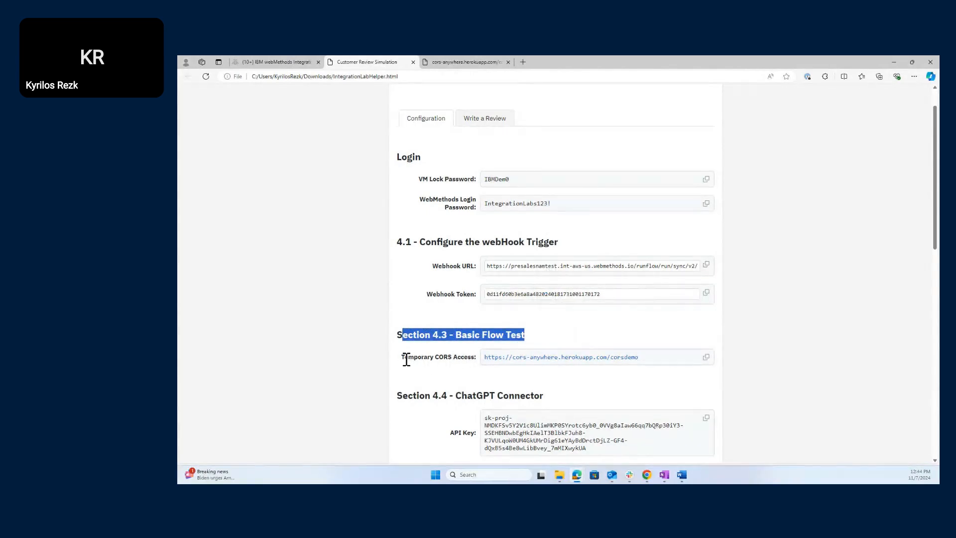
{"action": "left_click_drag", "start_coordinate": [407, 359], "coordinate": [477, 361]}
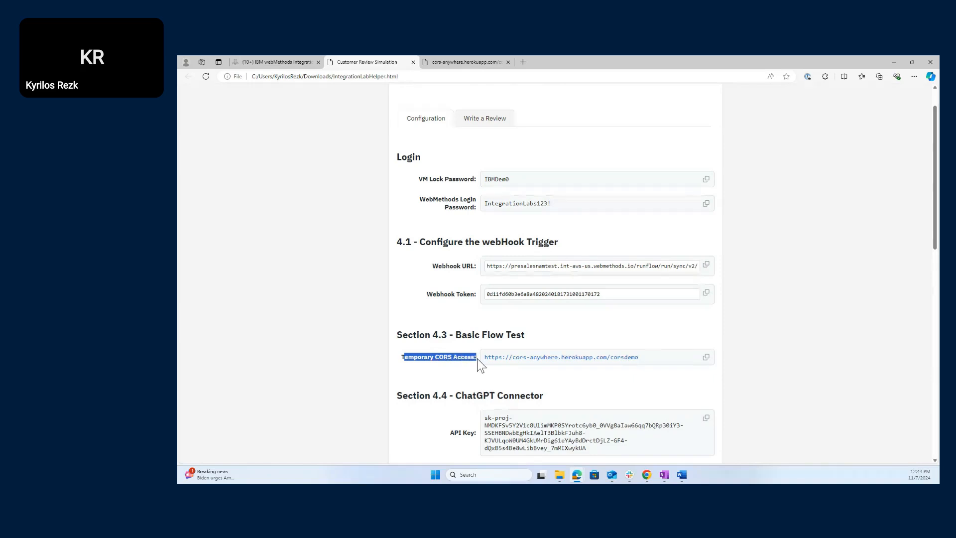
{"action": "left_click", "coordinate": [646, 400]}
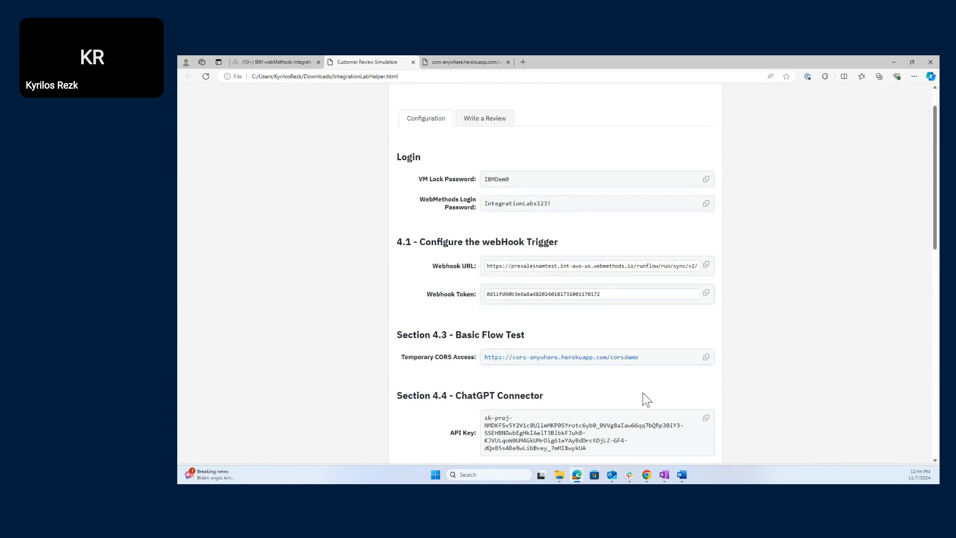
{"action": "left_click", "coordinate": [605, 359]}
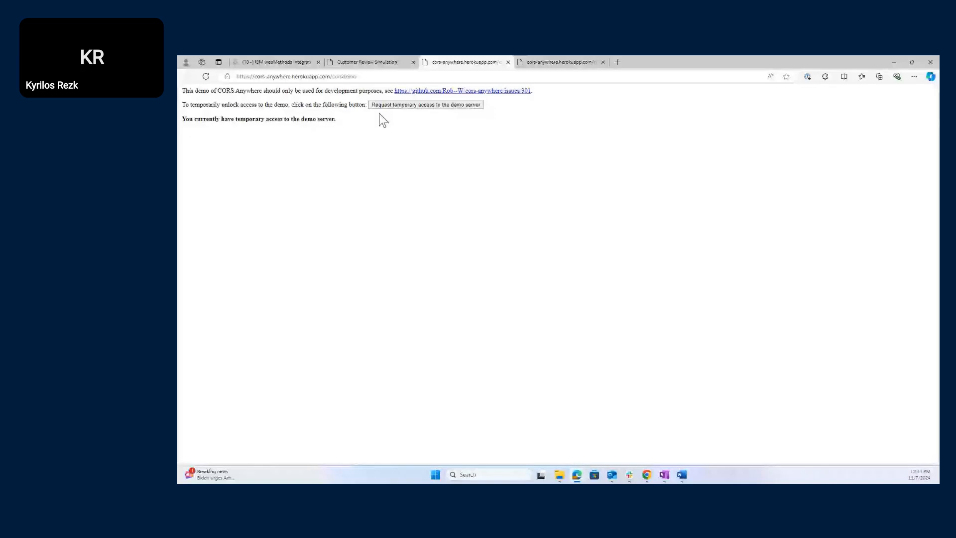
- Leave the CORS Anywhere demo page and go back to the lab helper's Configuration values
{"action": "right_click", "coordinate": [444, 106]}
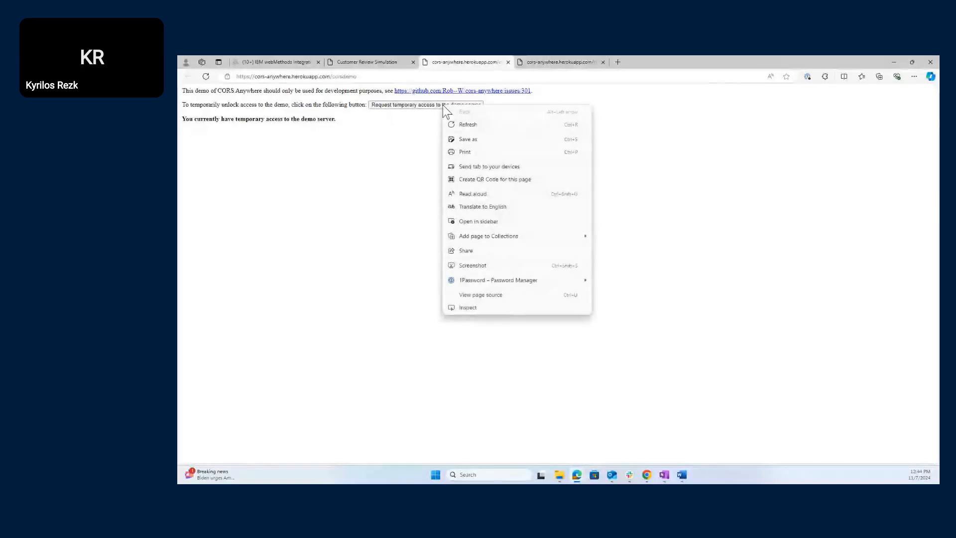
{"action": "left_click", "coordinate": [294, 204]}
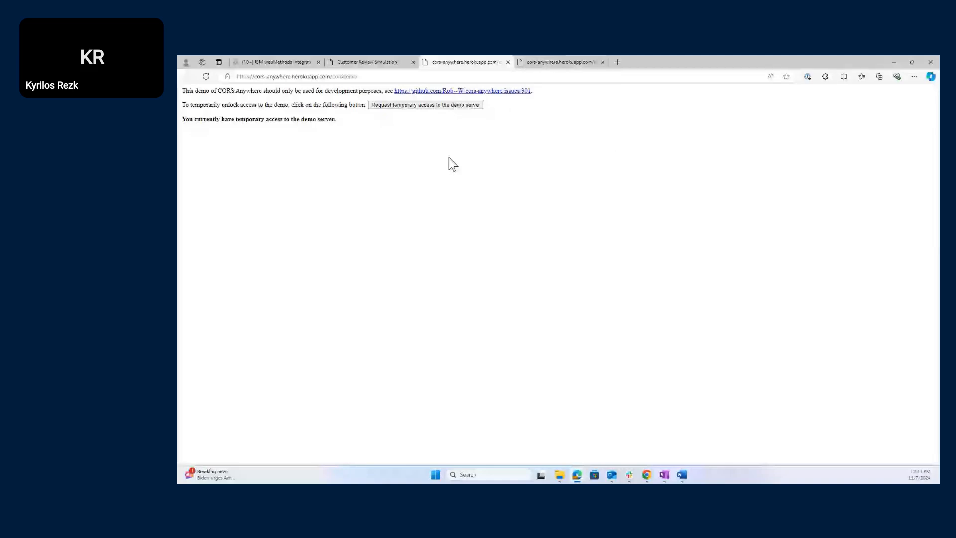
{"action": "left_click", "coordinate": [333, 62]}
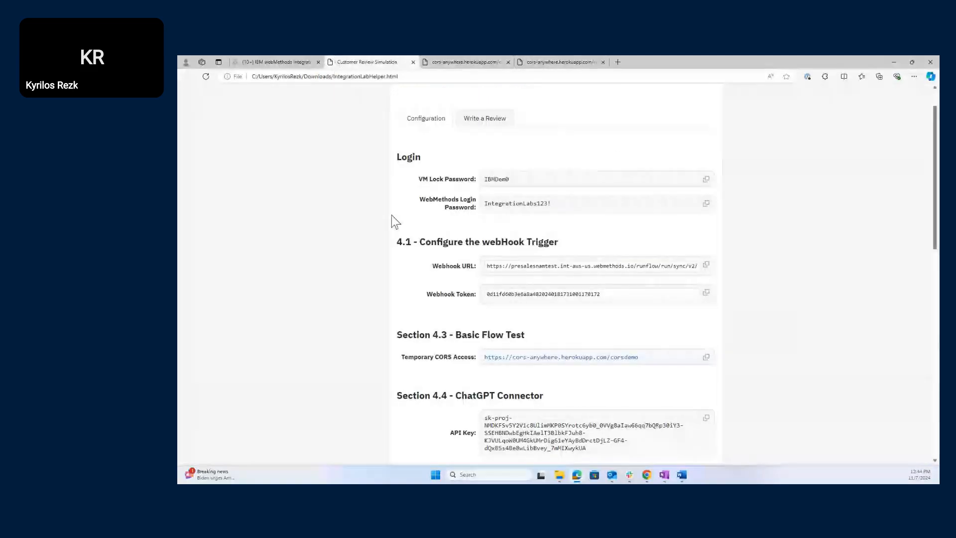
{"action": "scroll", "coordinate": [443, 321], "scroll_direction": "up", "scroll_amount": 1}
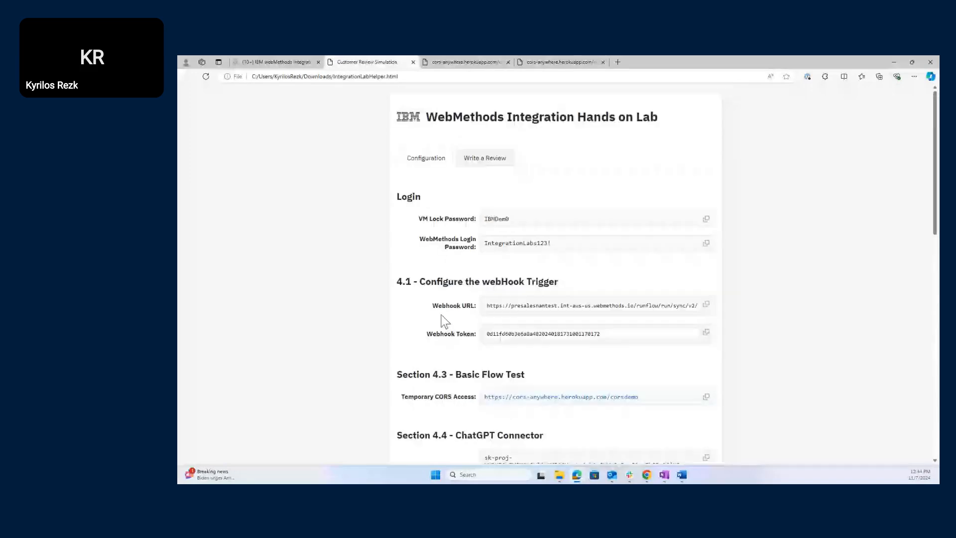
{"action": "left_click", "coordinate": [467, 160]}
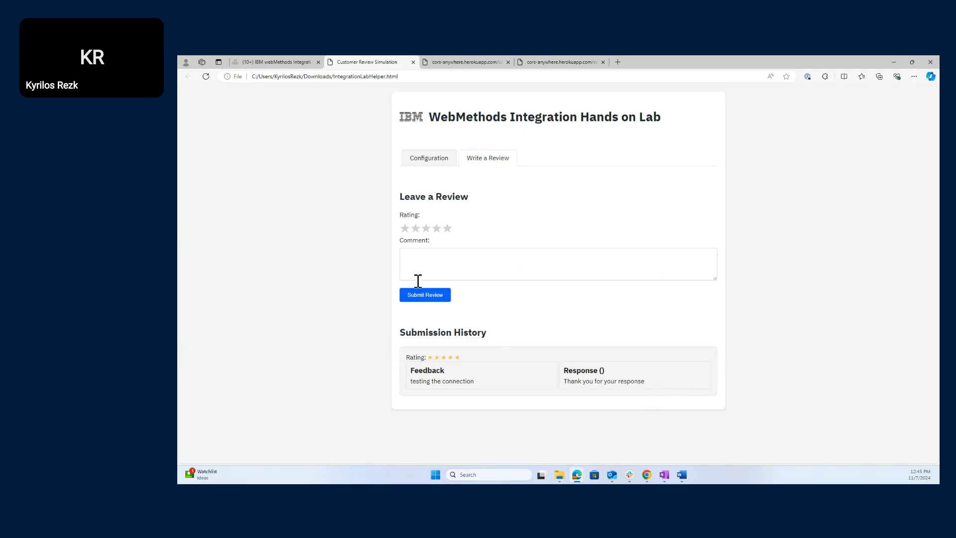
{"action": "left_click", "coordinate": [432, 165]}
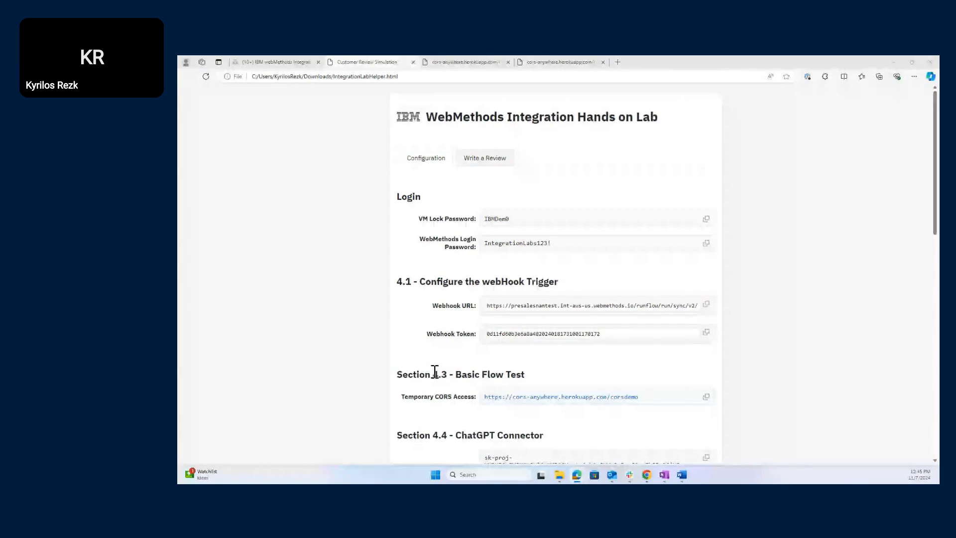
- Find the Temporary CORS Access entry, then switch to the fourth cors-anywhere demo tab
{"action": "scroll", "coordinate": [419, 408], "scroll_direction": "down", "scroll_amount": 2}
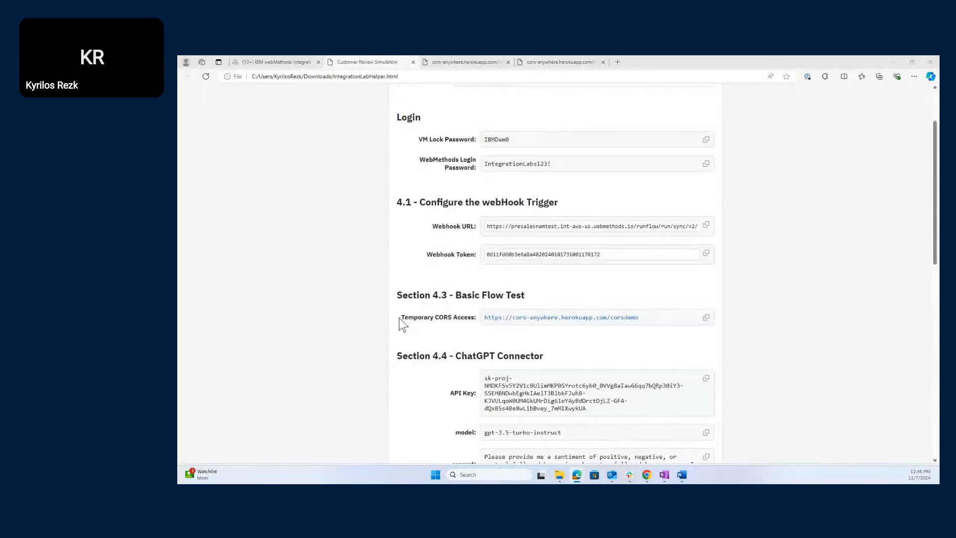
{"action": "left_click_drag", "start_coordinate": [400, 318], "coordinate": [481, 325]}
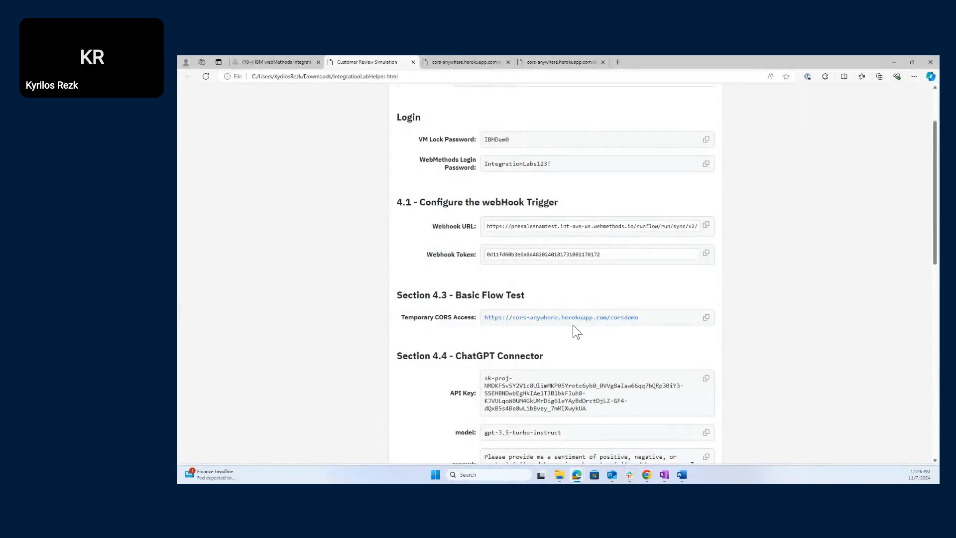
{"action": "left_click", "coordinate": [528, 62]}
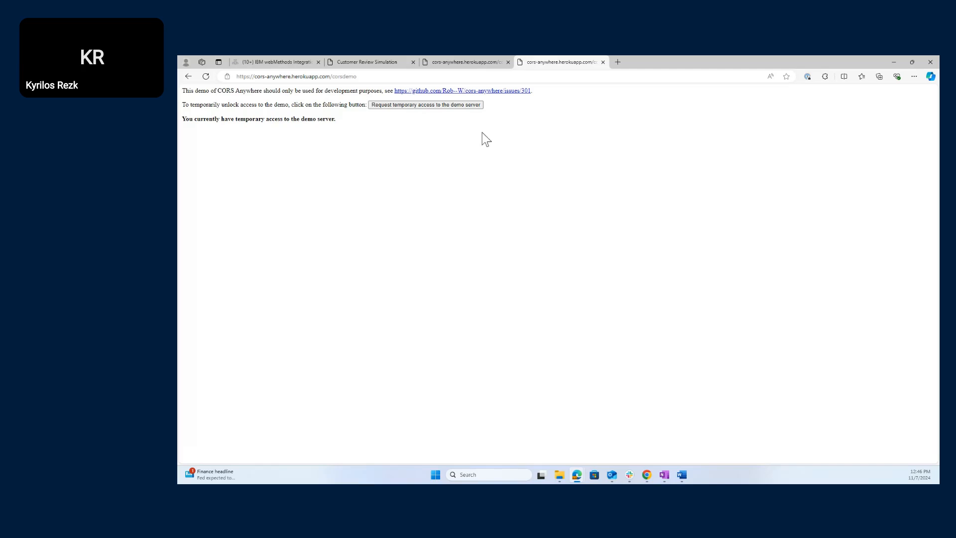
- Switch back to the HOL117 workflow canvas in IBM webMethods Integration
{"action": "left_click", "coordinate": [262, 59]}
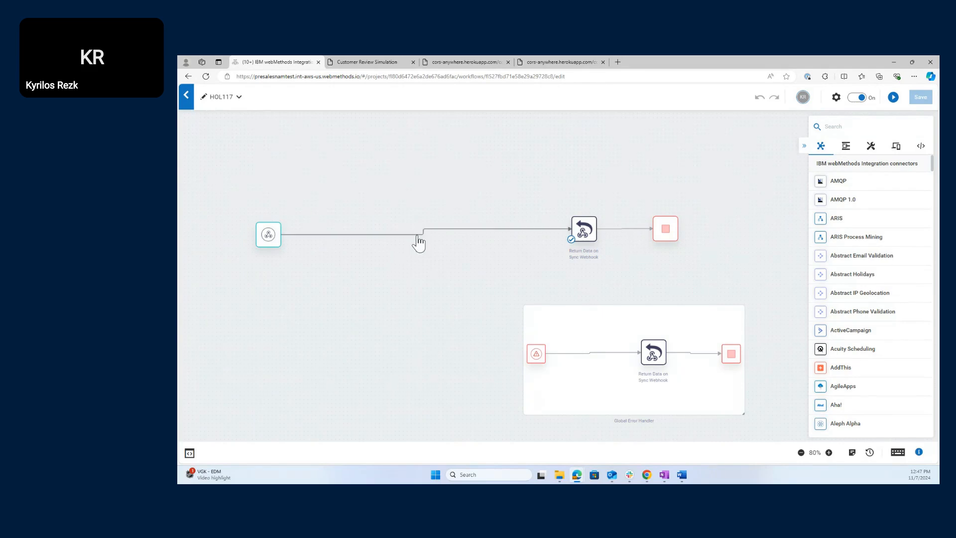
- Delete the trigger-to-return link and drop a ChatGPT connector in right after the webhook trigger
{"action": "left_click", "coordinate": [388, 234]}
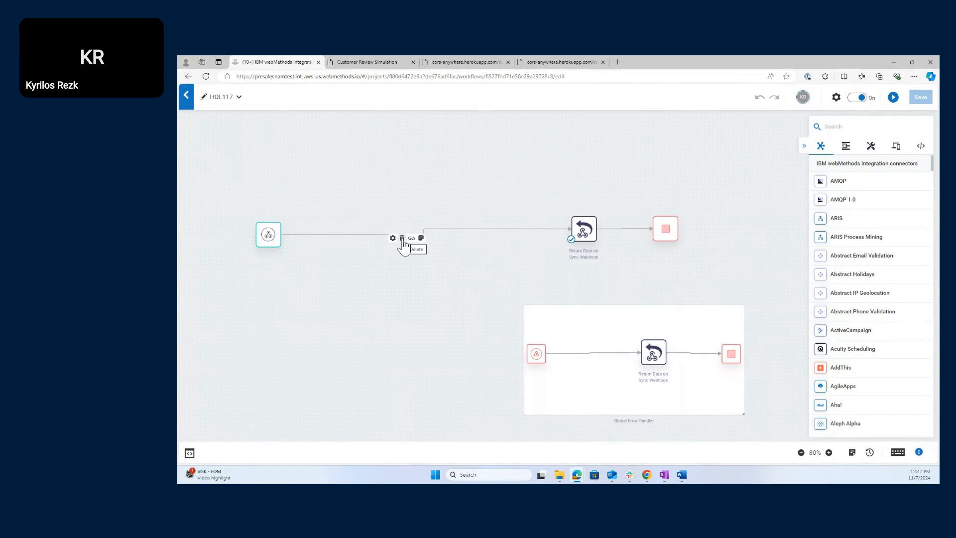
{"action": "left_click", "coordinate": [402, 238]}
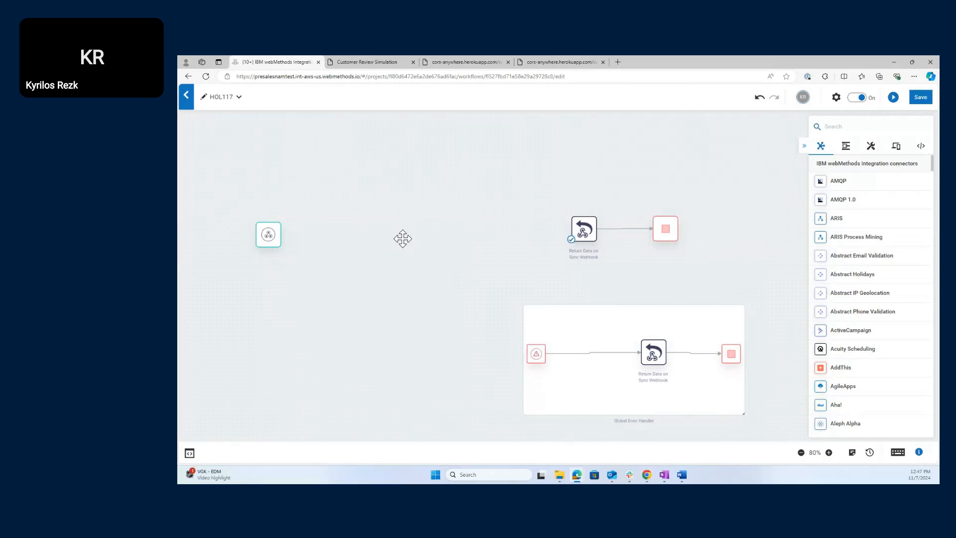
{"action": "left_click", "coordinate": [848, 127]}
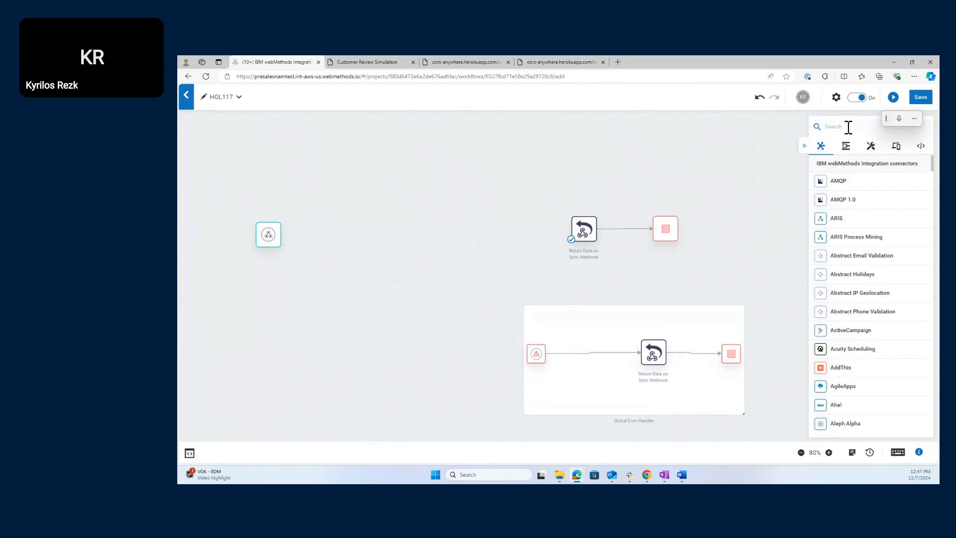
{"action": "type", "text": "chat"}
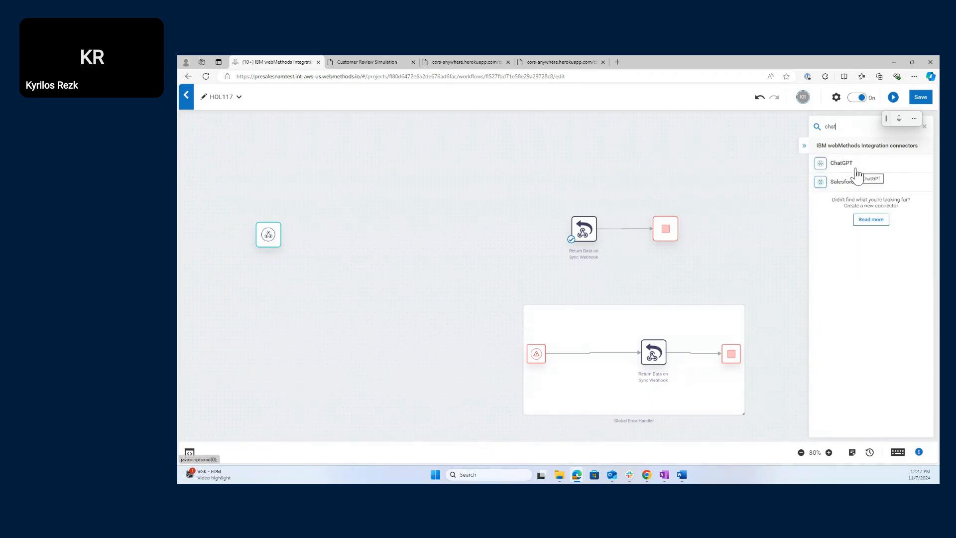
{"action": "left_click_drag", "start_coordinate": [863, 169], "coordinate": [316, 186]}
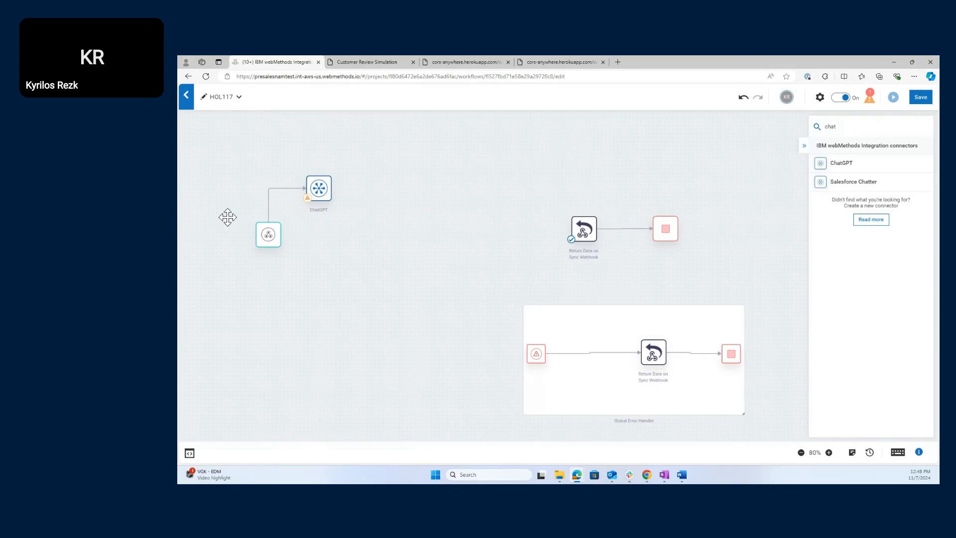
{"action": "mouse_move", "coordinate": [317, 188]}
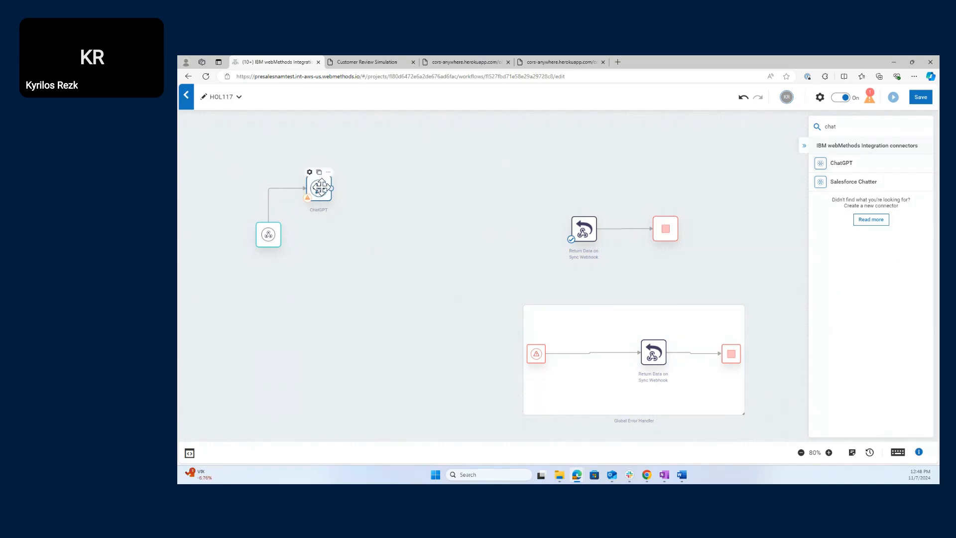
- Open the ChatGPT step's settings and select the Create completions action
{"action": "double_click", "coordinate": [321, 188]}
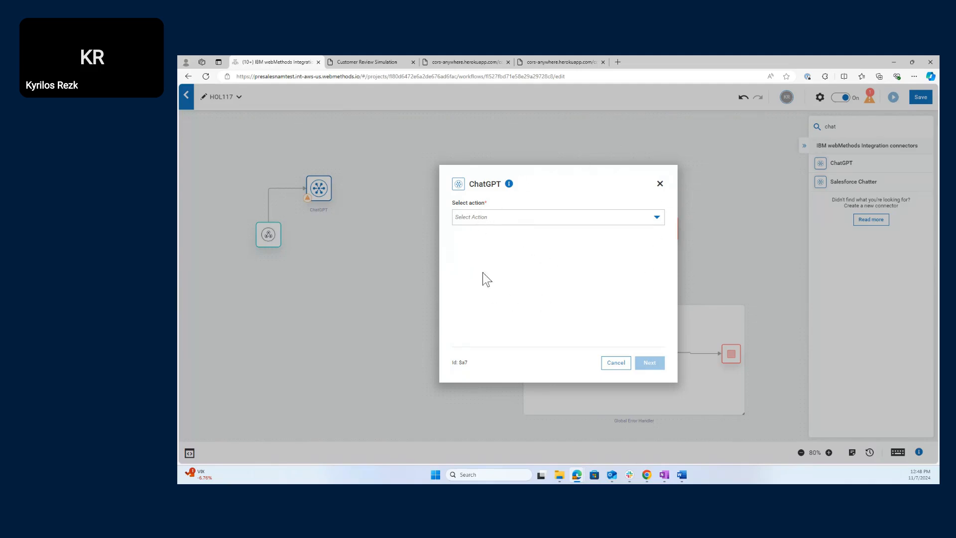
{"action": "left_click", "coordinate": [586, 221]}
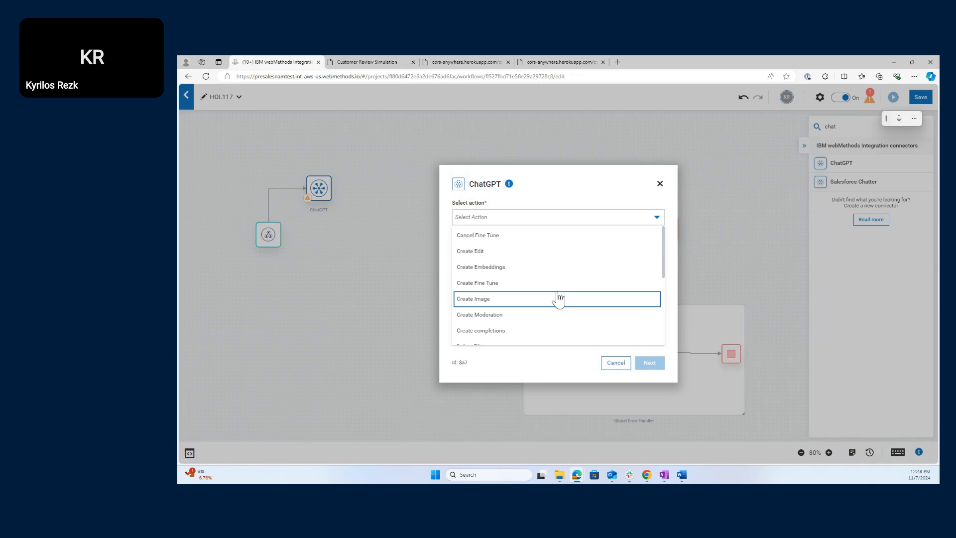
{"action": "left_click", "coordinate": [540, 332]}
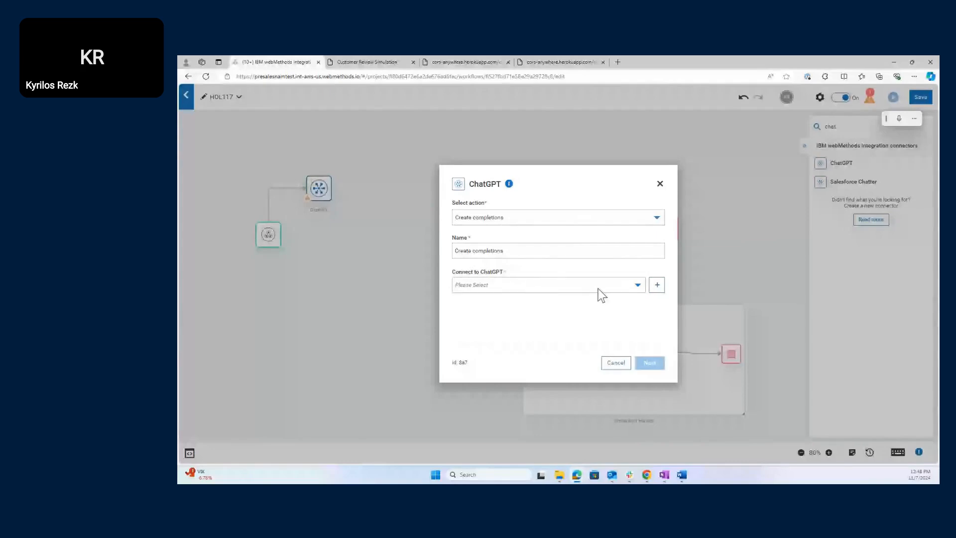
- Begin a new ChatGPT account with name and API key fields, then switch to the Lab Helper page
{"action": "left_click", "coordinate": [639, 292]}
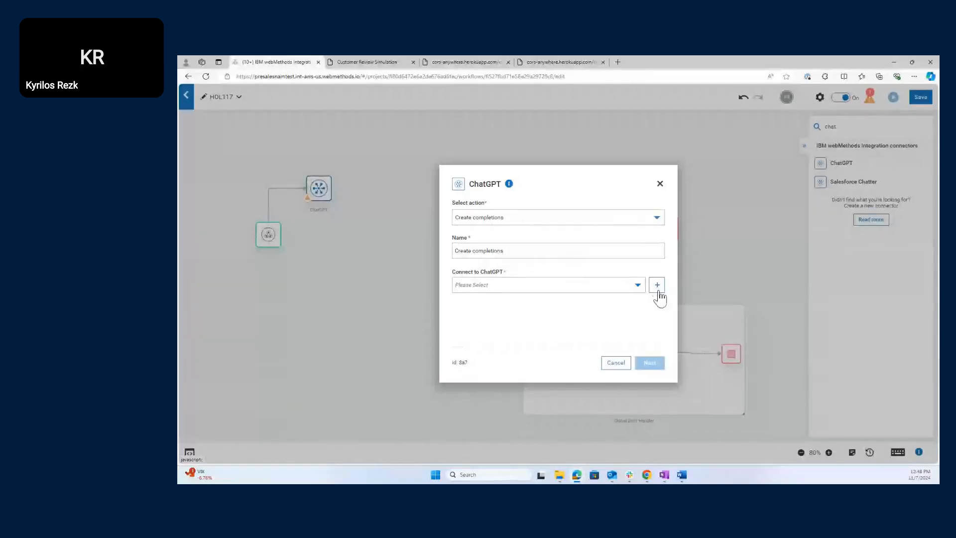
{"action": "left_click", "coordinate": [658, 289]}
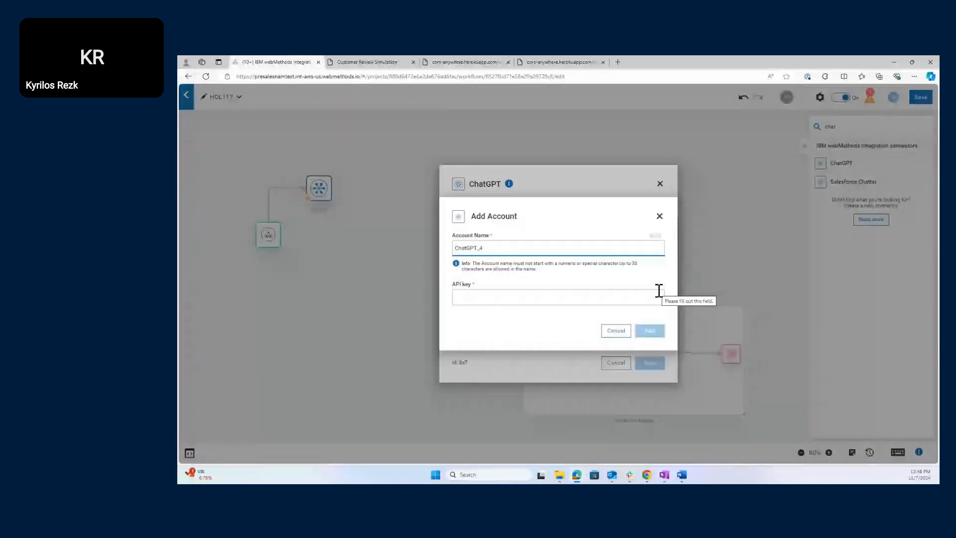
{"action": "left_click", "coordinate": [560, 247]}
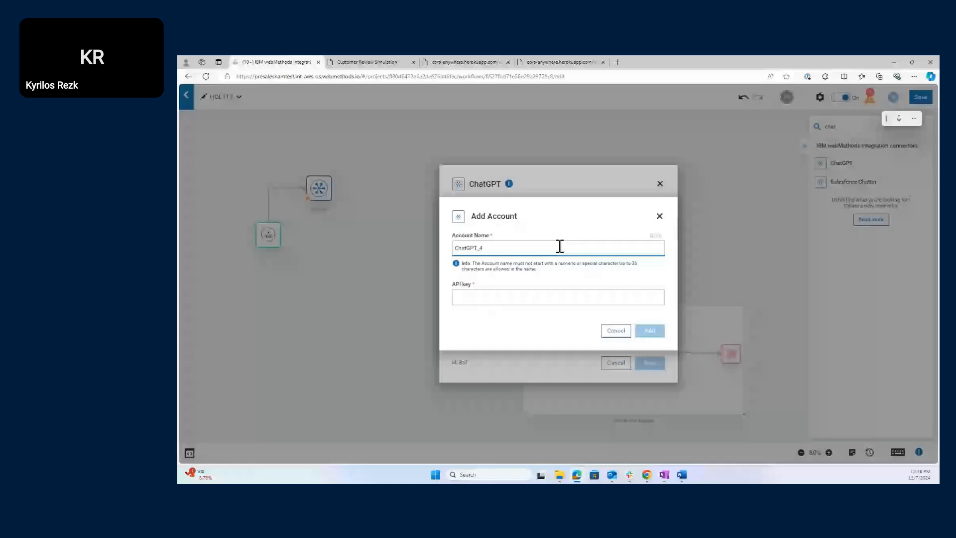
{"action": "left_click", "coordinate": [495, 300]}
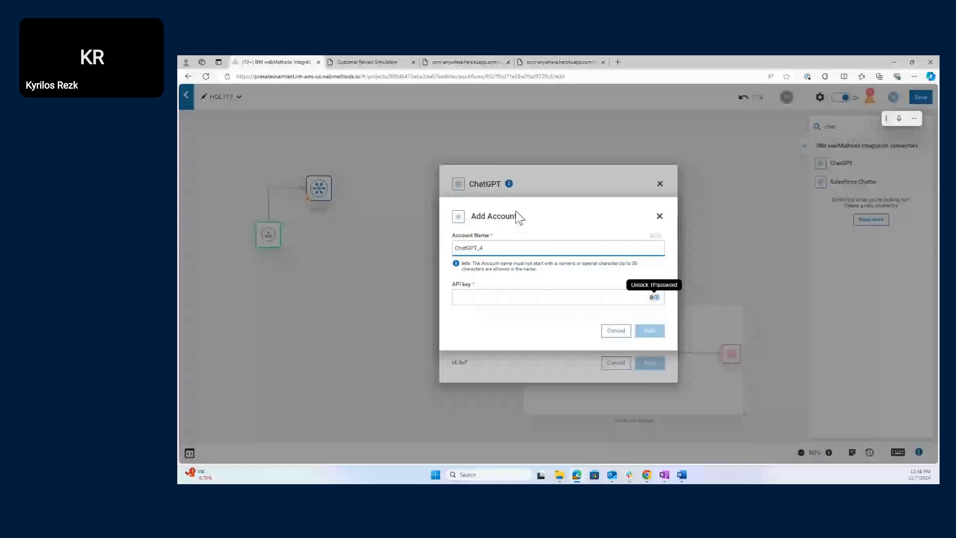
{"action": "left_click", "coordinate": [376, 59]}
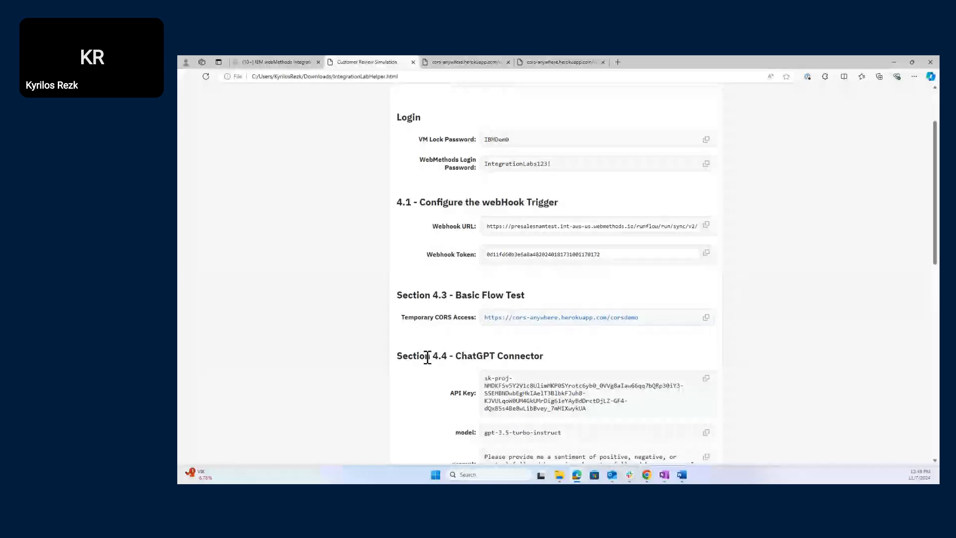
- Copy the API key from the Lab Helper's Section 4.4 - ChatGPT Connector
{"action": "left_click_drag", "start_coordinate": [396, 364], "coordinate": [545, 357]}
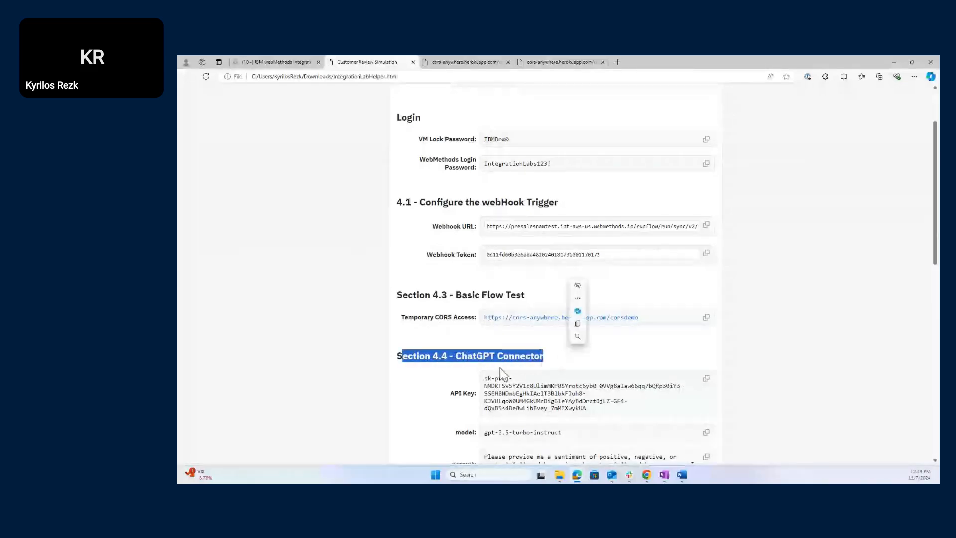
{"action": "left_click", "coordinate": [417, 391]}
{"action": "scroll", "coordinate": [423, 394], "scroll_direction": "down", "scroll_amount": 2}
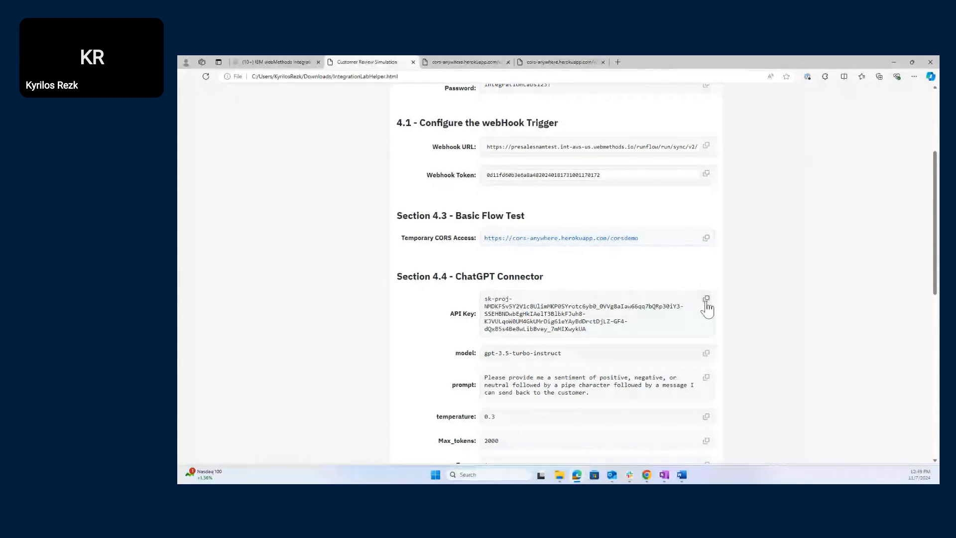
{"action": "left_click", "coordinate": [707, 300]}
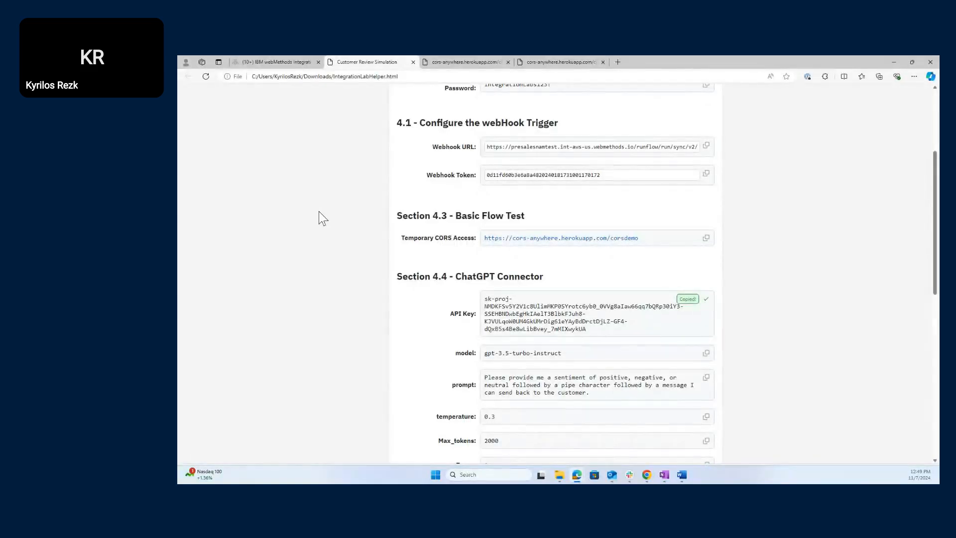
- Paste the copied API key to add the ChatGPT_4 account and continue to the action fields
{"action": "left_click", "coordinate": [282, 62]}
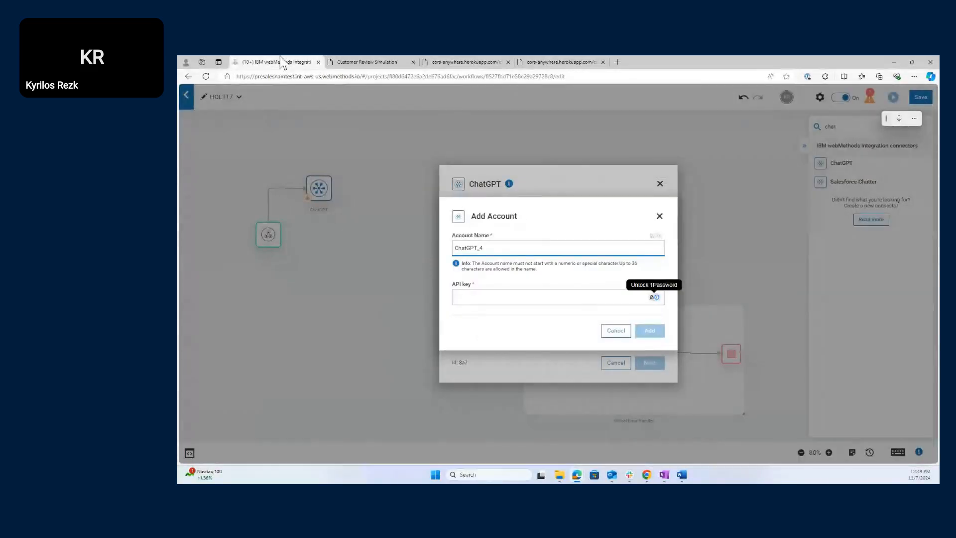
{"action": "left_click", "coordinate": [498, 296]}
{"action": "key", "text": "ctrl+v"}
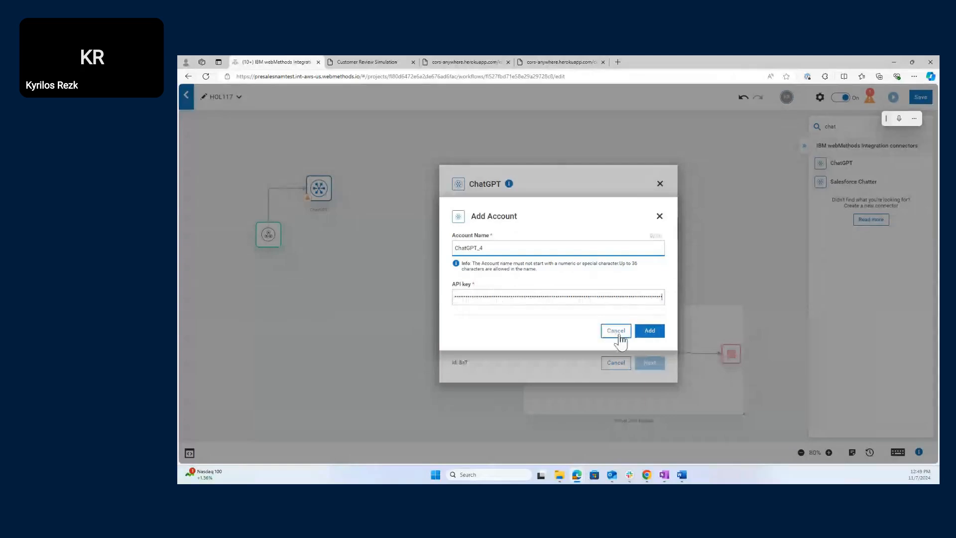
{"action": "left_click", "coordinate": [651, 332]}
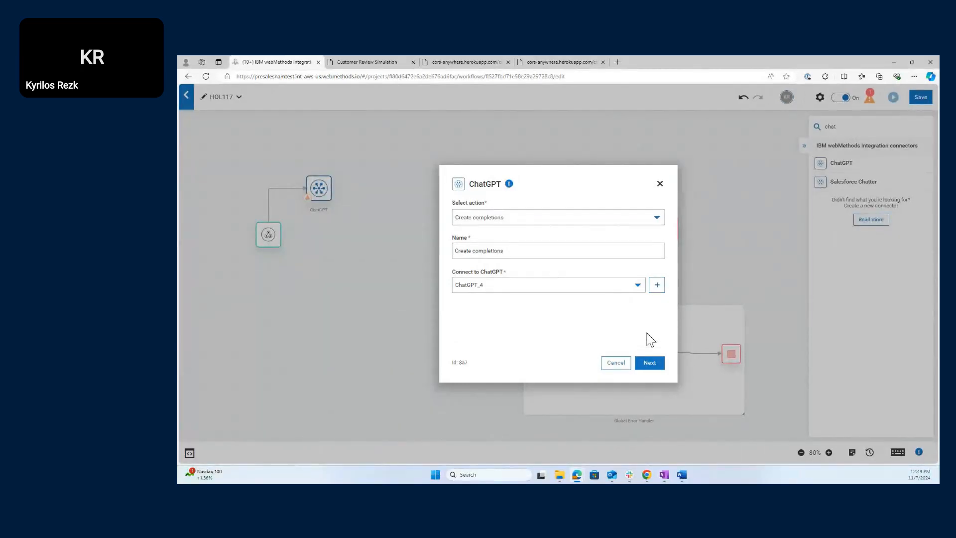
{"action": "left_click", "coordinate": [650, 362]}
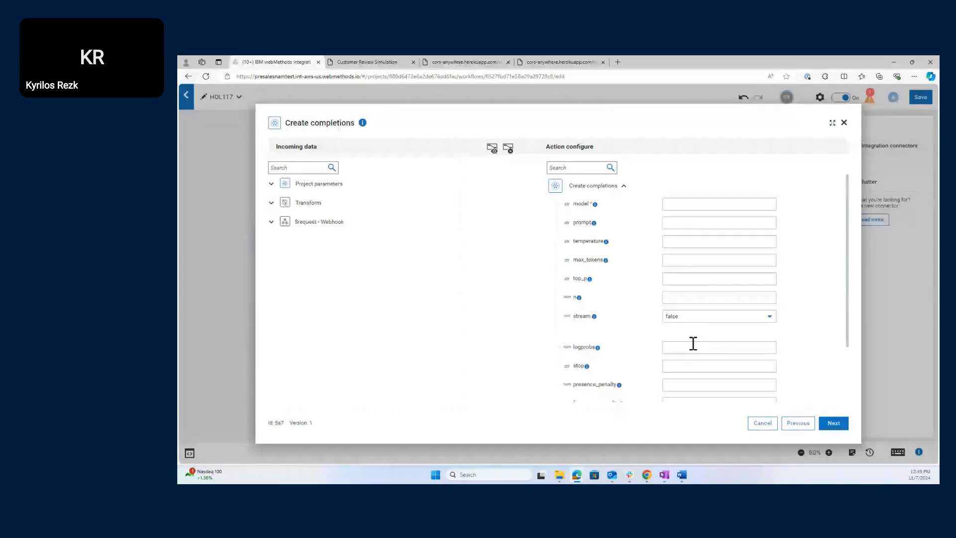
- Paste model gpt-3.5-turbo-instruct and the sentiment prompt from the Lab Helper into Create completions
{"action": "left_click", "coordinate": [381, 62]}
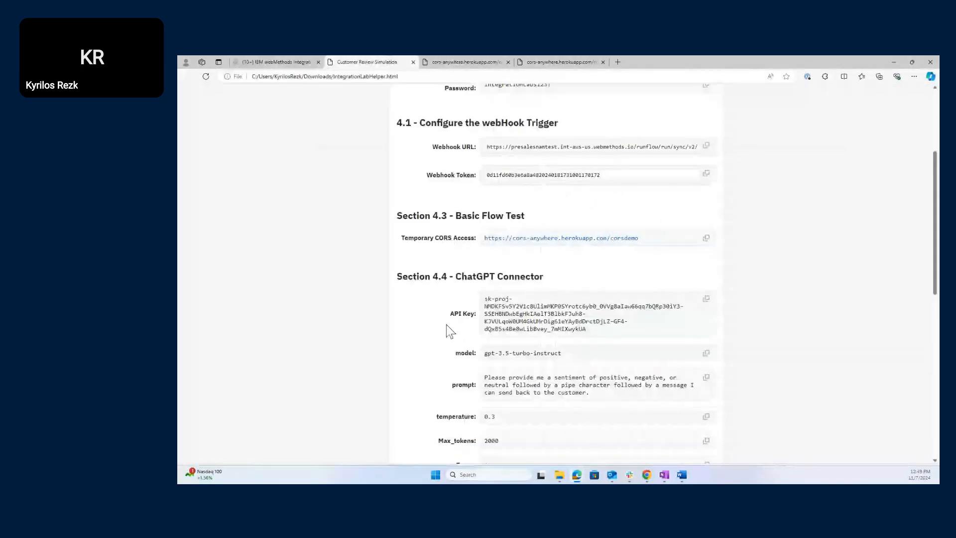
{"action": "scroll", "coordinate": [446, 324], "scroll_direction": "down", "scroll_amount": 2}
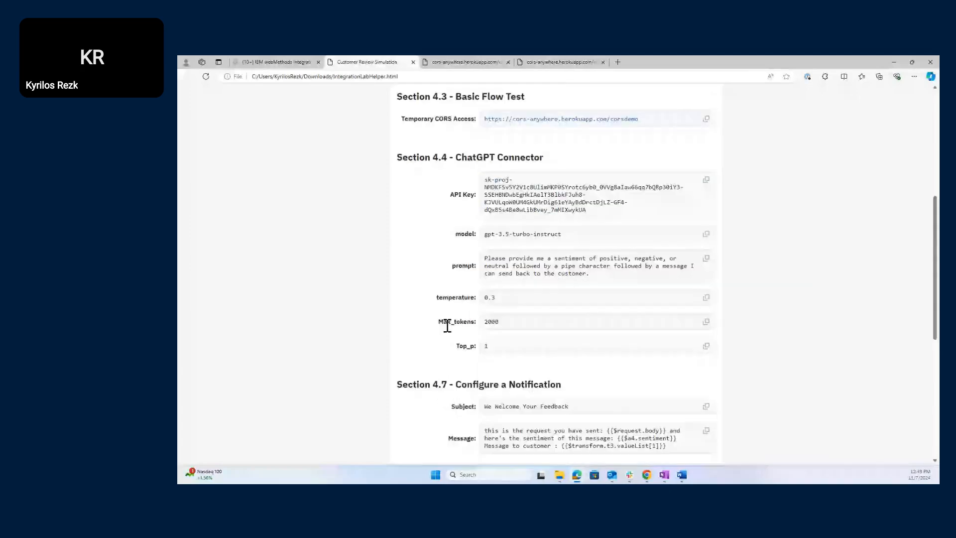
{"action": "left_click", "coordinate": [707, 234]}
{"action": "left_click", "coordinate": [276, 61]}
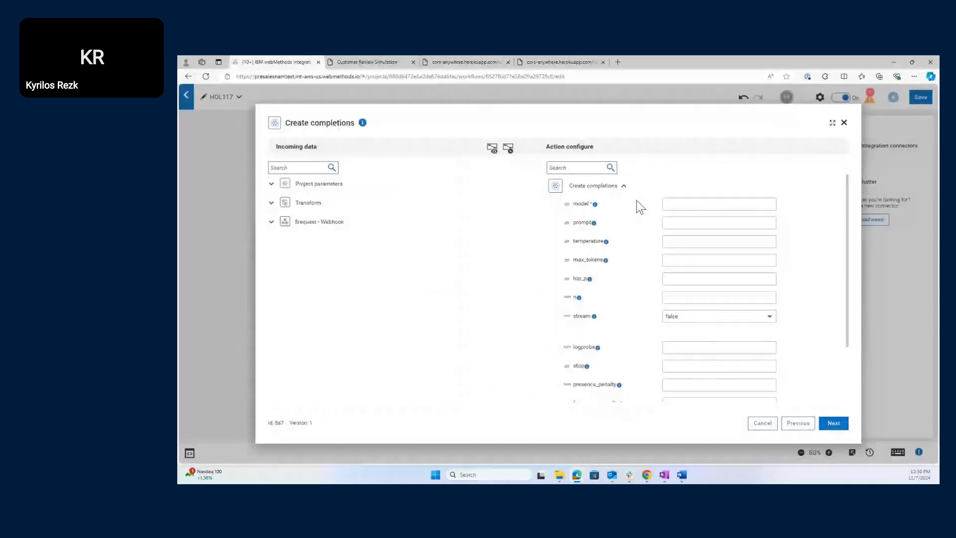
{"action": "left_click", "coordinate": [676, 205]}
{"action": "key", "text": "ctrl+v"}
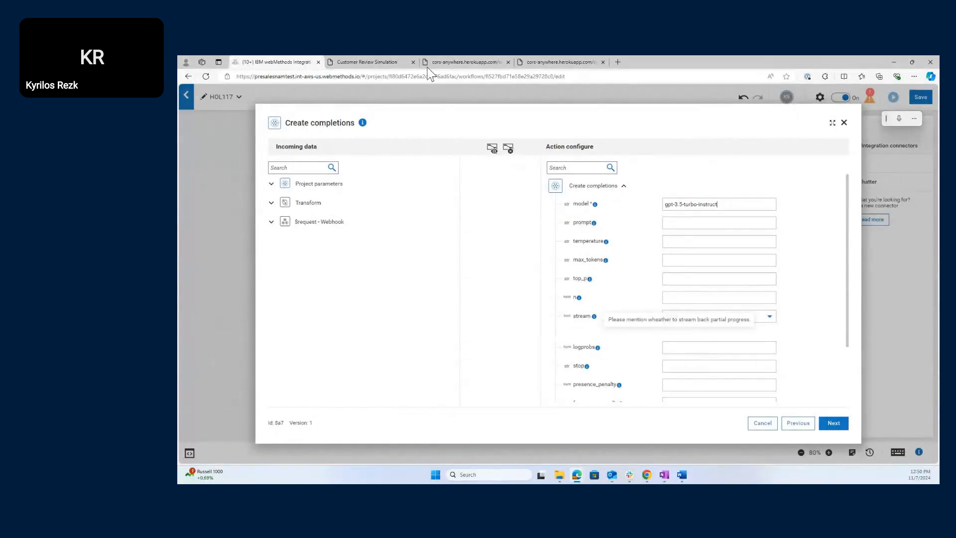
{"action": "left_click", "coordinate": [373, 62]}
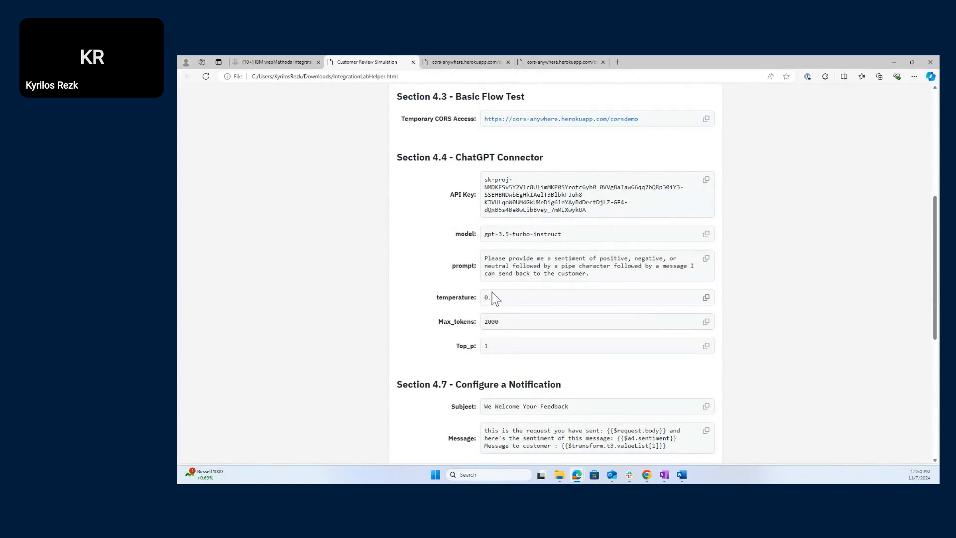
{"action": "left_click", "coordinate": [706, 259]}
{"action": "left_click", "coordinate": [261, 59]}
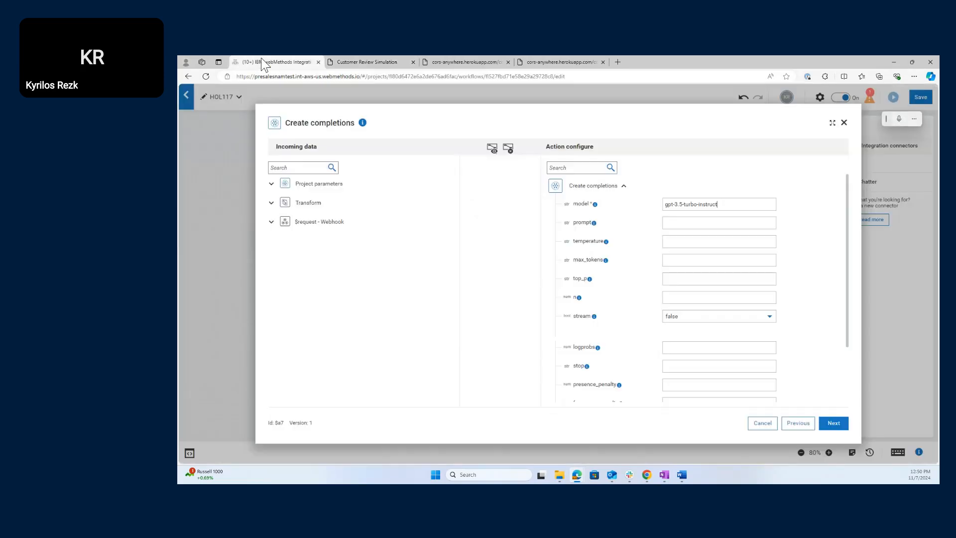
{"action": "left_click", "coordinate": [679, 222]}
{"action": "key", "text": "ctrl+v"}
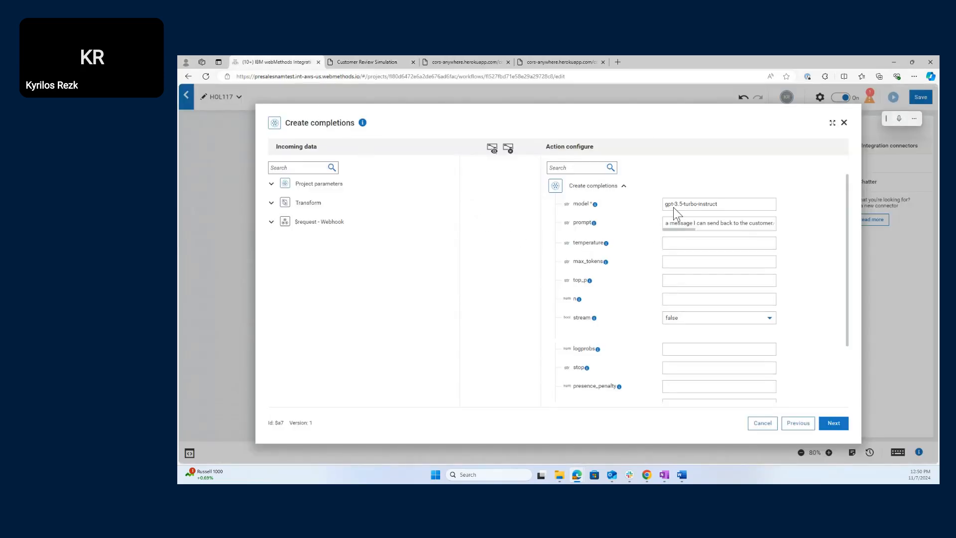
- Copy temperature 0.3 and max_tokens 2000 from the Lab Helper into their fields
{"action": "left_click", "coordinate": [402, 58]}
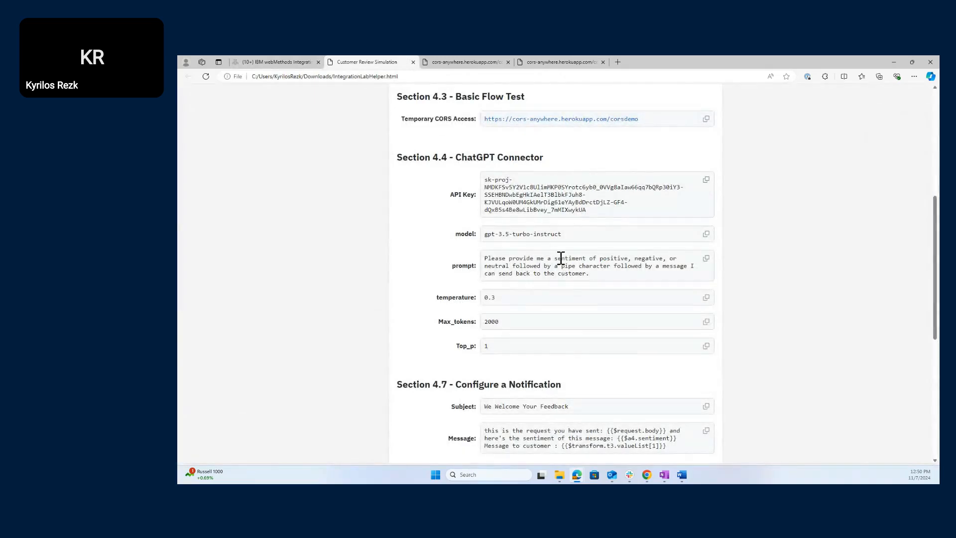
{"action": "left_click", "coordinate": [705, 299]}
{"action": "left_click", "coordinate": [266, 61]}
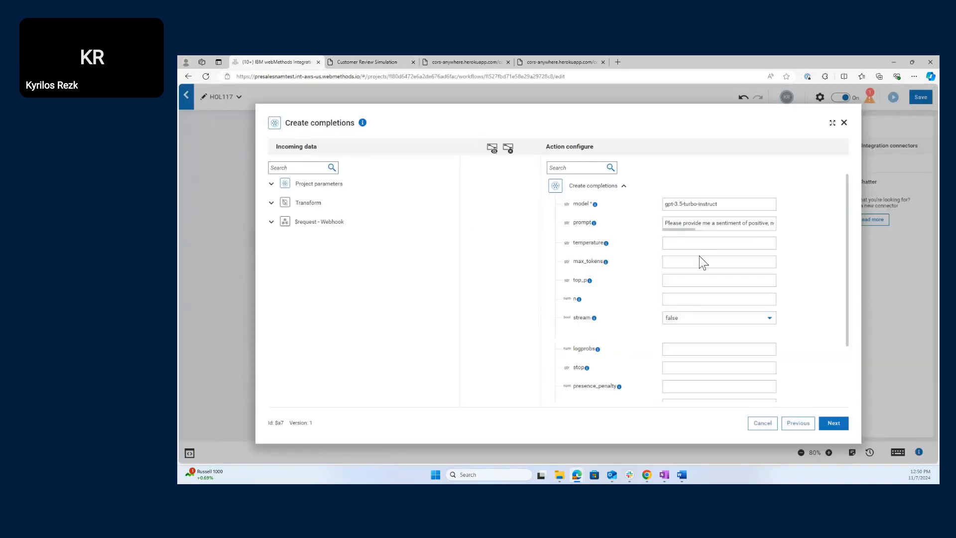
{"action": "left_click", "coordinate": [704, 243]}
{"action": "key", "text": "ctrl+v"}
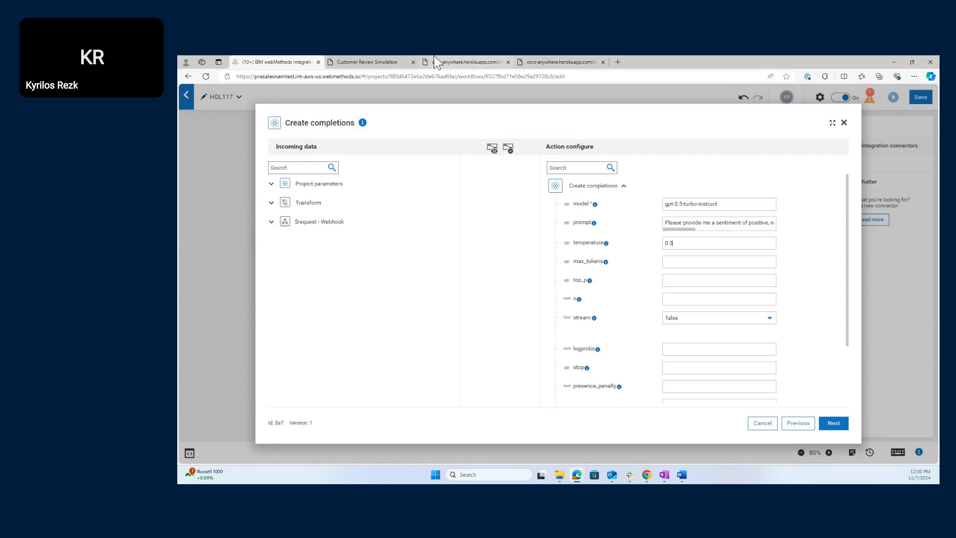
{"action": "left_click", "coordinate": [367, 62]}
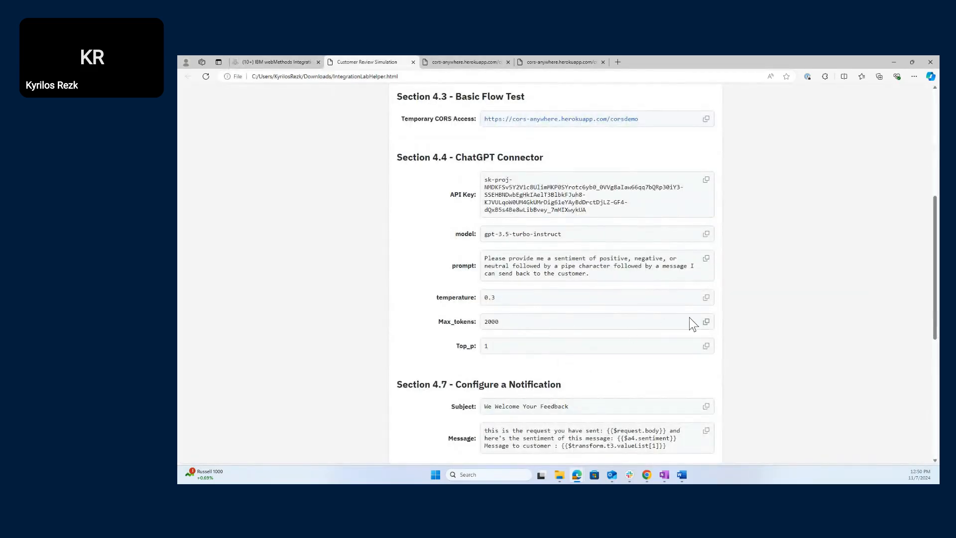
{"action": "left_click", "coordinate": [707, 322]}
{"action": "left_click", "coordinate": [239, 62]}
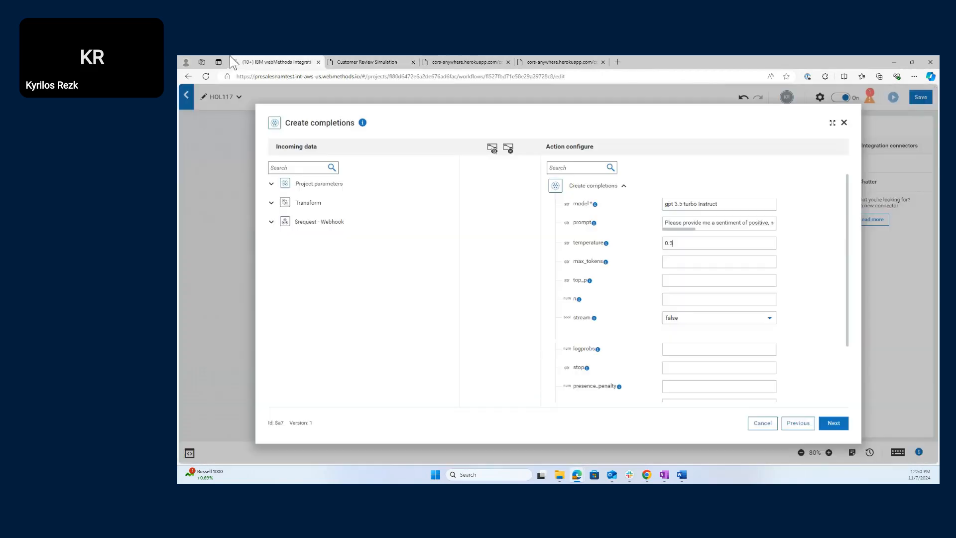
{"action": "left_click", "coordinate": [707, 262]}
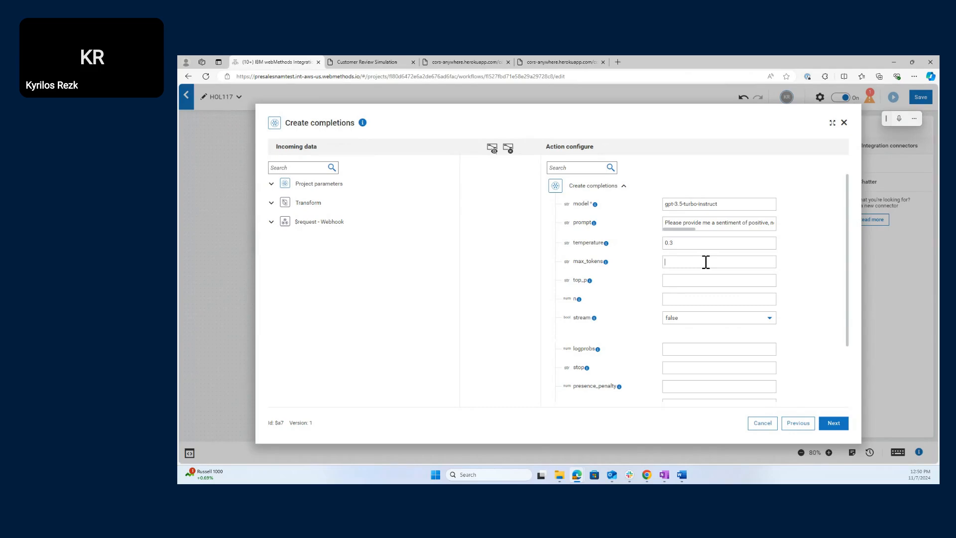
{"action": "key", "text": "ctrl+v"}
- Fill top_p with 1 from the Lab Helper and continue to the test page
{"action": "left_click", "coordinate": [385, 57]}
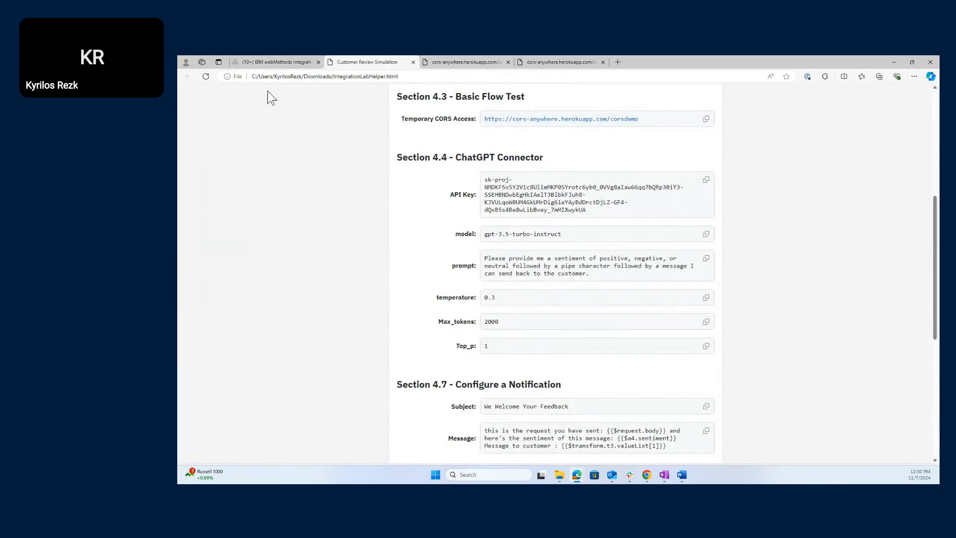
{"action": "left_click", "coordinate": [265, 61]}
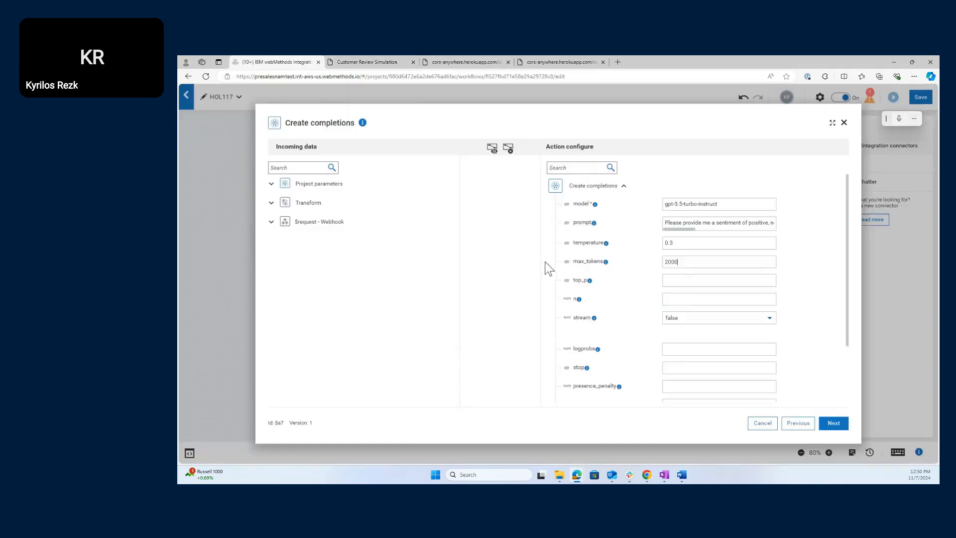
{"action": "left_click", "coordinate": [709, 282]}
{"action": "left_click", "coordinate": [378, 61]}
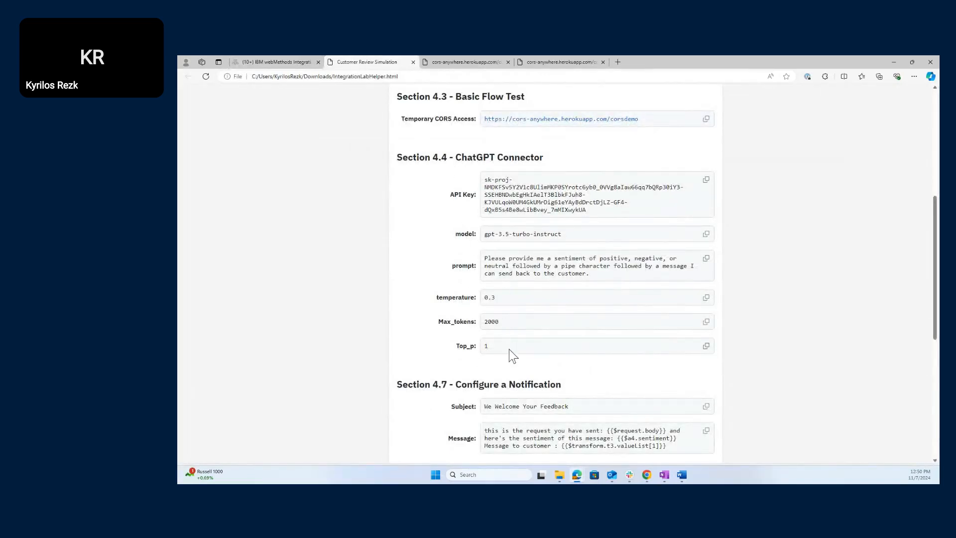
{"action": "left_click", "coordinate": [264, 63]}
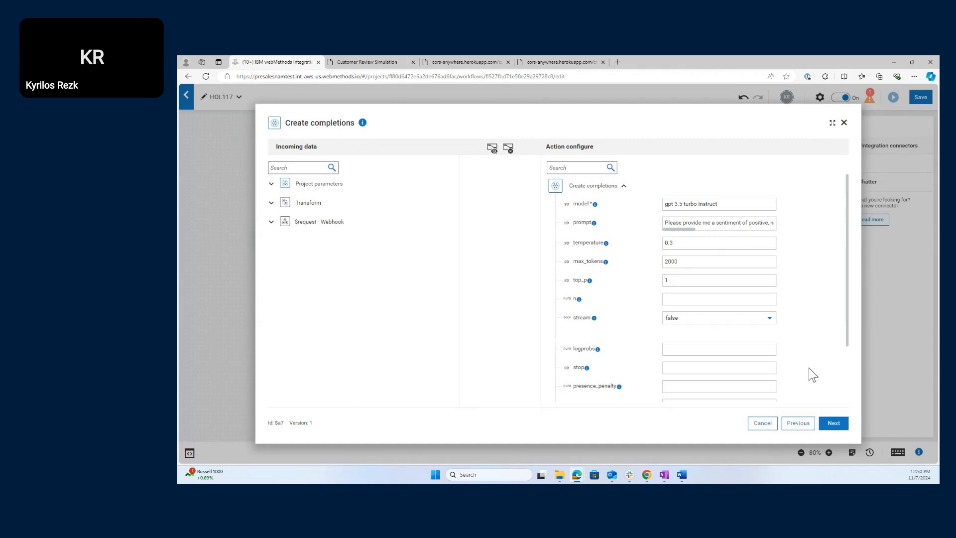
{"action": "left_click", "coordinate": [835, 424]}
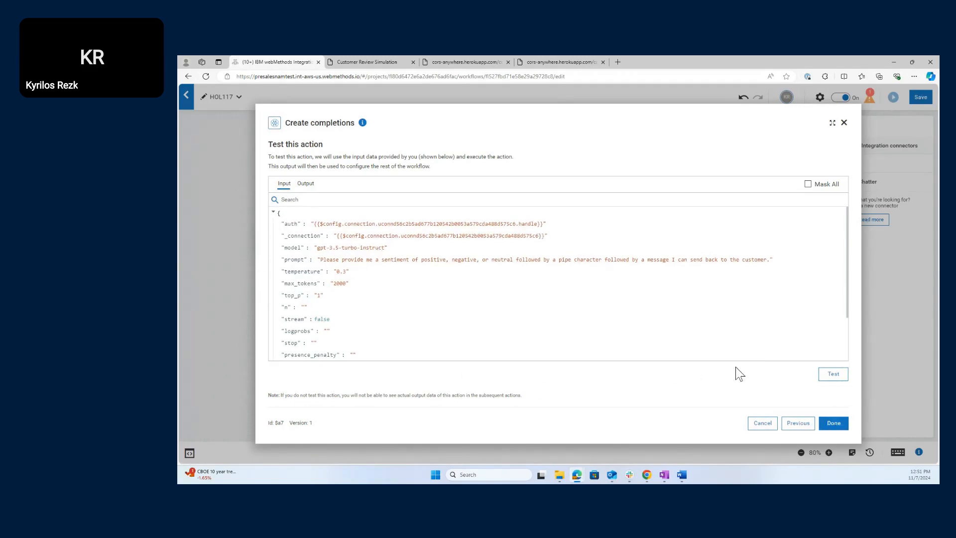
- Test Create completions, confirm the Positive sentiment reply, and finish the step
{"action": "left_click", "coordinate": [834, 377]}
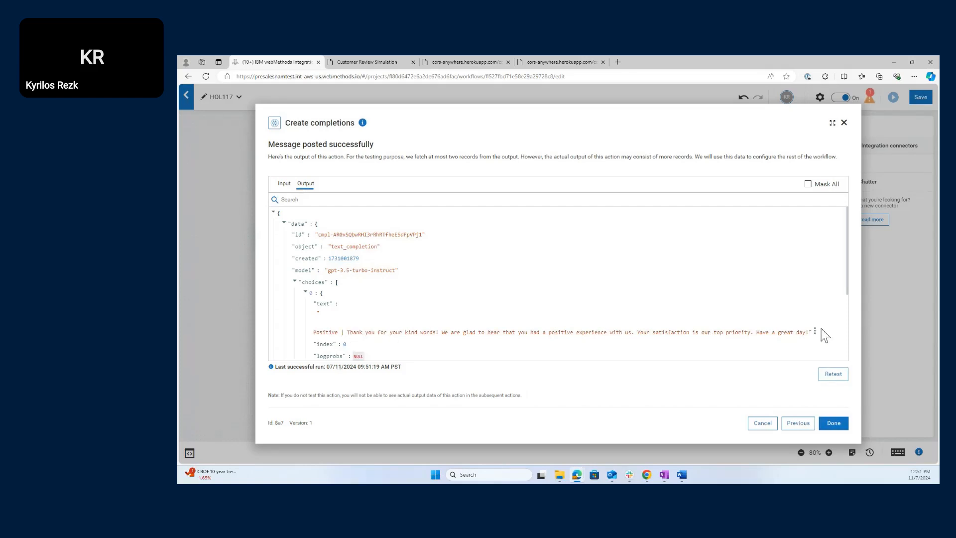
{"action": "left_click", "coordinate": [834, 423]}
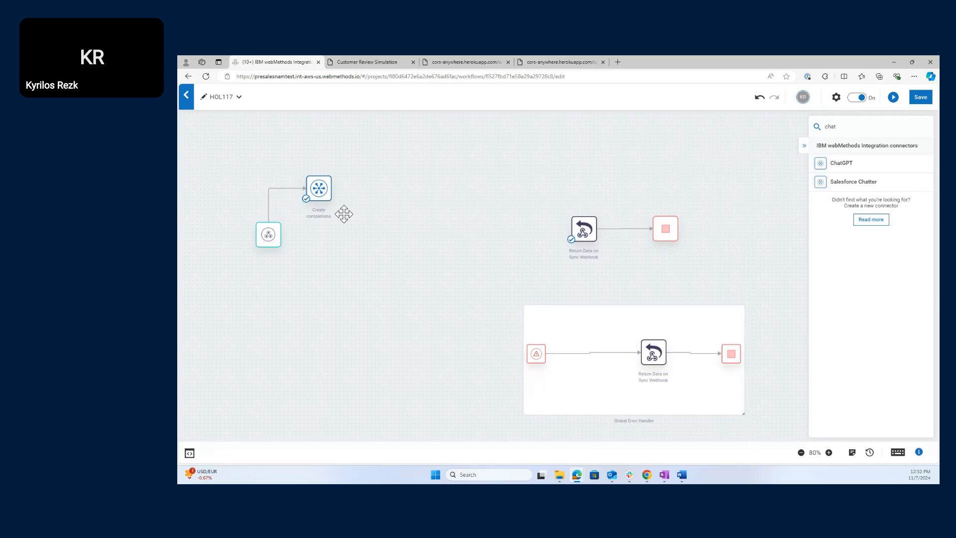
- Move the Create completions node to the right, then nudge it up and left into its final canvas position
{"action": "mouse_move", "coordinate": [325, 191]}
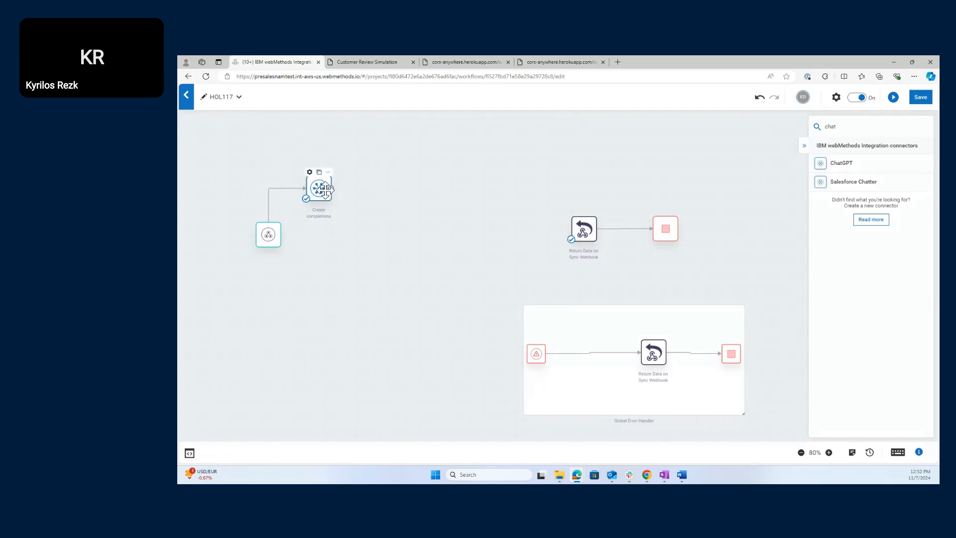
{"action": "left_click_drag", "start_coordinate": [325, 190], "coordinate": [418, 189]}
{"action": "mouse_move", "coordinate": [413, 188]}
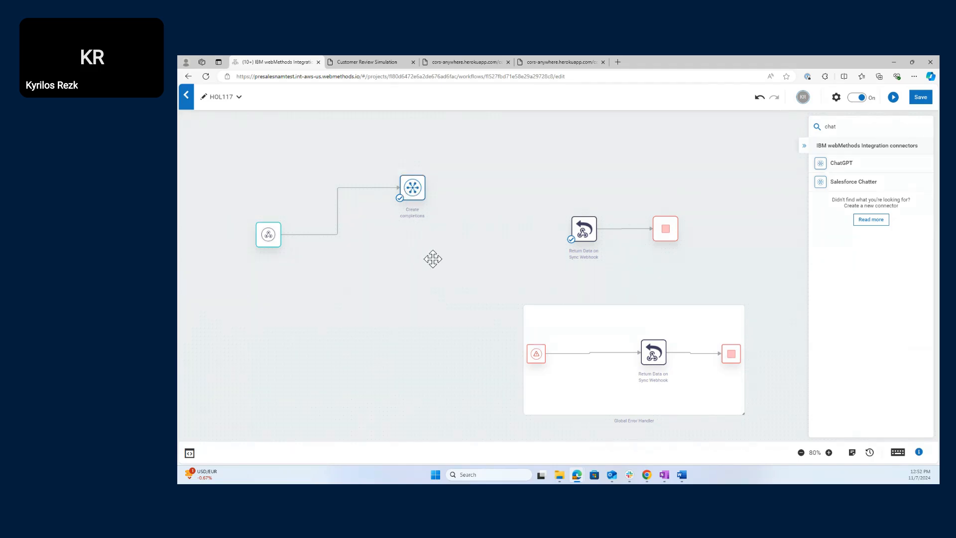
{"action": "left_click_drag", "start_coordinate": [414, 190], "coordinate": [394, 168]}
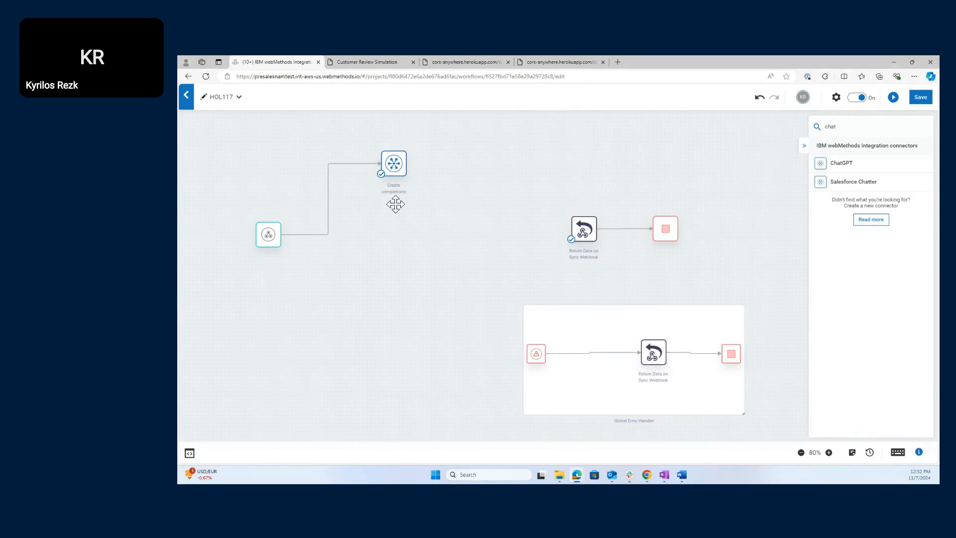
- Open Create completions' mapping page and expand $request - Webhook and its body to show prompt
{"action": "left_click", "coordinate": [393, 166]}
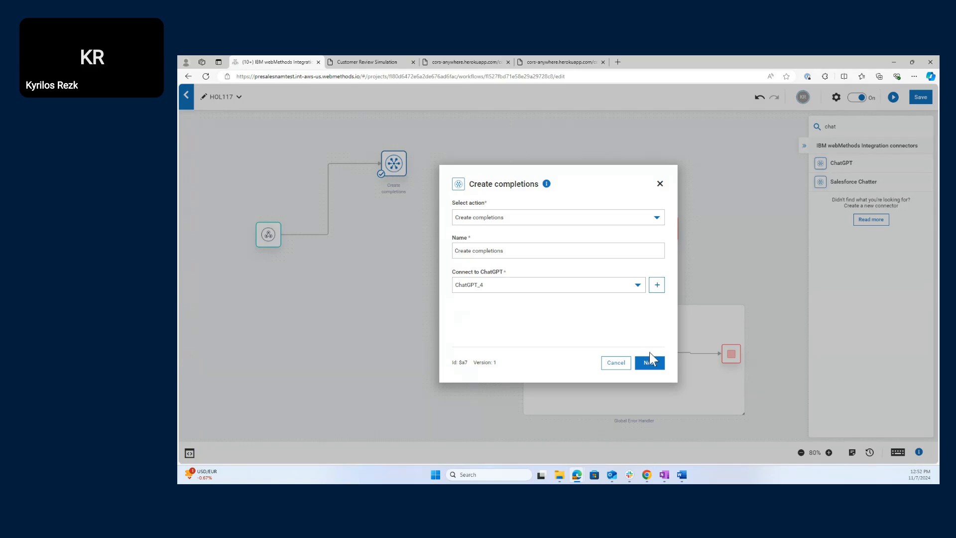
{"action": "left_click", "coordinate": [650, 363]}
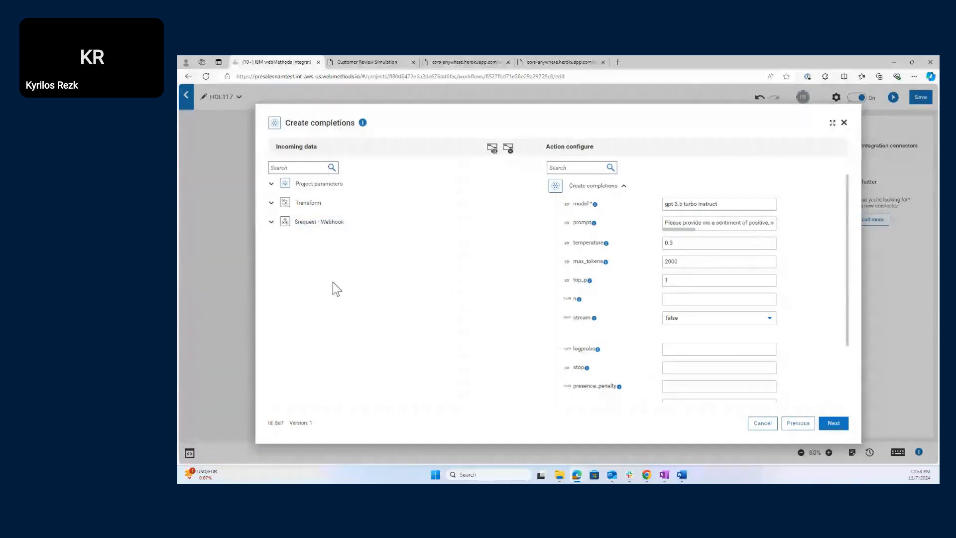
{"action": "left_click", "coordinate": [271, 223]}
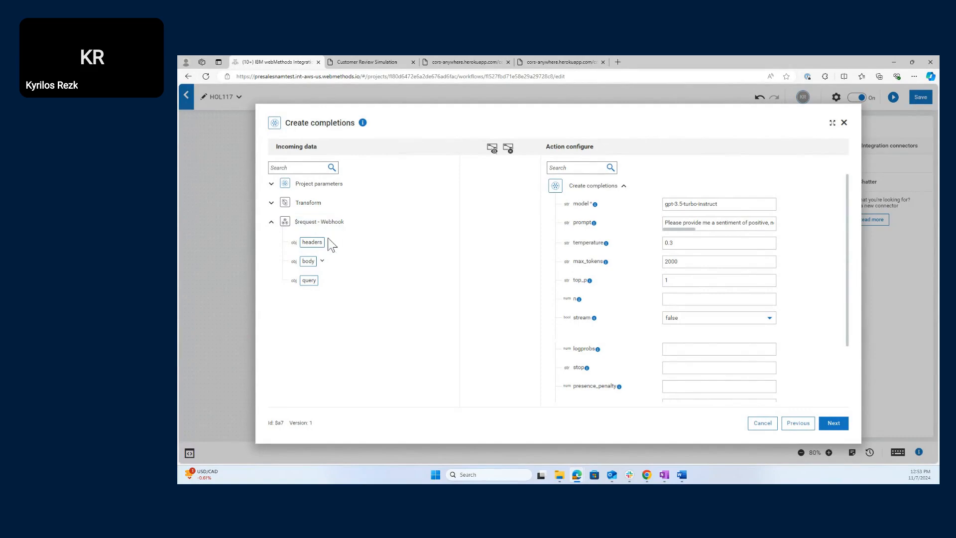
{"action": "left_click", "coordinate": [322, 262]}
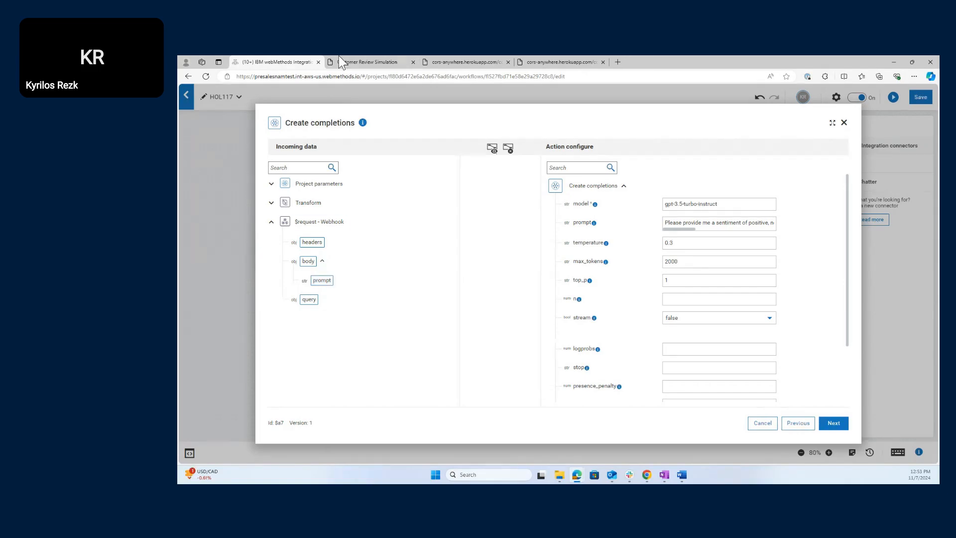
- Check the Lab Helper's Write a Review form and submission history, then return to the mapping dialog
{"action": "left_click", "coordinate": [367, 61]}
{"action": "scroll", "coordinate": [405, 239], "scroll_direction": "up", "scroll_amount": 5}
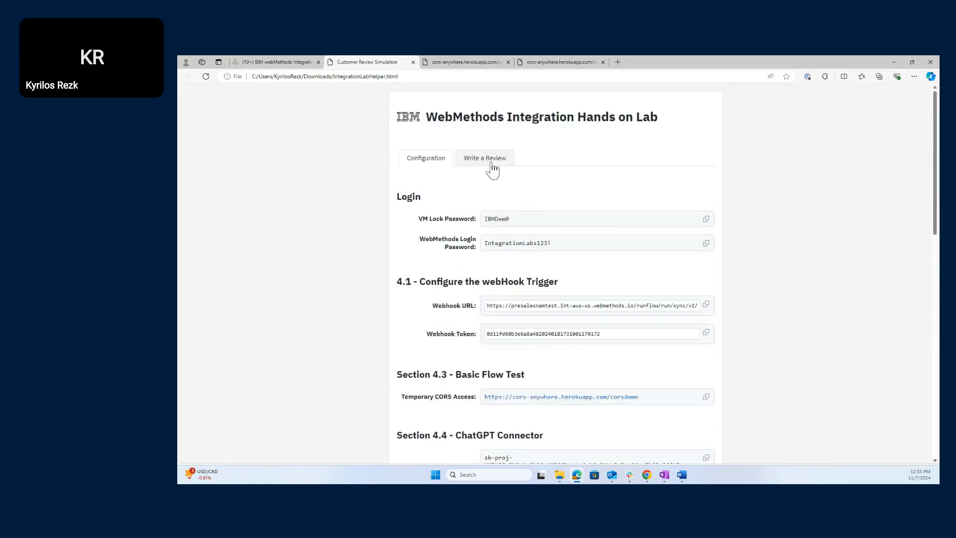
{"action": "left_click", "coordinate": [487, 162]}
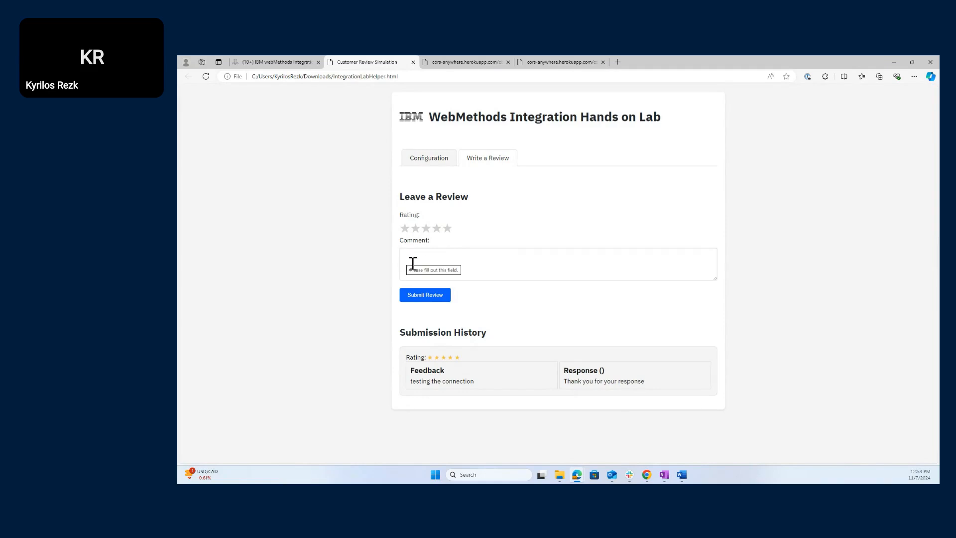
{"action": "left_click", "coordinate": [301, 58]}
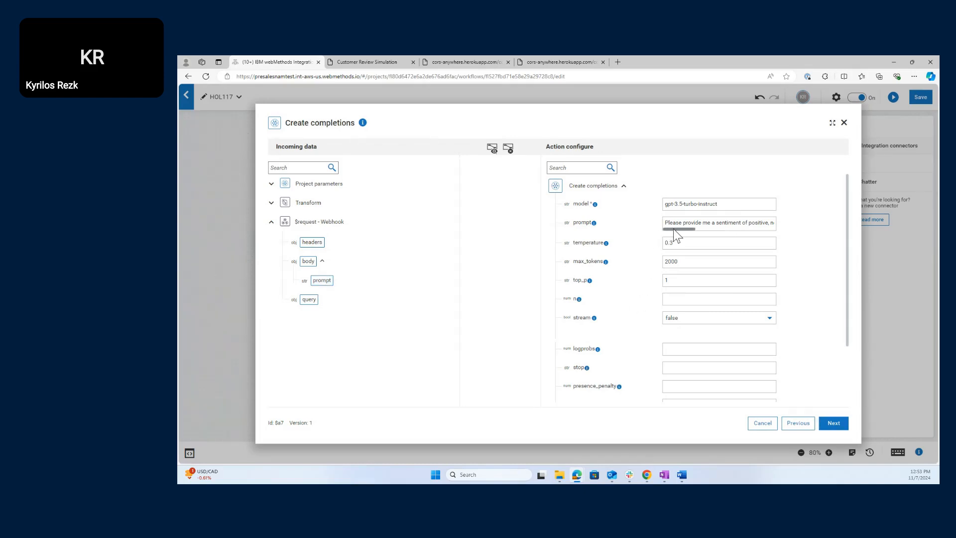
- Append {{$request.body.prompt}} after 'to the customer.' in the ChatGPT prompt so it becomes a mapped chip
{"action": "left_click_drag", "start_coordinate": [673, 228], "coordinate": [778, 225]}
{"action": "left_click_drag", "start_coordinate": [752, 229], "coordinate": [833, 216]}
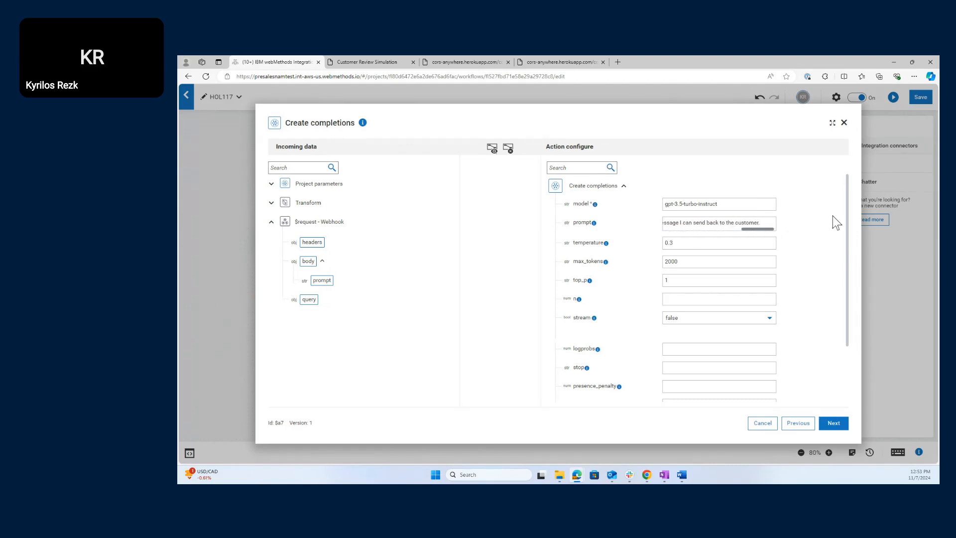
{"action": "left_click", "coordinate": [769, 224]}
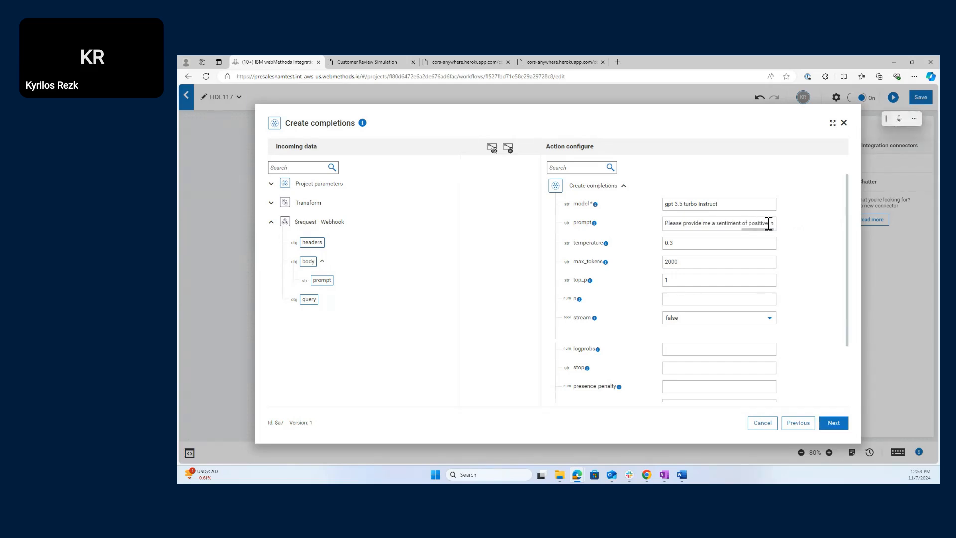
{"action": "key", "text": "Right"}
{"action": "key", "text": "Right"}
{"action": "key", "text": "Right"}
{"action": "key", "text": "Right"}
{"action": "key", "text": "Right"}
{"action": "key", "text": "Right"}
{"action": "key", "text": "Right"}
{"action": "key", "text": "Right"}
{"action": "key", "text": "Right"}
{"action": "key", "text": "Right"}
{"action": "key", "text": "Right"}
{"action": "key", "text": "Right"}
{"action": "key", "text": "Right"}
{"action": "key", "text": "Right"}
{"action": "key", "text": "Right"}
{"action": "key", "text": "Right"}
{"action": "key", "text": "Right"}
{"action": "key", "text": "Right"}
{"action": "key", "text": "Right"}
{"action": "key", "text": "Right"}
{"action": "key", "text": "Right"}
{"action": "key", "text": "Right"}
{"action": "key", "text": "Right"}
{"action": "key", "text": "Right"}
{"action": "key", "text": "Right"}
{"action": "key", "text": "Right"}
{"action": "key", "text": "Right"}
{"action": "key", "text": "Right"}
{"action": "key", "text": "Right"}
{"action": "key", "text": "Right"}
{"action": "key", "text": "Right"}
{"action": "key", "text": "Right"}
{"action": "key", "text": "Right"}
{"action": "key", "text": "Right"}
{"action": "key", "text": "Right"}
{"action": "key", "text": "Right"}
{"action": "key", "text": "Right"}
{"action": "key", "text": "Right"}
{"action": "key", "text": "Right"}
{"action": "key", "text": "Right"}
{"action": "left_click_drag", "start_coordinate": [321, 280], "coordinate": [773, 230]}
{"action": "left_click", "coordinate": [770, 223]}
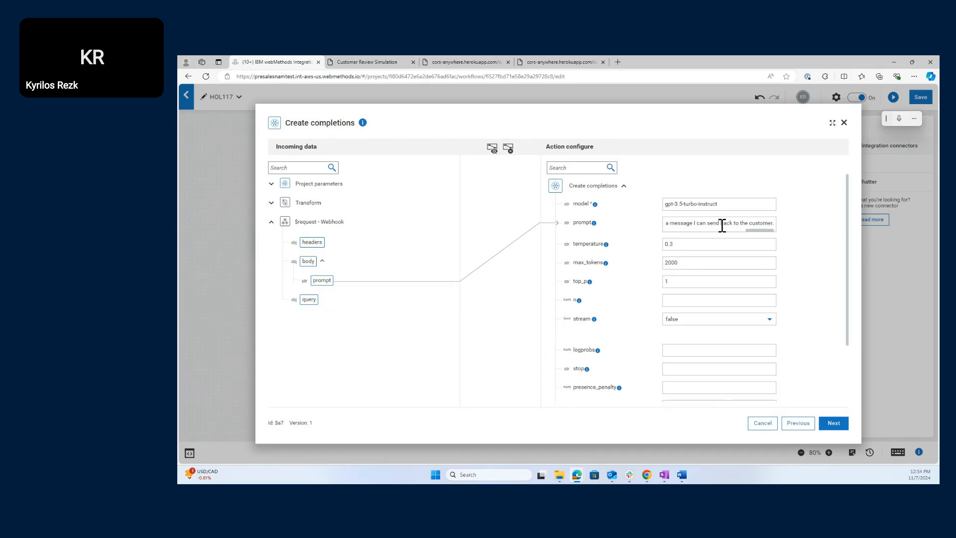
{"action": "type", "text": "{{$request.body.prompt}}"}
{"action": "type", "text": "\""}
{"action": "key", "text": "Left"}
{"action": "key", "text": "Left"}
{"action": "type", "text": "\""}
{"action": "left_click", "coordinate": [711, 223]}
{"action": "left_click", "coordinate": [797, 226]}
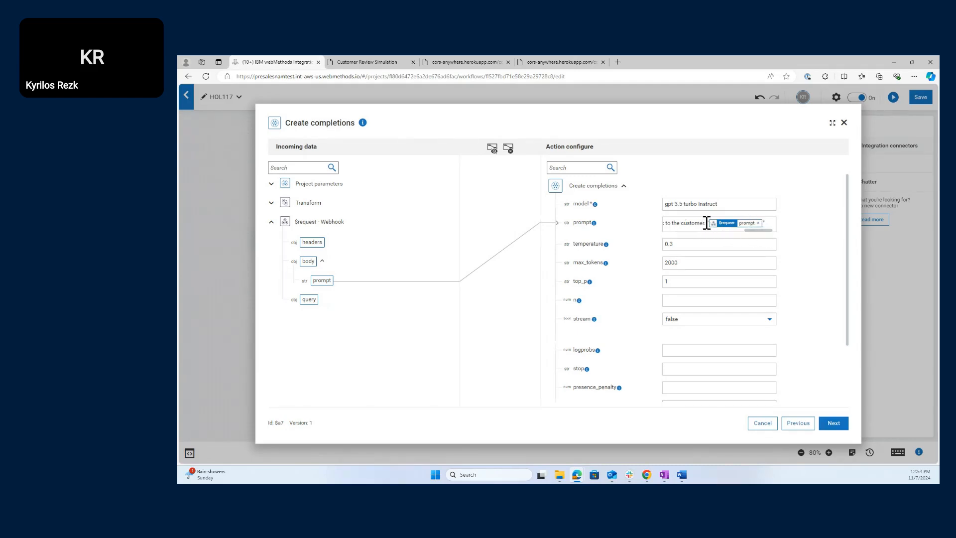
{"action": "left_click", "coordinate": [840, 424]}
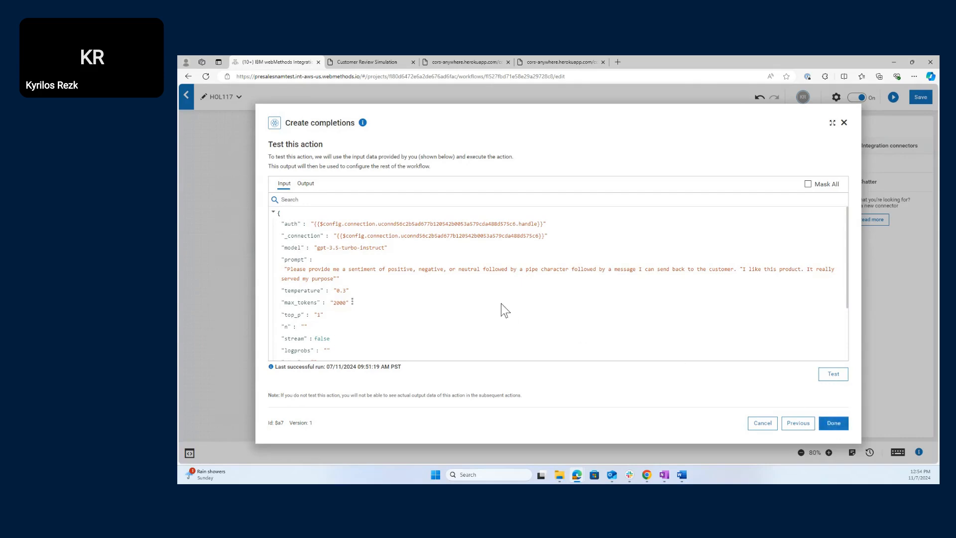
- Run the Create completions test and close its configuration with Done
{"action": "left_click", "coordinate": [829, 376]}
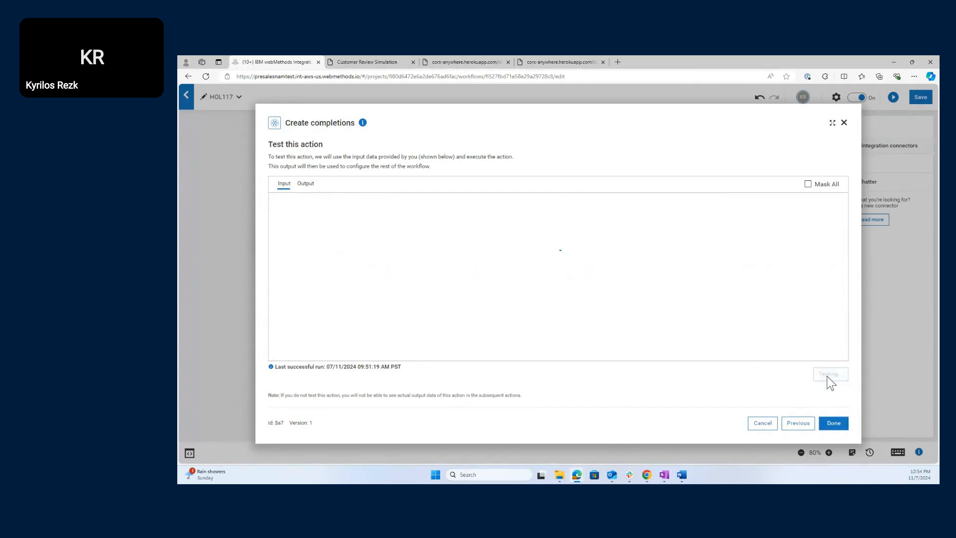
{"action": "left_click", "coordinate": [831, 426]}
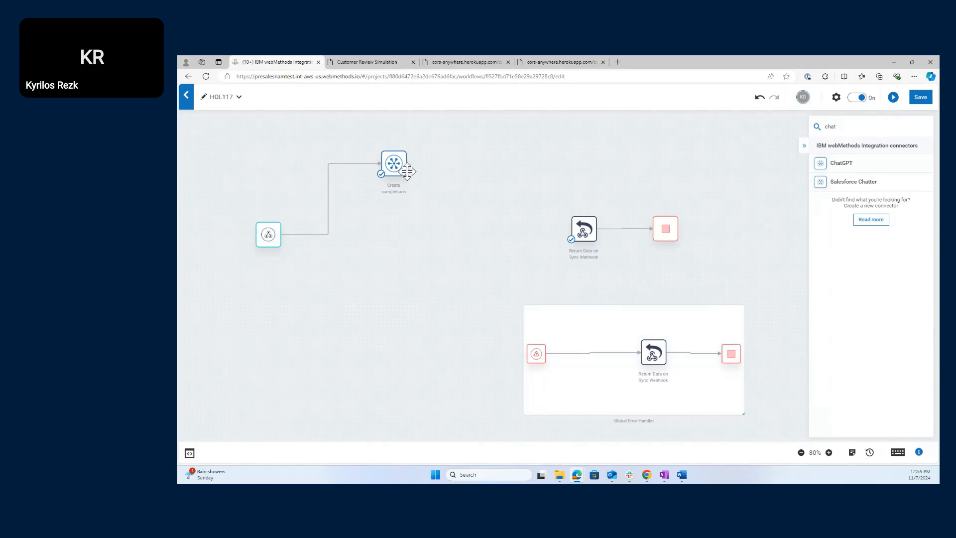
- Link Create completions to Return Data on Sync Webhook and open the Return Data settings
{"action": "left_click_drag", "start_coordinate": [406, 164], "coordinate": [581, 222]}
{"action": "mouse_move", "coordinate": [393, 163]}
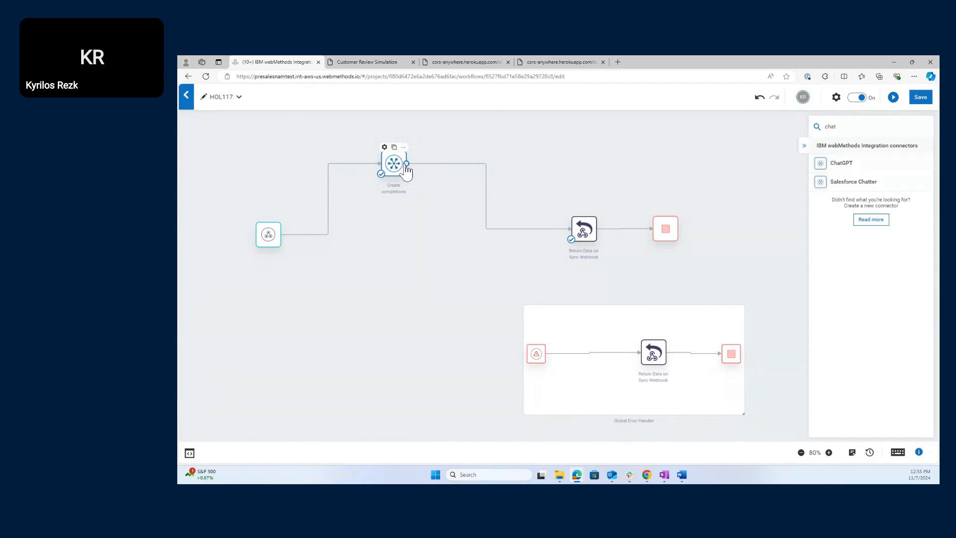
{"action": "right_click", "coordinate": [593, 238]}
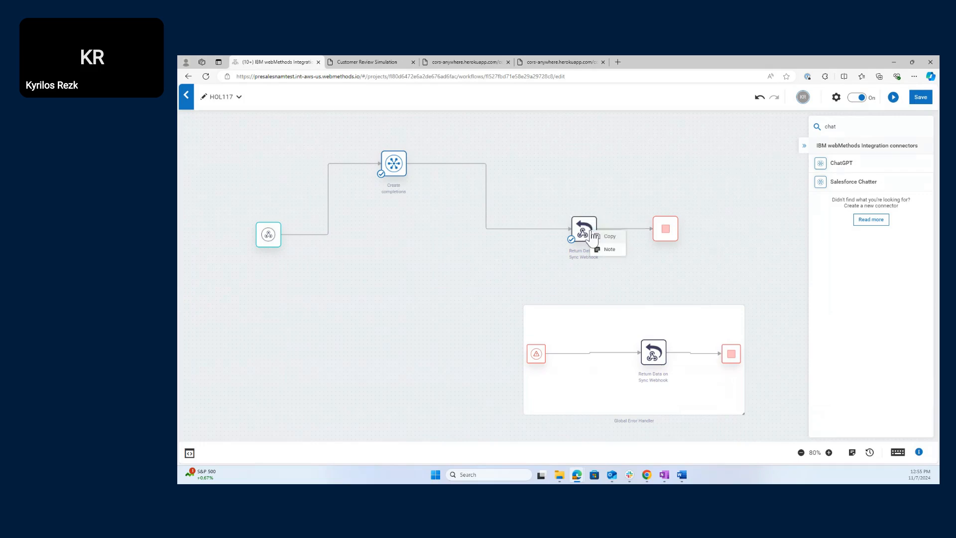
{"action": "left_click", "coordinate": [530, 268]}
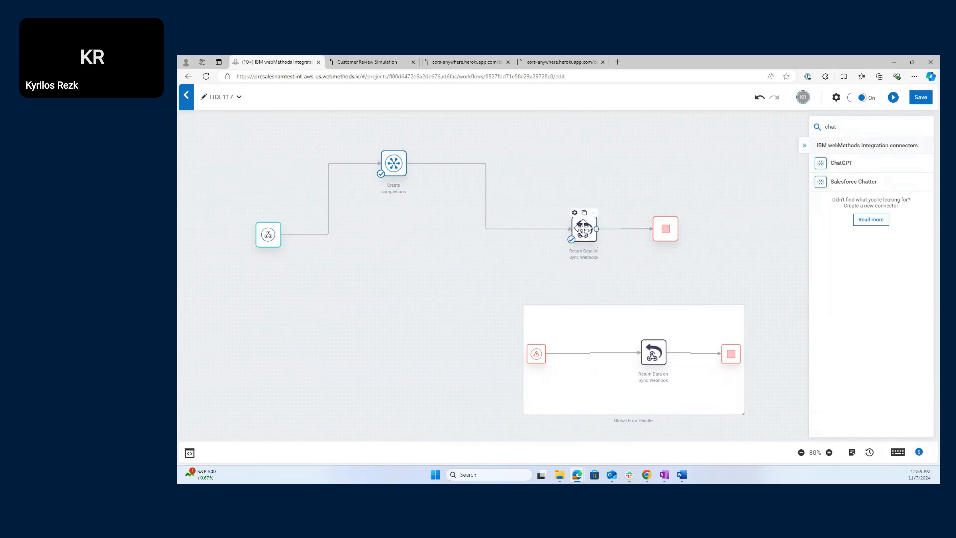
{"action": "double_click", "coordinate": [583, 228]}
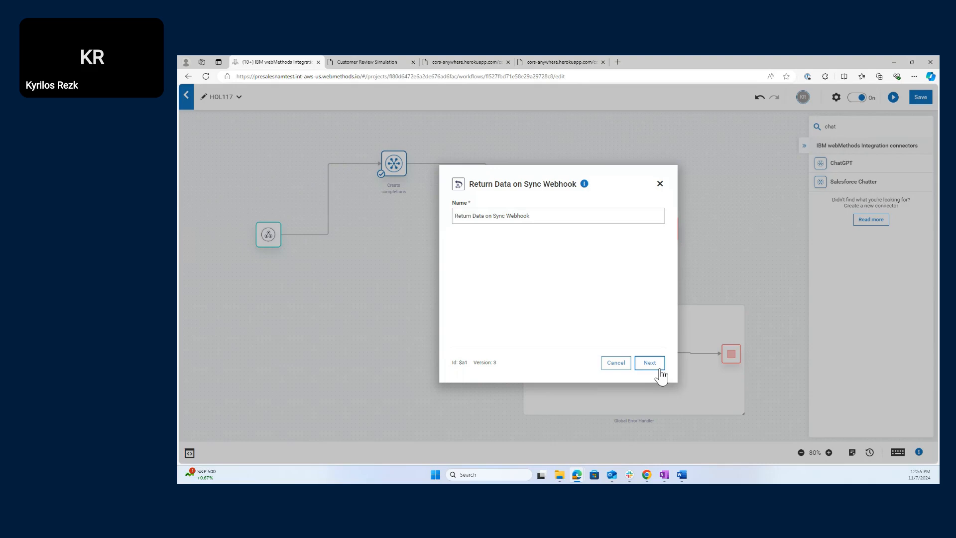
- Expand $a7 - Create completions and its data node in the response mapping, then cancel without changes
{"action": "left_click", "coordinate": [660, 370]}
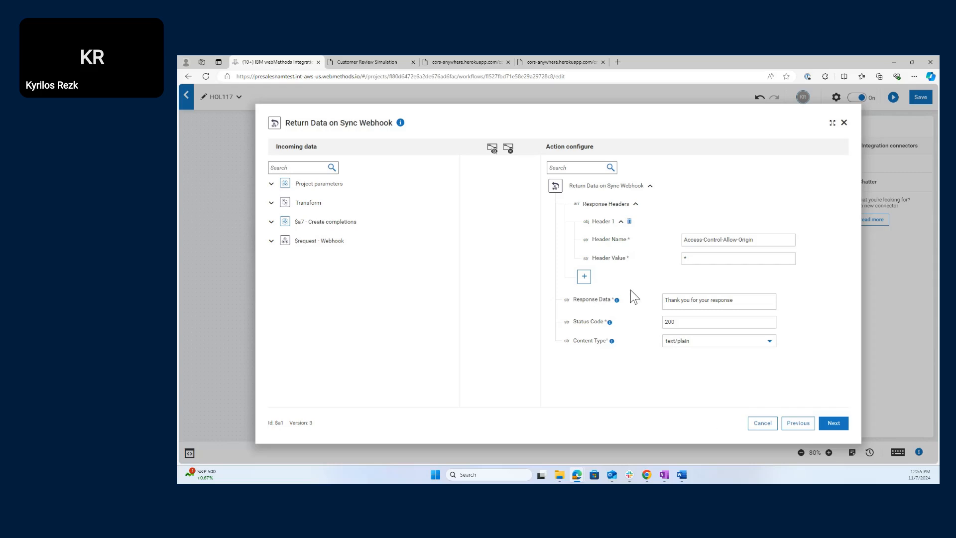
{"action": "left_click", "coordinate": [271, 242]}
{"action": "left_click", "coordinate": [272, 222]}
{"action": "left_click", "coordinate": [321, 243]}
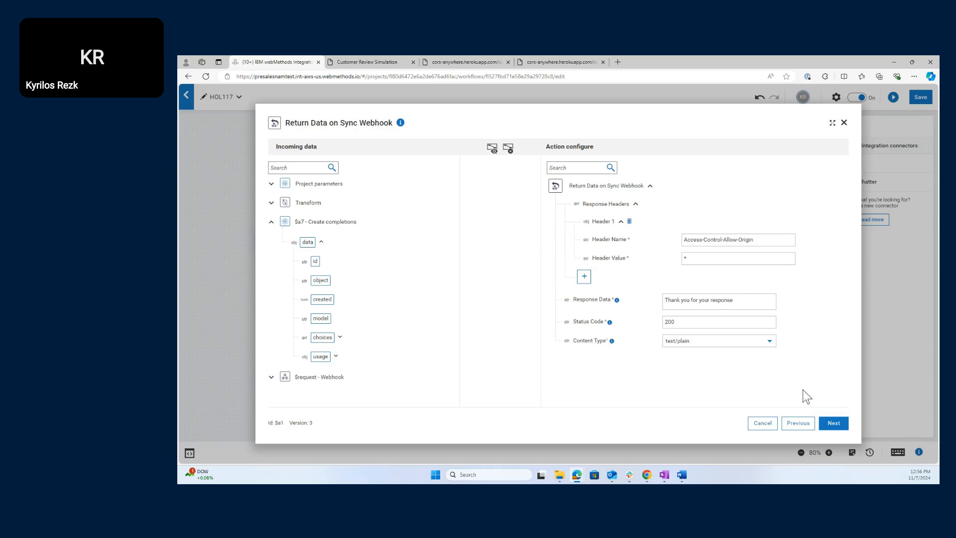
{"action": "left_click", "coordinate": [762, 423]}
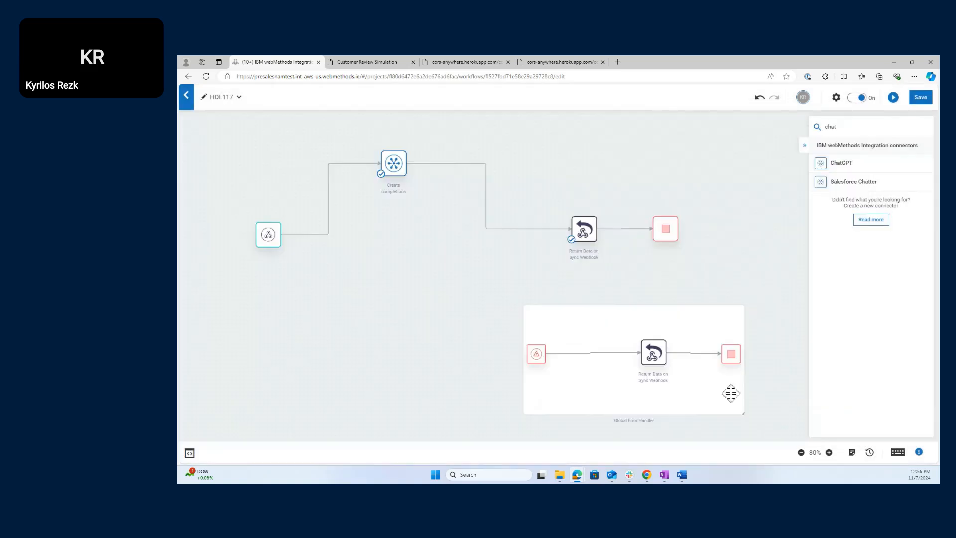
- Replace the connector from Create completions to Return Data on Sync Webhook and save HOL117
{"action": "left_click", "coordinate": [549, 234]}
{"action": "left_click", "coordinate": [559, 232]}
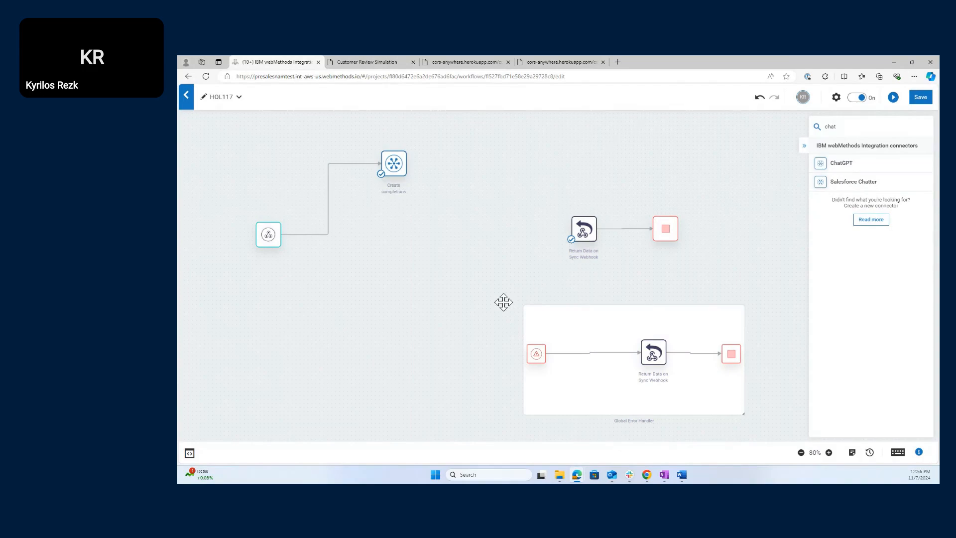
{"action": "left_click_drag", "start_coordinate": [400, 162], "coordinate": [585, 226]}
{"action": "left_click", "coordinate": [923, 98]}
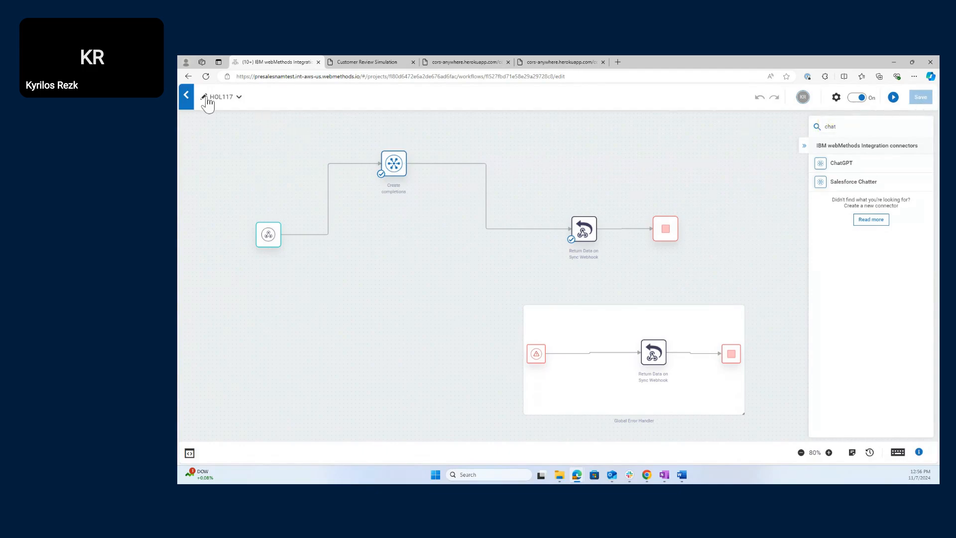
{"action": "left_click", "coordinate": [187, 96]}
- Return to the HandsOnLab Workflows list, opening and closing the Project dropdown along the way
{"action": "left_click", "coordinate": [189, 98]}
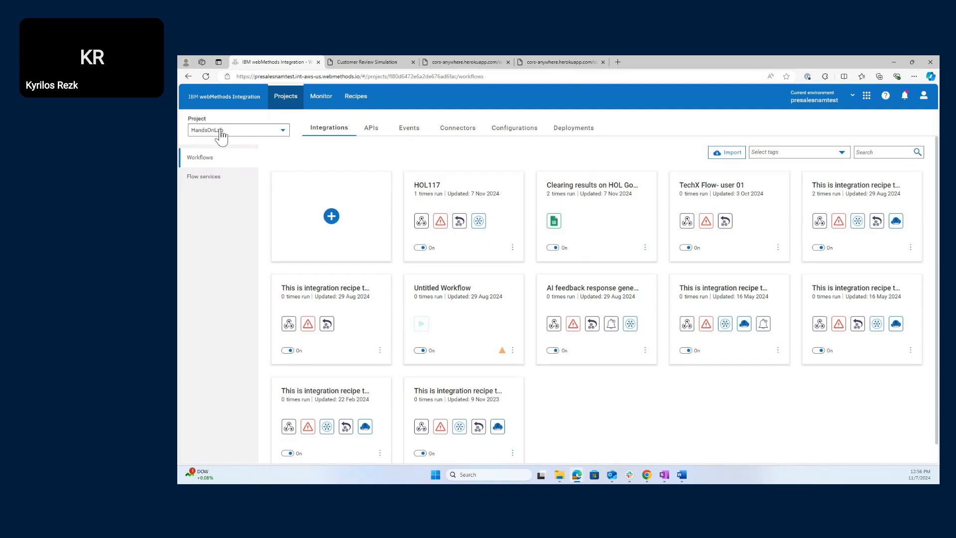
{"action": "left_click", "coordinate": [241, 136]}
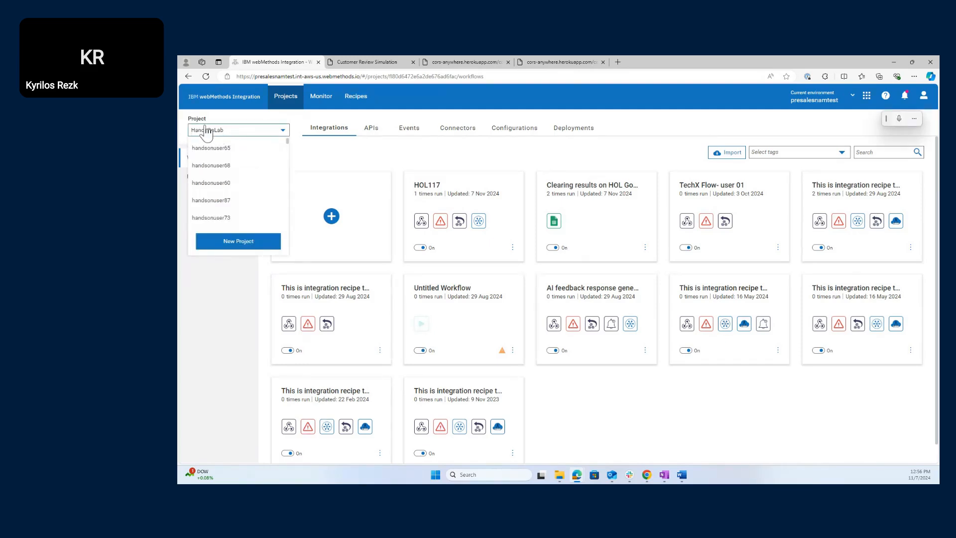
{"action": "left_click", "coordinate": [274, 137]}
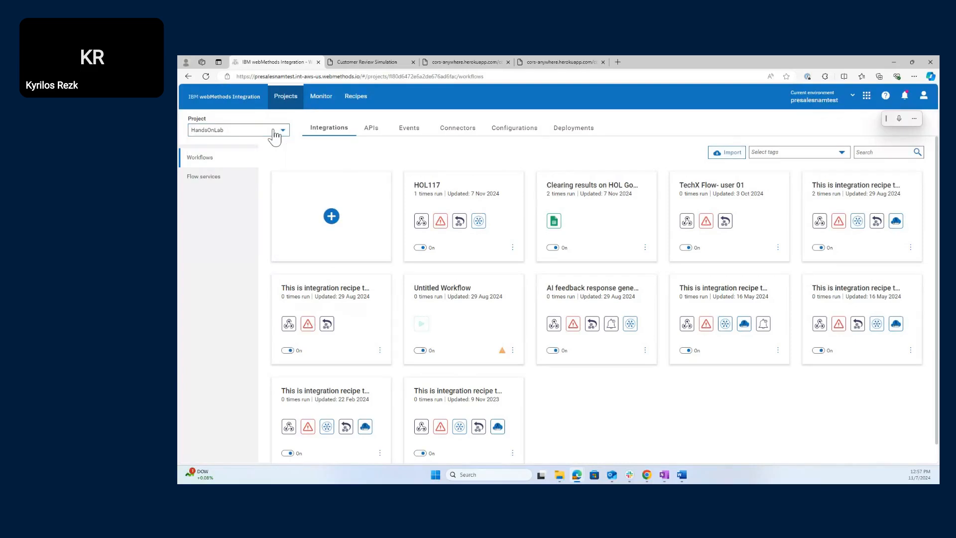
{"action": "right_click", "coordinate": [227, 184]}
{"action": "left_click", "coordinate": [198, 234]}
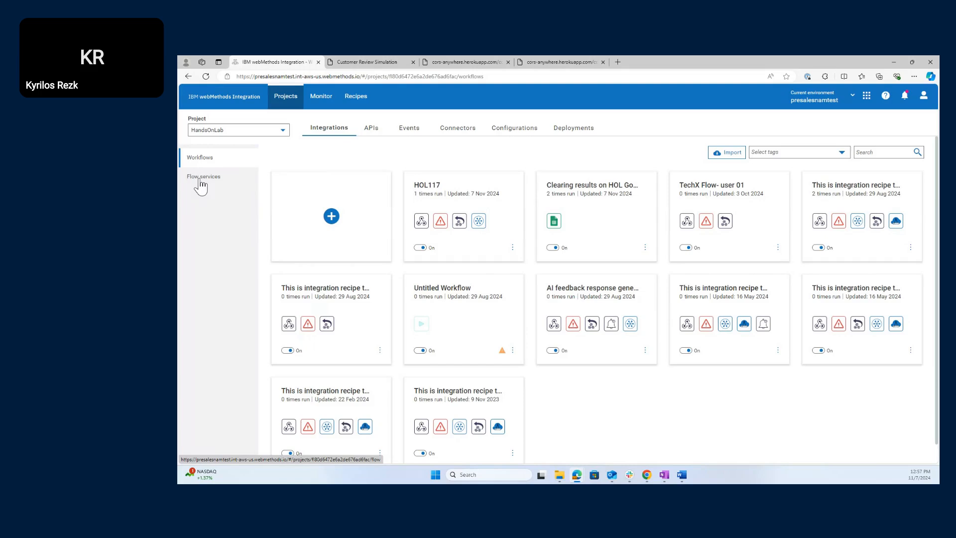
{"action": "left_click", "coordinate": [202, 185]}
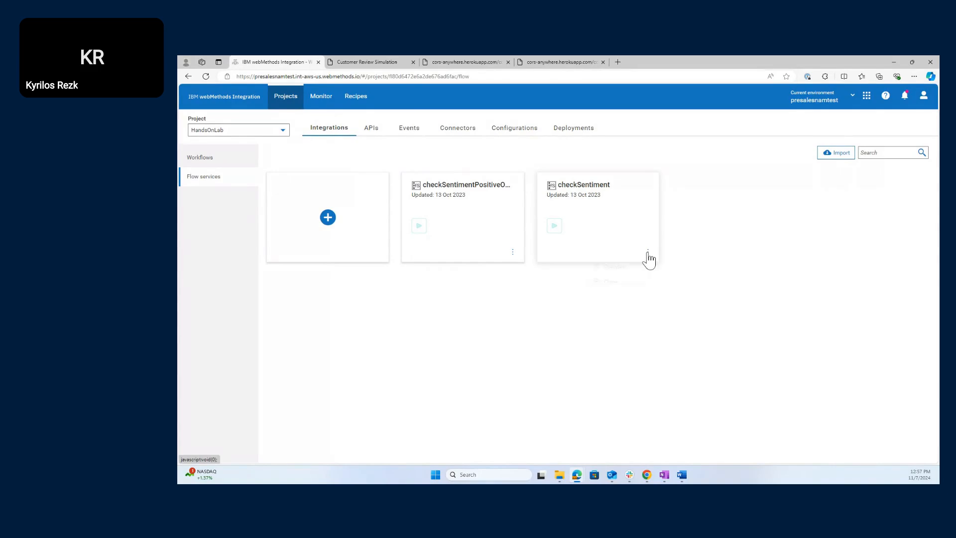
{"action": "left_click", "coordinate": [648, 253]}
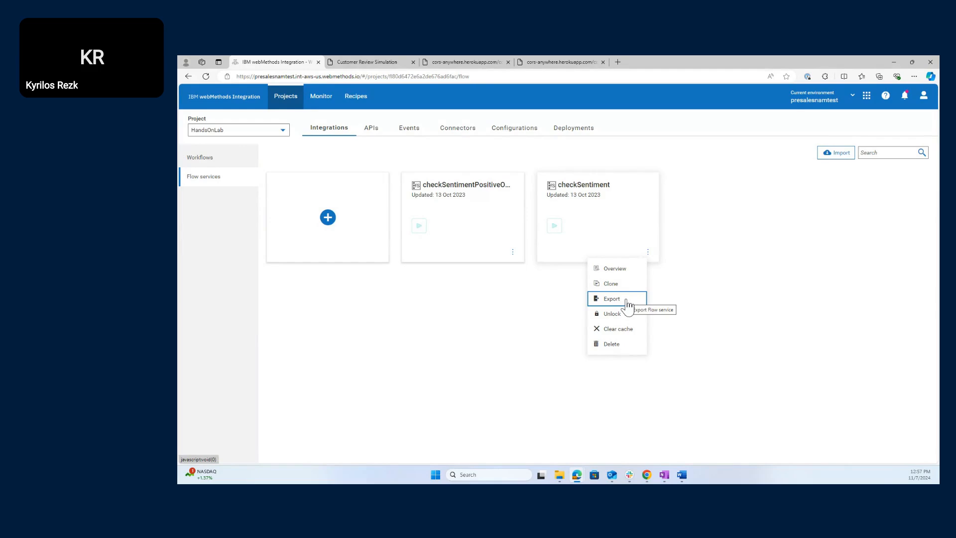
{"action": "left_click", "coordinate": [702, 267]}
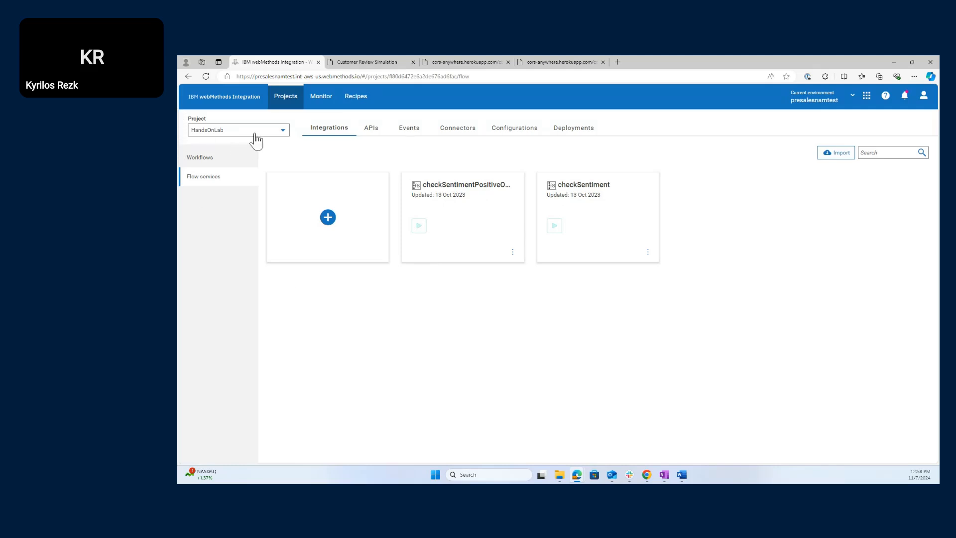
{"action": "left_click", "coordinate": [275, 133]}
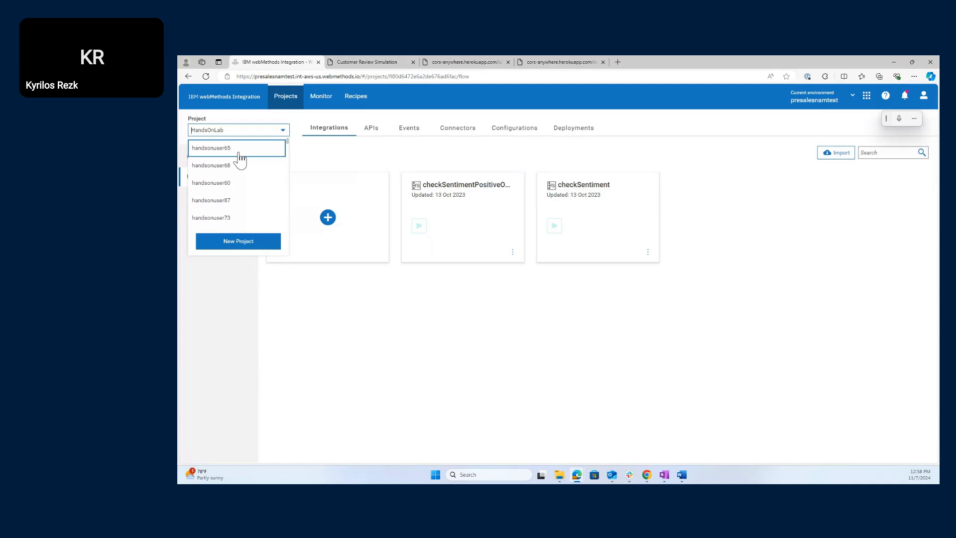
{"action": "left_click", "coordinate": [239, 134]}
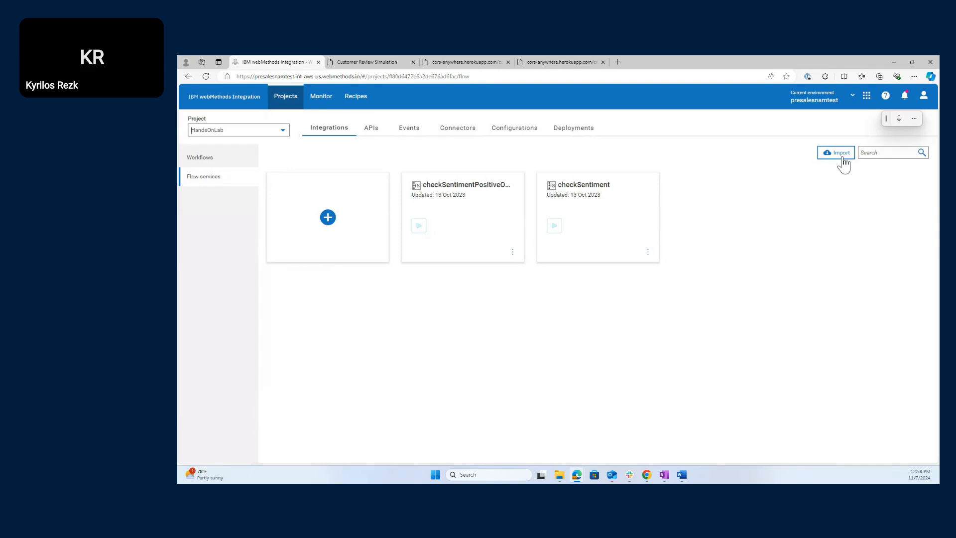
{"action": "left_click", "coordinate": [844, 163]}
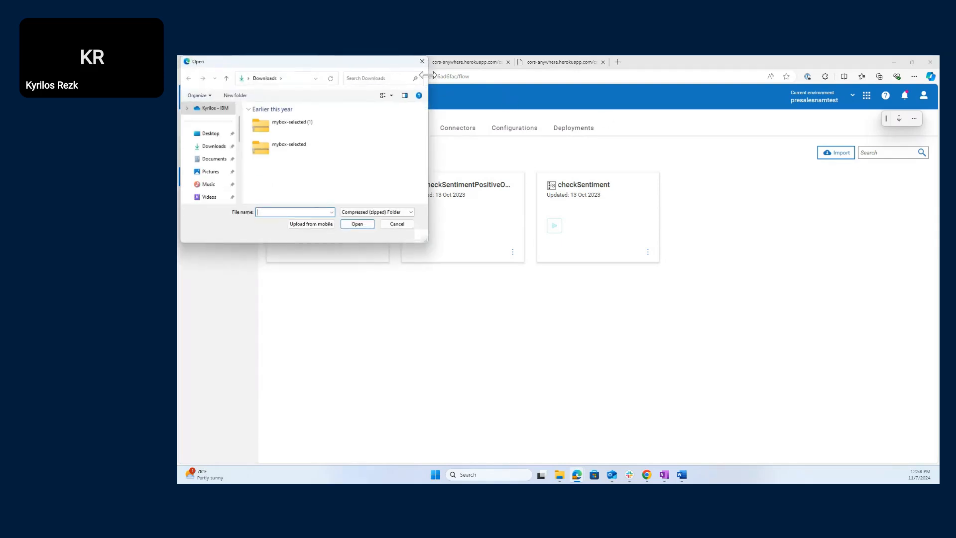
{"action": "left_click", "coordinate": [423, 62]}
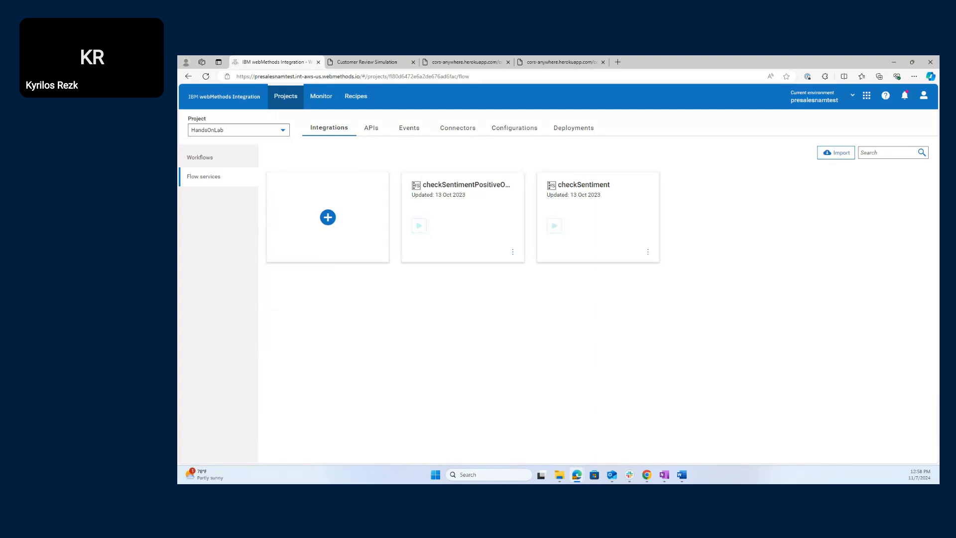
- Show the HandsOnLab project's Workflows list from the left navigation
{"action": "left_click", "coordinate": [217, 160]}
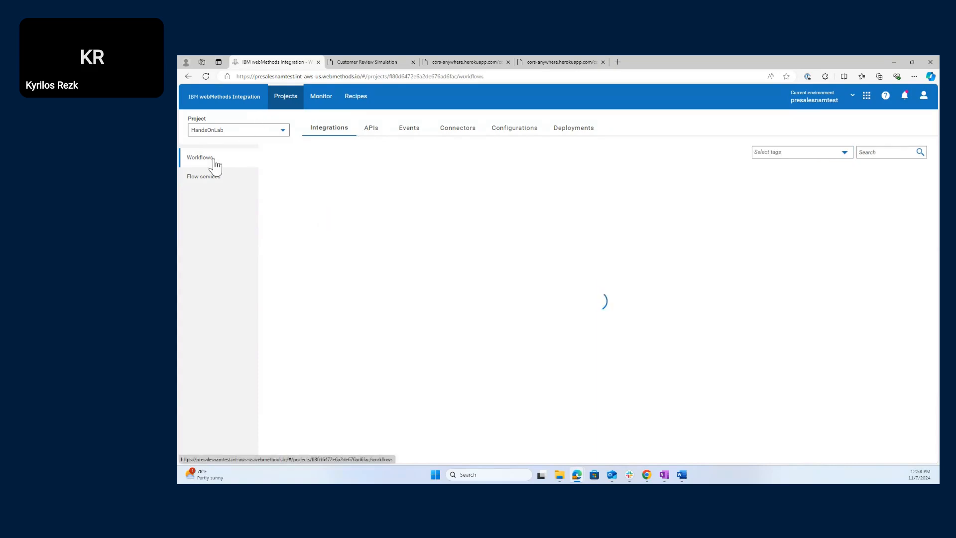
{"action": "mouse_move", "coordinate": [454, 172]}
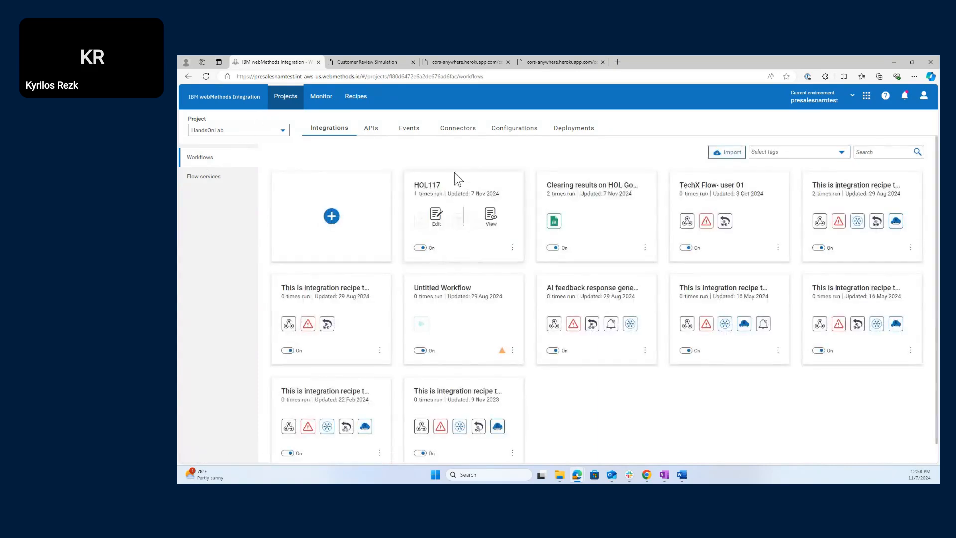
- Open the HOL117 workflow card in the editor via Edit
{"action": "left_click", "coordinate": [440, 218]}
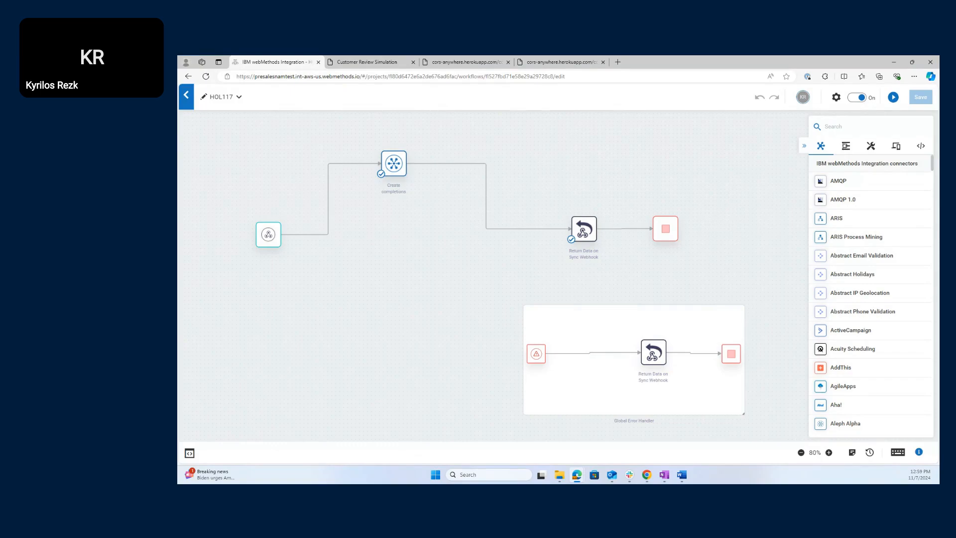
{"action": "key", "text": "super+h"}
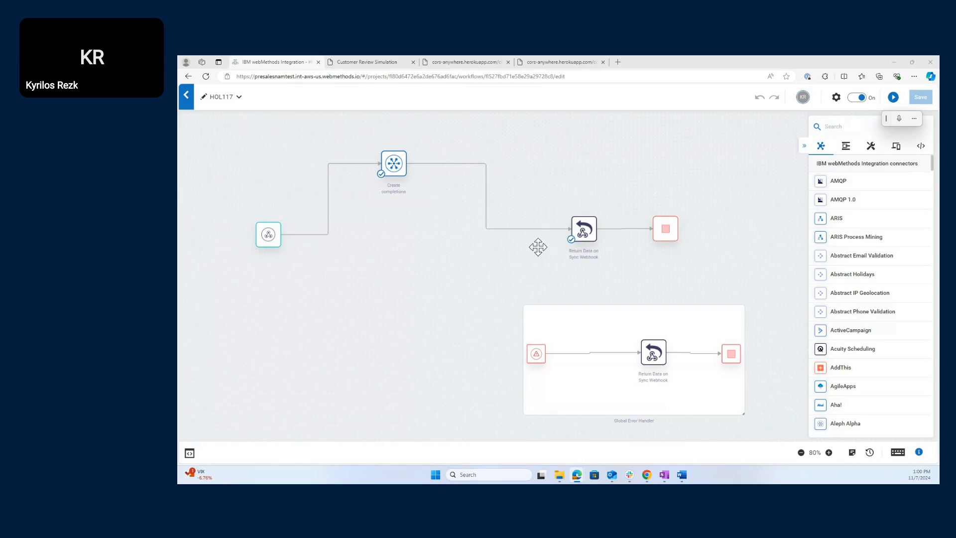
- Delete the link from Create completions into Return Data and remove the stray ActiveCampaign node
{"action": "left_click", "coordinate": [495, 235]}
{"action": "left_click", "coordinate": [506, 234]}
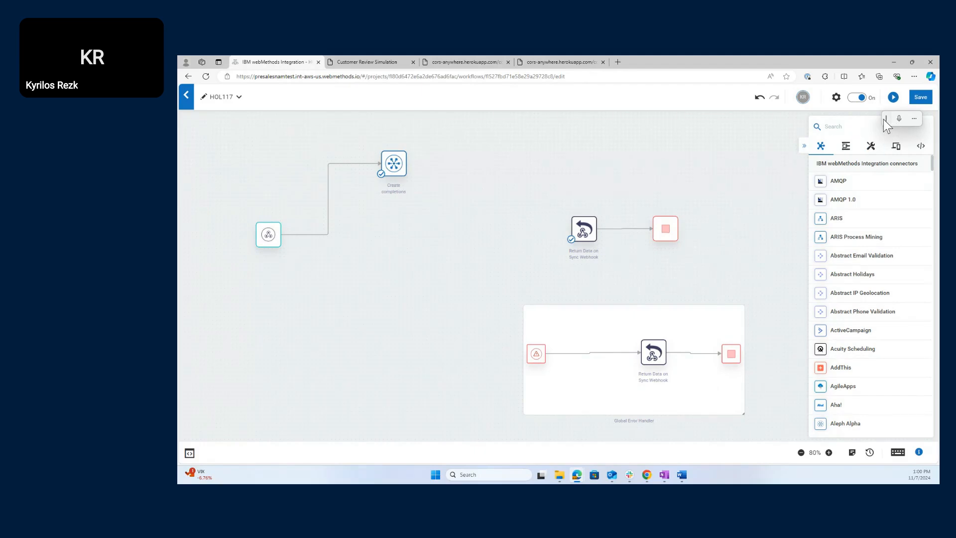
{"action": "left_click", "coordinate": [825, 123]}
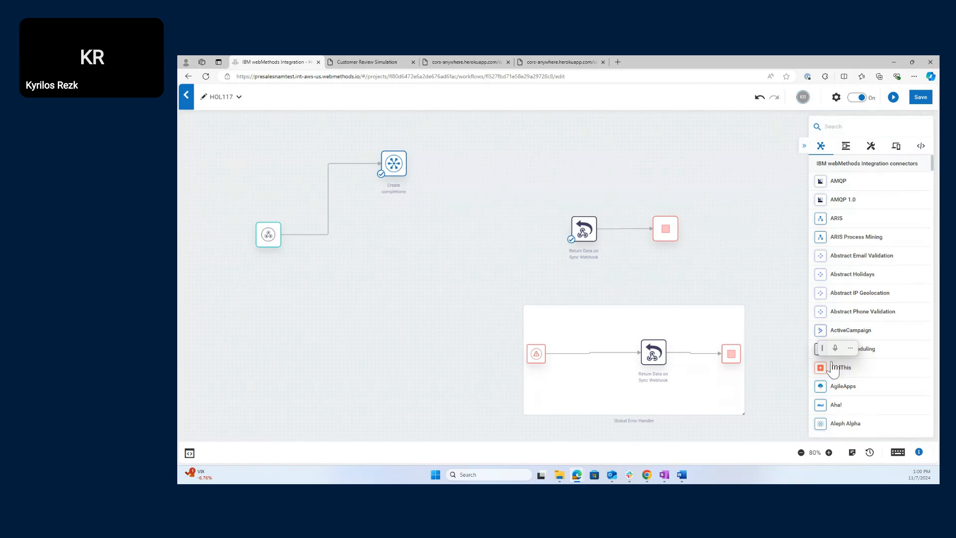
{"action": "left_click_drag", "start_coordinate": [821, 349], "coordinate": [822, 344]}
{"action": "right_click", "coordinate": [822, 343]}
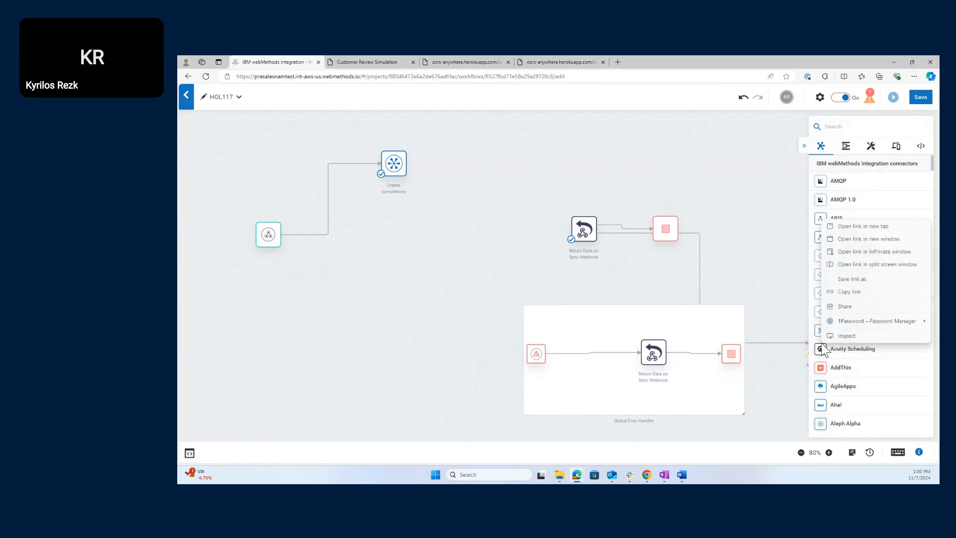
{"action": "left_click", "coordinate": [767, 356]}
{"action": "left_click_drag", "start_coordinate": [770, 374], "coordinate": [619, 299]}
{"action": "mouse_move", "coordinate": [670, 261]}
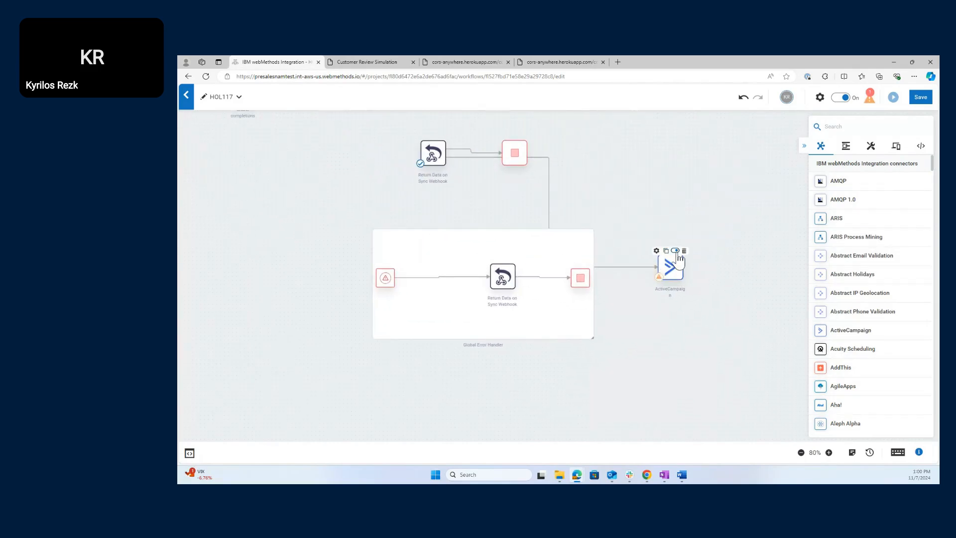
{"action": "left_click", "coordinate": [680, 250]}
{"action": "left_click", "coordinate": [686, 252]}
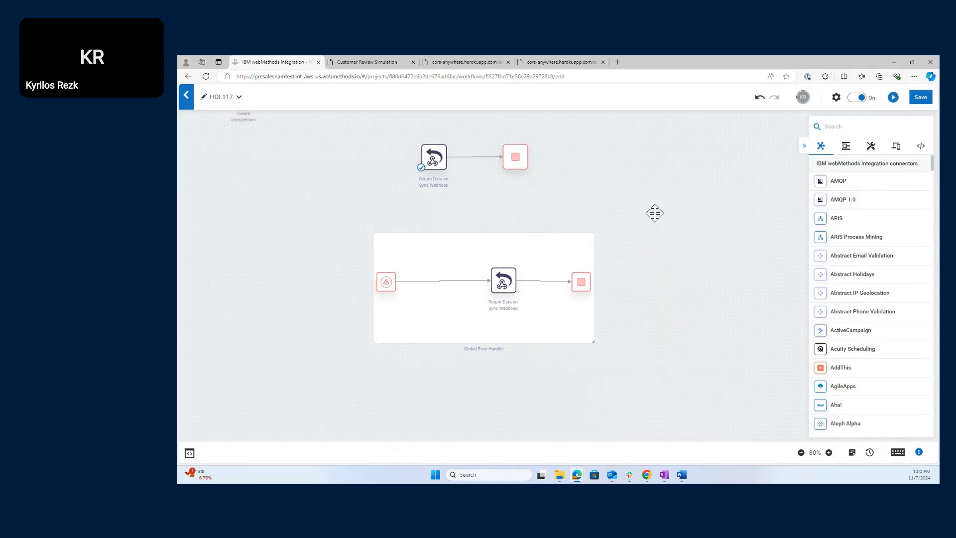
{"action": "left_click_drag", "start_coordinate": [656, 211], "coordinate": [800, 335]}
- Add the checkSentiment service below Create completions and open its settings
{"action": "left_click", "coordinate": [867, 126]}
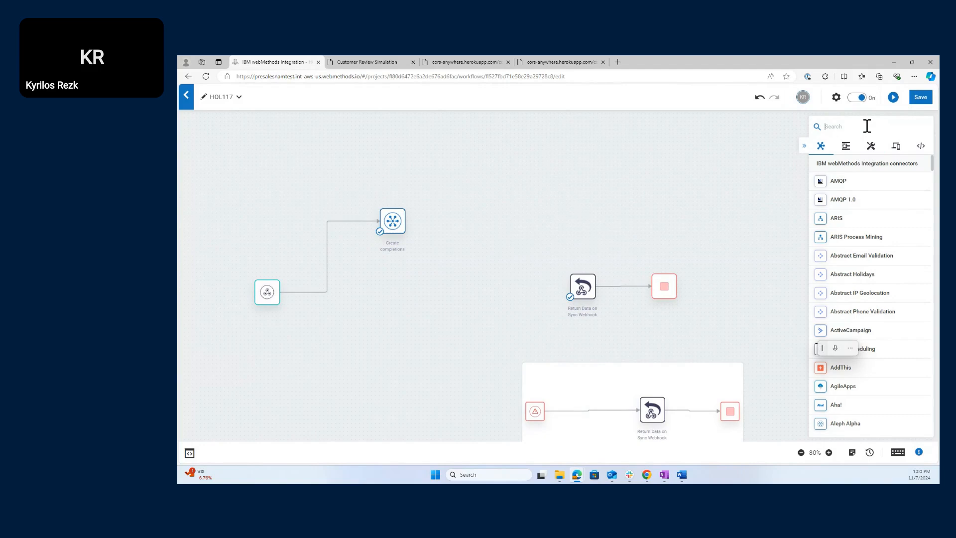
{"action": "type", "text": "checkSentiment"}
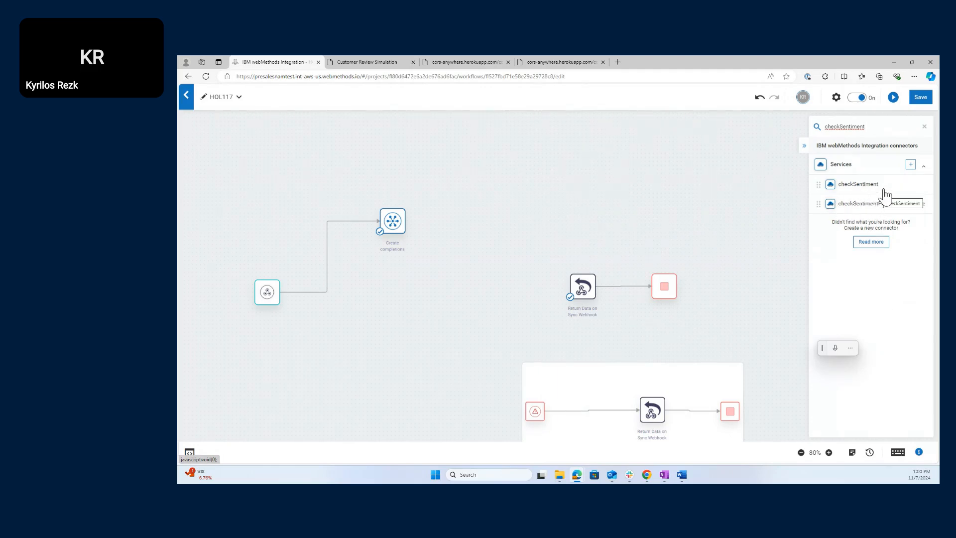
{"action": "left_click_drag", "start_coordinate": [881, 187], "coordinate": [388, 276]}
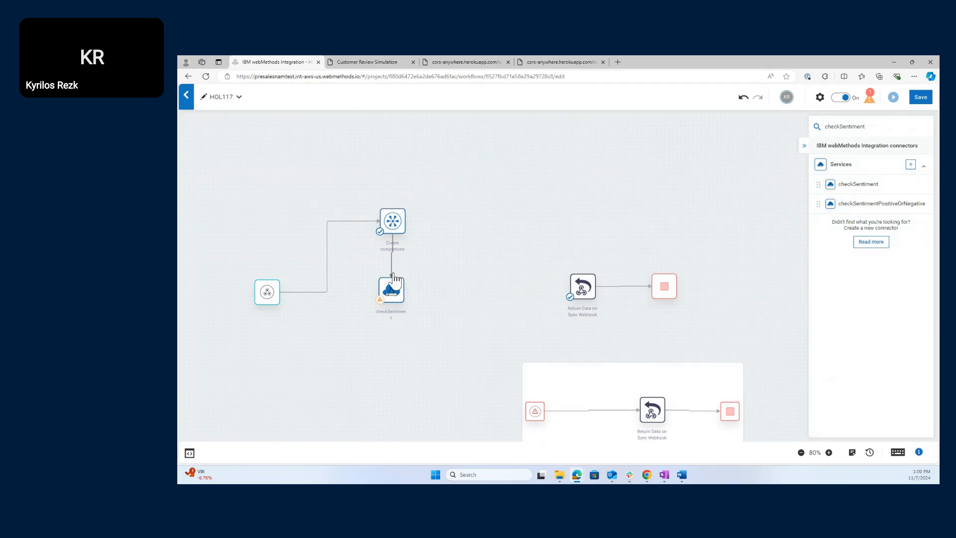
{"action": "mouse_move", "coordinate": [392, 292]}
{"action": "double_click", "coordinate": [388, 290]}
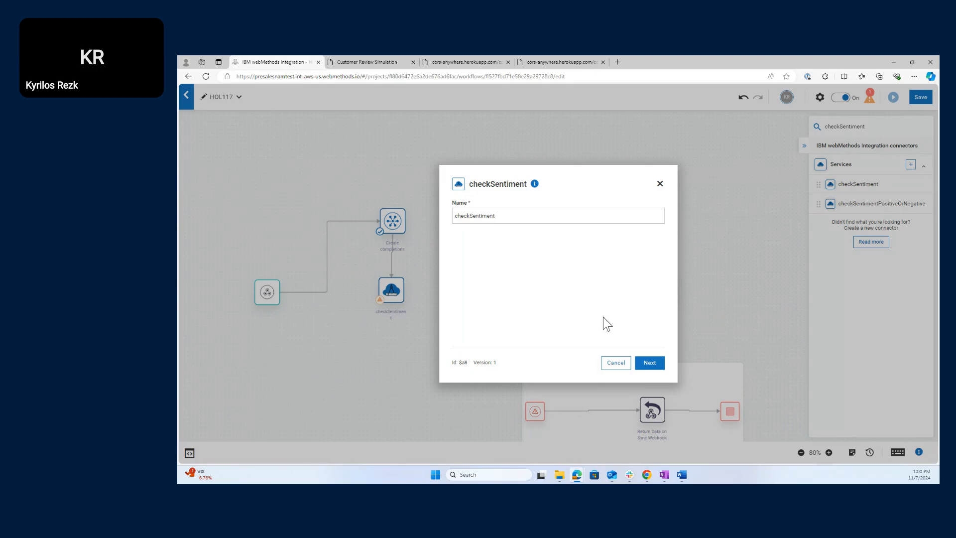
- Move on to checkSentiment's input mapping and expand Transform in the Incoming data panel
{"action": "left_click", "coordinate": [650, 363]}
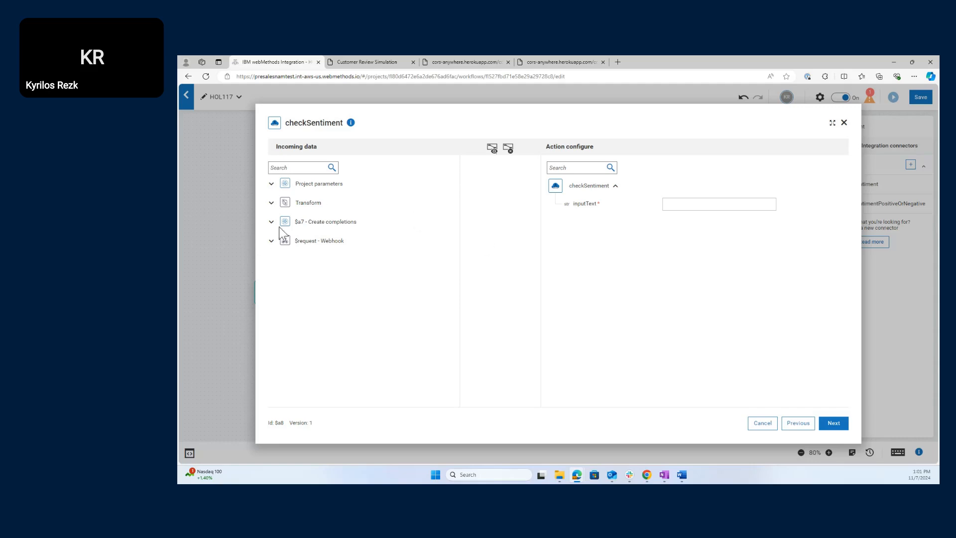
{"action": "left_click", "coordinate": [271, 204]}
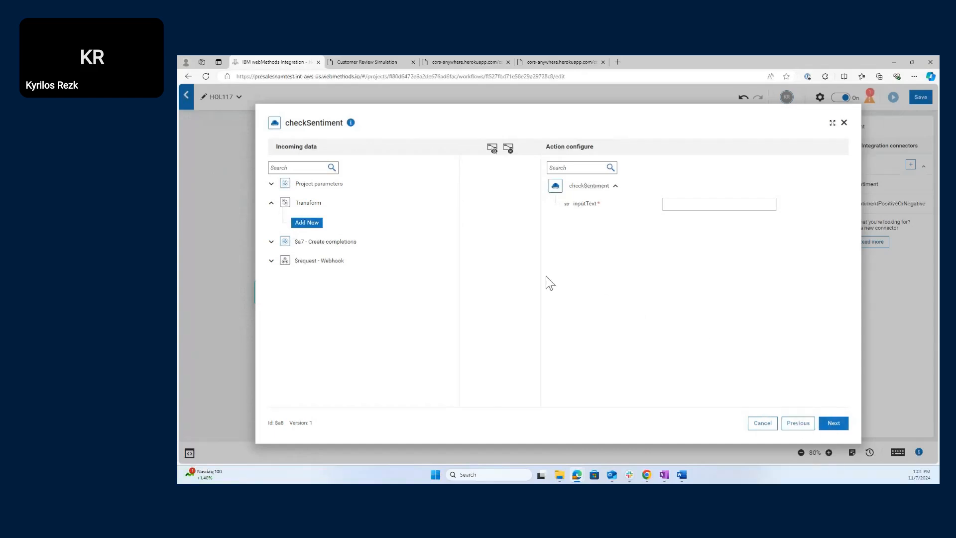
- Define a new transform named 'Splitmsg' that uses the String Tokenize operation
{"action": "left_click", "coordinate": [315, 227]}
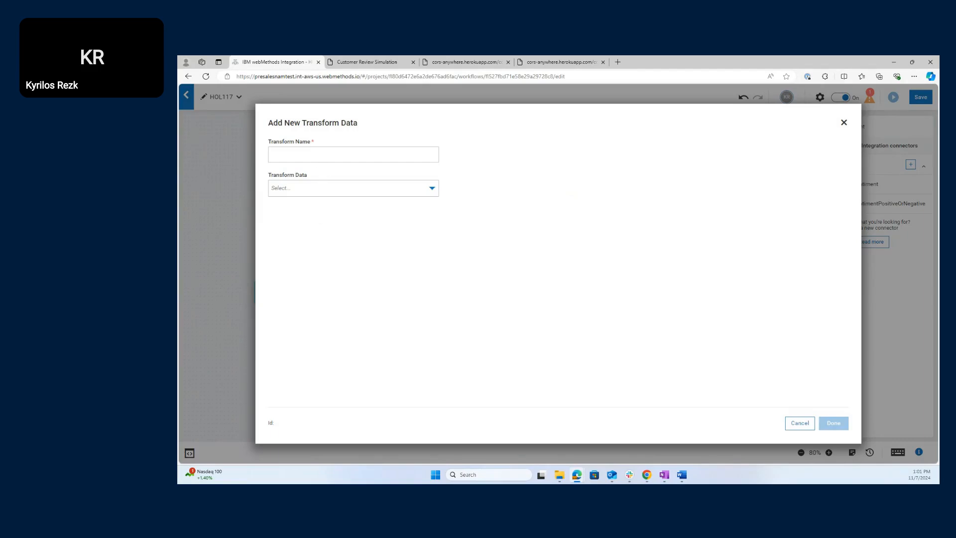
{"action": "left_click", "coordinate": [291, 155]}
{"action": "type", "text": "Spli"}
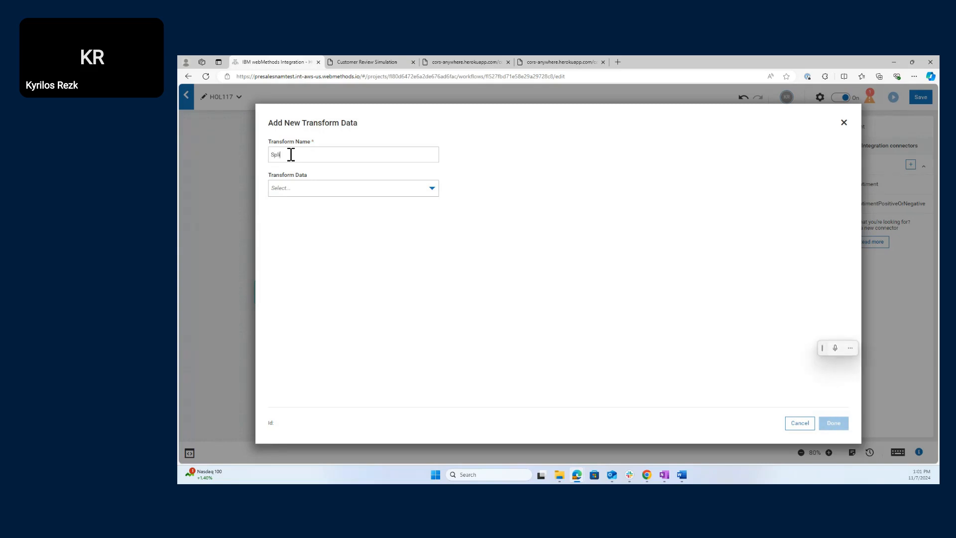
{"action": "type", "text": "tmsg"}
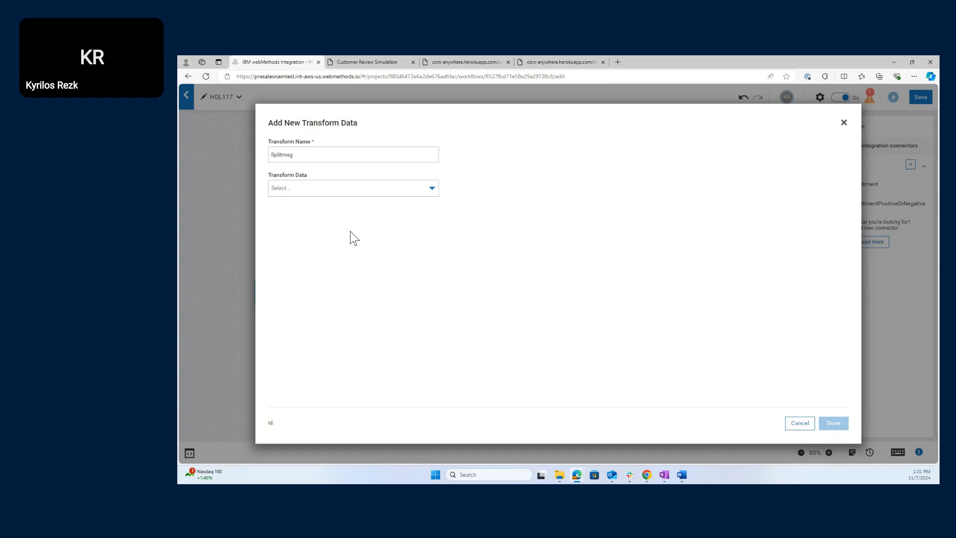
{"action": "left_click", "coordinate": [369, 187]}
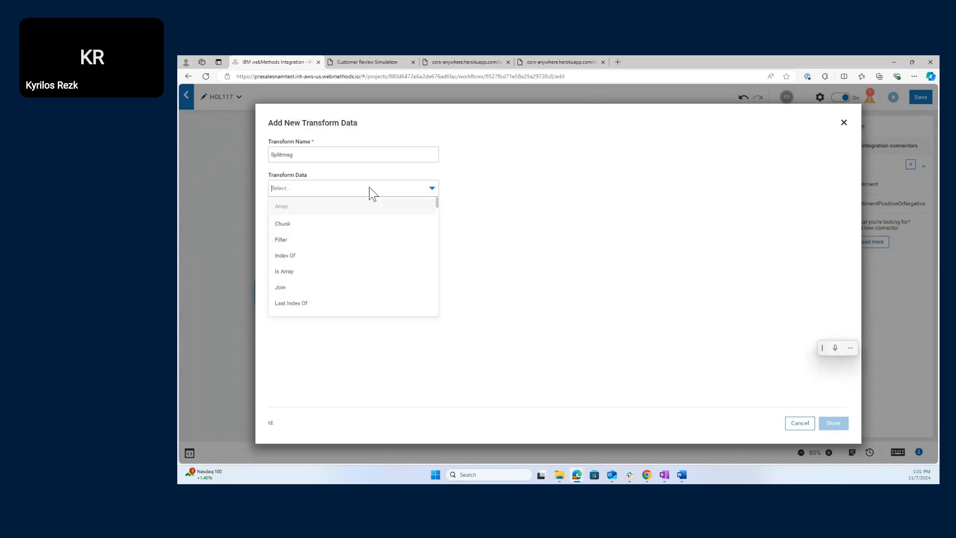
{"action": "type", "text": "toke"}
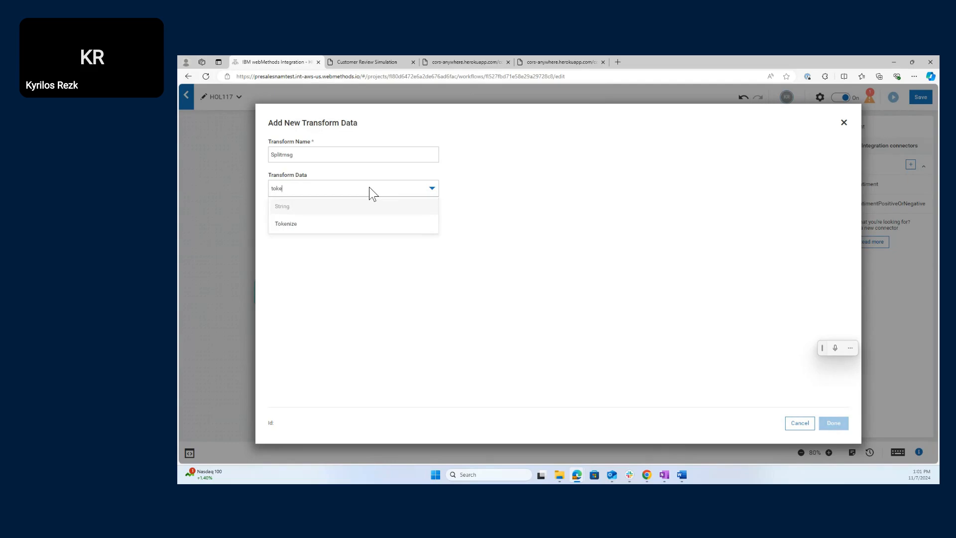
{"action": "left_click", "coordinate": [342, 224]}
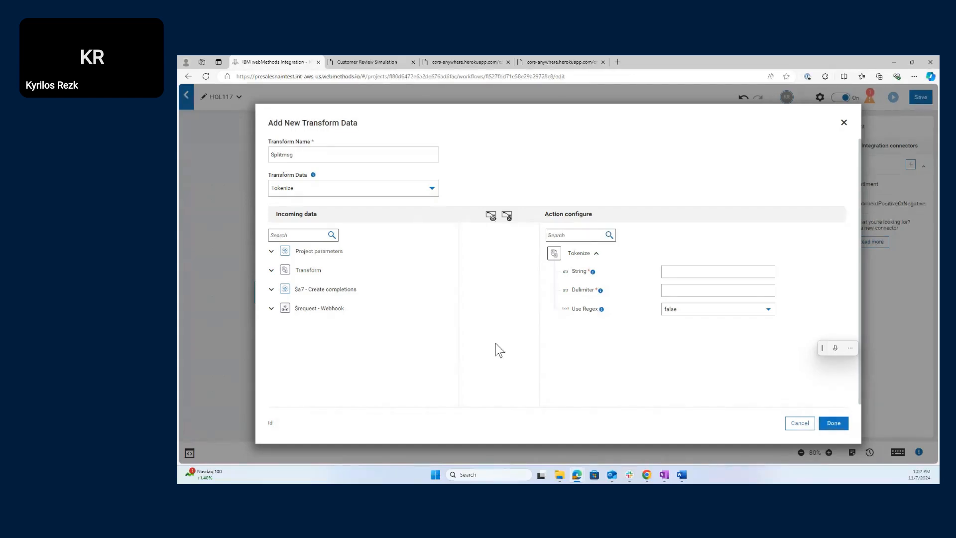
- Map the Create completions choices text into Tokenize's String input, set the delimiter, and save Splitmsg
{"action": "left_click", "coordinate": [678, 271]}
{"action": "left_click", "coordinate": [272, 290]}
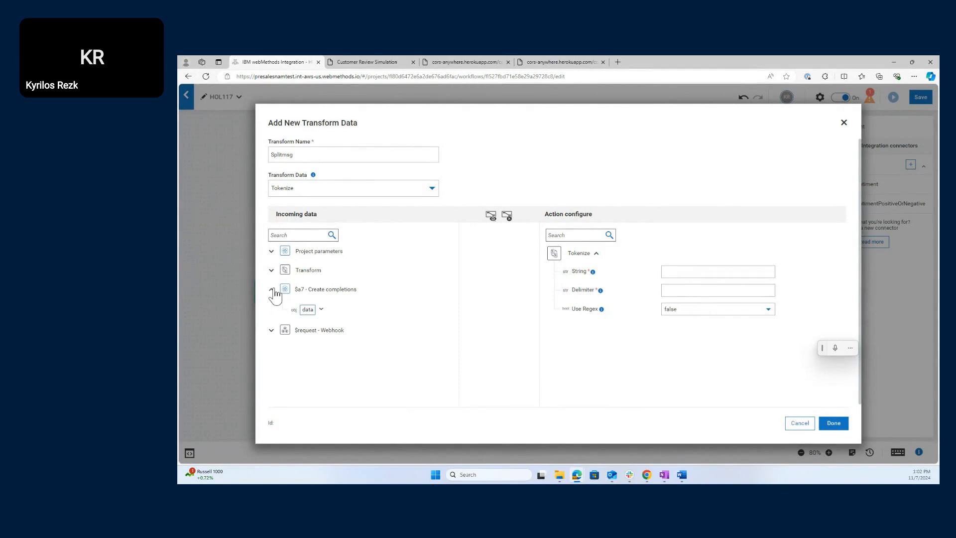
{"action": "left_click", "coordinate": [321, 310]}
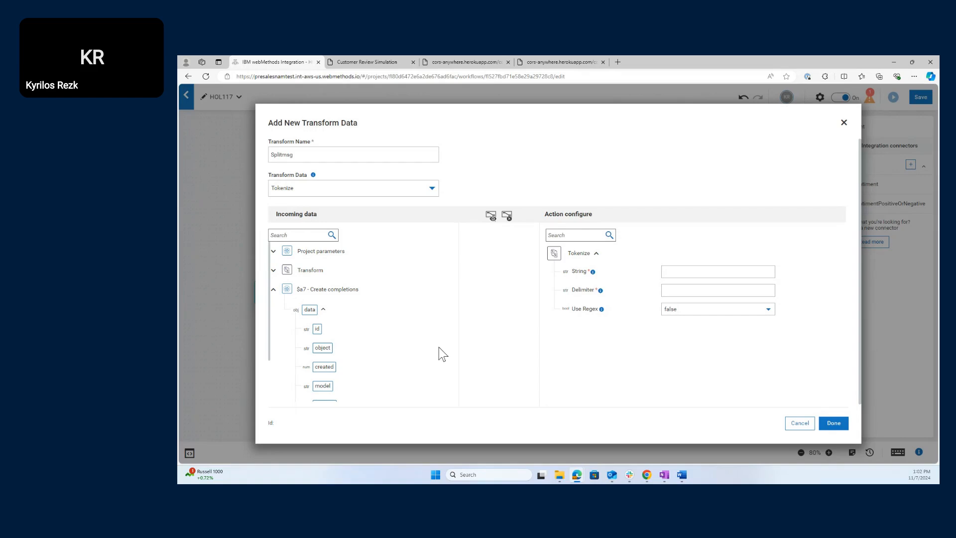
{"action": "scroll", "coordinate": [438, 348], "scroll_direction": "down", "scroll_amount": 2}
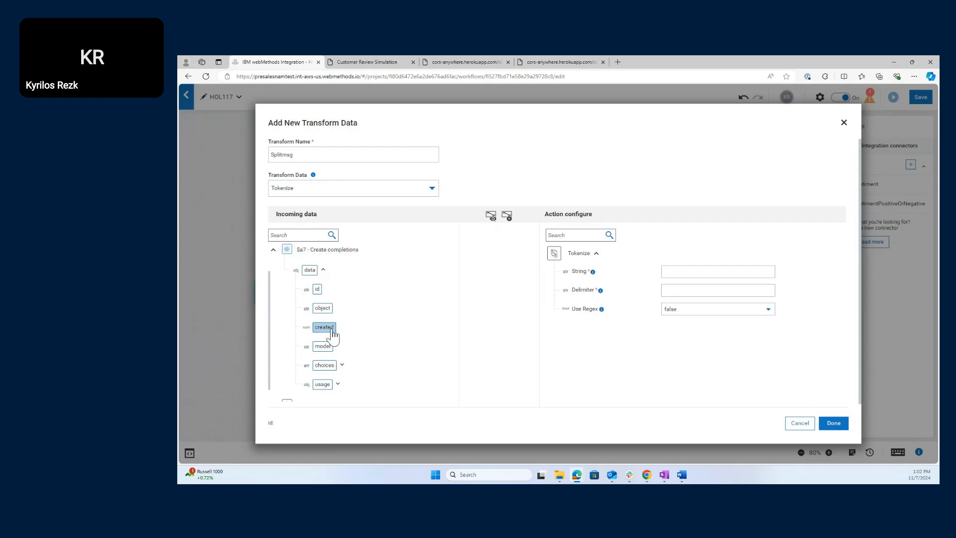
{"action": "scroll", "coordinate": [403, 359], "scroll_direction": "down", "scroll_amount": 1}
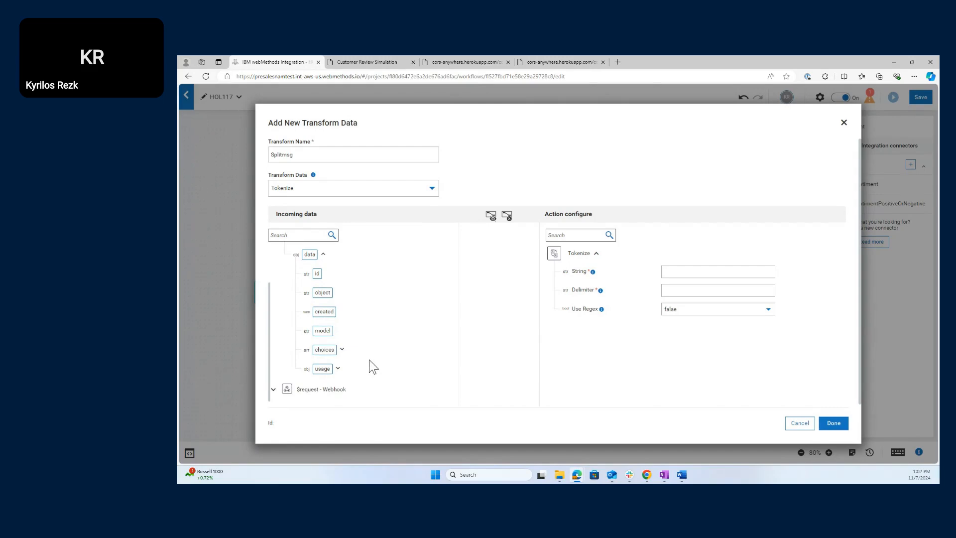
{"action": "left_click", "coordinate": [343, 349]}
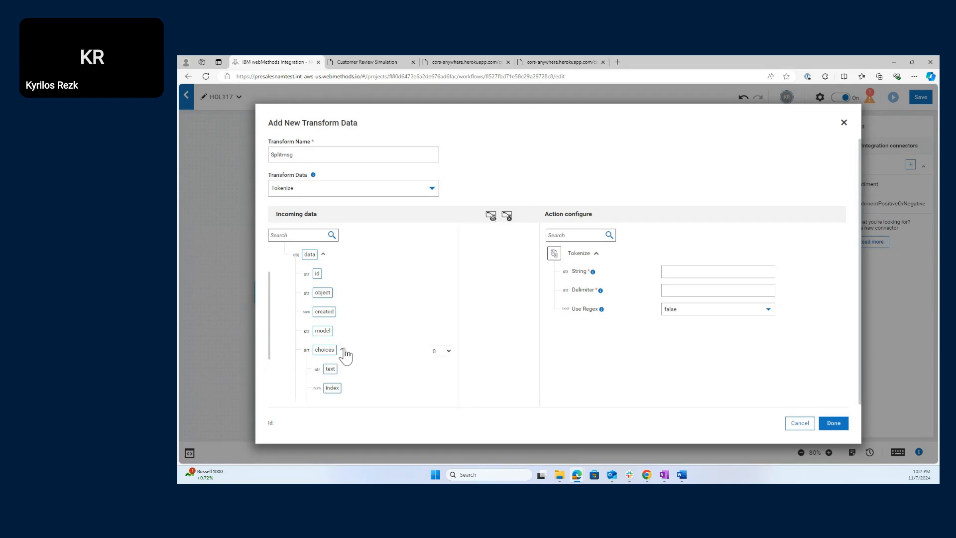
{"action": "scroll", "coordinate": [364, 353], "scroll_direction": "down", "scroll_amount": 5}
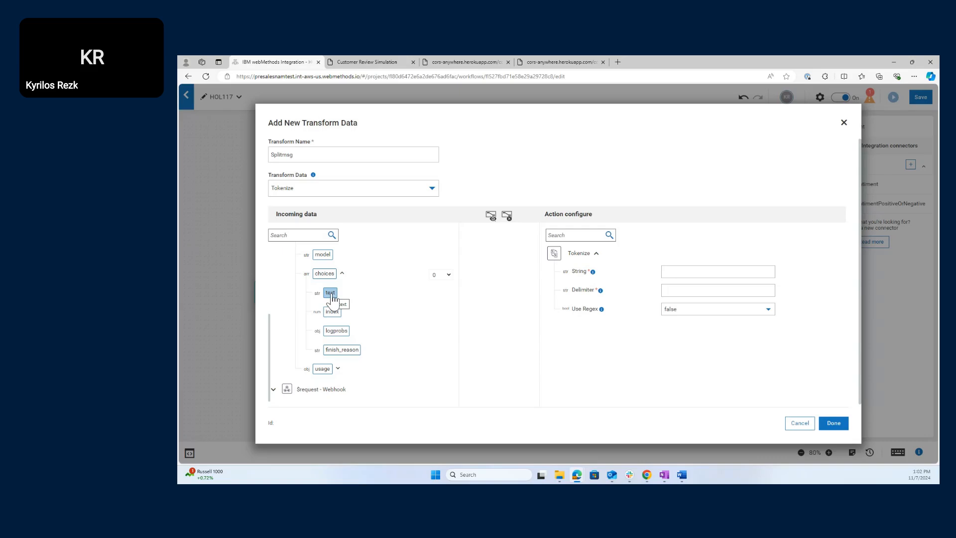
{"action": "left_click_drag", "start_coordinate": [331, 295], "coordinate": [697, 280]}
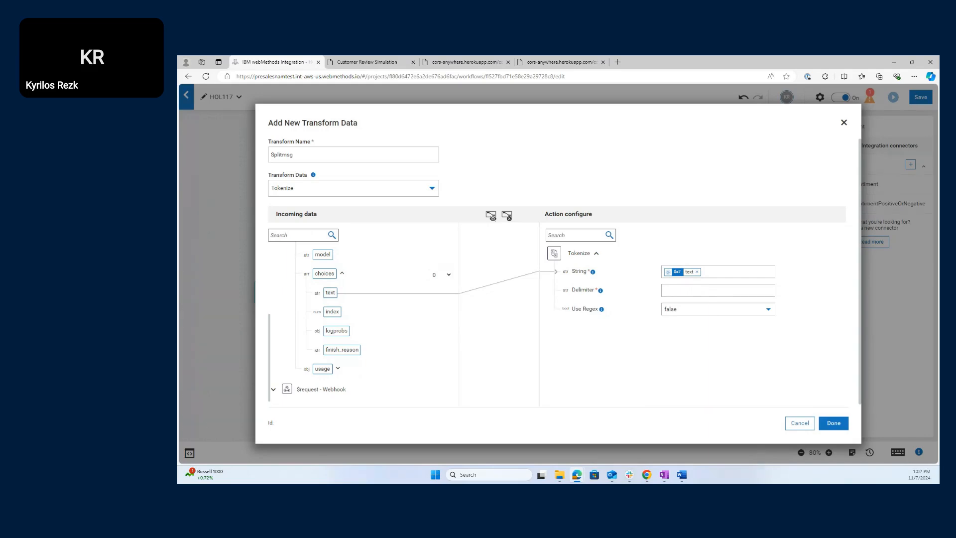
{"action": "left_click", "coordinate": [676, 289]}
{"action": "left_click", "coordinate": [847, 429]}
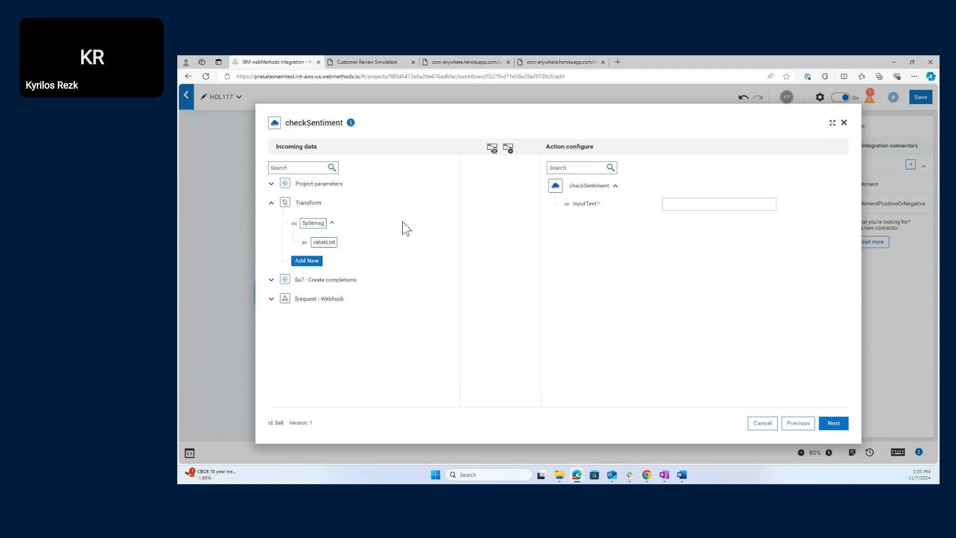
- Map Splitmsg's valueList to checkSentiment's inputText and proceed to the test page
{"action": "left_click_drag", "start_coordinate": [333, 249], "coordinate": [686, 213]}
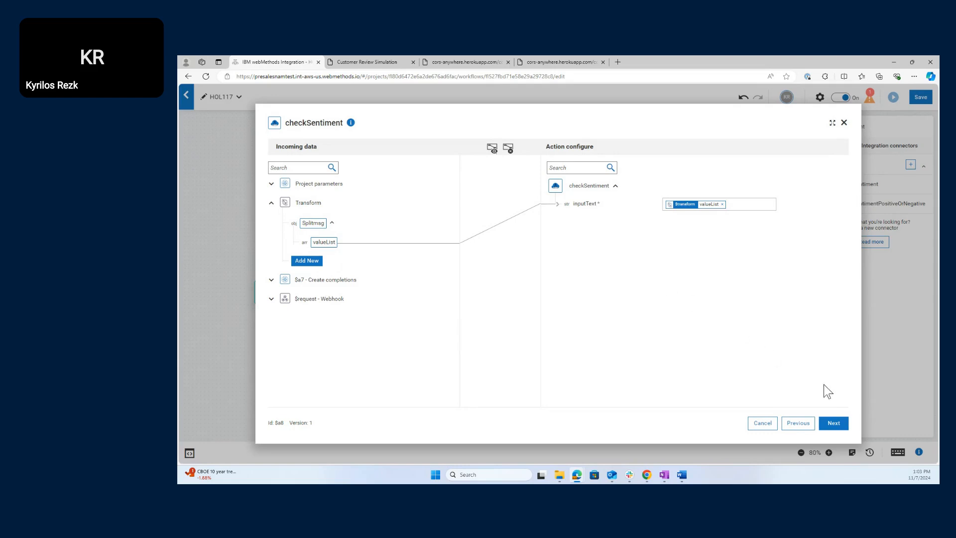
{"action": "left_click", "coordinate": [834, 424]}
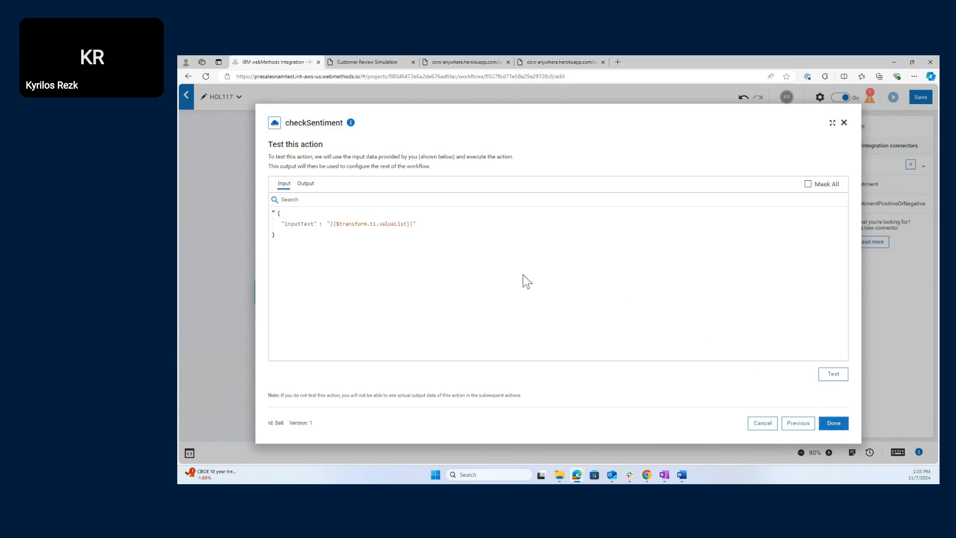
- Test the checkSentiment action and review the error in its output
{"action": "left_click", "coordinate": [841, 378]}
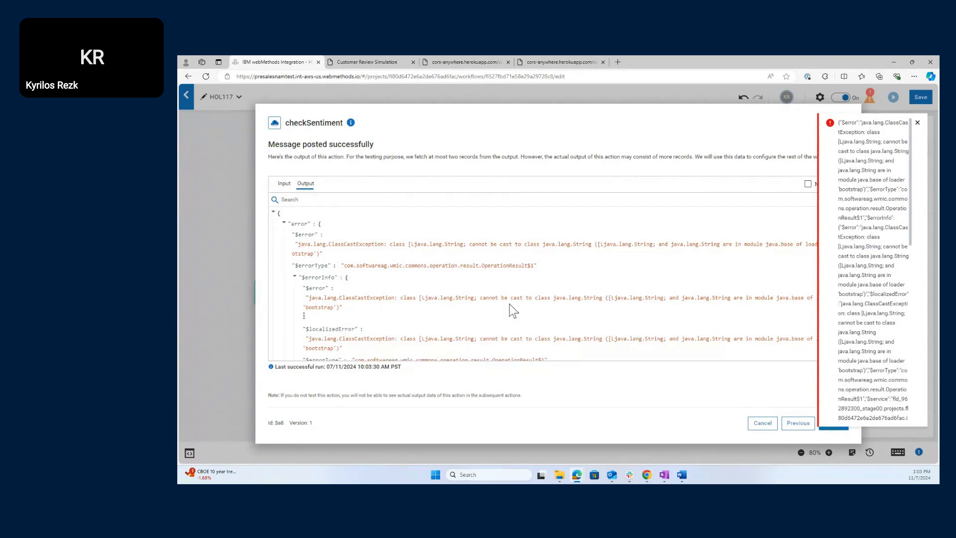
{"action": "scroll", "coordinate": [498, 308], "scroll_direction": "down", "scroll_amount": 2}
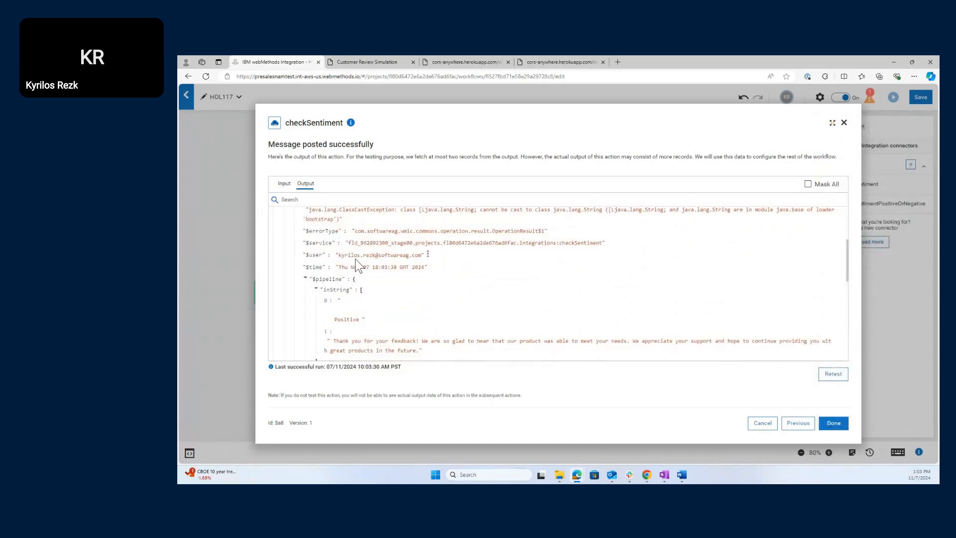
{"action": "scroll", "coordinate": [432, 274], "scroll_direction": "down", "scroll_amount": 1}
{"action": "scroll", "coordinate": [432, 273], "scroll_direction": "down", "scroll_amount": 2}
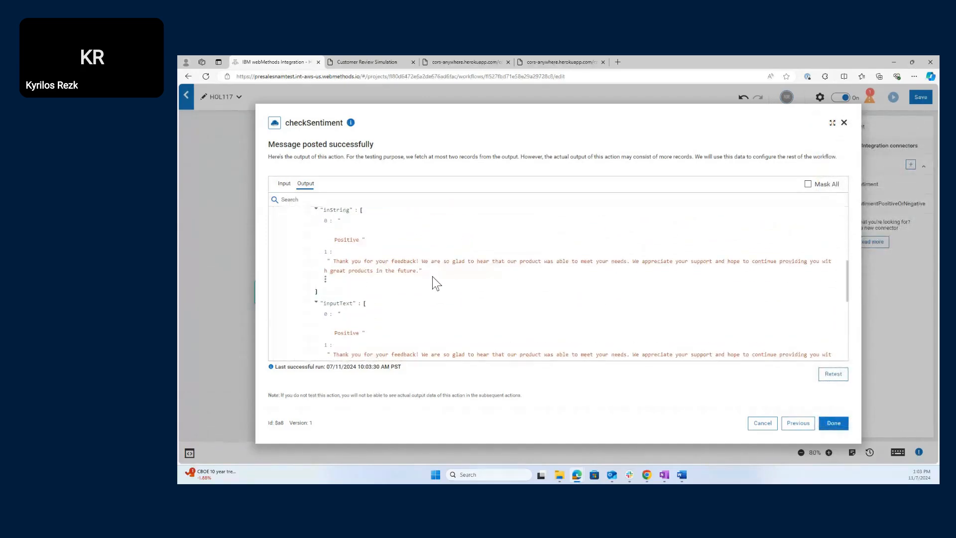
{"action": "scroll", "coordinate": [433, 289], "scroll_direction": "down", "scroll_amount": 2}
{"action": "scroll", "coordinate": [415, 317], "scroll_direction": "down", "scroll_amount": 1}
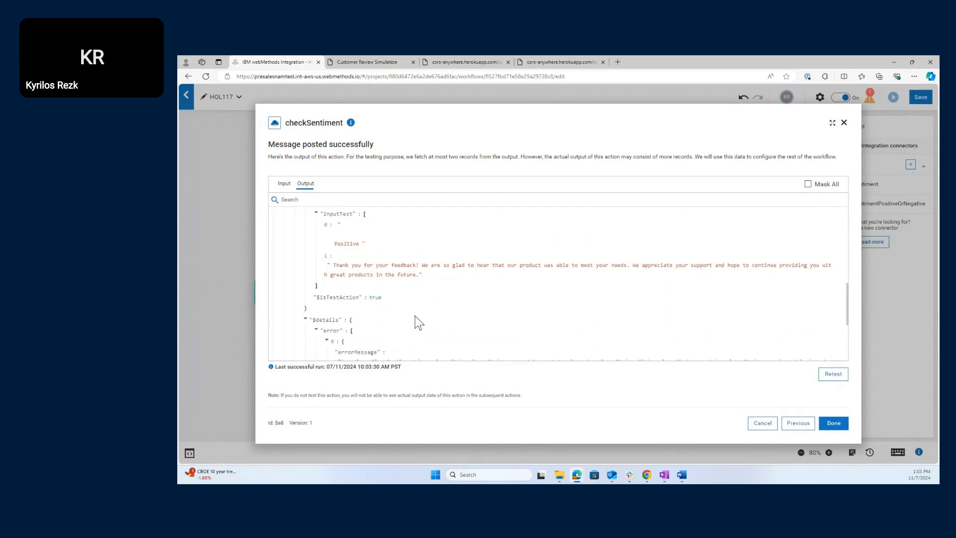
{"action": "scroll", "coordinate": [373, 298], "scroll_direction": "down", "scroll_amount": 4}
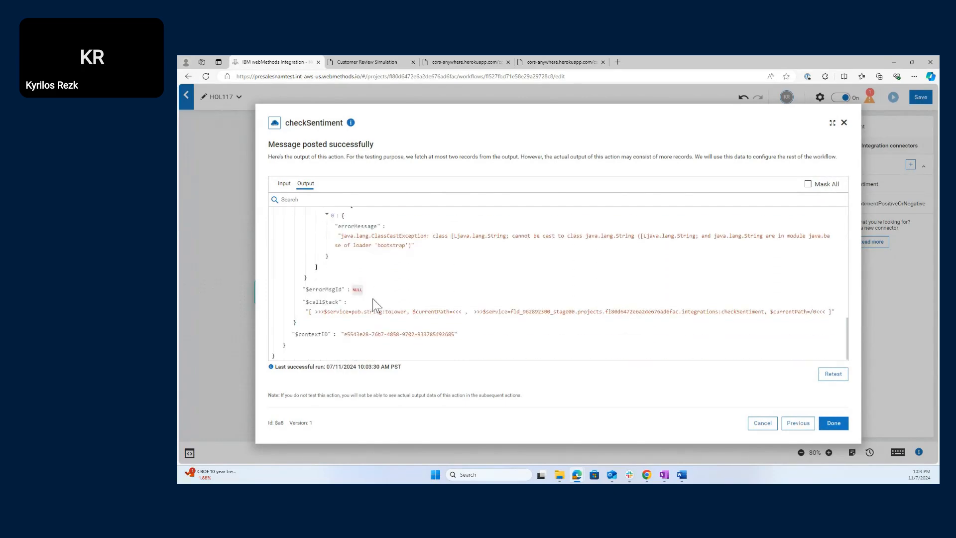
{"action": "scroll", "coordinate": [374, 299], "scroll_direction": "up", "scroll_amount": 5}
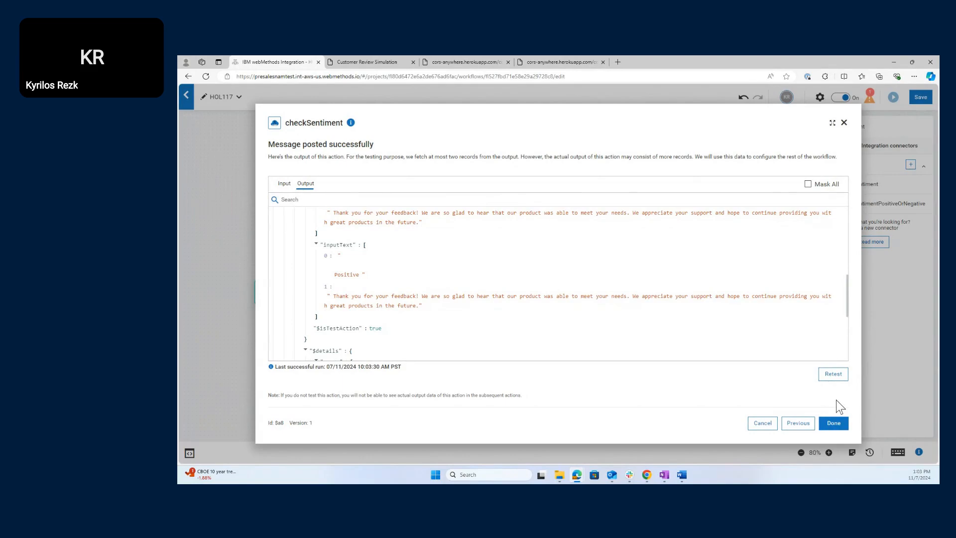
- Re-save the Splitmsg transform and rerun the test, getting sentiment neutral and color white
{"action": "left_click", "coordinate": [798, 423]}
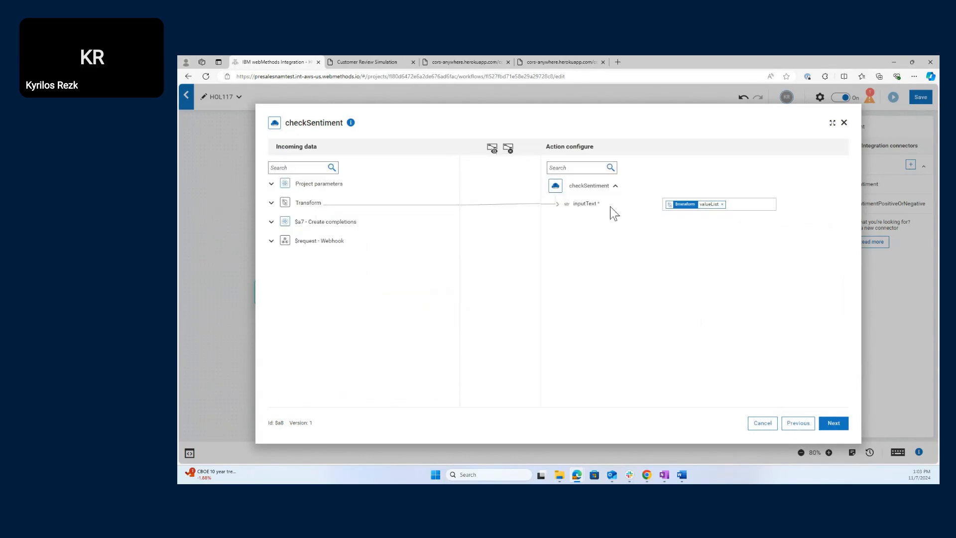
{"action": "left_click", "coordinate": [272, 203]}
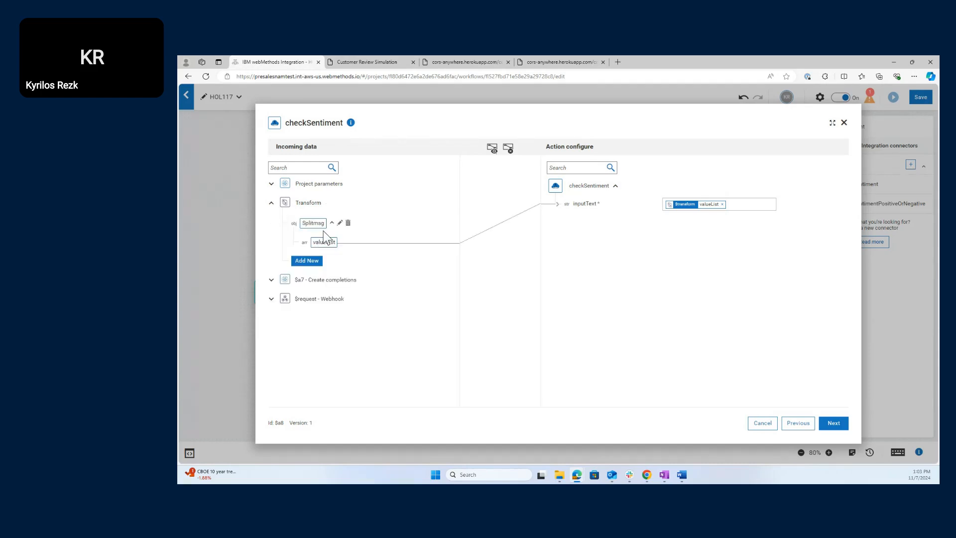
{"action": "left_click", "coordinate": [347, 223]}
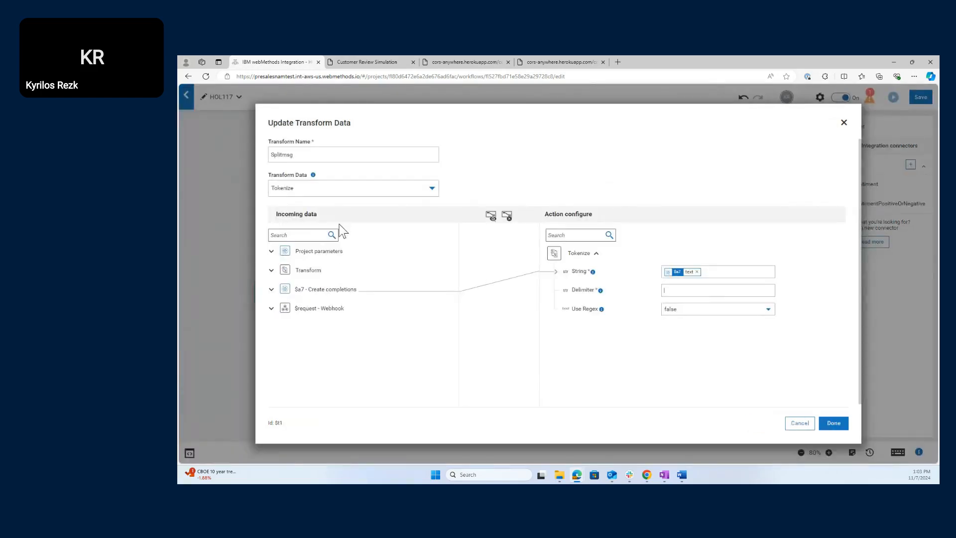
{"action": "left_click", "coordinate": [834, 423]}
{"action": "left_click", "coordinate": [835, 423]}
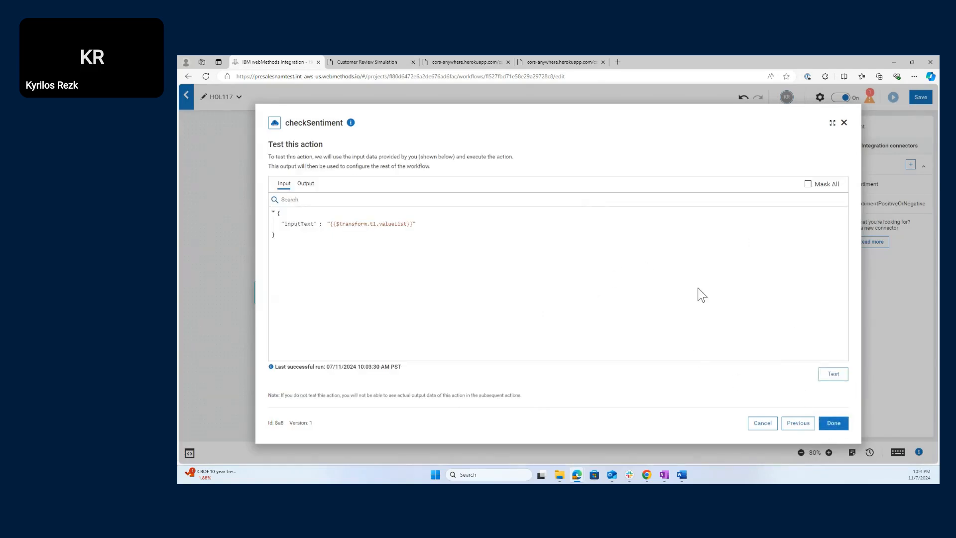
{"action": "left_click", "coordinate": [833, 375]}
{"action": "right_click", "coordinate": [834, 375]}
{"action": "left_click", "coordinate": [762, 386]}
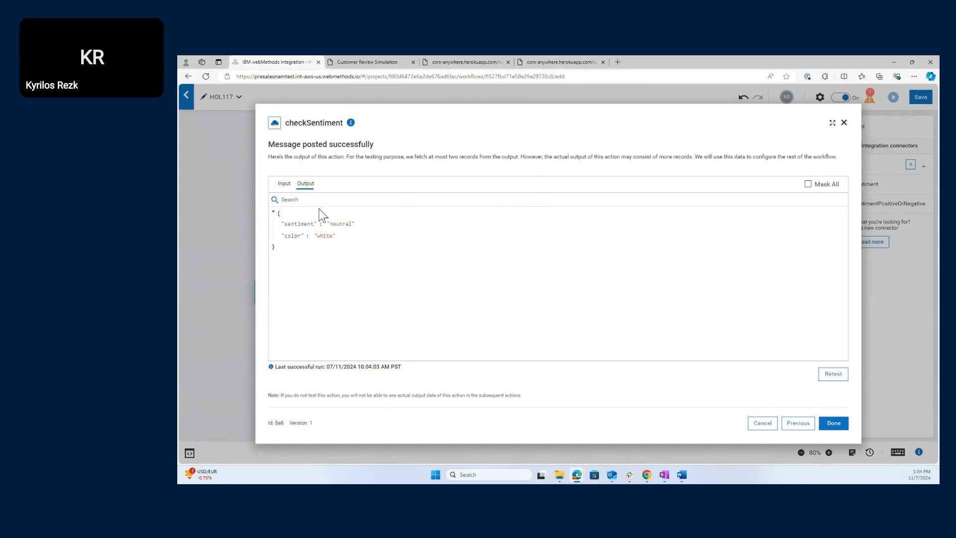
{"action": "mouse_move", "coordinate": [315, 223]}
- Finish checkSentiment, search connectors for 'ema', and drag Notification's Send an Email beside checkSentiment
{"action": "left_click", "coordinate": [833, 430]}
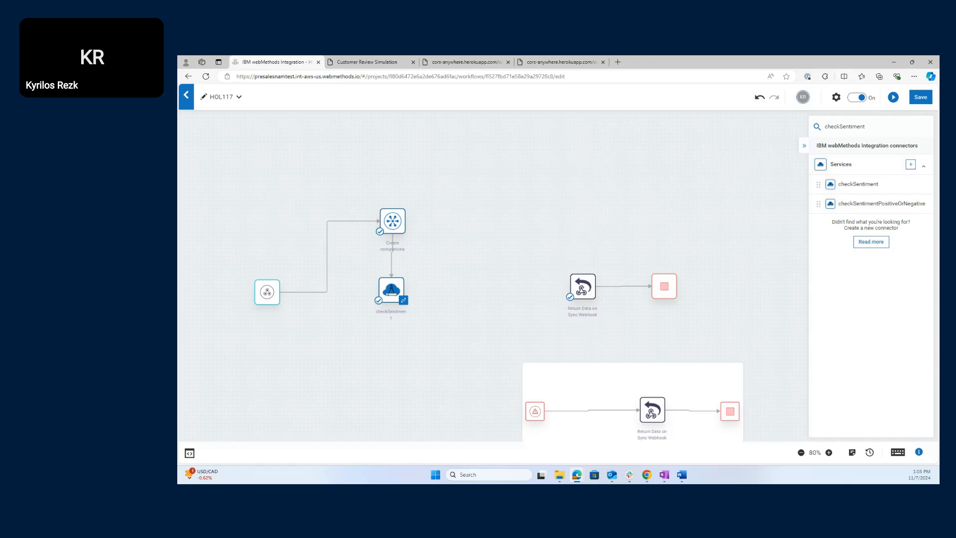
{"action": "double_click", "coordinate": [888, 123]}
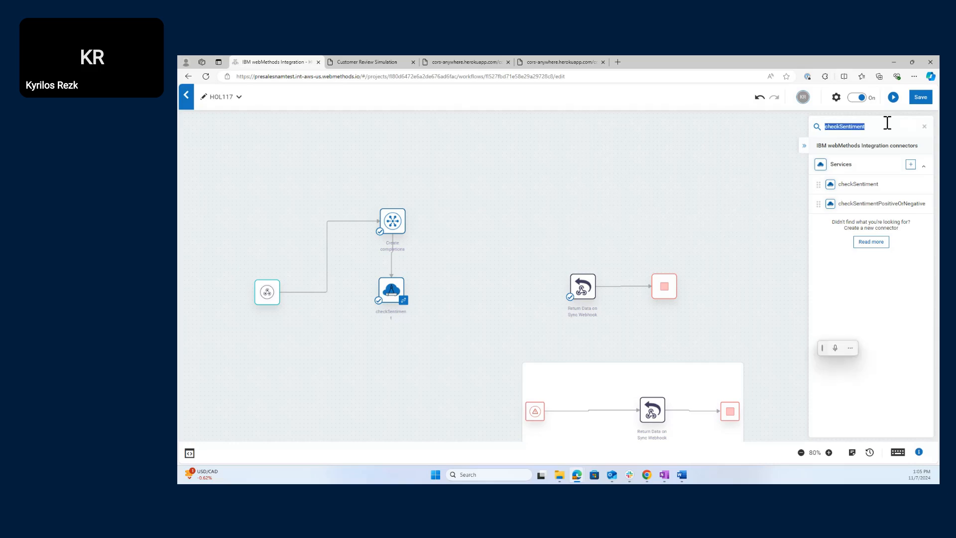
{"action": "key", "text": "BackSpace"}
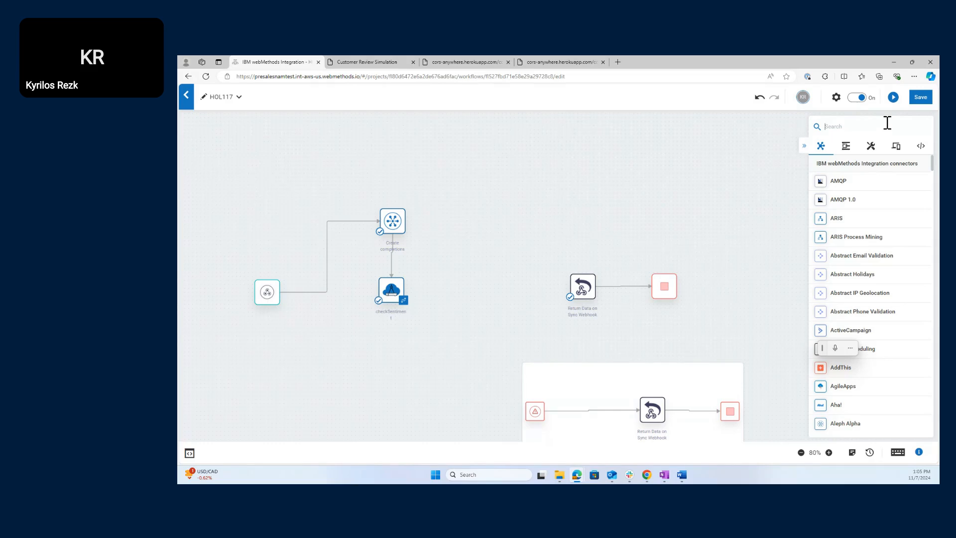
{"action": "type", "text": "ema"}
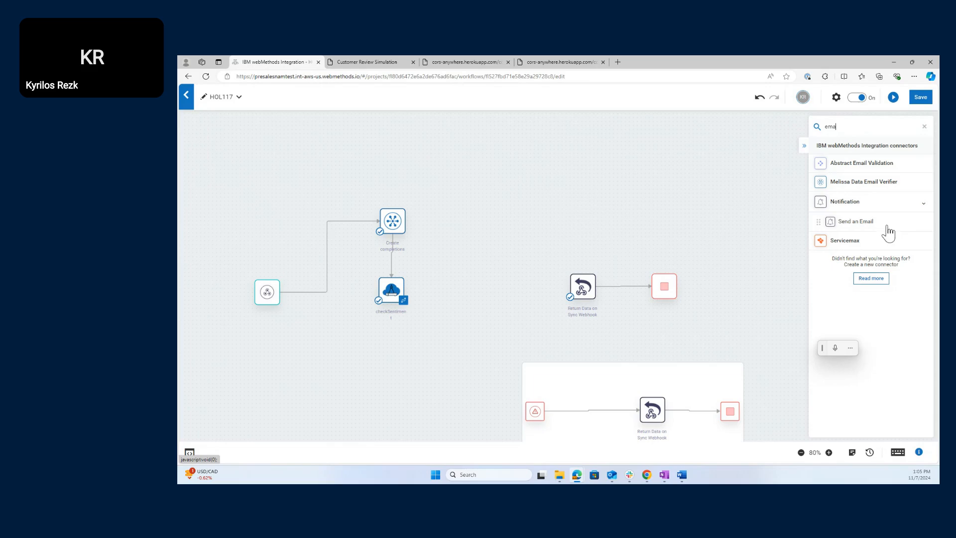
{"action": "left_click_drag", "start_coordinate": [889, 233], "coordinate": [446, 283]}
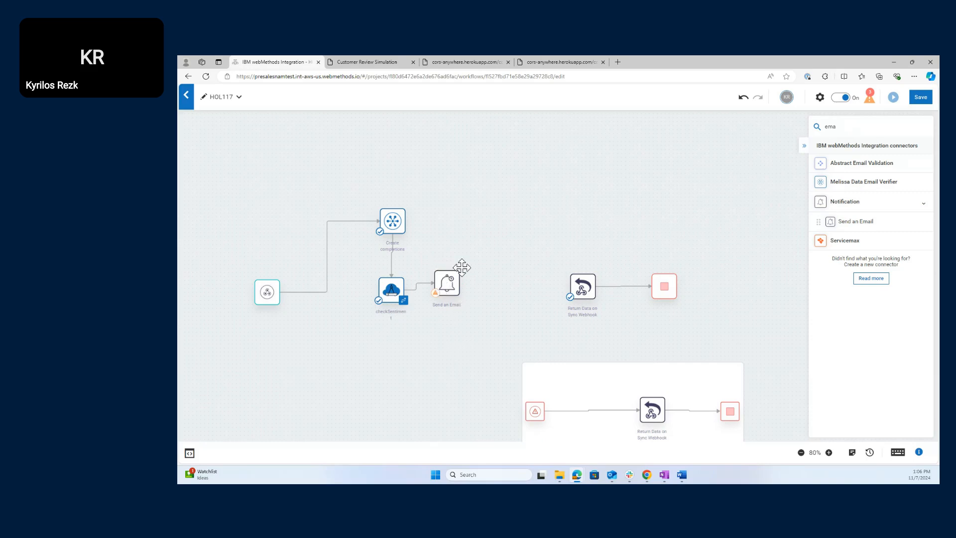
- Open the Send an Email step's field mapping and enter the recipient's e-mail address
{"action": "double_click", "coordinate": [448, 287]}
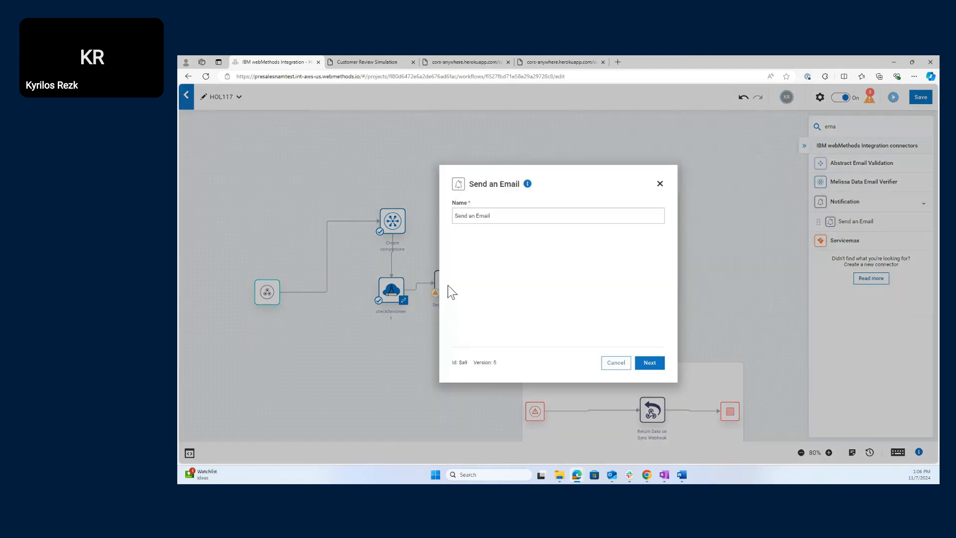
{"action": "left_click", "coordinate": [653, 370]}
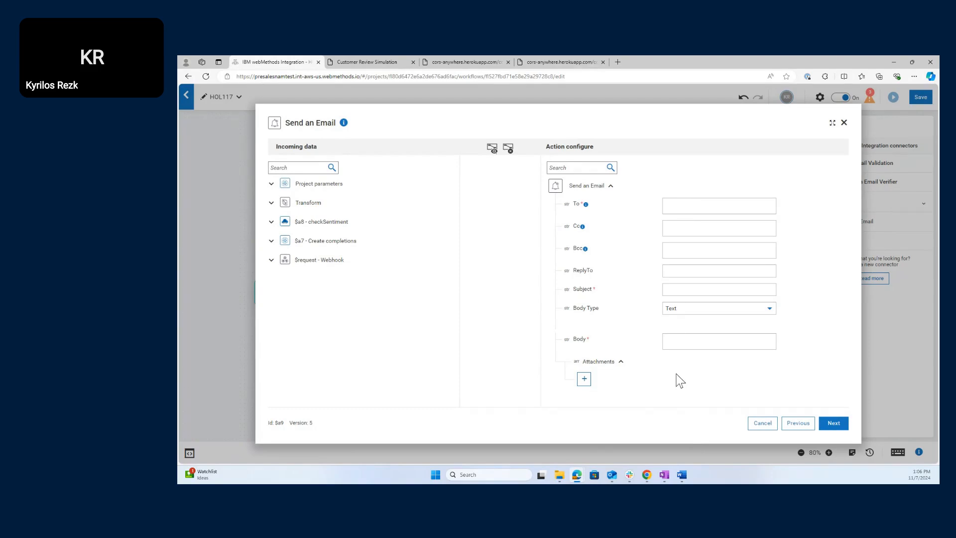
{"action": "right_click", "coordinate": [670, 205]}
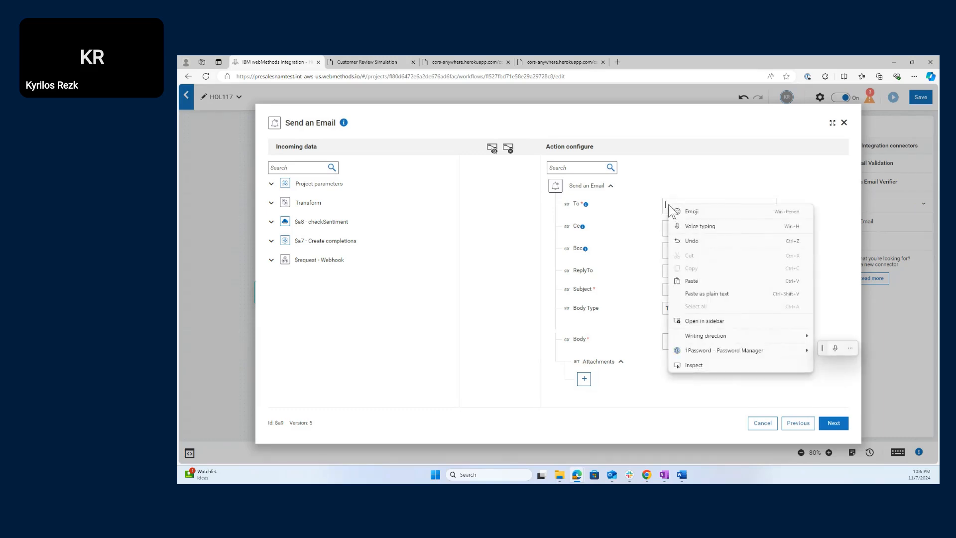
{"action": "left_click", "coordinate": [651, 209]}
{"action": "left_click", "coordinate": [697, 207]}
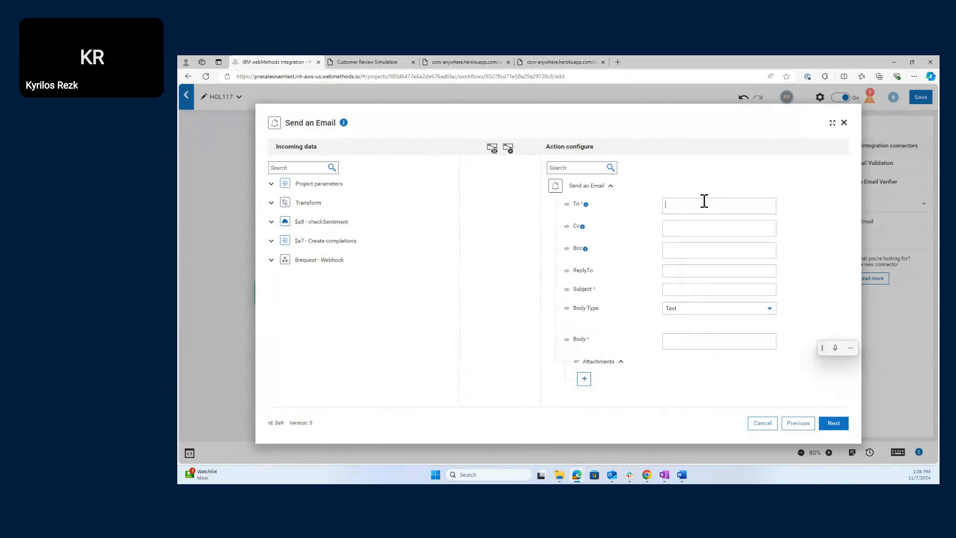
{"action": "left_click", "coordinate": [641, 240]}
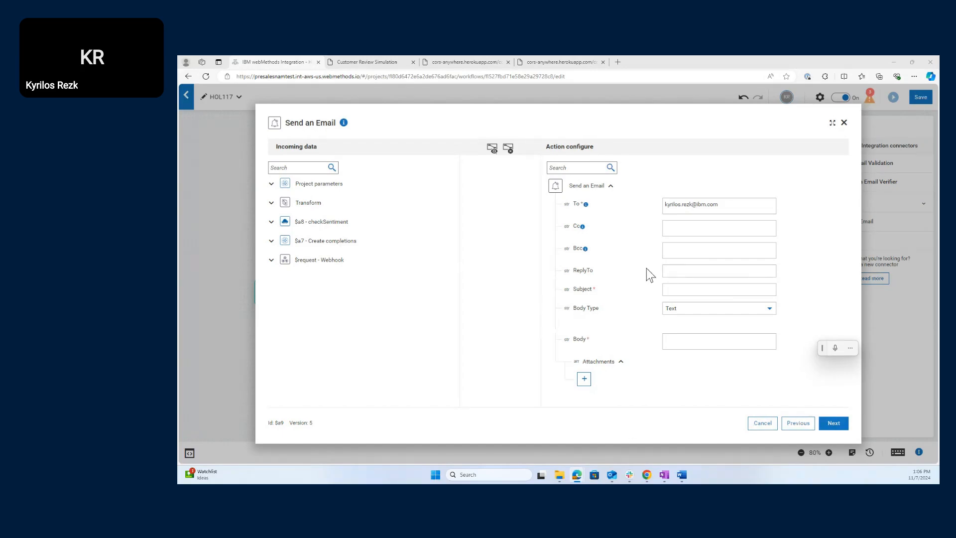
- Set subject 'Customer Feedback Received', keep body type Text, and paste the 'check google sheet' body
{"action": "left_click", "coordinate": [681, 289]}
{"action": "type", "text": "Customer Feedback  Received"}
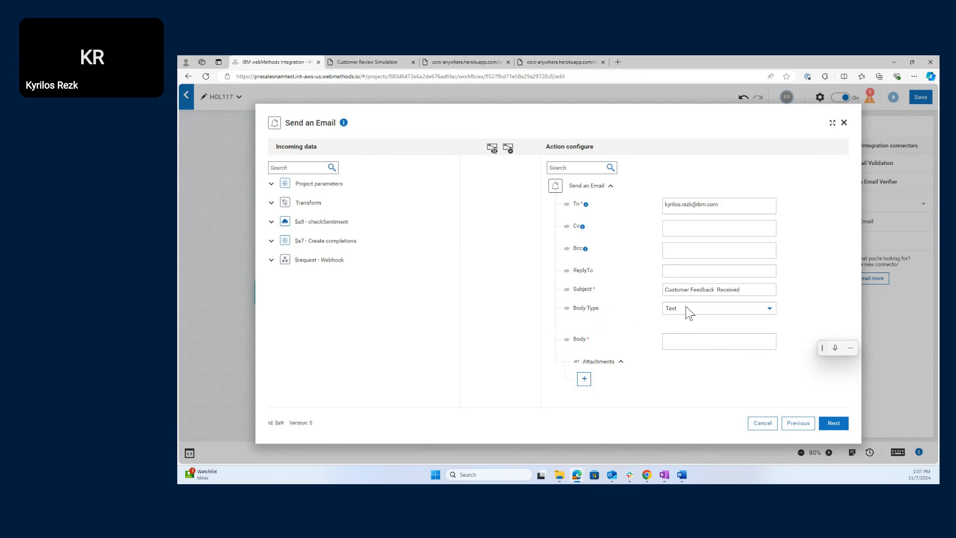
{"action": "left_click", "coordinate": [694, 311]}
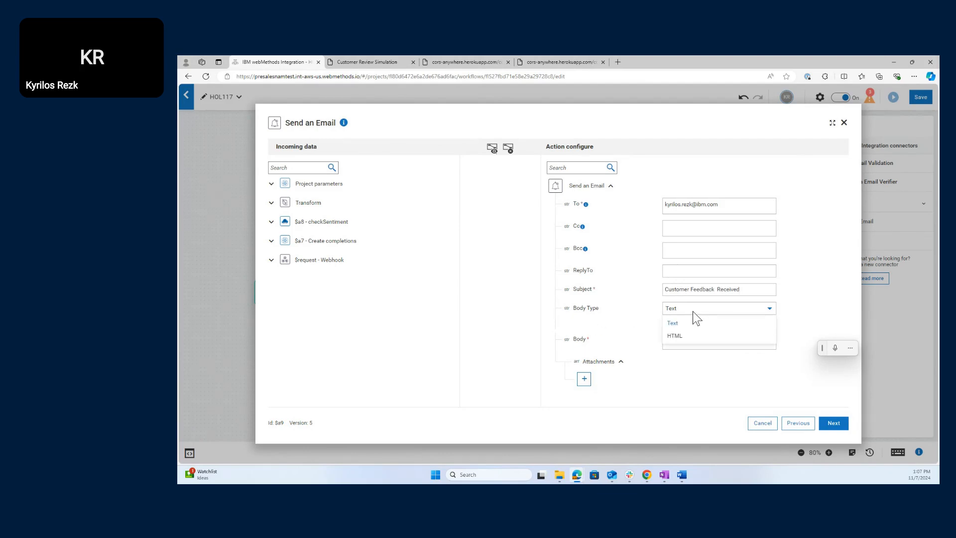
{"action": "left_click", "coordinate": [692, 312]}
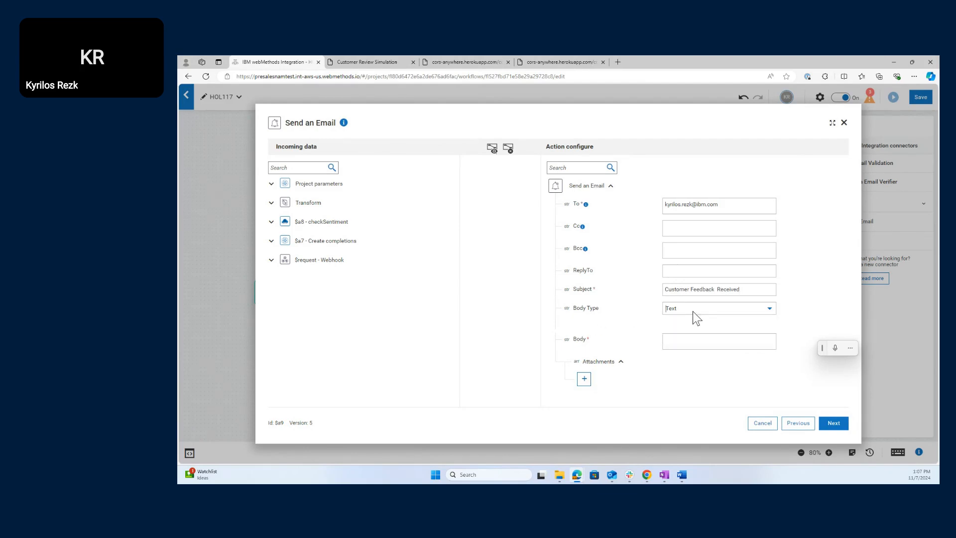
{"action": "left_click", "coordinate": [697, 341]}
{"action": "left_click", "coordinate": [674, 340]}
{"action": "key", "text": "ctrl+v"}
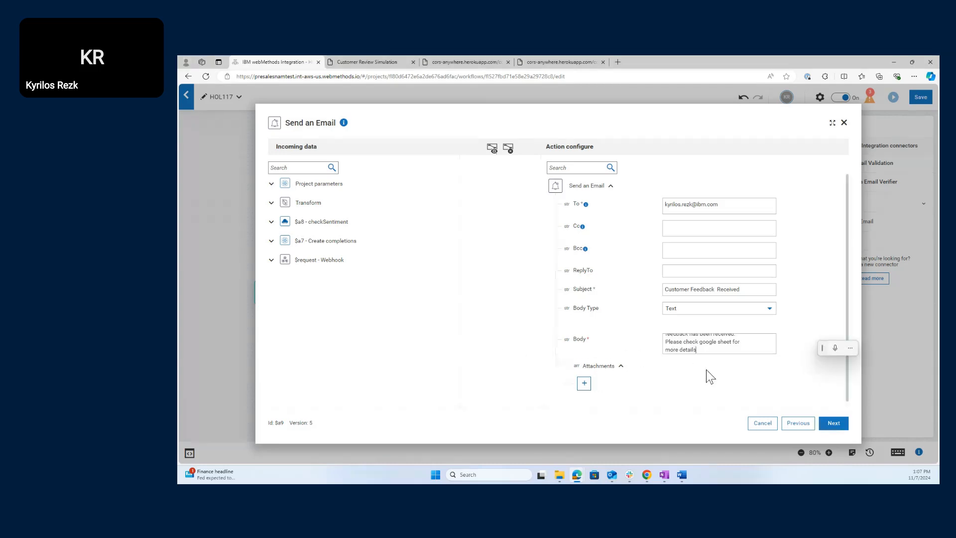
- Test the Send an Email step, confirm 'Message posted successfully', and finish its setup
{"action": "left_click", "coordinate": [839, 427]}
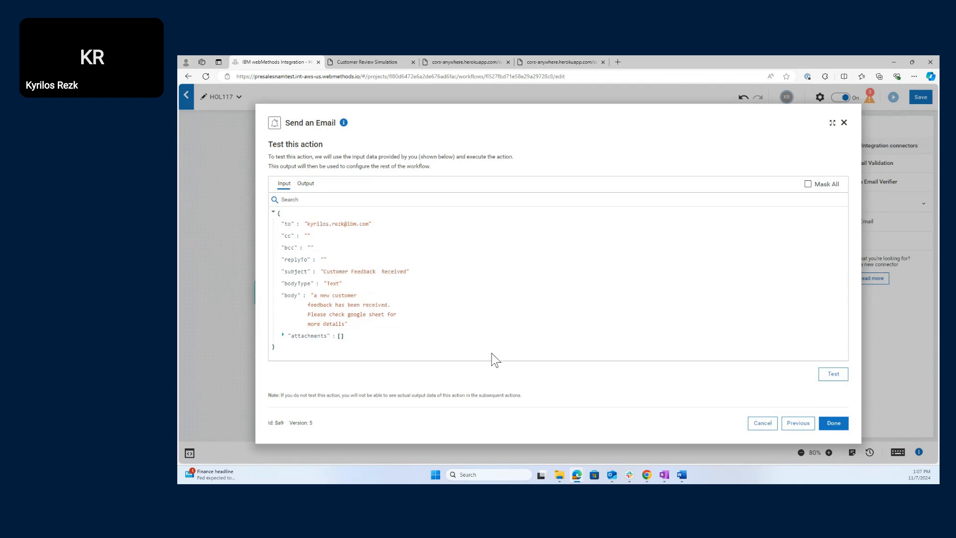
{"action": "left_click", "coordinate": [839, 377]}
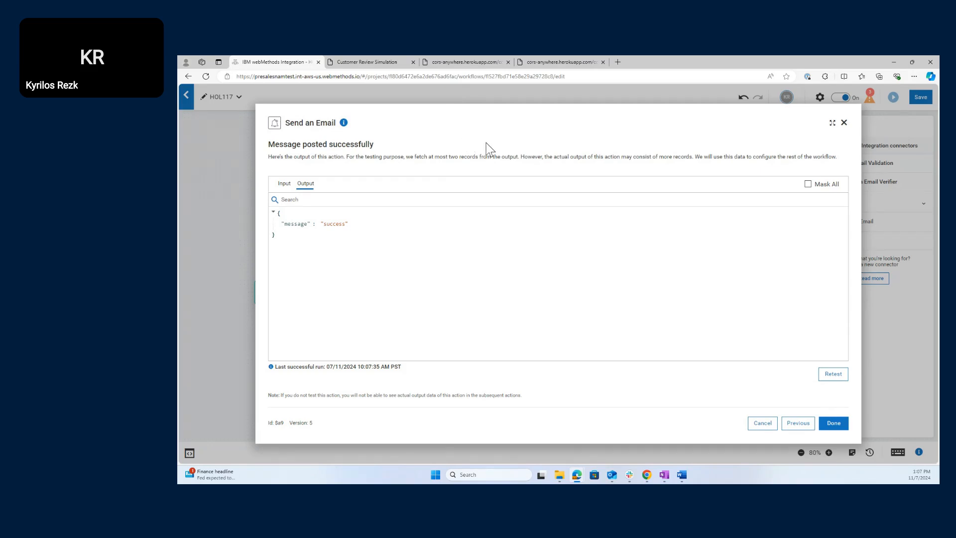
{"action": "left_click", "coordinate": [840, 426]}
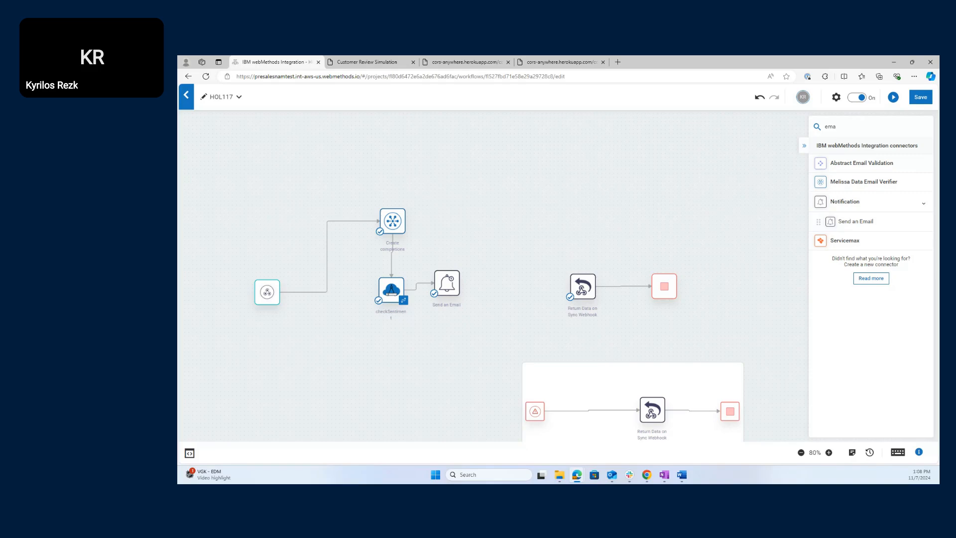
- Nudge Send an Email right, search 'google sh', and place a Google Sheets step after it
{"action": "key", "text": "super+h"}
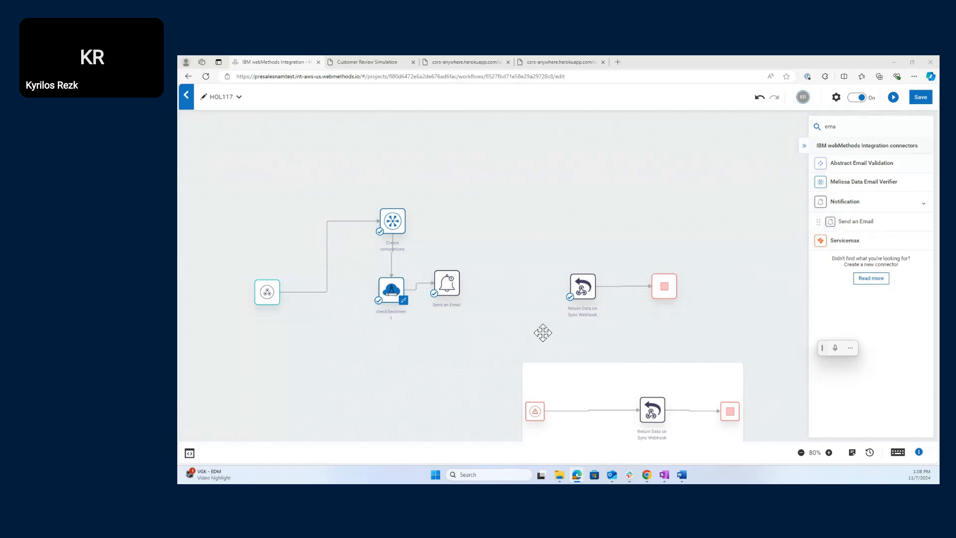
{"action": "left_click_drag", "start_coordinate": [447, 286], "coordinate": [460, 291]}
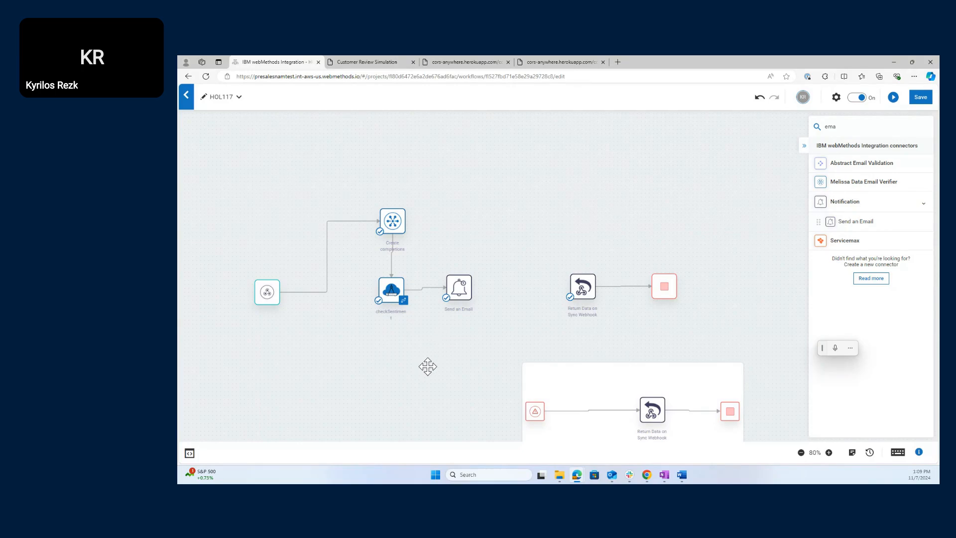
{"action": "double_click", "coordinate": [836, 125]}
{"action": "type", "text": "g"}
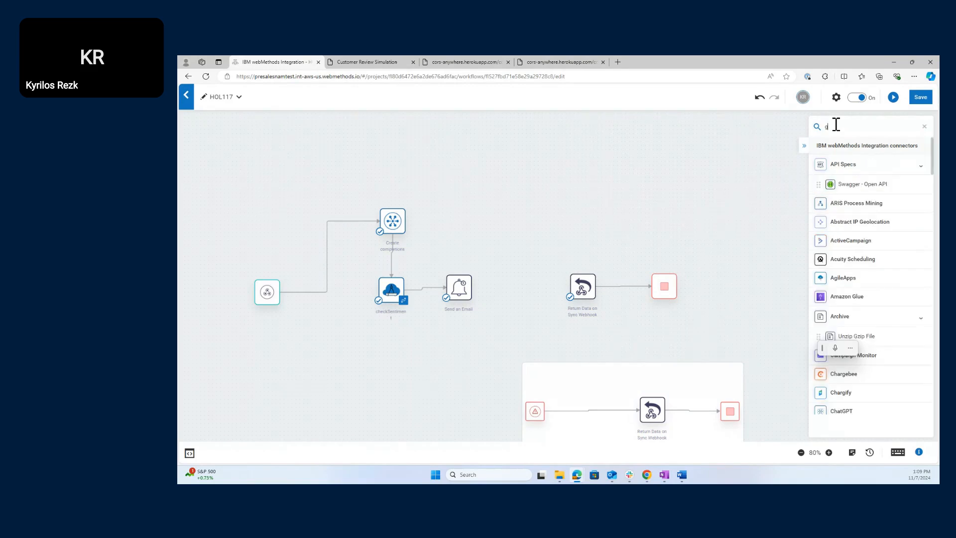
{"action": "type", "text": "oogle she"}
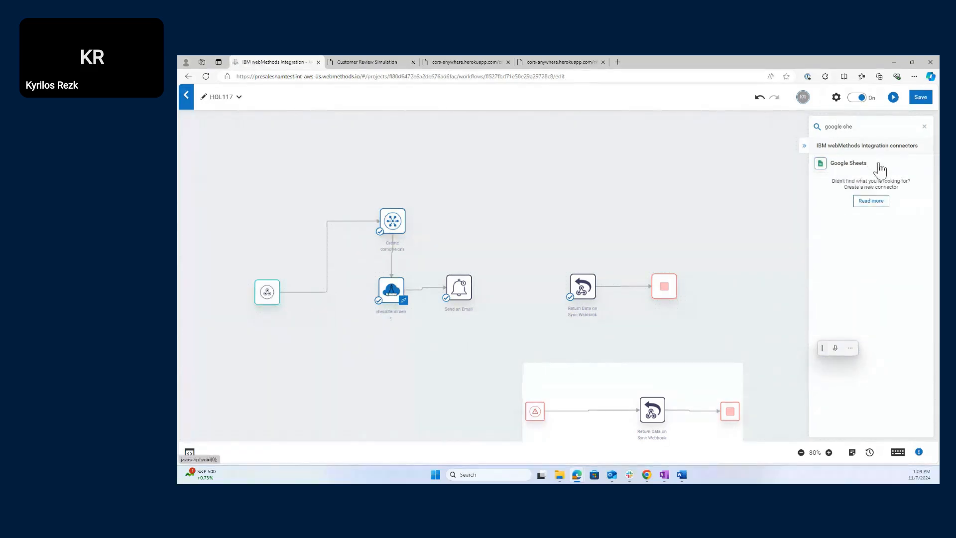
{"action": "left_click_drag", "start_coordinate": [879, 169], "coordinate": [454, 228]}
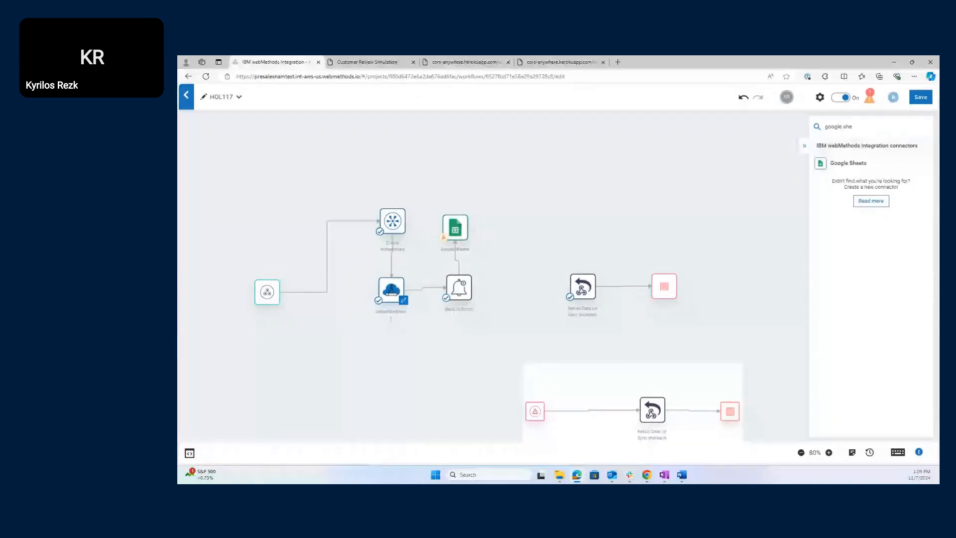
- Choose Add Row as the Google Sheets step's action and begin adding a Sheets account
{"action": "left_click", "coordinate": [455, 228]}
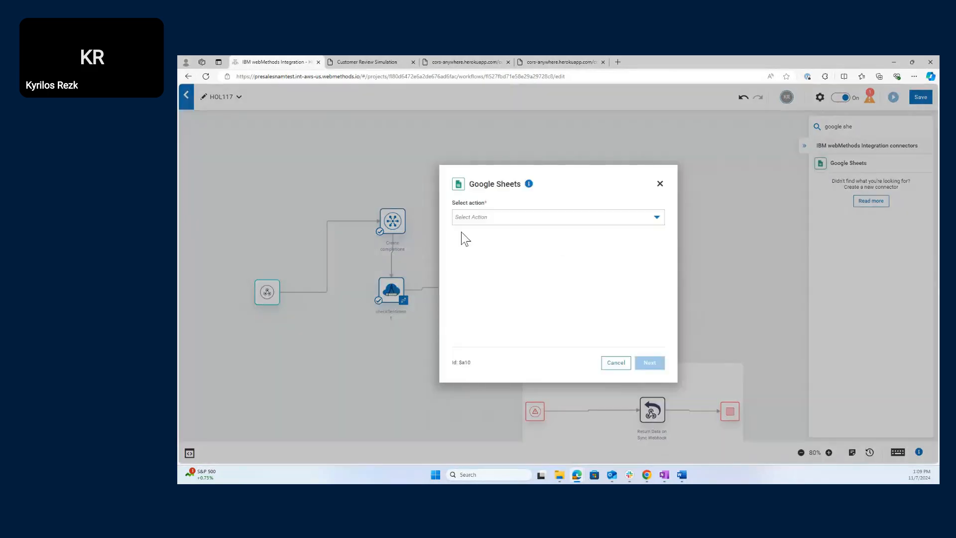
{"action": "left_click", "coordinate": [517, 221]}
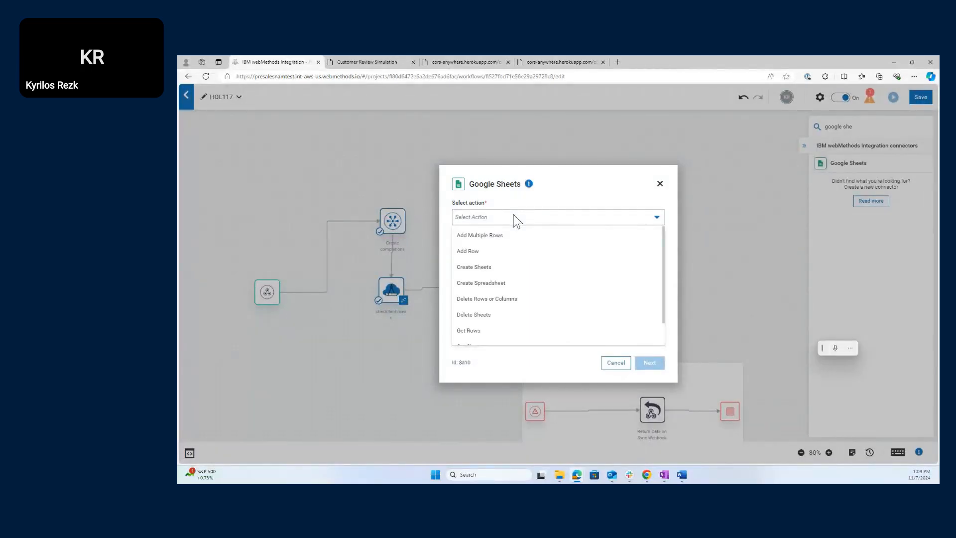
{"action": "left_click", "coordinate": [506, 256]}
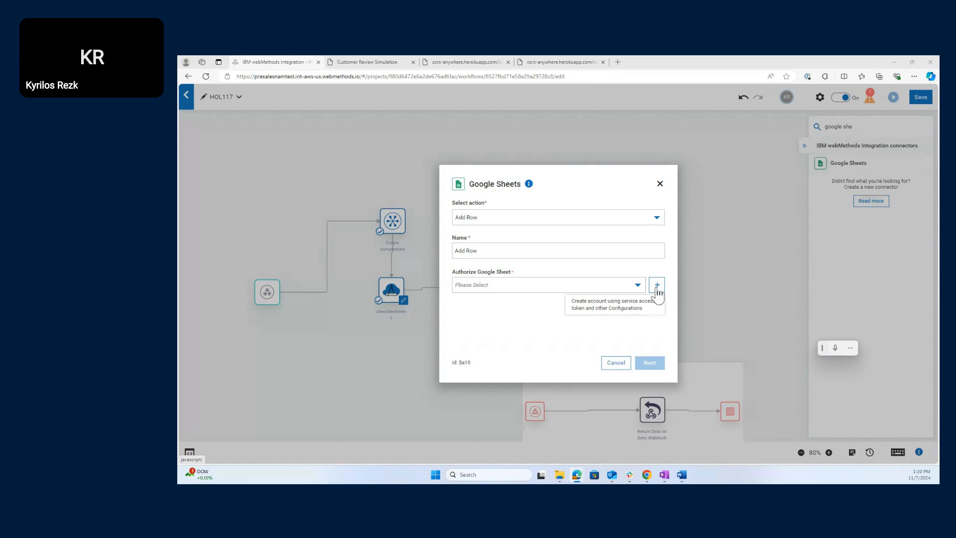
{"action": "left_click", "coordinate": [658, 286]}
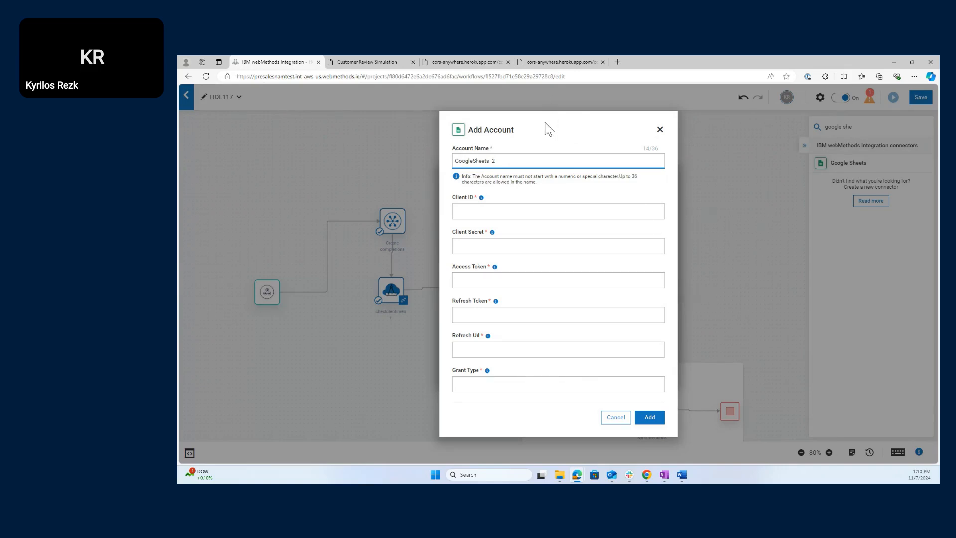
- Reopen the GoogleSheets_2 Add Account form, then switch to the Customer Review Simulation page
{"action": "left_click", "coordinate": [661, 129]}
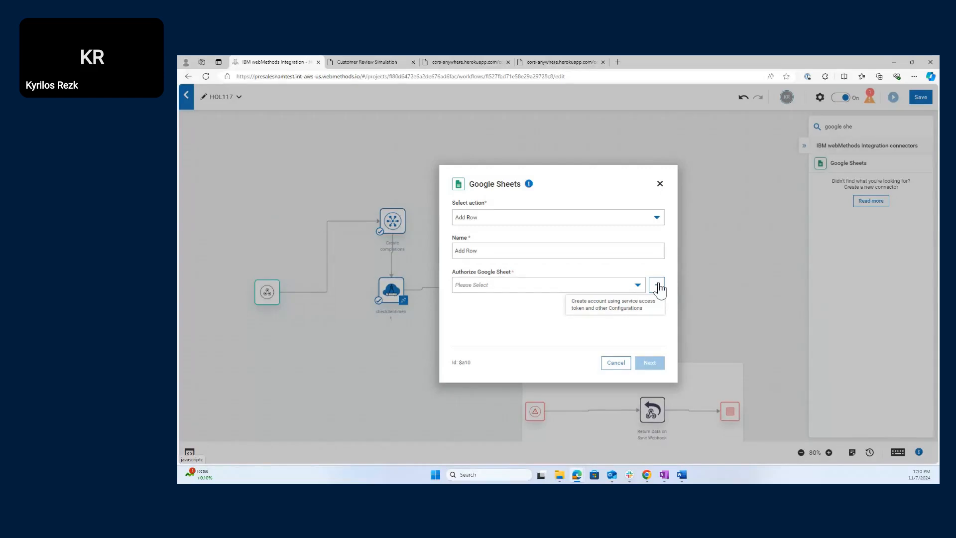
{"action": "left_click", "coordinate": [657, 286]}
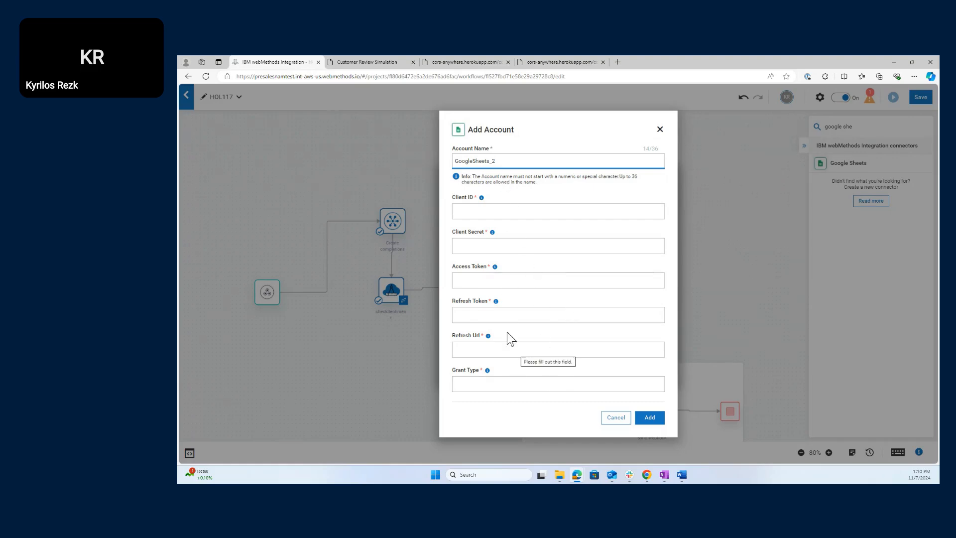
{"action": "left_click", "coordinate": [356, 62]}
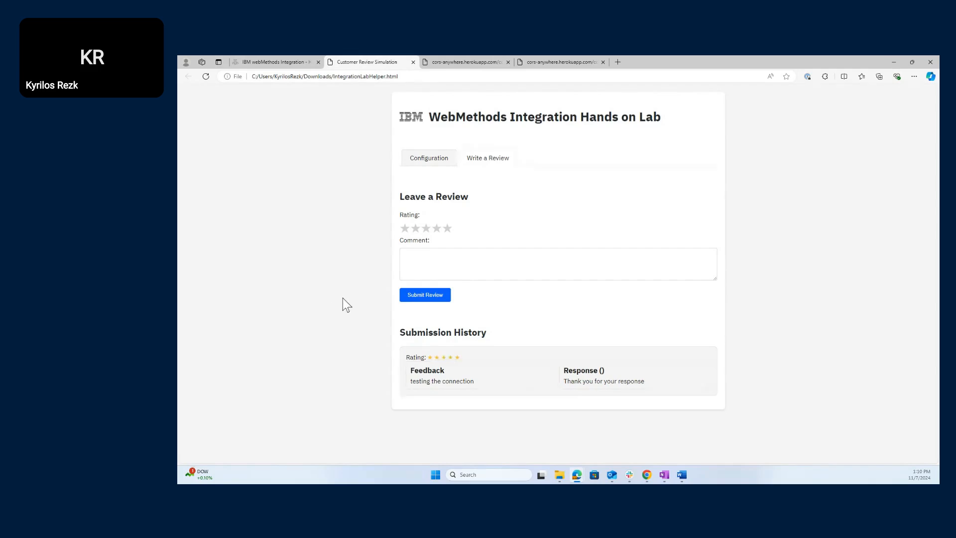
- Show the Configuration tab down to Section 4.8 - Logging All the Data's Google credentials
{"action": "left_click", "coordinate": [425, 159]}
{"action": "scroll", "coordinate": [455, 272], "scroll_direction": "down", "scroll_amount": 9}
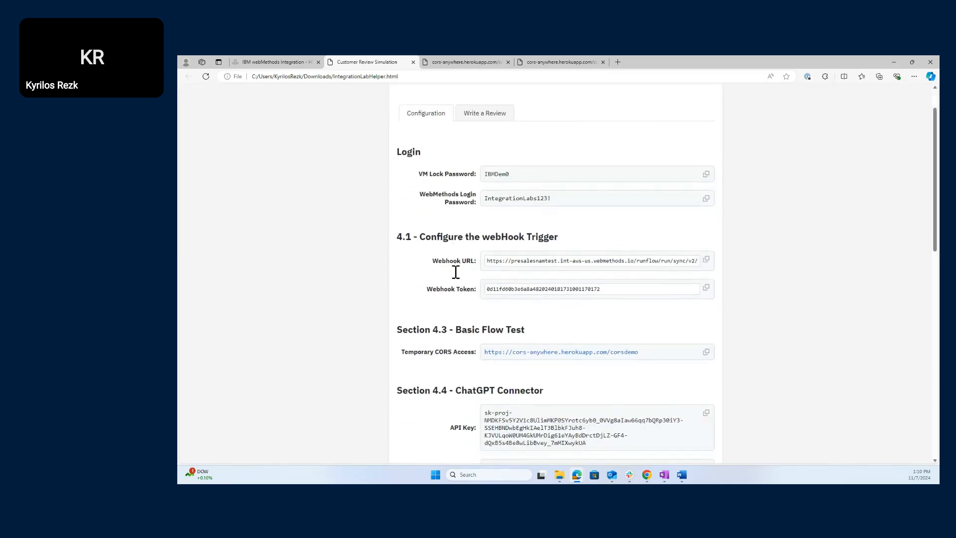
{"action": "scroll", "coordinate": [455, 271], "scroll_direction": "down", "scroll_amount": 2}
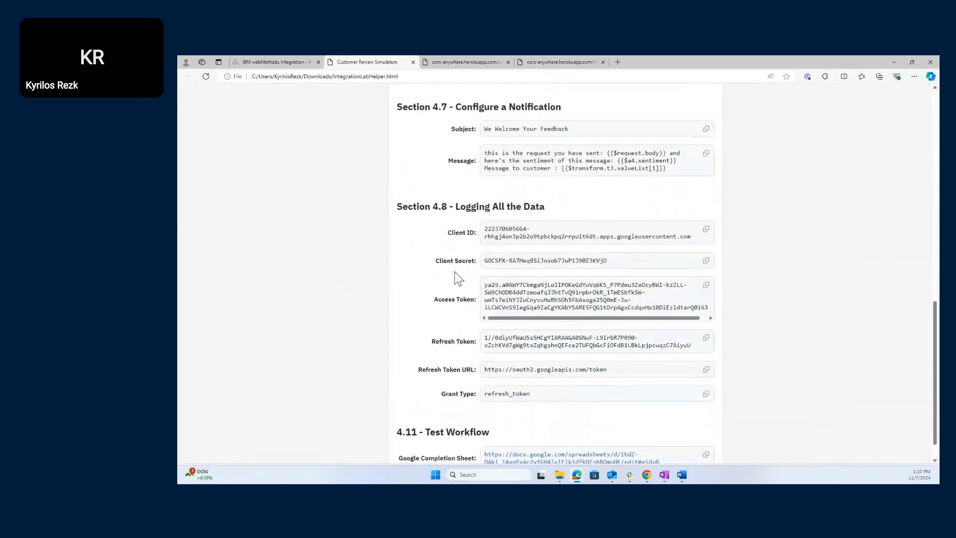
{"action": "scroll", "coordinate": [458, 279], "scroll_direction": "down", "scroll_amount": 1}
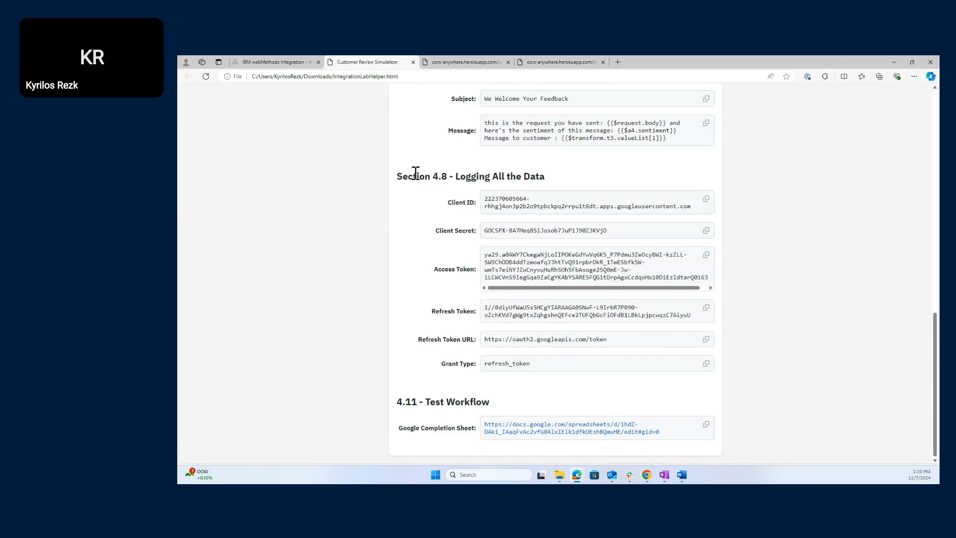
{"action": "left_click_drag", "start_coordinate": [403, 177], "coordinate": [558, 177]}
{"action": "left_click", "coordinate": [424, 228]}
- Discard the new account and authorize Add Row with the existing GoogleSheets_1 account
{"action": "left_click", "coordinate": [273, 57]}
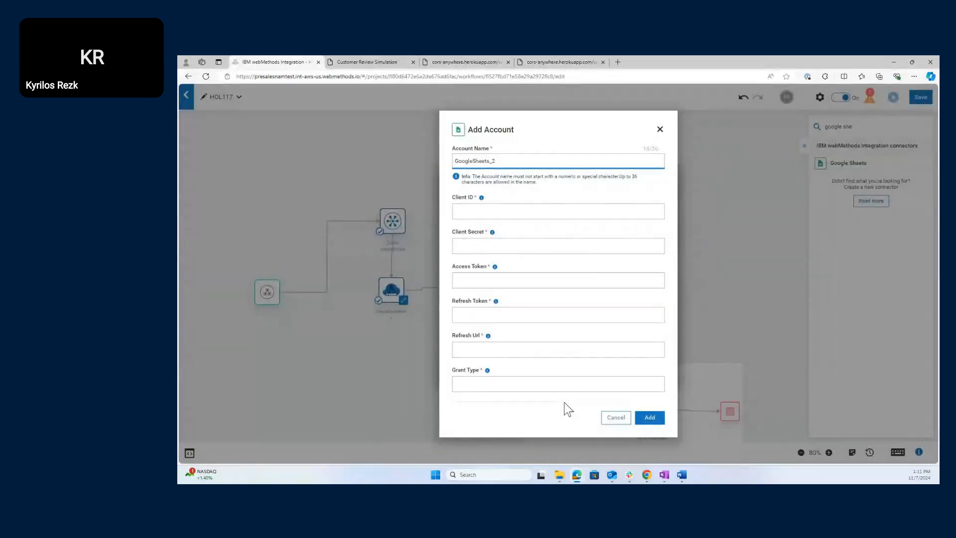
{"action": "left_click", "coordinate": [617, 419]}
{"action": "left_click", "coordinate": [626, 289]}
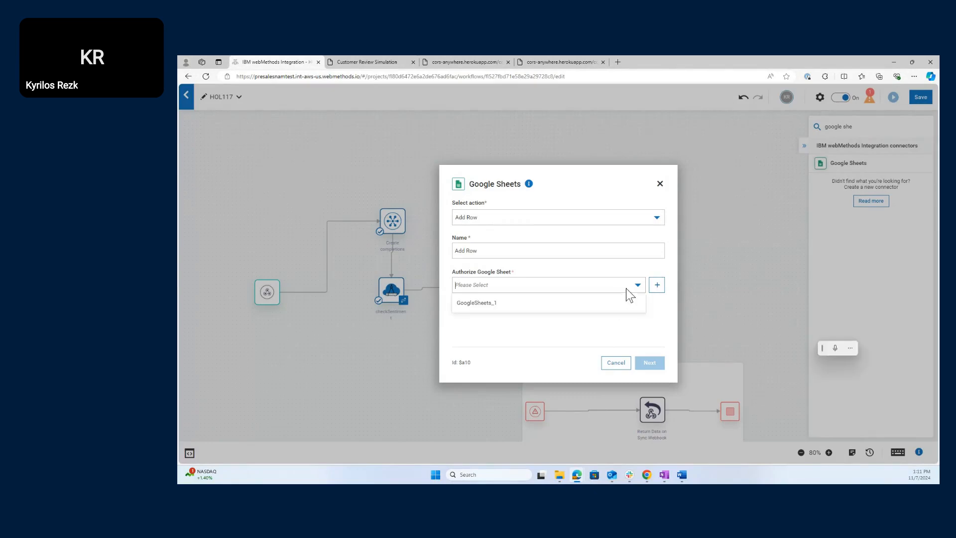
{"action": "left_click", "coordinate": [567, 304]}
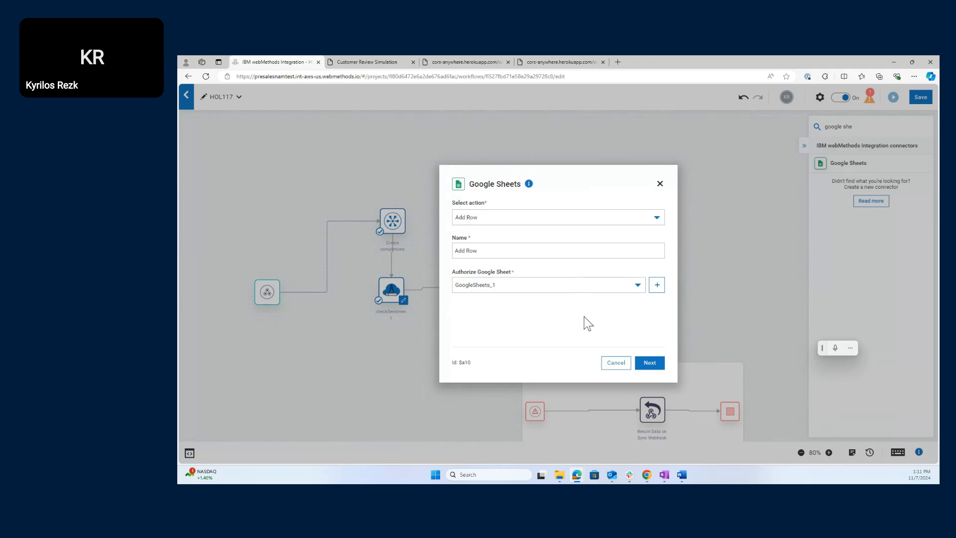
{"action": "left_click", "coordinate": [579, 287]}
{"action": "left_click", "coordinate": [580, 286]}
{"action": "left_click", "coordinate": [650, 363]}
- Pick spreadsheet wmhandsonlab and sheet workflowcompletion for the Add Row step
{"action": "left_click", "coordinate": [656, 365]}
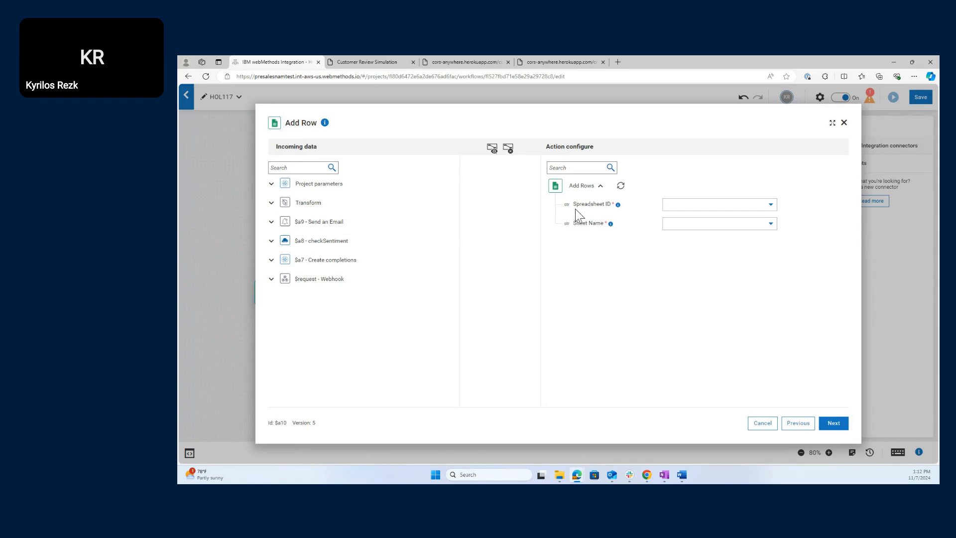
{"action": "mouse_move", "coordinate": [618, 205]}
{"action": "left_click", "coordinate": [772, 207]}
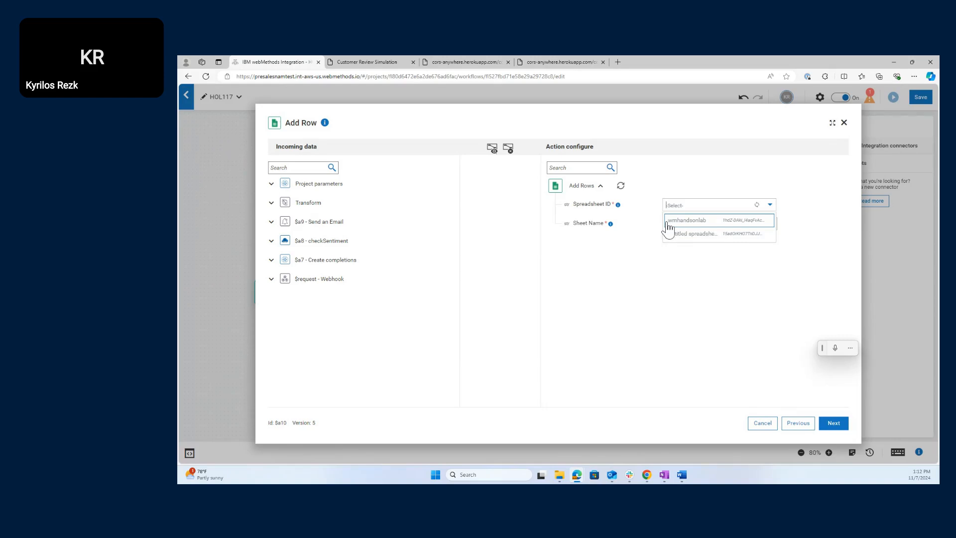
{"action": "left_click", "coordinate": [702, 220]}
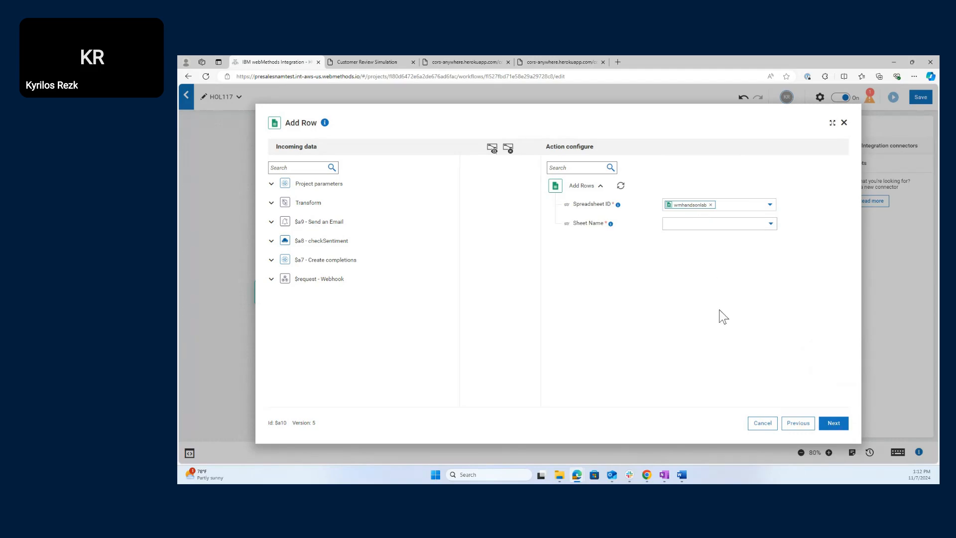
{"action": "left_click", "coordinate": [775, 223]}
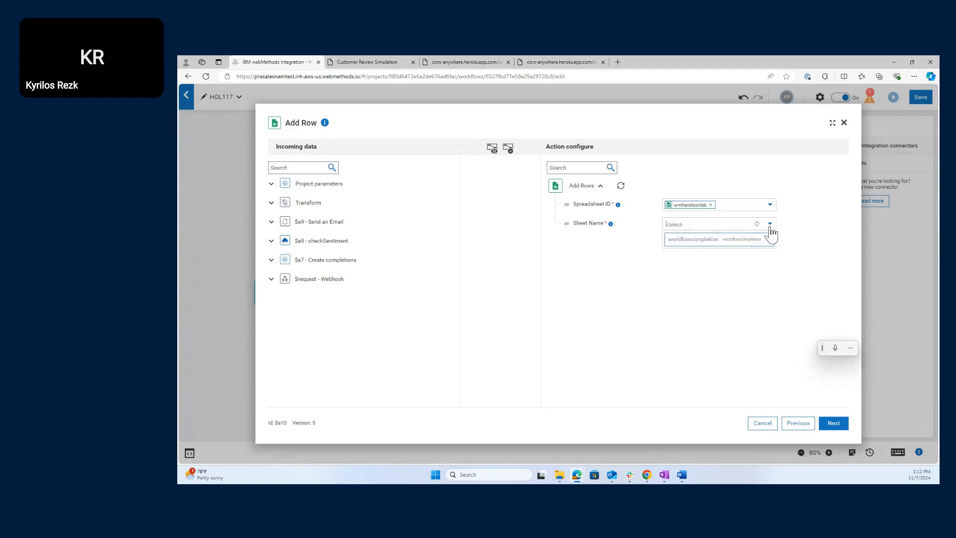
{"action": "left_click", "coordinate": [696, 240]}
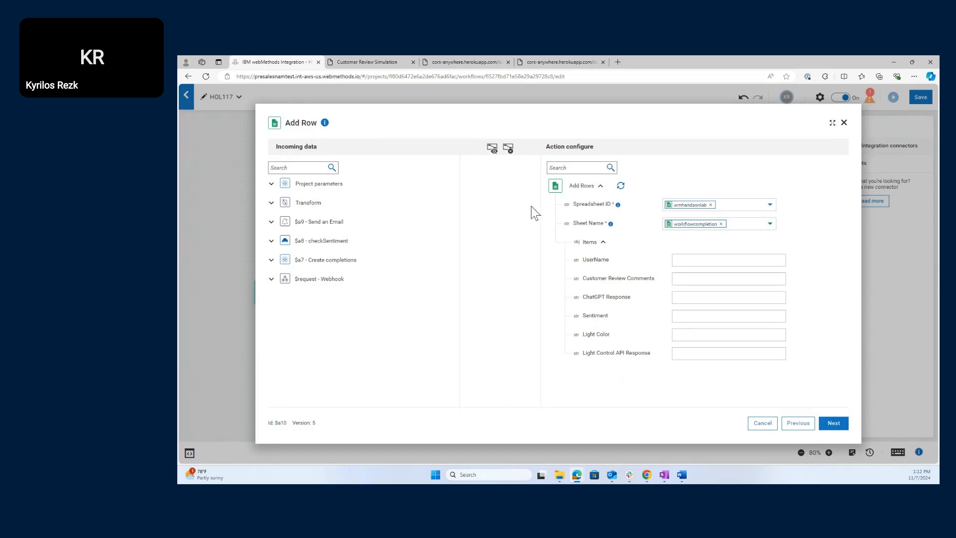
- Open the Google completion spreadsheet from the helper page to check its headers, then return to webMethods
{"action": "left_click", "coordinate": [396, 58]}
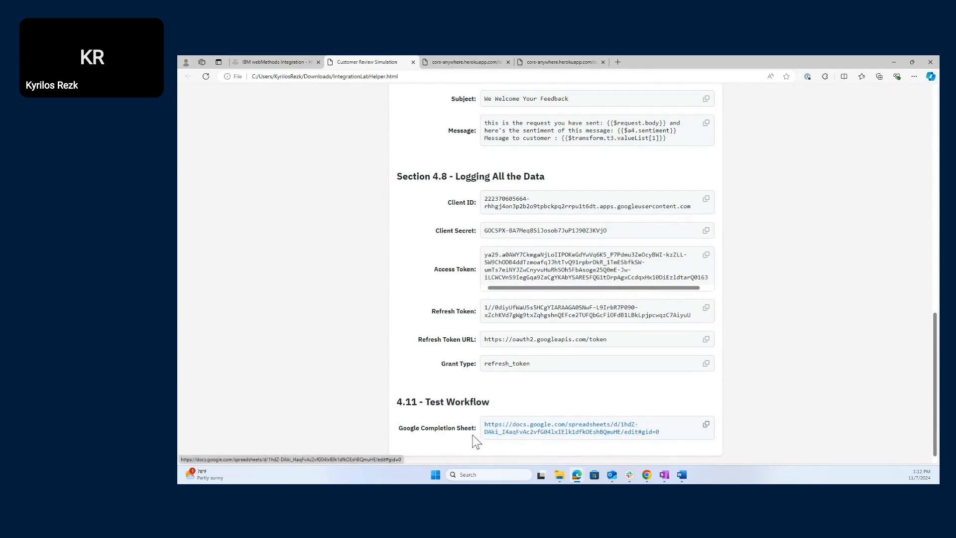
{"action": "left_click", "coordinate": [547, 432]}
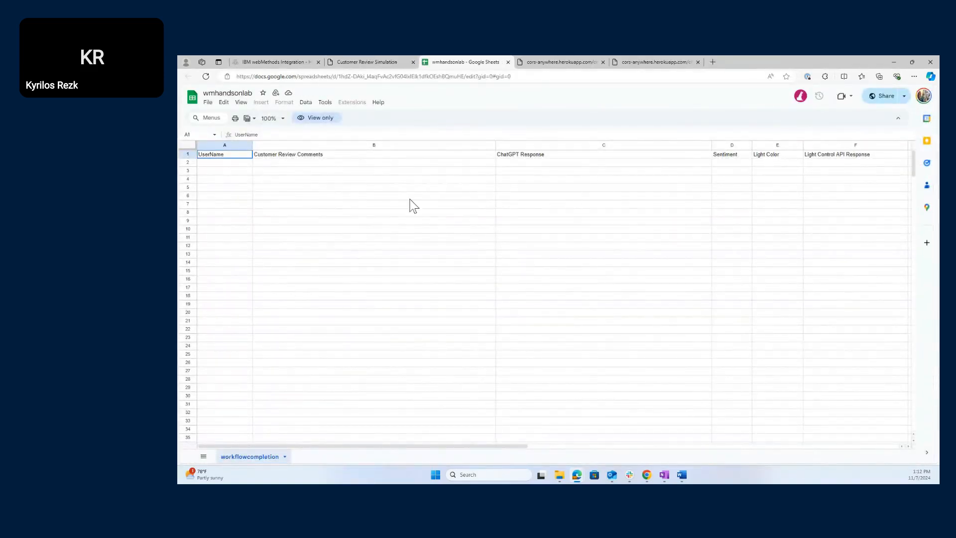
{"action": "left_click", "coordinate": [312, 58]}
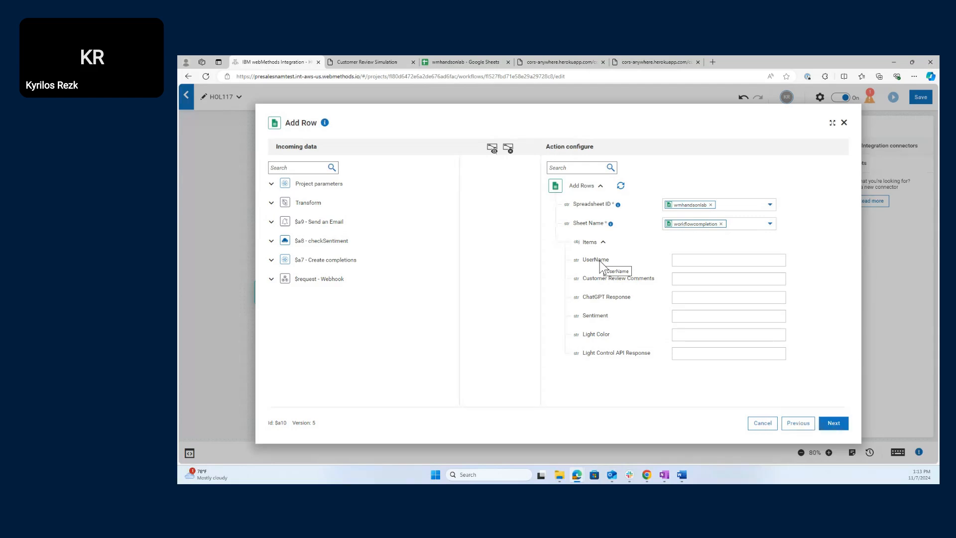
- Enter Admin as the UserName value
{"action": "left_click", "coordinate": [693, 261]}
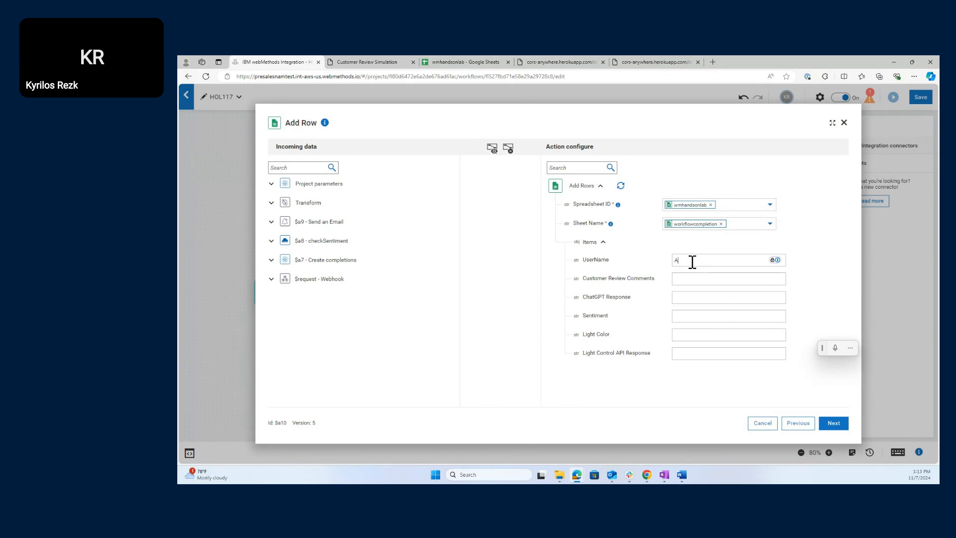
{"action": "type", "text": "dmin"}
{"action": "left_click", "coordinate": [512, 287]}
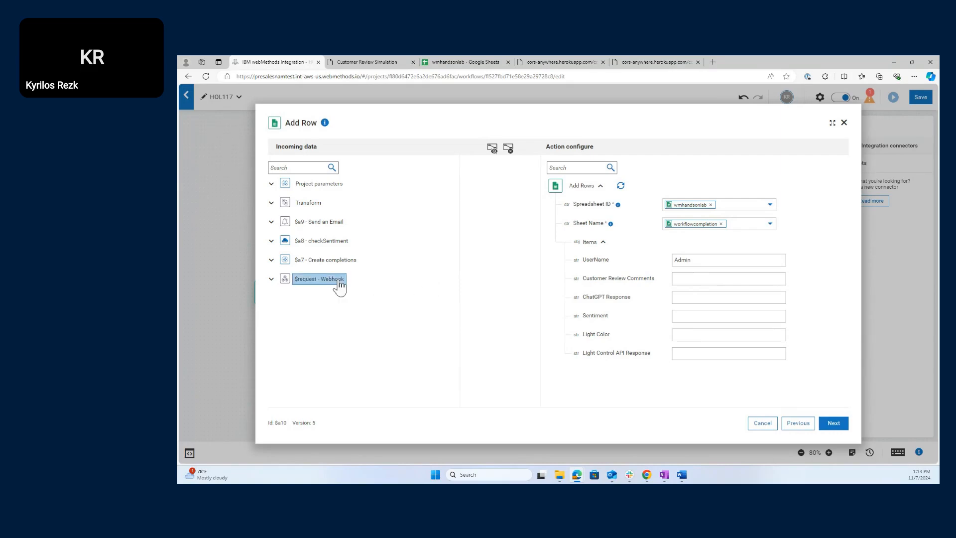
- Map the webhook body's prompt into Customer Review Comments
{"action": "left_click", "coordinate": [271, 280]}
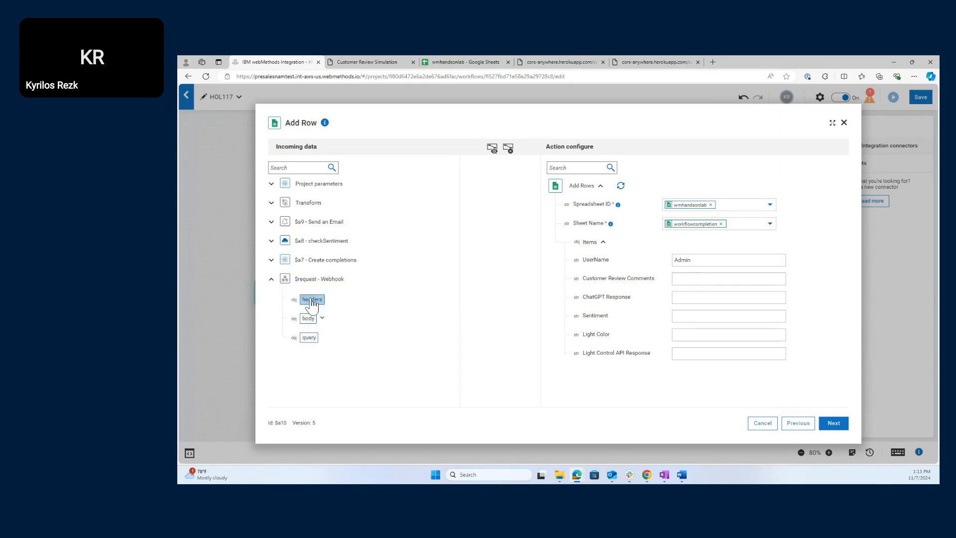
{"action": "left_click", "coordinate": [322, 318]}
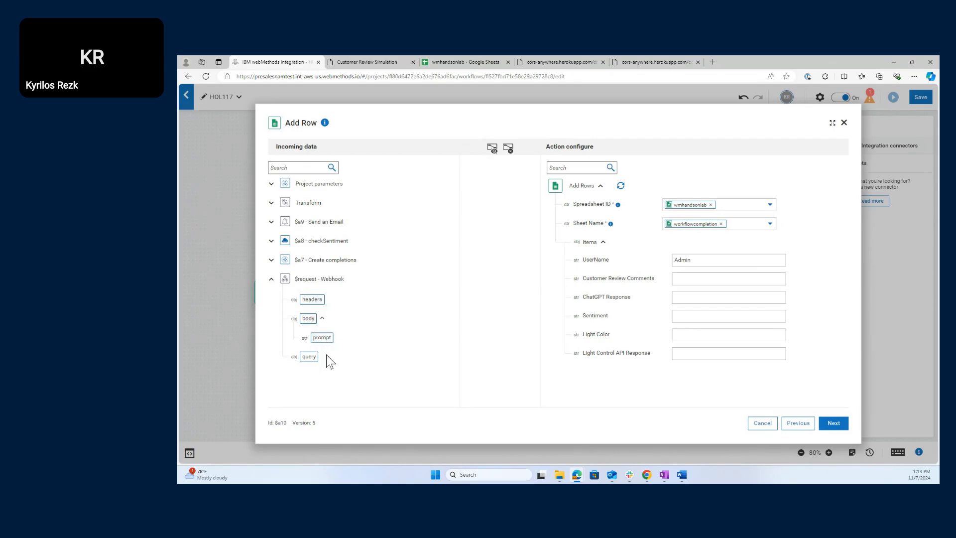
{"action": "left_click_drag", "start_coordinate": [321, 337], "coordinate": [714, 288]}
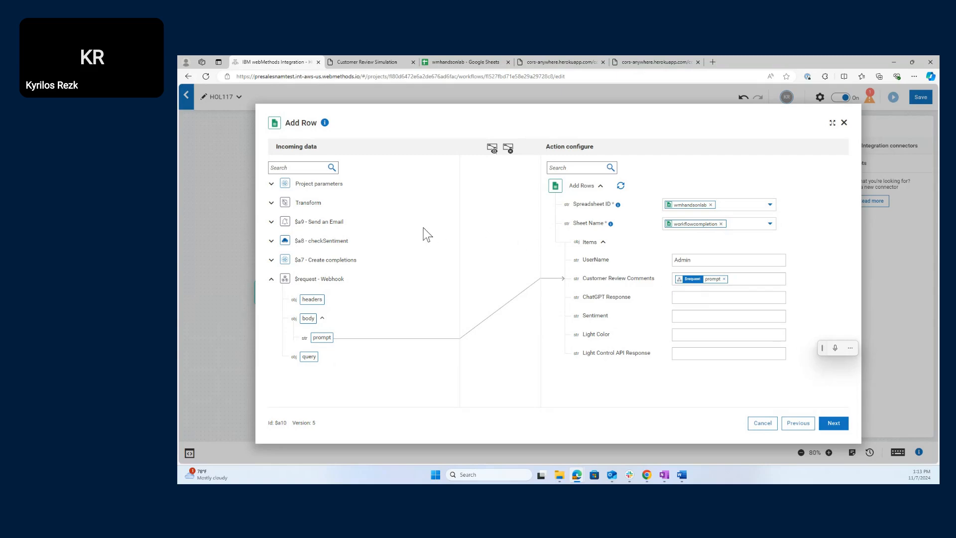
- Map Create completions data > choices > text into ChatGPT Response, then collapse data
{"action": "left_click", "coordinate": [271, 260]}
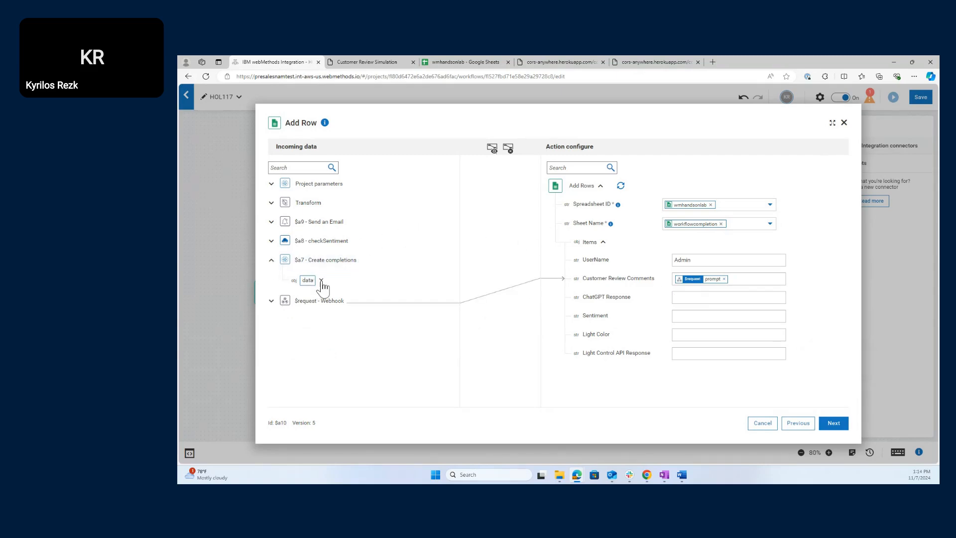
{"action": "left_click", "coordinate": [322, 281]}
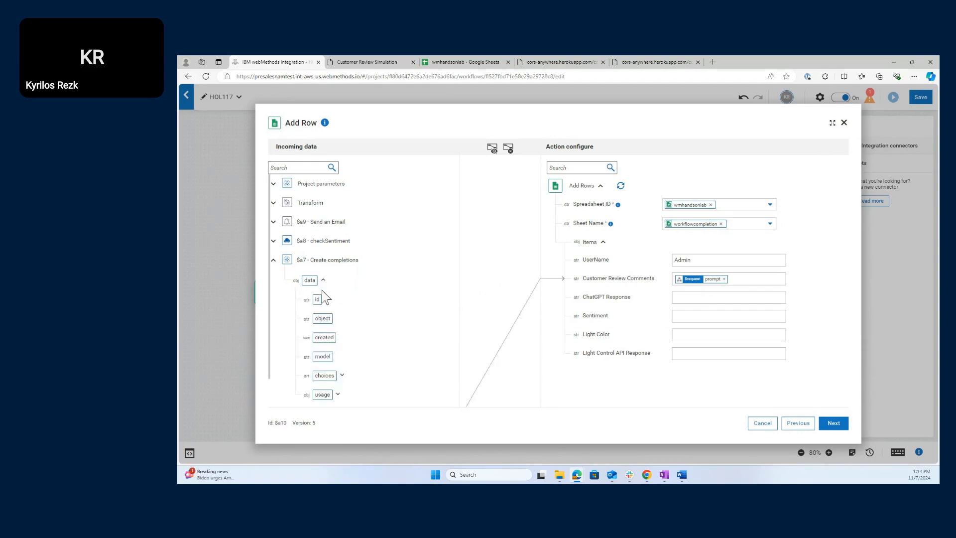
{"action": "scroll", "coordinate": [324, 299], "scroll_direction": "down", "scroll_amount": 1}
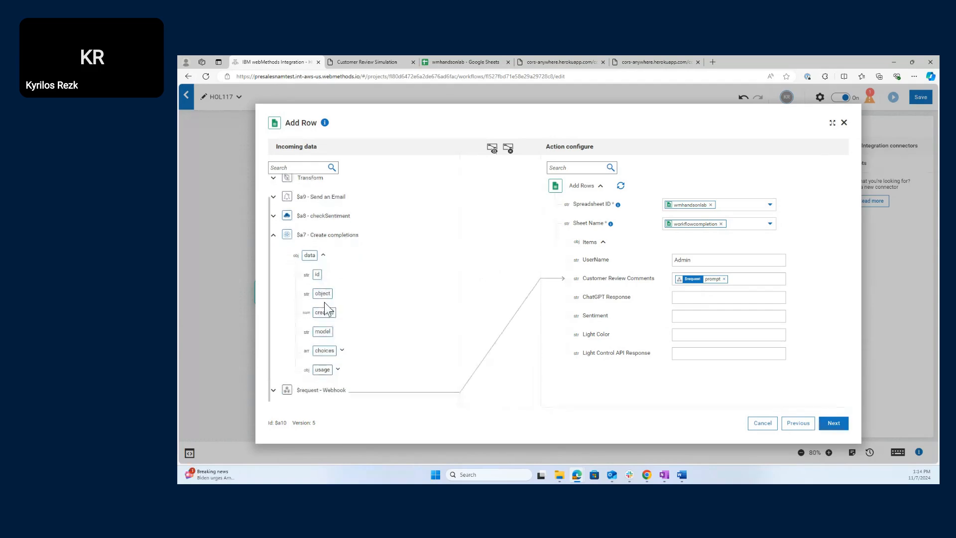
{"action": "left_click", "coordinate": [342, 350]}
{"action": "scroll", "coordinate": [345, 355], "scroll_direction": "down", "scroll_amount": 3}
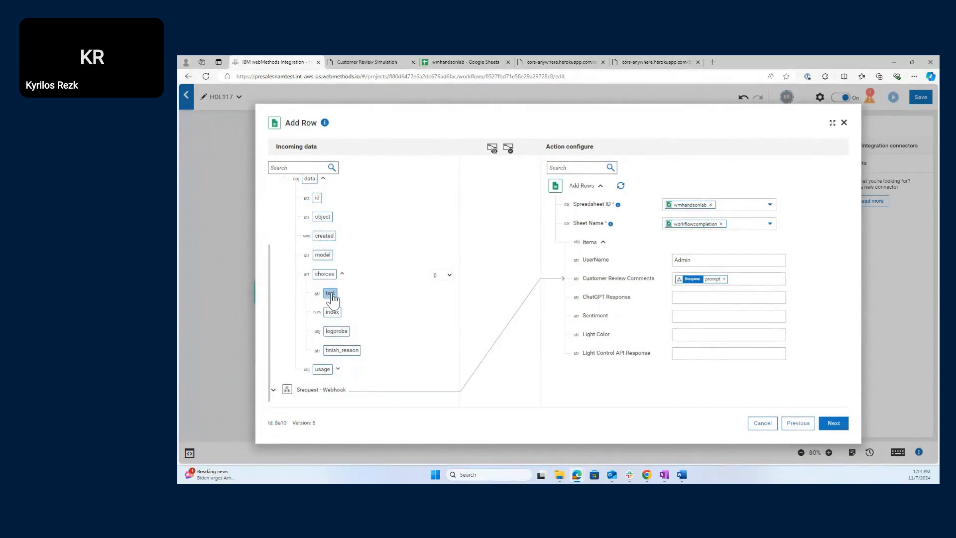
{"action": "left_click_drag", "start_coordinate": [331, 294], "coordinate": [698, 304]}
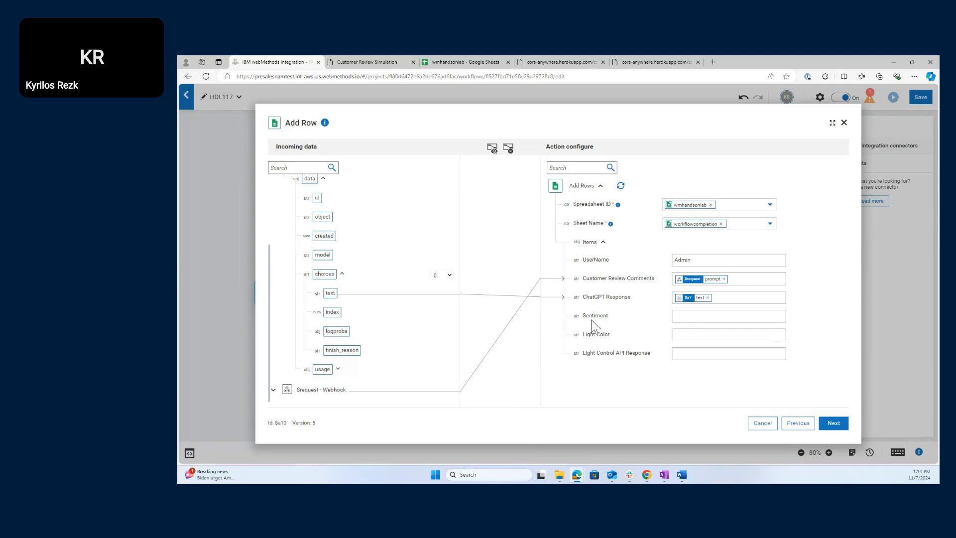
{"action": "scroll", "coordinate": [398, 337], "scroll_direction": "up", "scroll_amount": 2}
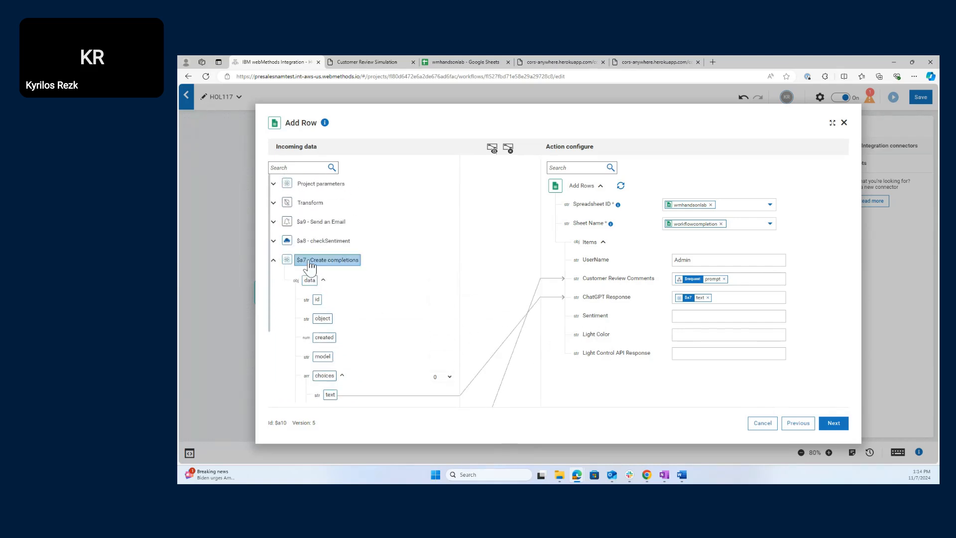
{"action": "left_click", "coordinate": [323, 280]}
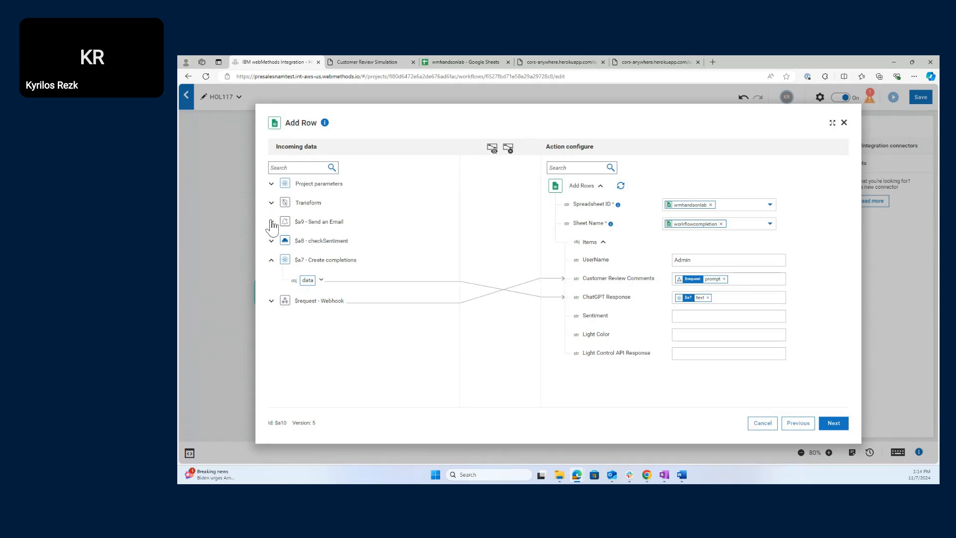
- Map checkSentiment's sentiment to the Sentiment column and color to Light Color
{"action": "left_click", "coordinate": [272, 203]}
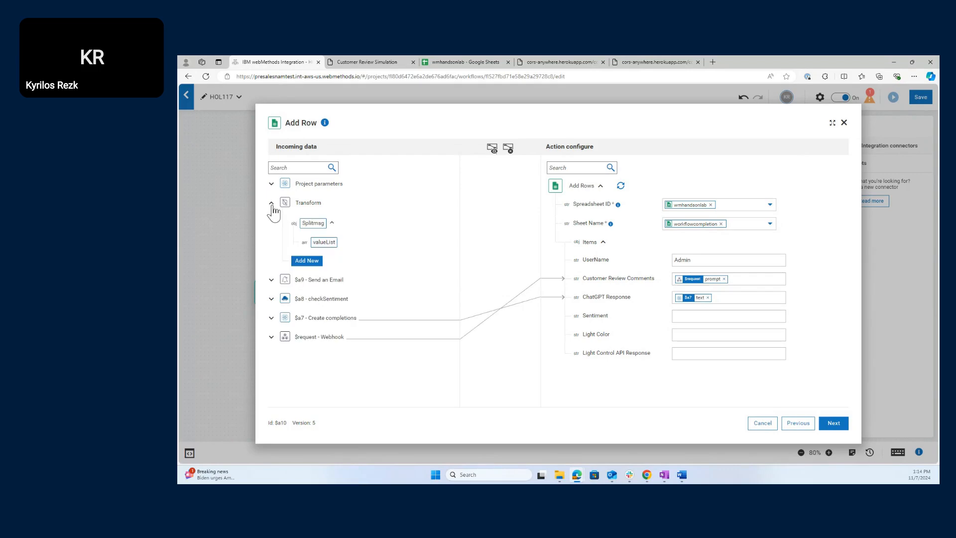
{"action": "left_click", "coordinate": [272, 279]}
{"action": "left_click", "coordinate": [271, 260]}
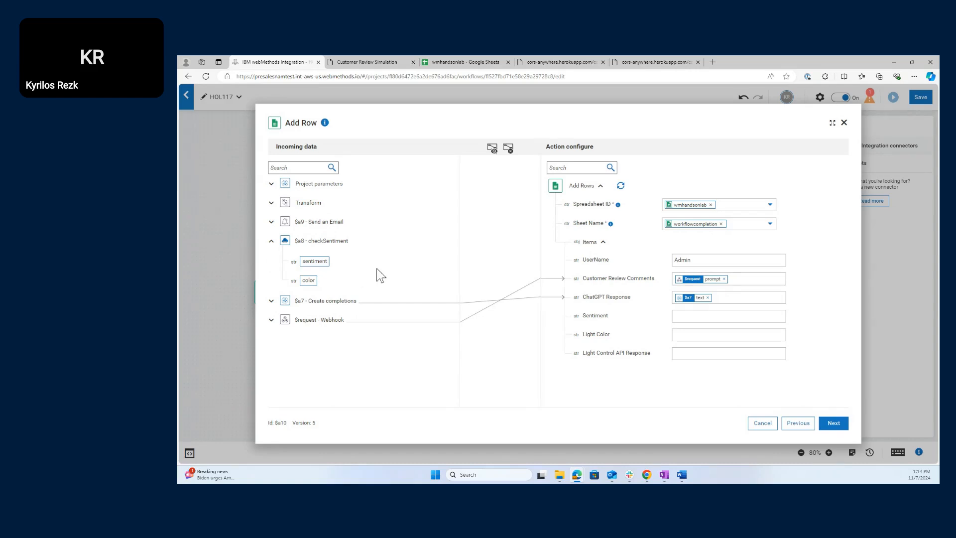
{"action": "left_click", "coordinate": [310, 242]}
{"action": "left_click_drag", "start_coordinate": [323, 266], "coordinate": [702, 325]}
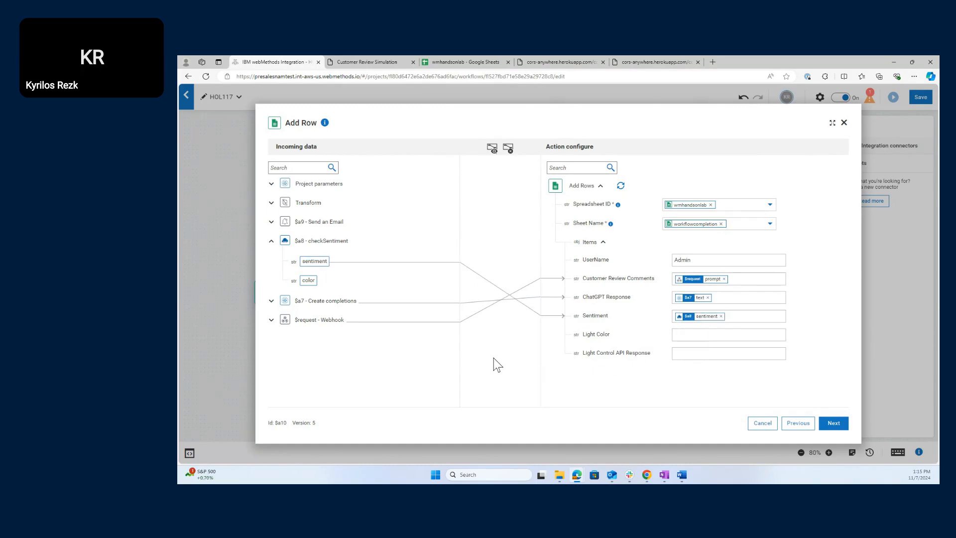
{"action": "left_click_drag", "start_coordinate": [309, 280], "coordinate": [767, 357]}
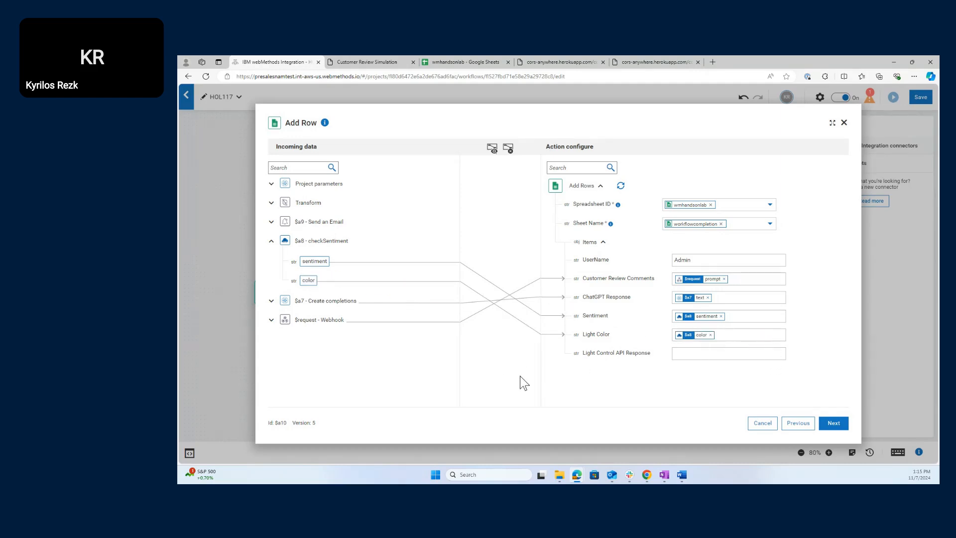
{"action": "left_click", "coordinate": [830, 424]}
- Test Add Row, confirm the output shows updatedRows 1, and complete the step
{"action": "left_click", "coordinate": [842, 427]}
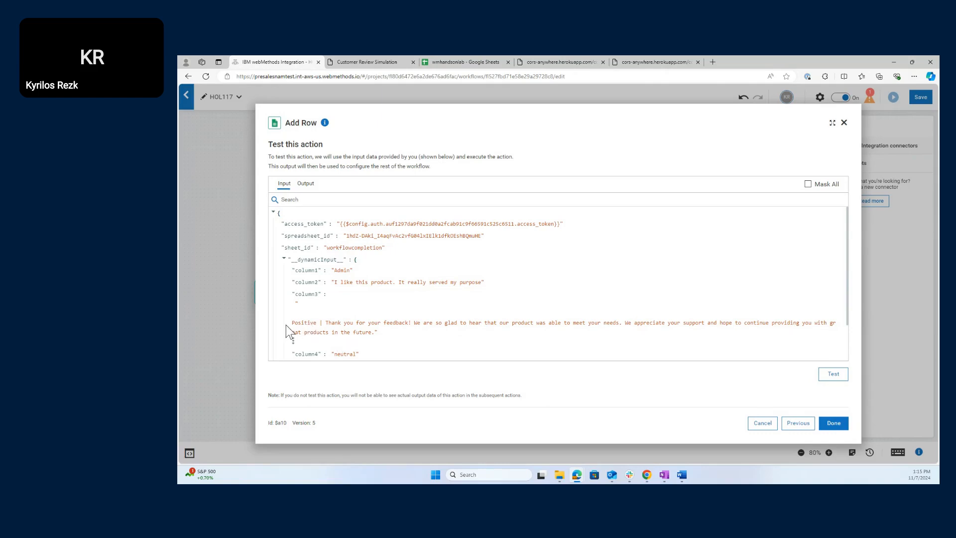
{"action": "scroll", "coordinate": [408, 323], "scroll_direction": "down", "scroll_amount": 2}
{"action": "scroll", "coordinate": [408, 324], "scroll_direction": "up", "scroll_amount": 1}
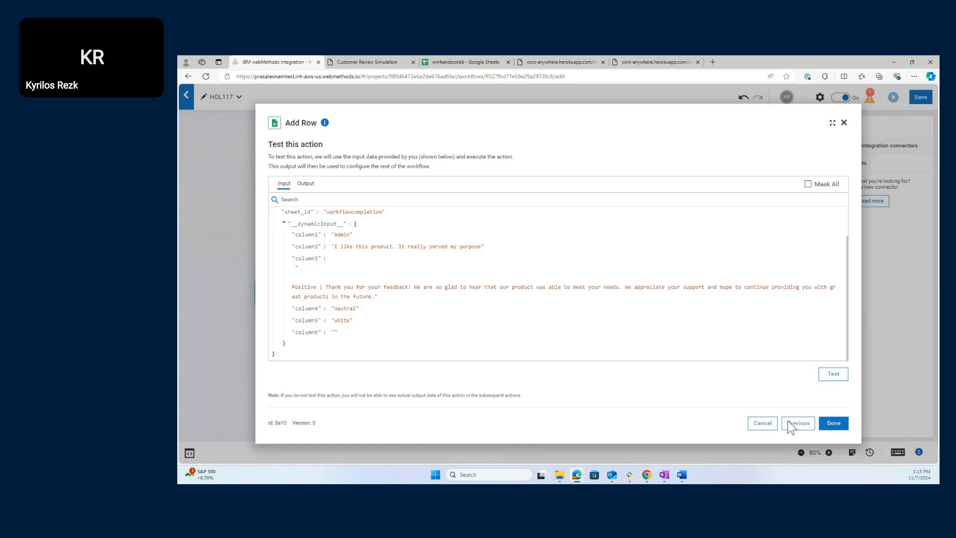
{"action": "left_click", "coordinate": [832, 378]}
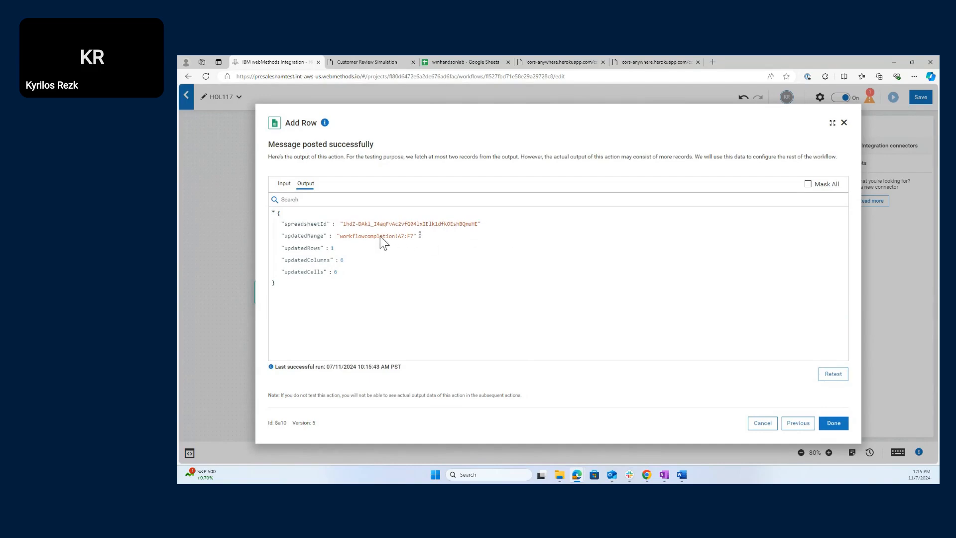
{"action": "left_click_drag", "start_coordinate": [288, 247], "coordinate": [355, 247]}
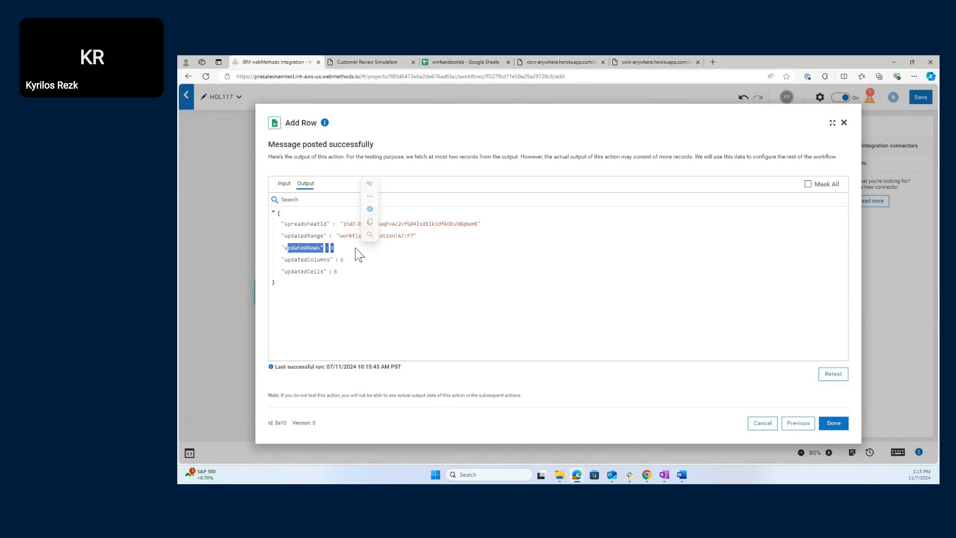
{"action": "left_click", "coordinate": [369, 309]}
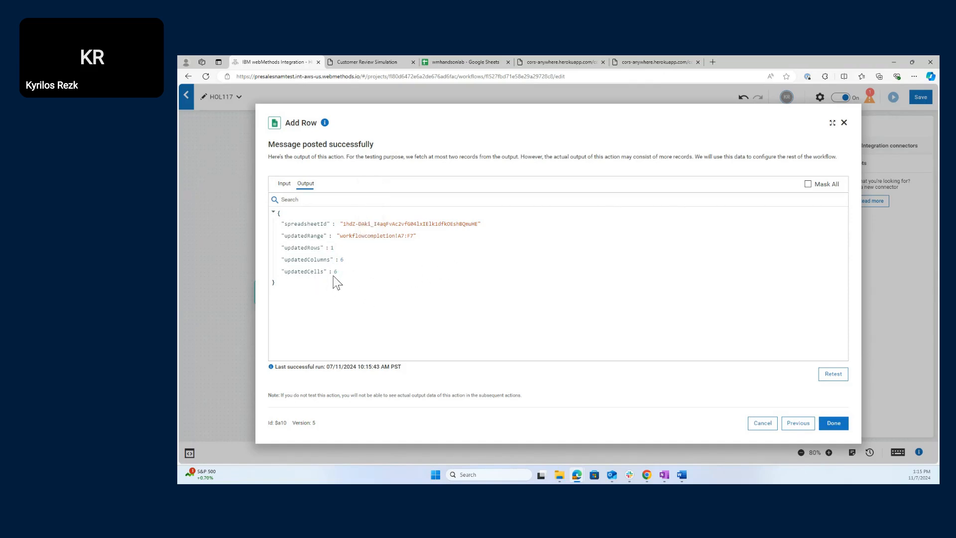
{"action": "left_click", "coordinate": [830, 428]}
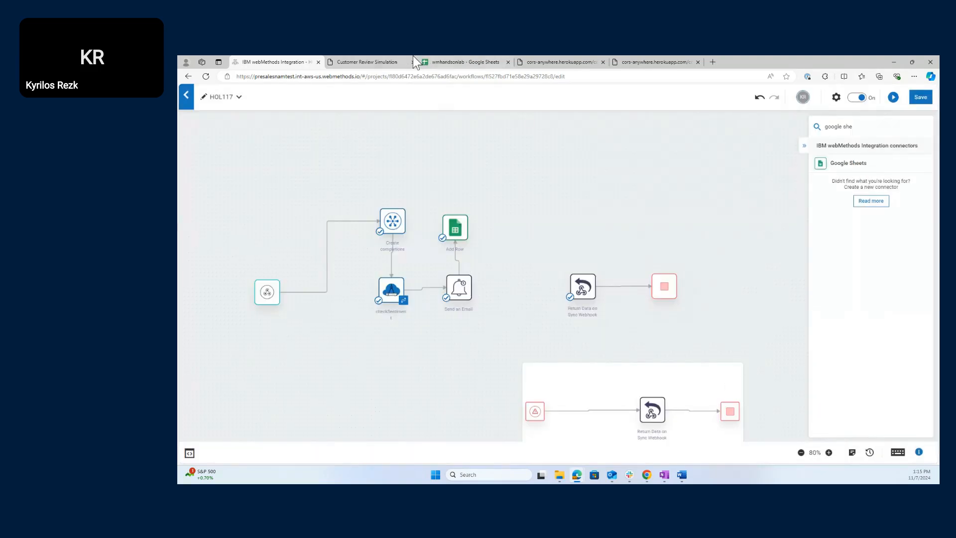
{"action": "left_click", "coordinate": [484, 58]}
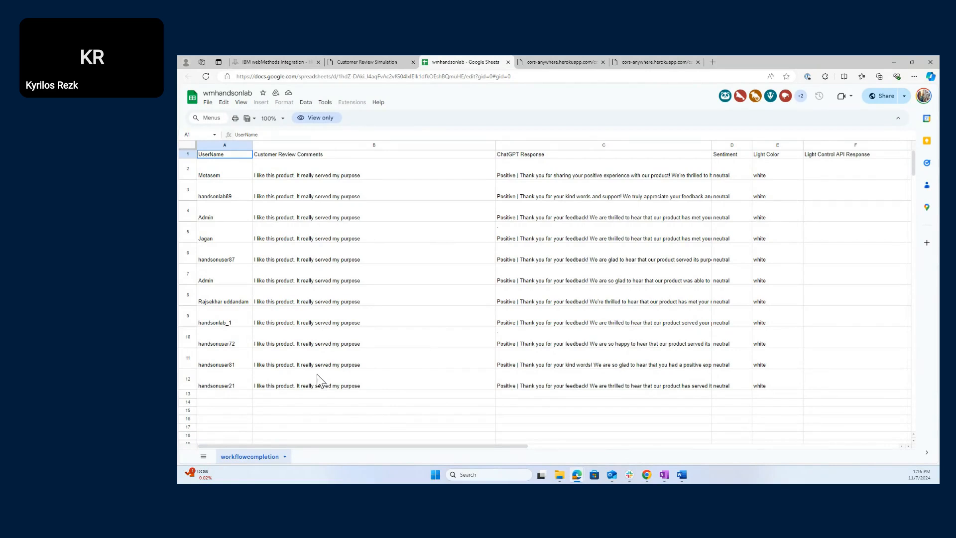
{"action": "scroll", "coordinate": [282, 363], "scroll_direction": "down", "scroll_amount": 1}
{"action": "left_click", "coordinate": [278, 60]}
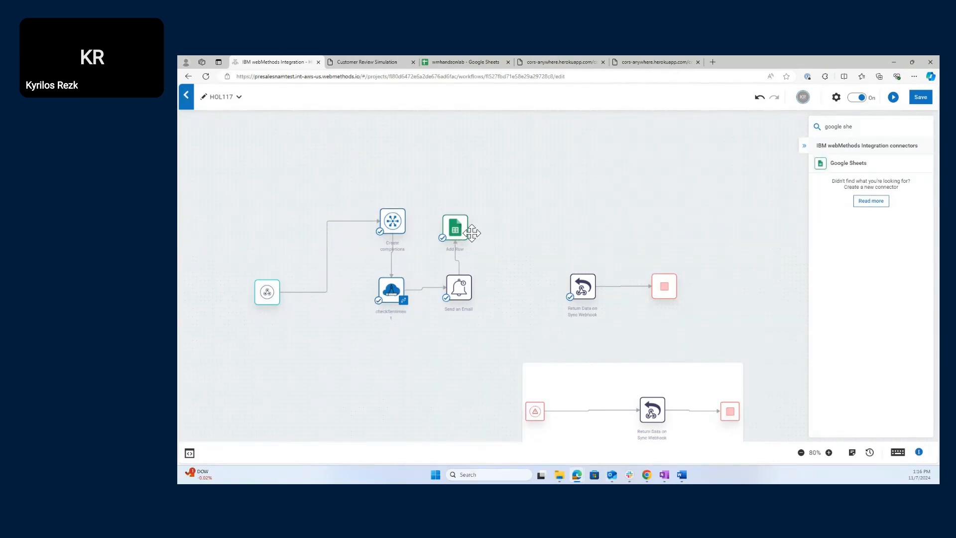
- Connect the Add Row node to the Return Data on Sync Webhook node on the HOL117 canvas
{"action": "mouse_move", "coordinate": [455, 224]}
{"action": "left_click_drag", "start_coordinate": [468, 227], "coordinate": [582, 287]}
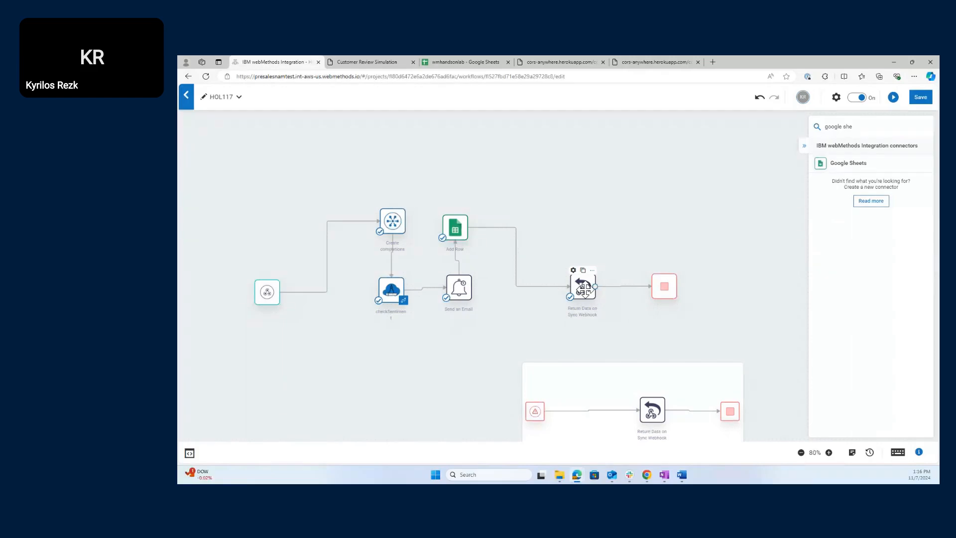
- Open Return Data on Sync Webhook settings and advance to its mapping page, showing the Access-Control-Allow-Origin header
{"action": "double_click", "coordinate": [584, 289]}
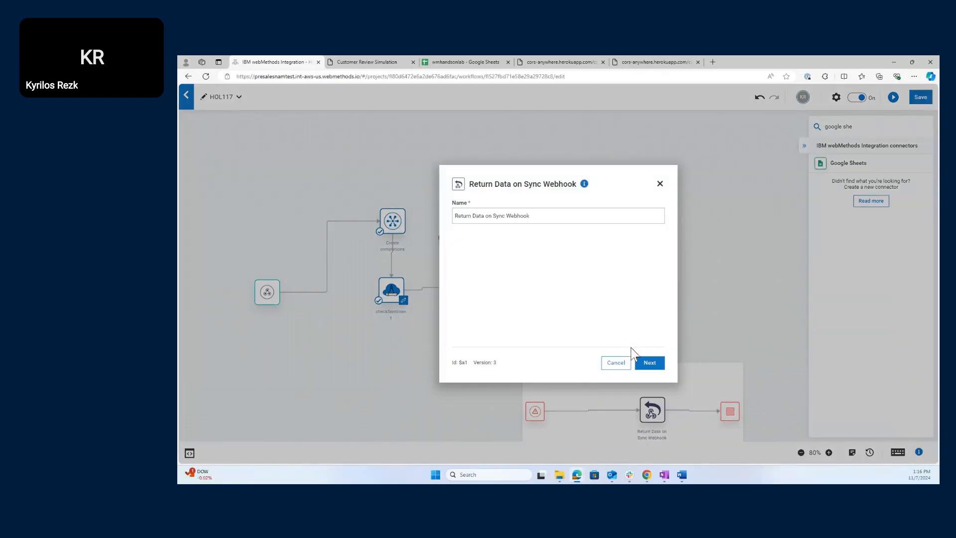
{"action": "left_click", "coordinate": [650, 363]}
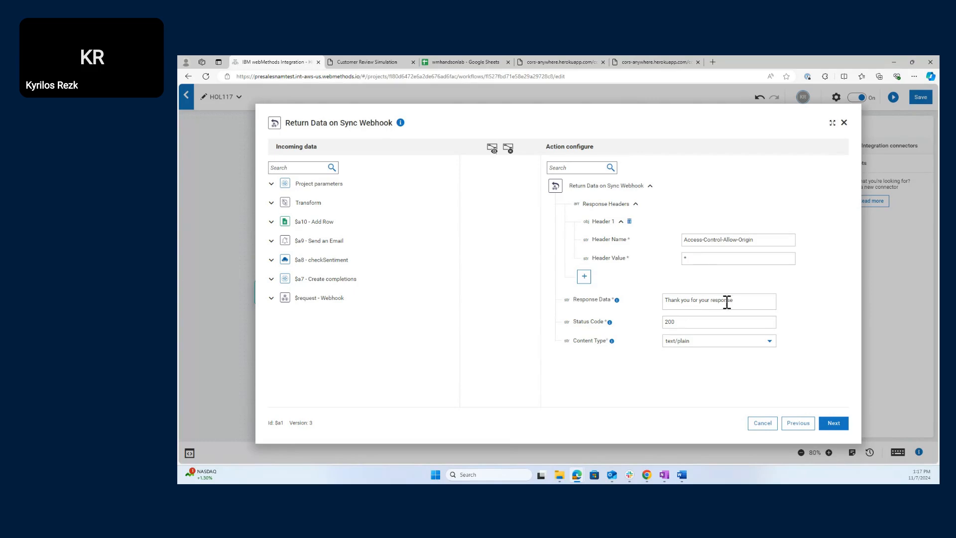
- Replace the fixed thank-you Response Data text with checkSentiment's sentiment field, followed by a new line
{"action": "left_click_drag", "start_coordinate": [738, 301], "coordinate": [654, 302]}
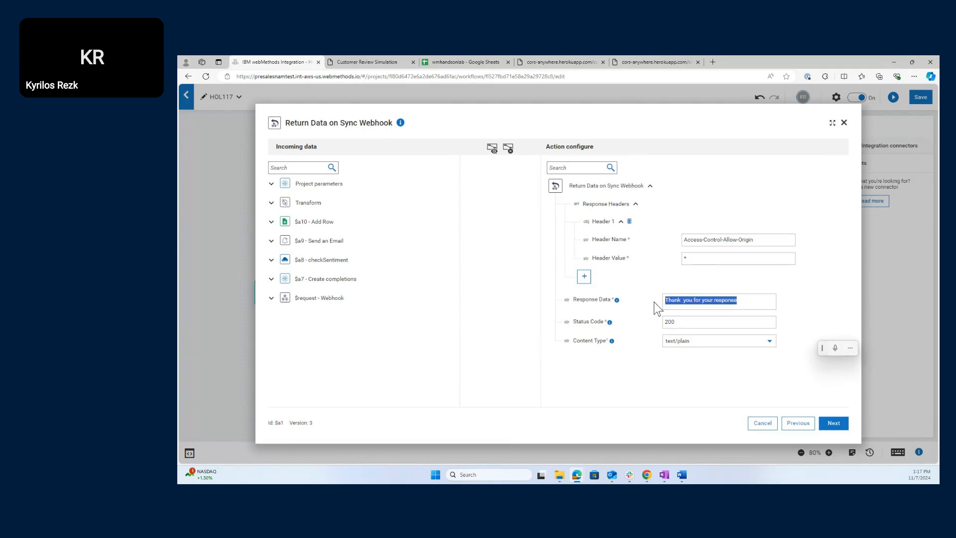
{"action": "key", "text": "BackSpace"}
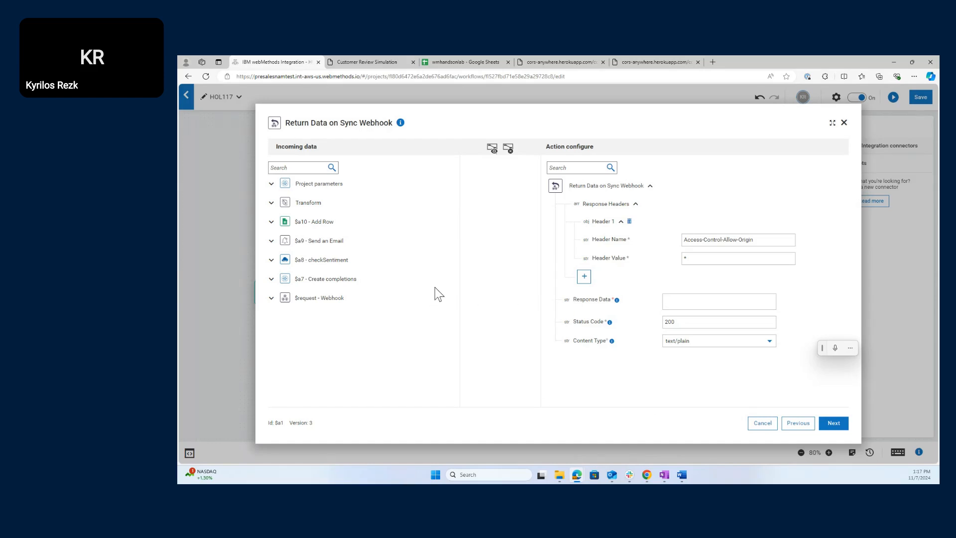
{"action": "left_click", "coordinate": [271, 260]}
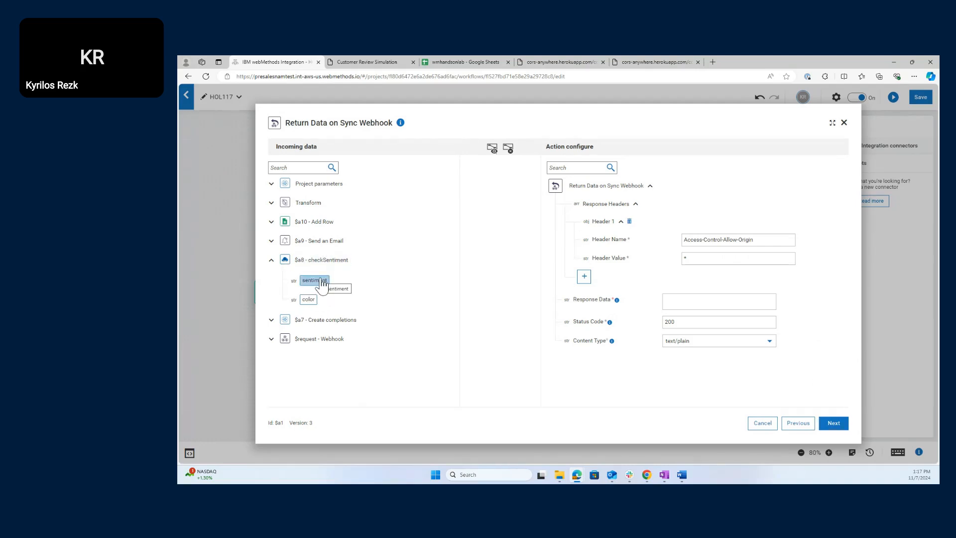
{"action": "left_click_drag", "start_coordinate": [319, 281], "coordinate": [689, 304]}
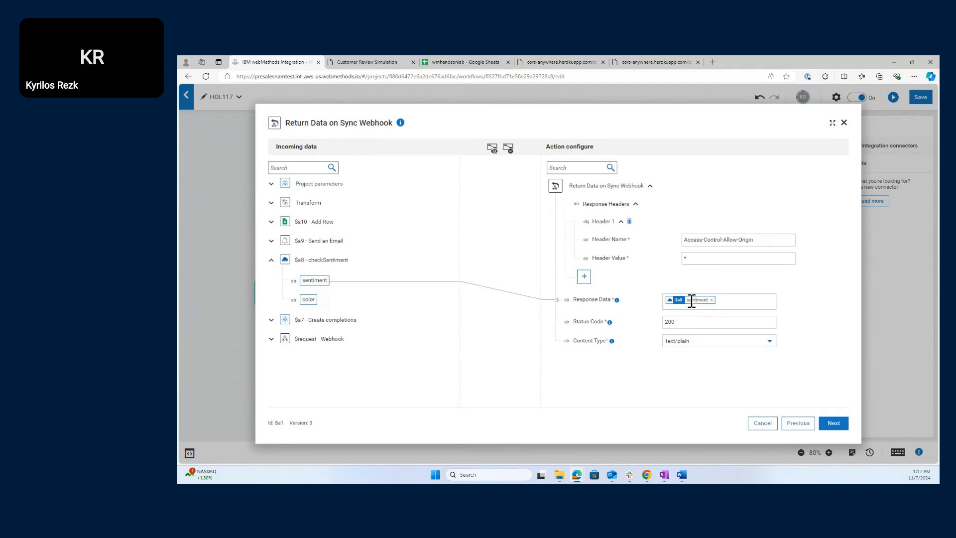
{"action": "left_click", "coordinate": [722, 301]}
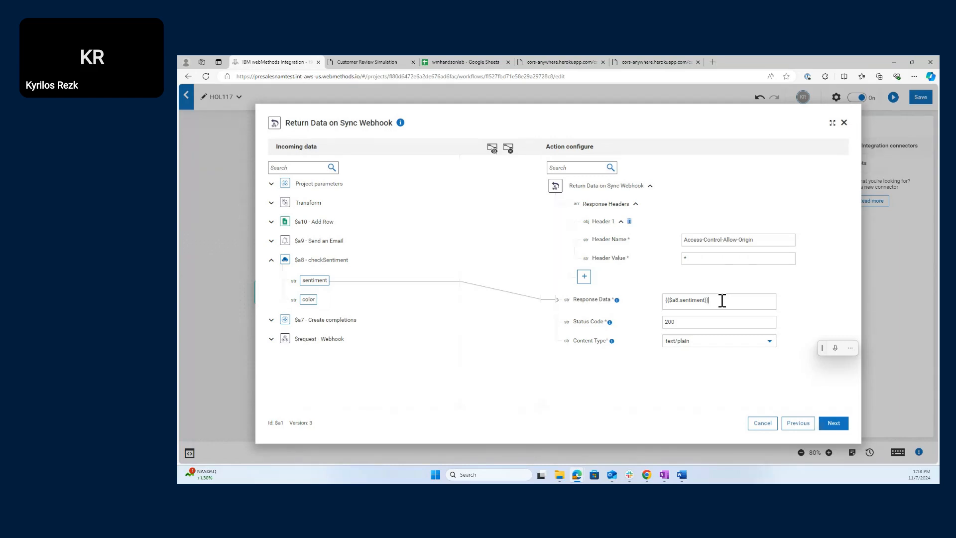
{"action": "key", "text": "Return"}
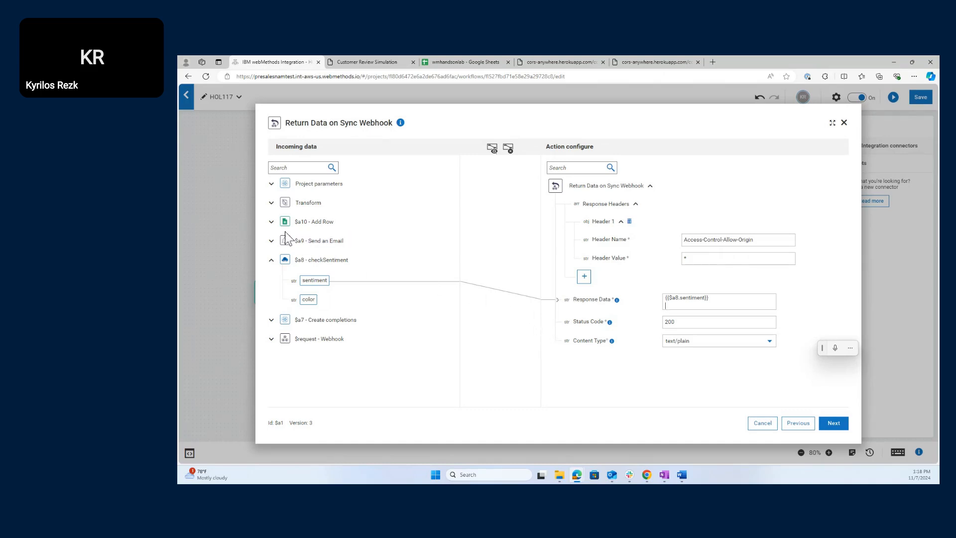
- Add Transform's valueList[1] to Response Data on the line after the sentiment
{"action": "left_click", "coordinate": [271, 203]}
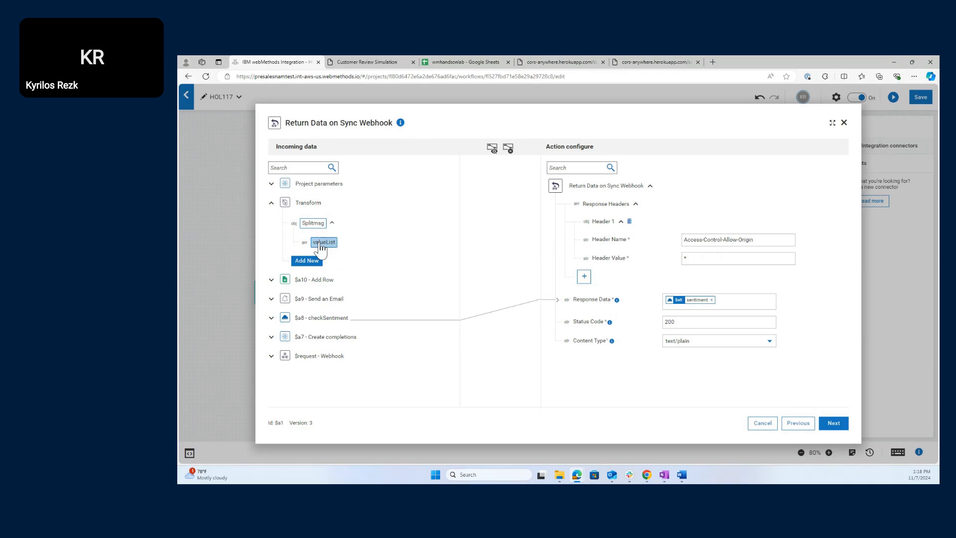
{"action": "left_click_drag", "start_coordinate": [319, 246], "coordinate": [735, 307]}
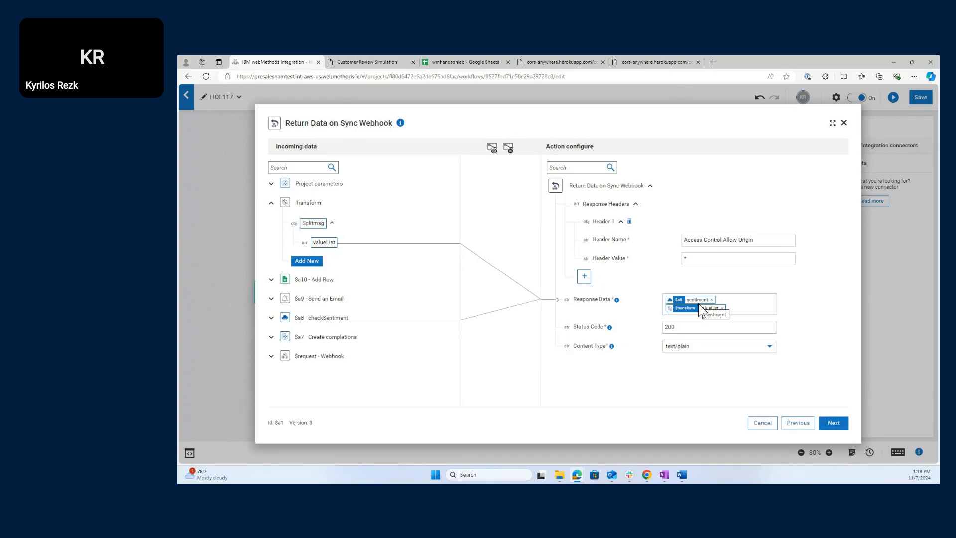
{"action": "left_click", "coordinate": [738, 300]}
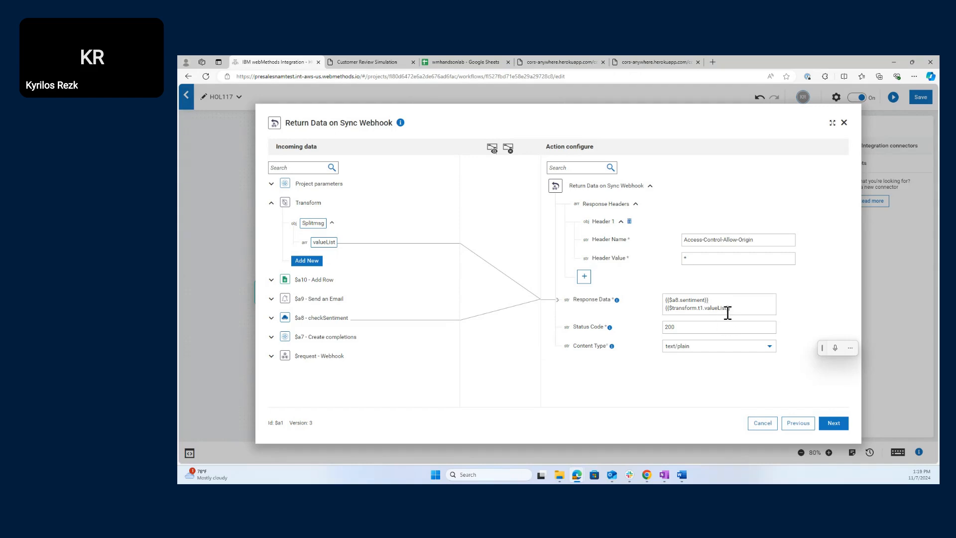
{"action": "left_click", "coordinate": [727, 308]}
{"action": "type", "text": "}"}
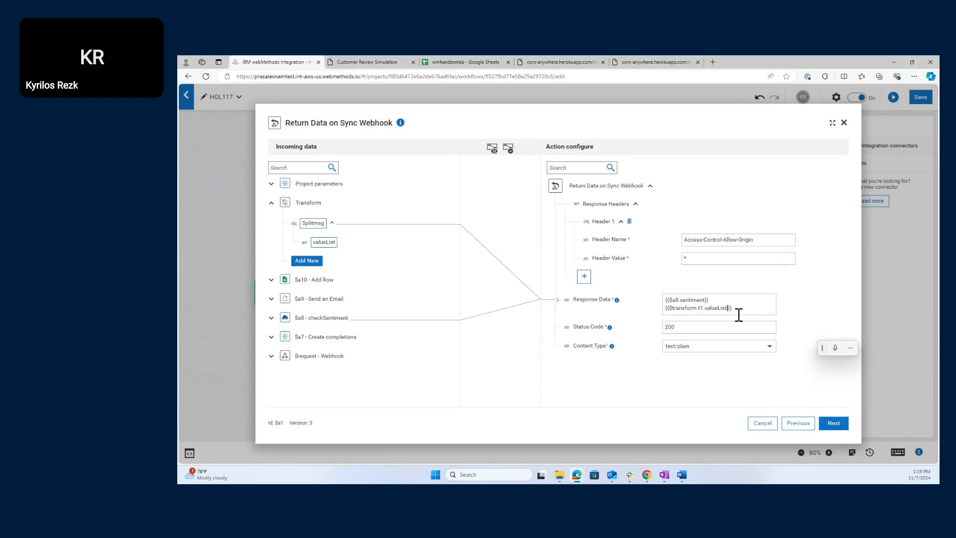
{"action": "type", "text": "1]"}
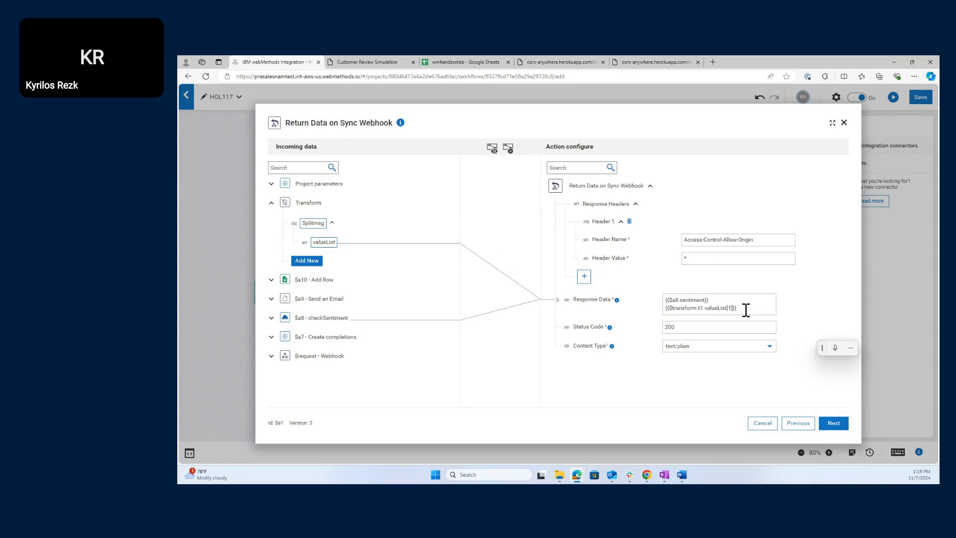
{"action": "left_click", "coordinate": [797, 301]}
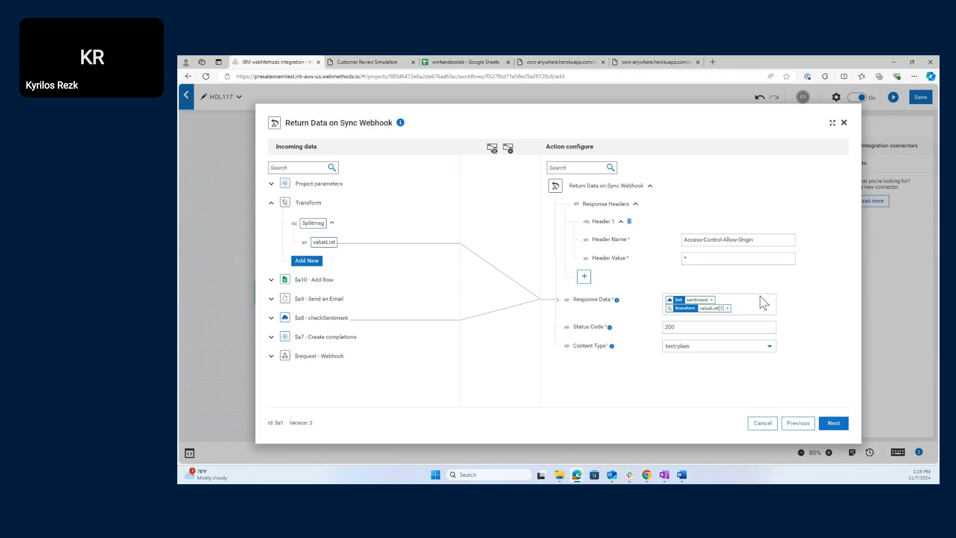
{"action": "left_click", "coordinate": [834, 423]}
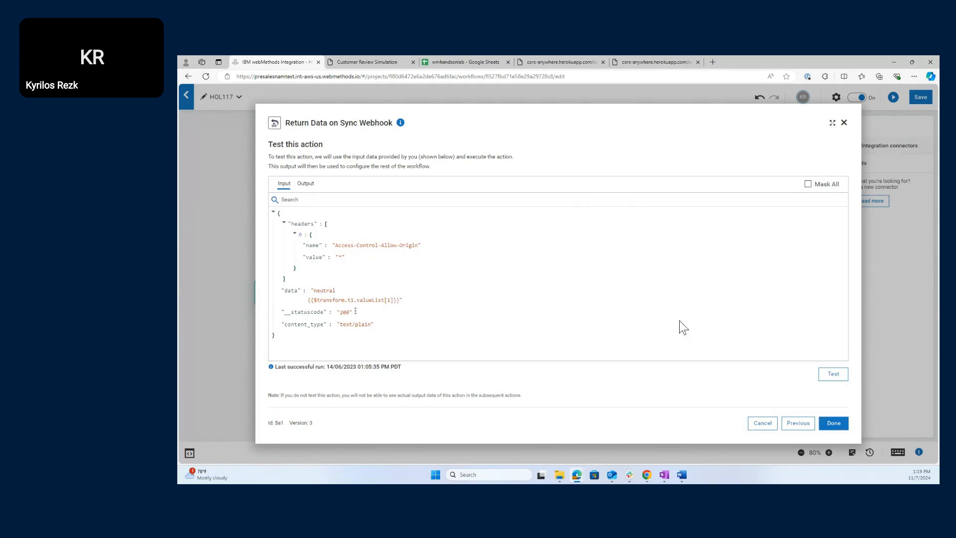
- Test the Return Data step, which returns 'neutral', then save the HOL117 workflow
{"action": "left_click", "coordinate": [835, 376]}
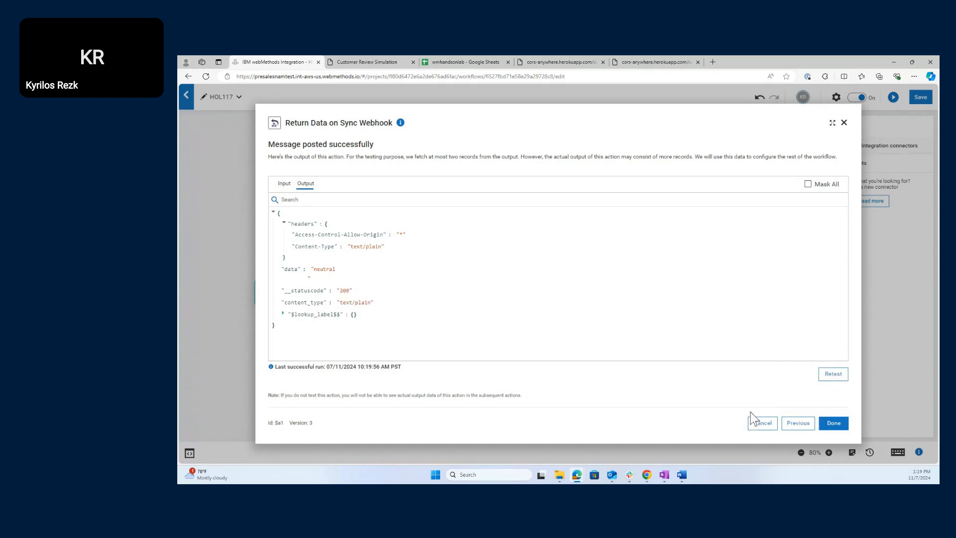
{"action": "left_click", "coordinate": [834, 423]}
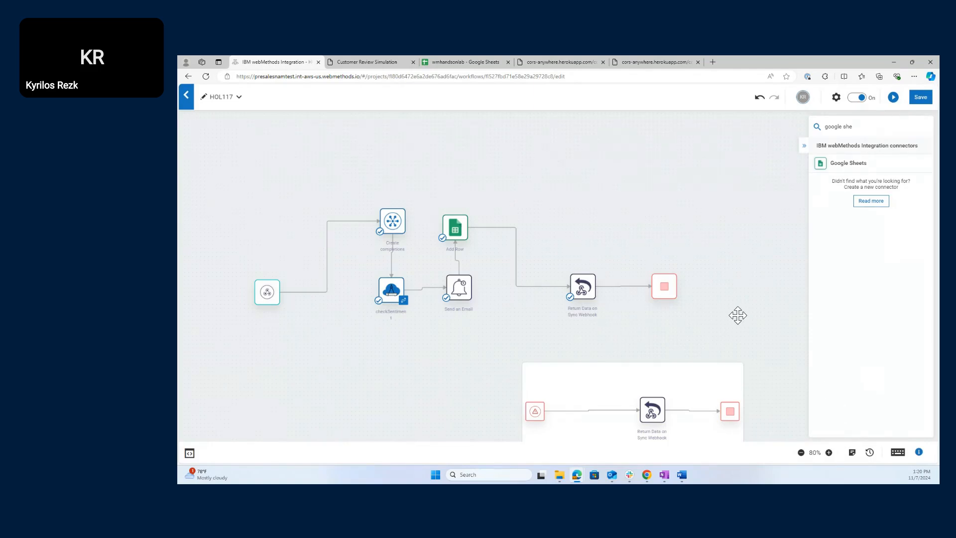
{"action": "left_click", "coordinate": [920, 100]}
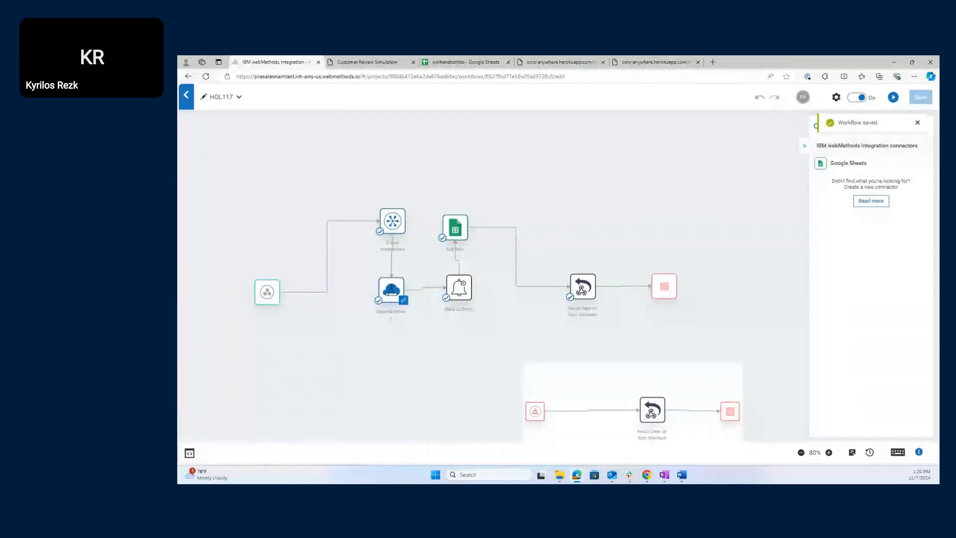
- Check the workflow's Execution settings, then switch to the Customer Review Simulation page
{"action": "left_click", "coordinate": [837, 98]}
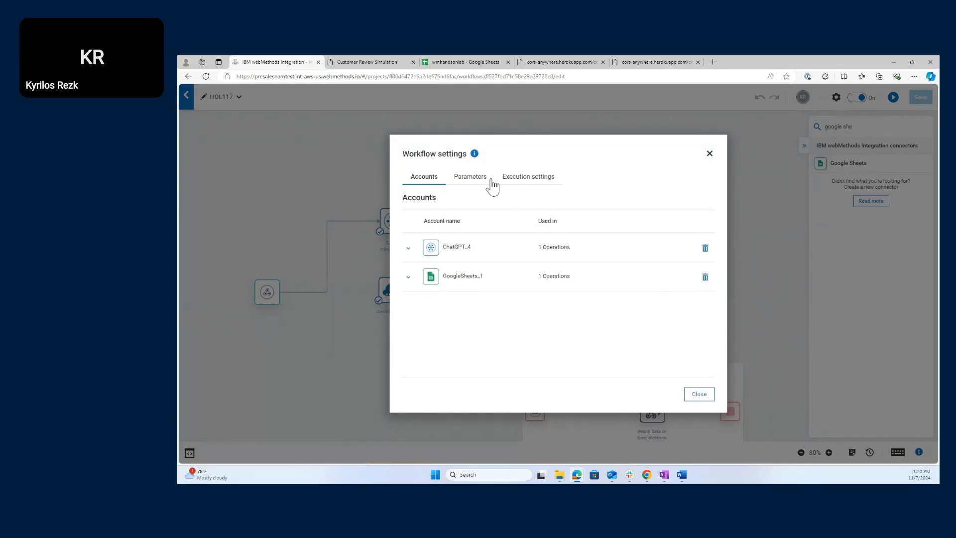
{"action": "left_click", "coordinate": [507, 180]}
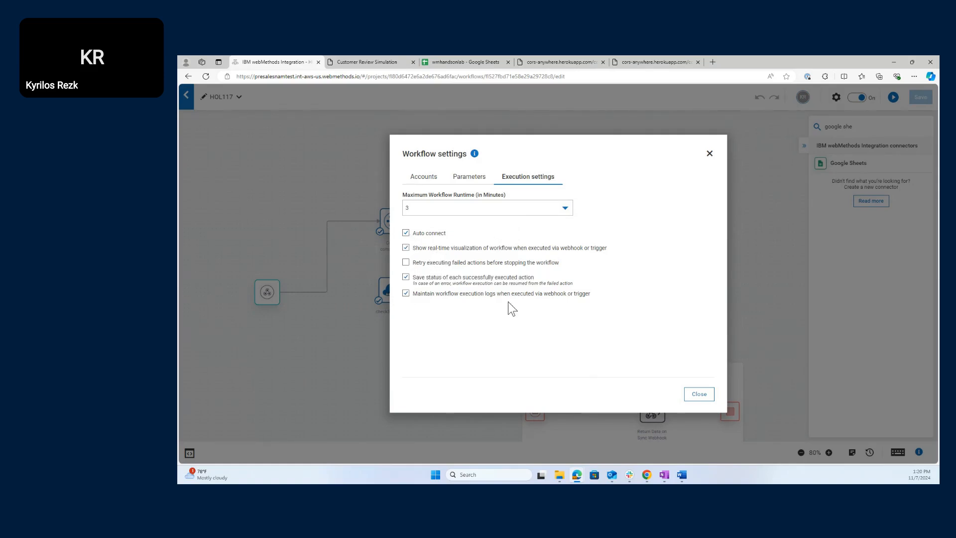
{"action": "left_click", "coordinate": [693, 394]}
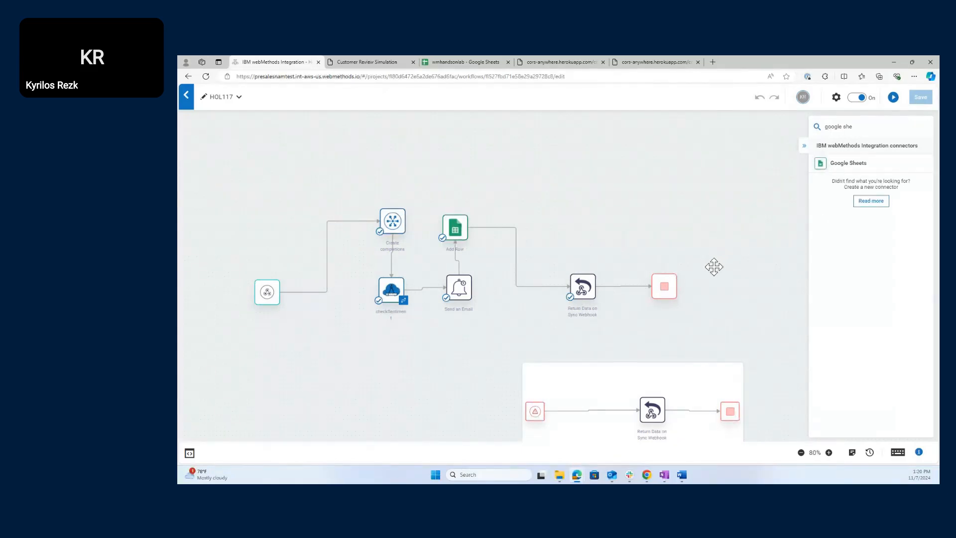
{"action": "left_click_drag", "start_coordinate": [722, 284], "coordinate": [742, 237]}
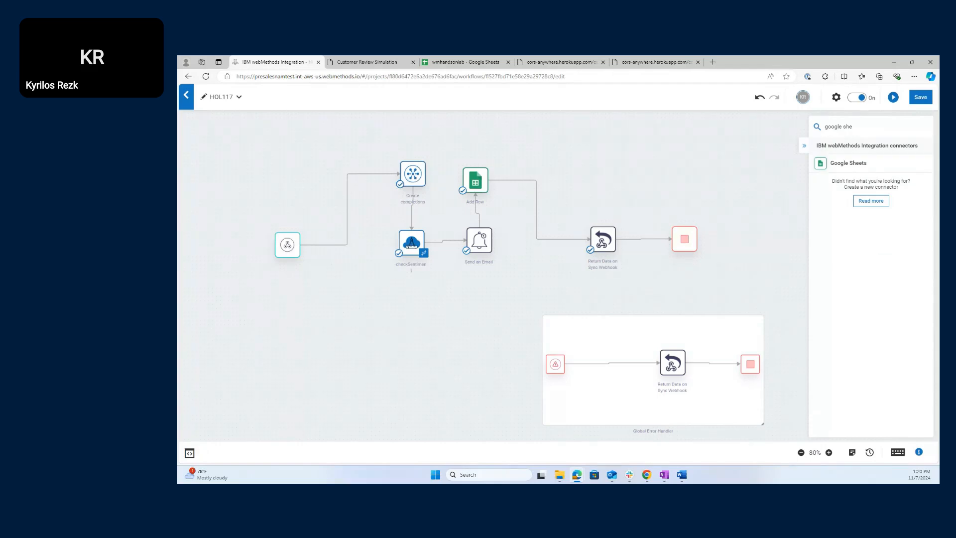
{"action": "left_click", "coordinate": [390, 57]}
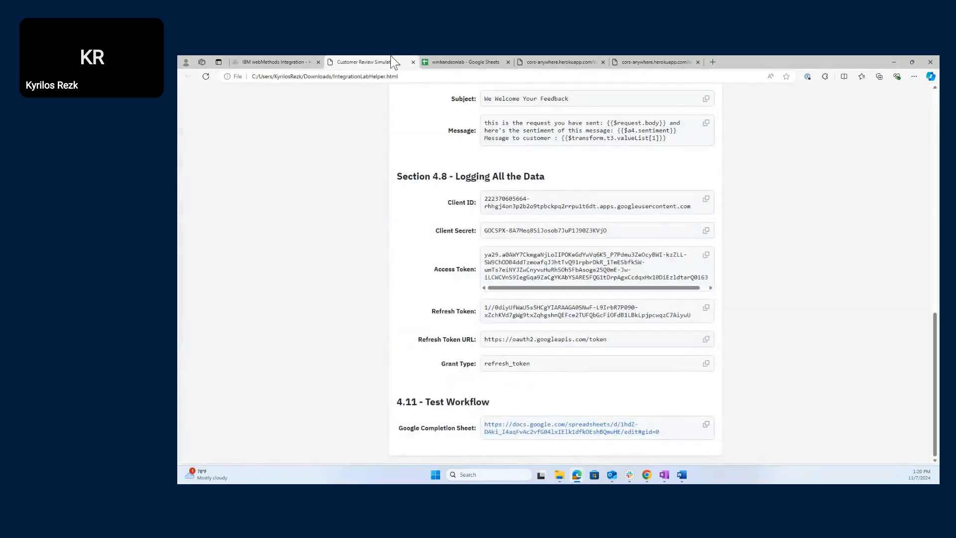
- Submit a five-star review 'I really like this product', which comes back as Response (ERROR)
{"action": "scroll", "coordinate": [395, 336], "scroll_direction": "up", "scroll_amount": 15}
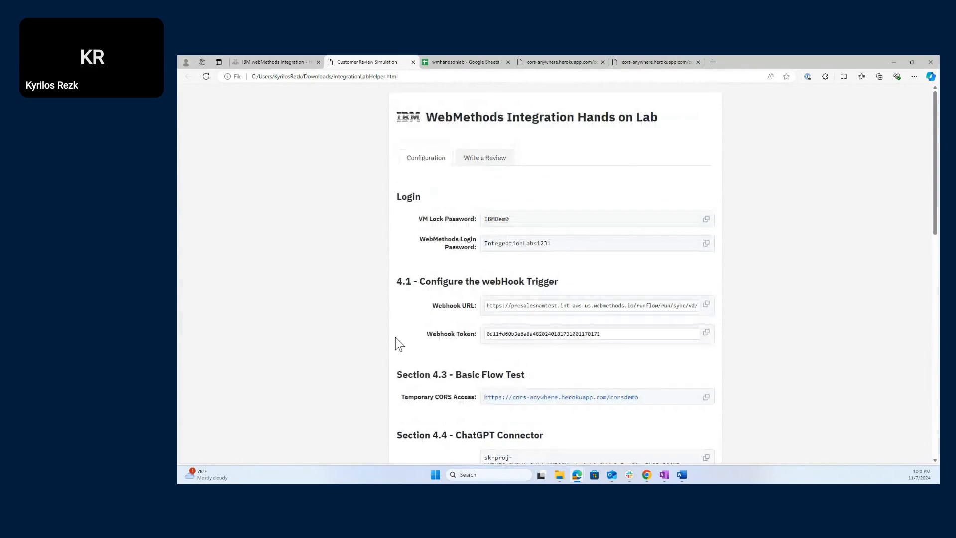
{"action": "left_click", "coordinate": [498, 172]}
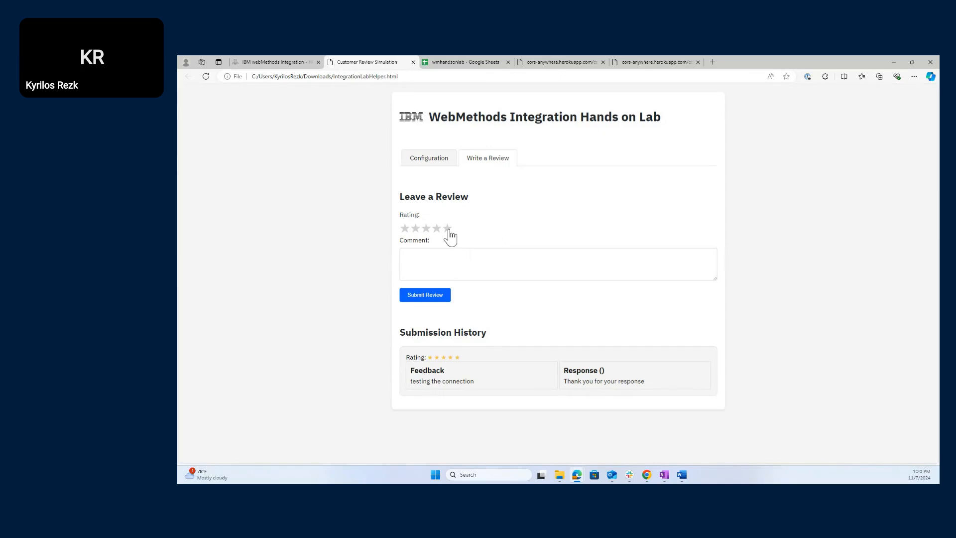
{"action": "left_click", "coordinate": [501, 269]}
{"action": "type", "text": "I reall"}
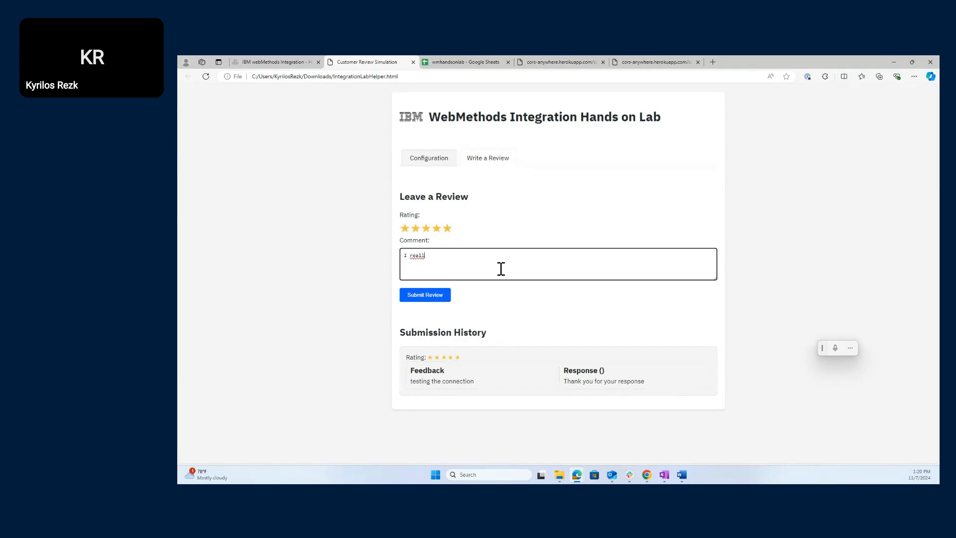
{"action": "type", "text": "y like this product"}
{"action": "left_click", "coordinate": [440, 298]}
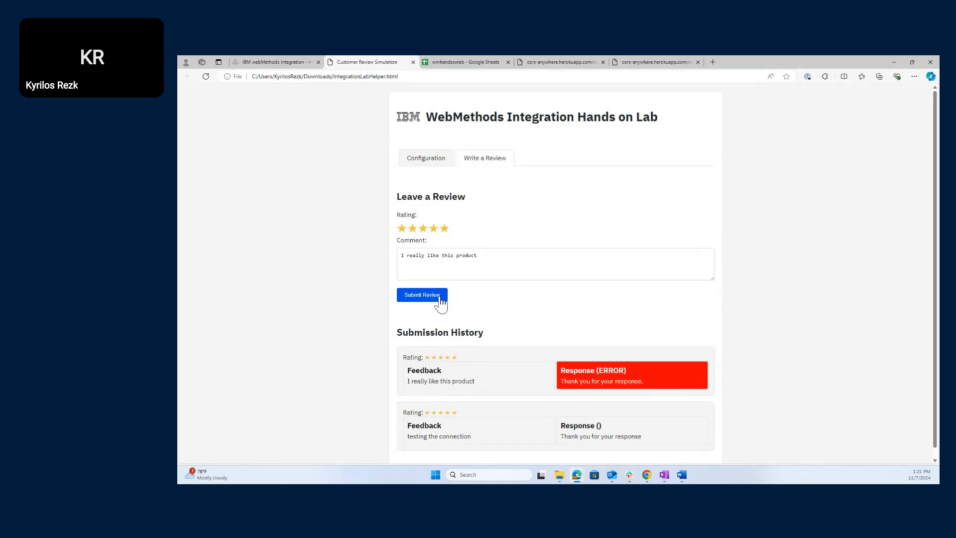
{"action": "scroll", "coordinate": [384, 348], "scroll_direction": "down", "scroll_amount": 1}
{"action": "scroll", "coordinate": [384, 349], "scroll_direction": "up", "scroll_amount": 1}
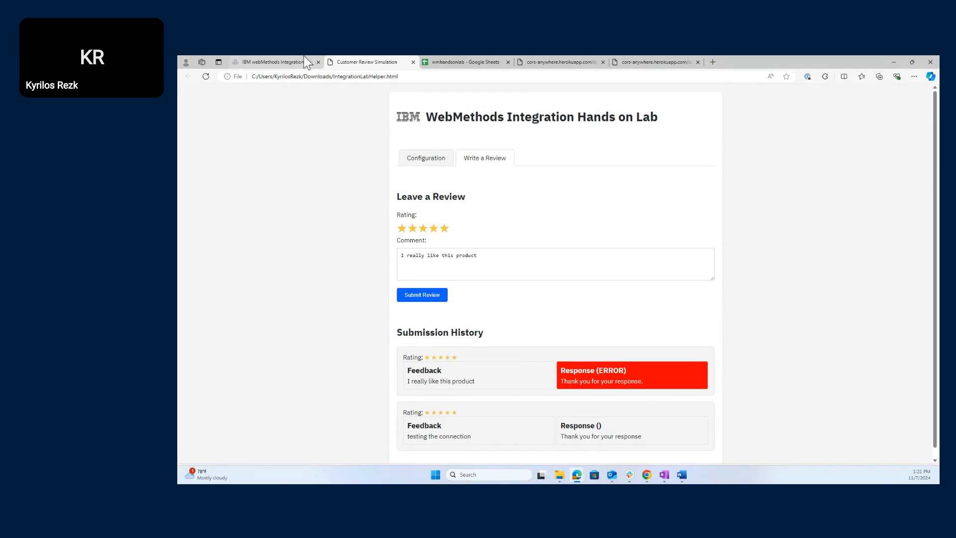
- Reload the helper page's Configuration section, then copy the URL from the workflow's webhook trigger settings
{"action": "left_click", "coordinate": [424, 164]}
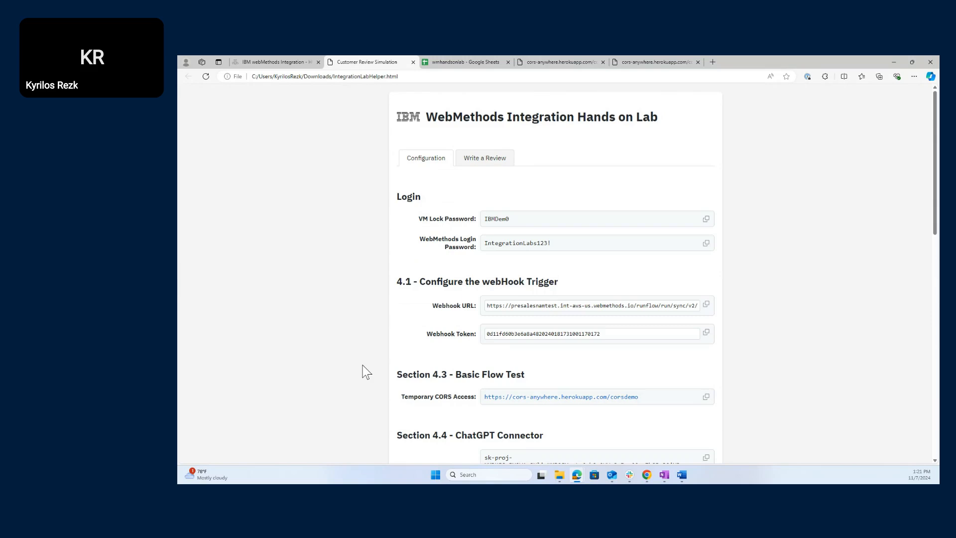
{"action": "left_click", "coordinate": [206, 76]}
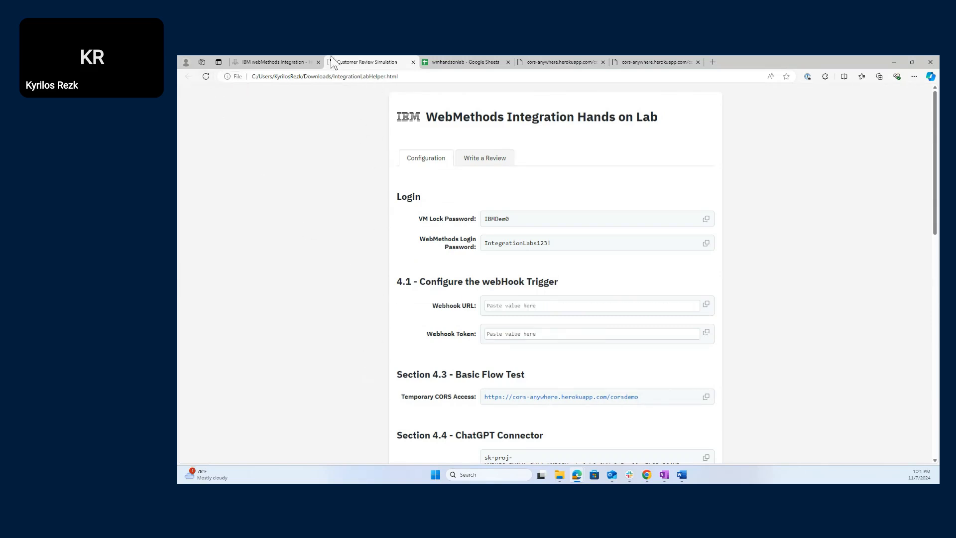
{"action": "left_click", "coordinate": [275, 62]}
{"action": "left_click", "coordinate": [287, 244]}
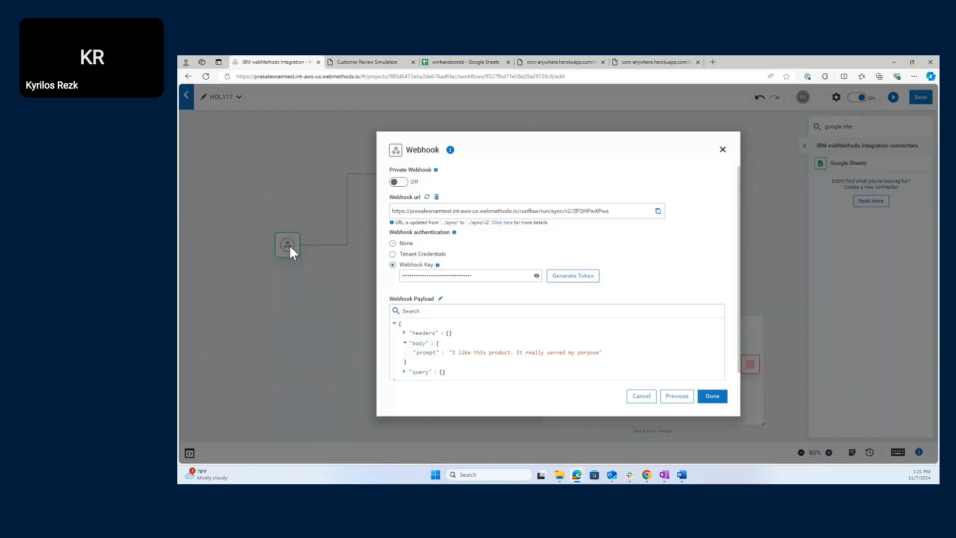
{"action": "left_click", "coordinate": [657, 211]}
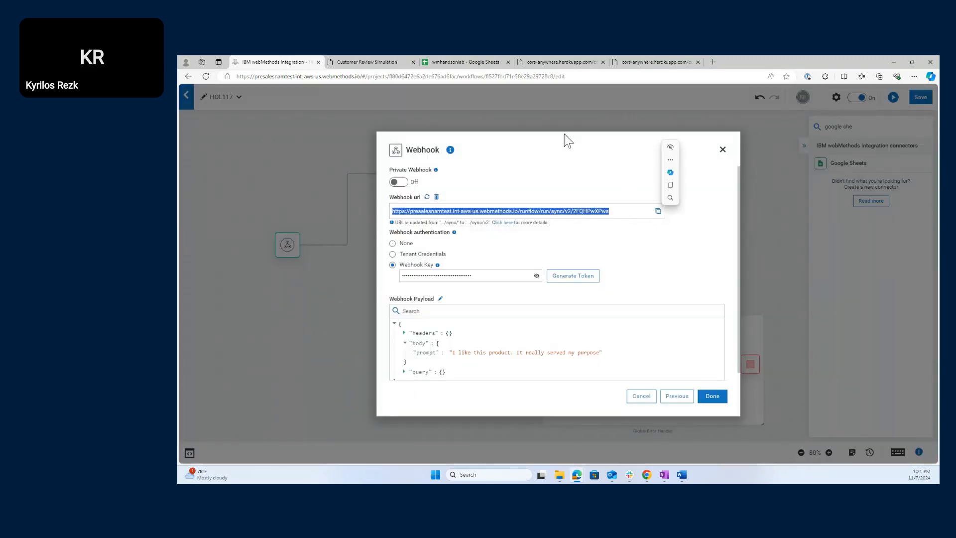
{"action": "left_click", "coordinate": [347, 62]}
- Paste the webhook URL into the Webhook URL field and copy the workflow's Webhook Key
{"action": "left_click", "coordinate": [537, 306]}
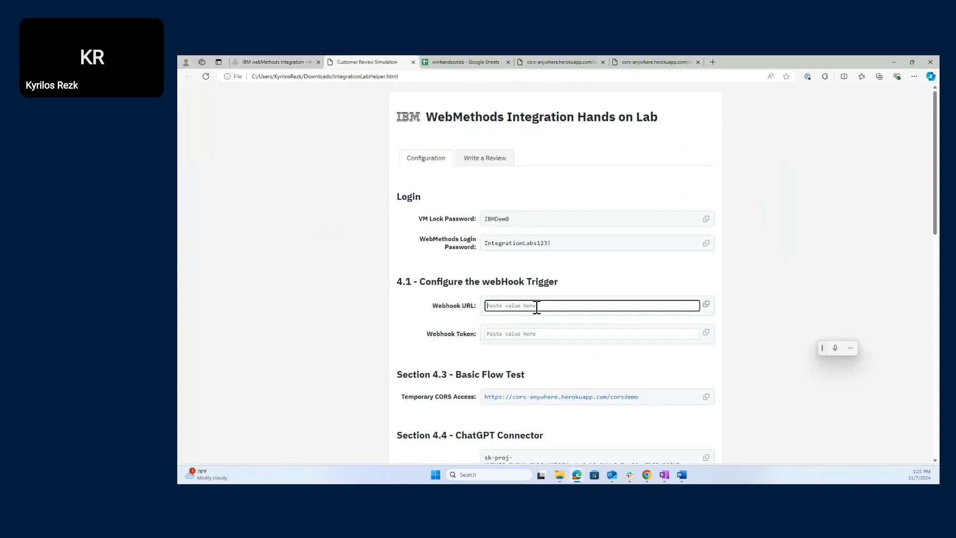
{"action": "key", "text": "ctrl+v"}
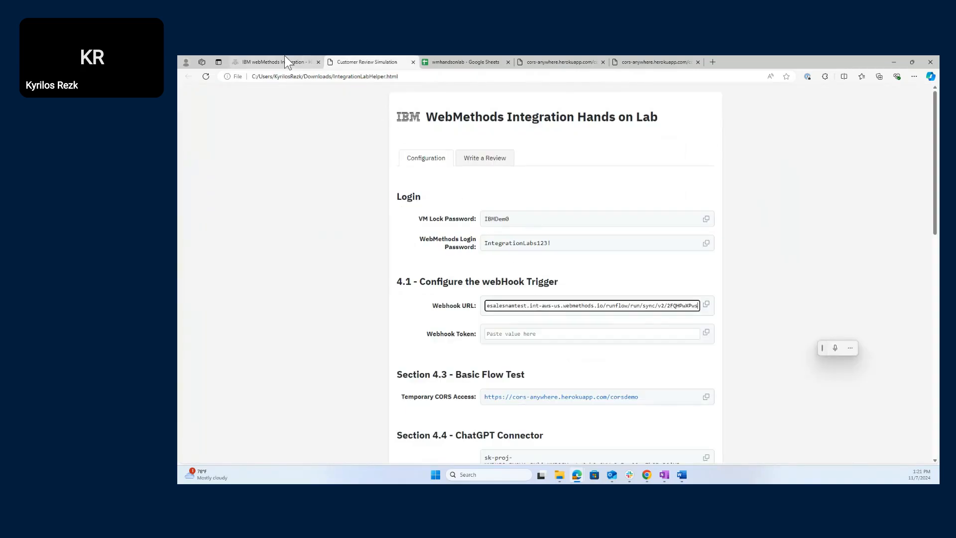
{"action": "left_click", "coordinate": [285, 56]}
{"action": "left_click", "coordinate": [536, 275]}
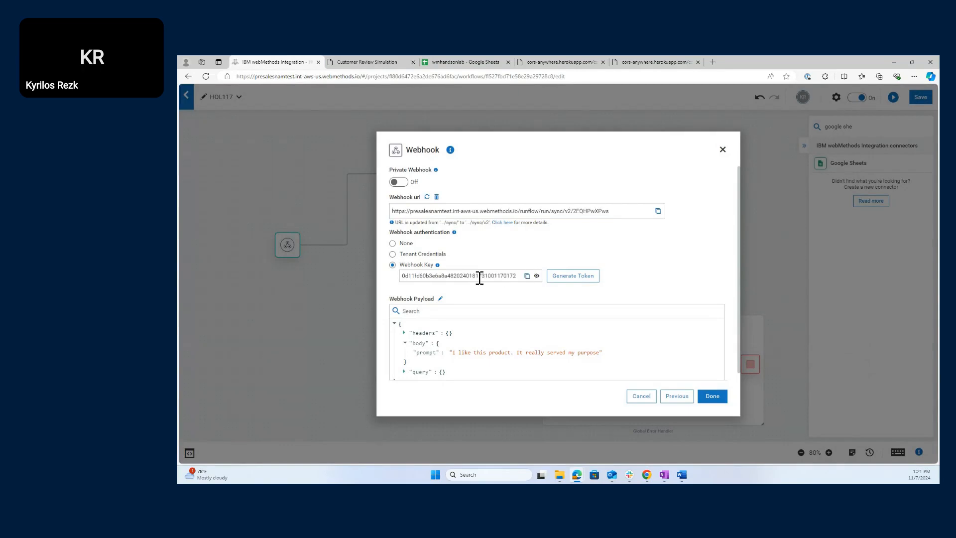
{"action": "left_click", "coordinate": [527, 276]}
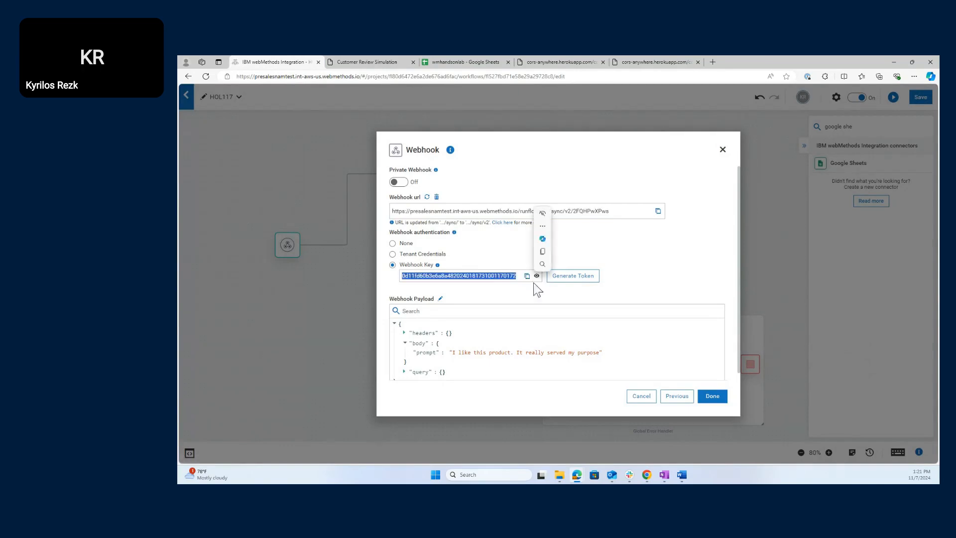
{"action": "left_click", "coordinate": [715, 395]}
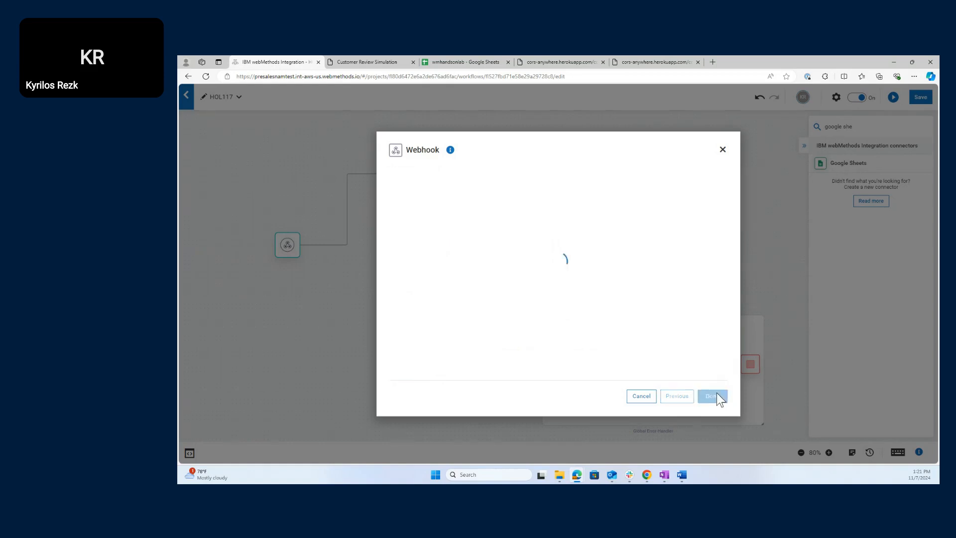
{"action": "left_click", "coordinate": [404, 63]}
- Paste the copied Webhook Key into the helper page's Webhook Token field
{"action": "left_click", "coordinate": [560, 333]}
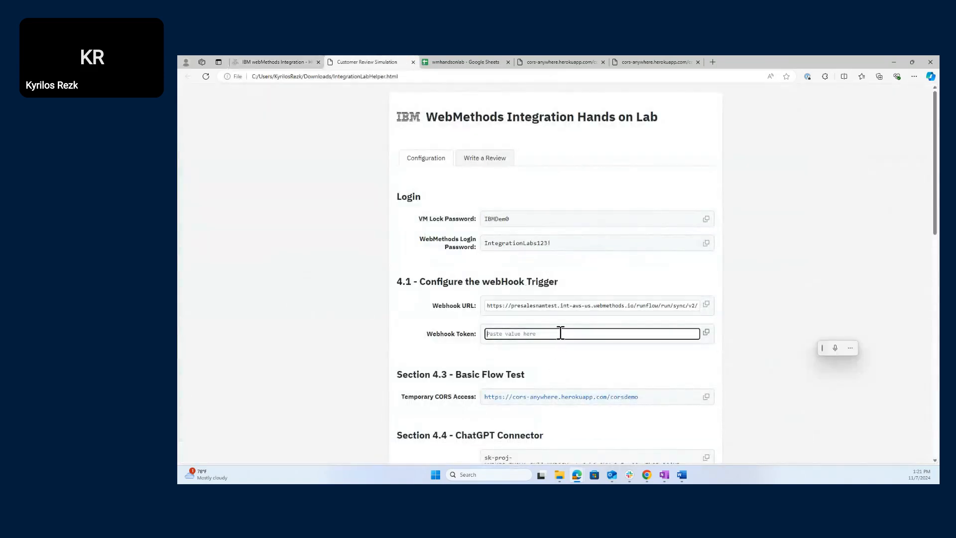
{"action": "key", "text": "ctrl+v"}
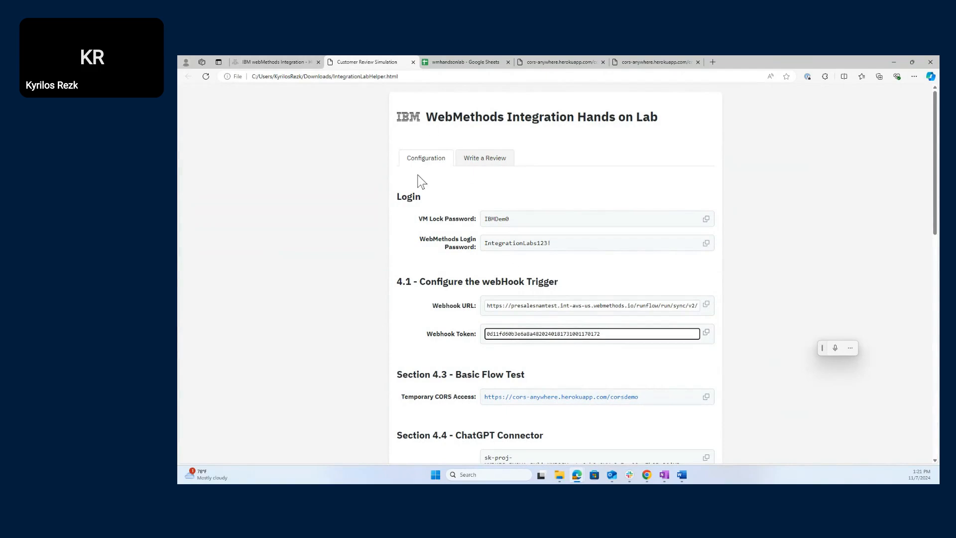
{"action": "left_click", "coordinate": [469, 196]}
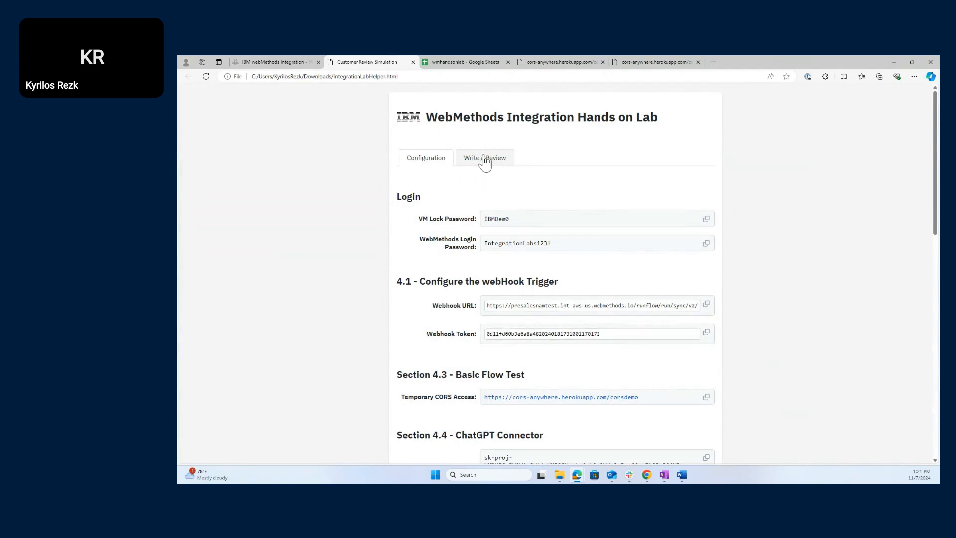
{"action": "left_click", "coordinate": [483, 159]}
- Retest the Return Data on Sync Webhook step, getting 'neutral' again, and save HOL117
{"action": "left_click", "coordinate": [289, 58]}
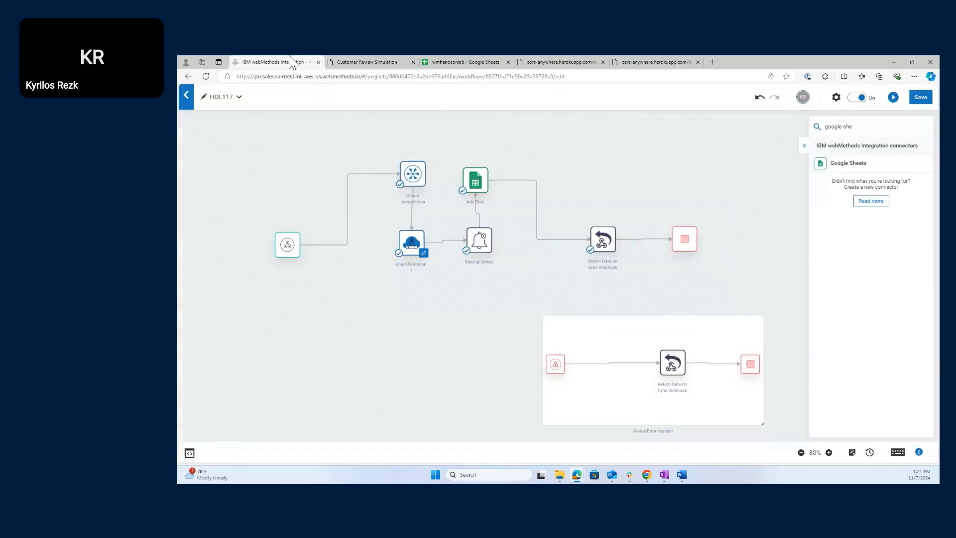
{"action": "left_click", "coordinate": [603, 240]}
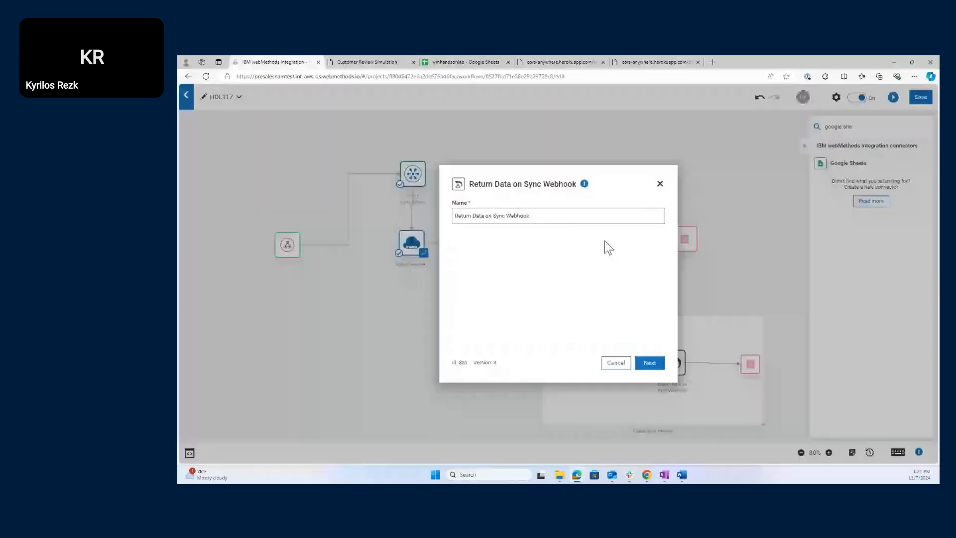
{"action": "left_click", "coordinate": [646, 361]}
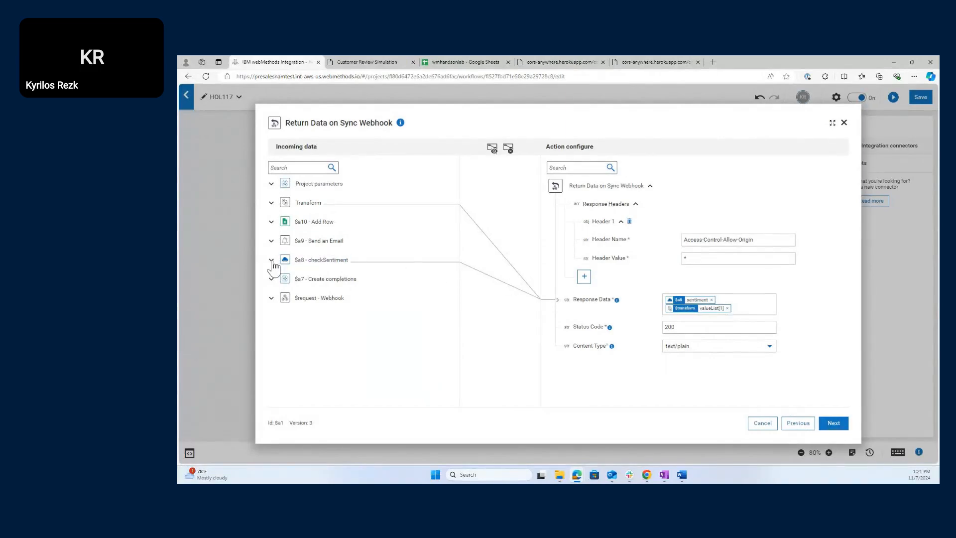
{"action": "left_click", "coordinate": [833, 423]}
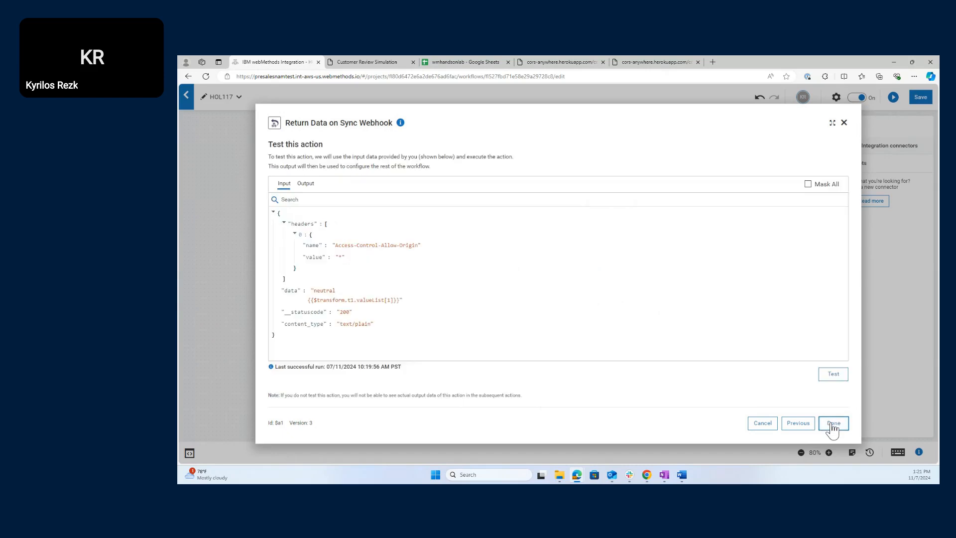
{"action": "left_click", "coordinate": [843, 377]}
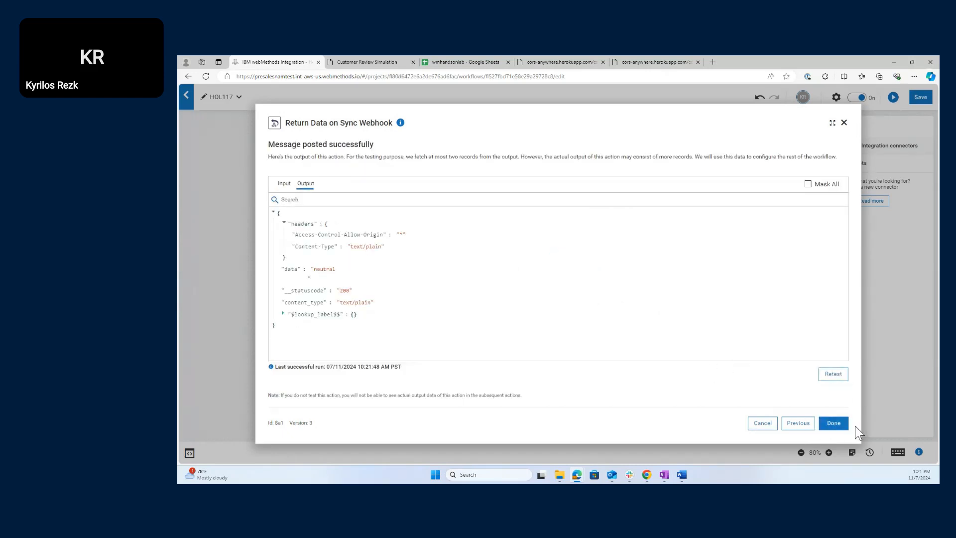
{"action": "left_click", "coordinate": [836, 421]}
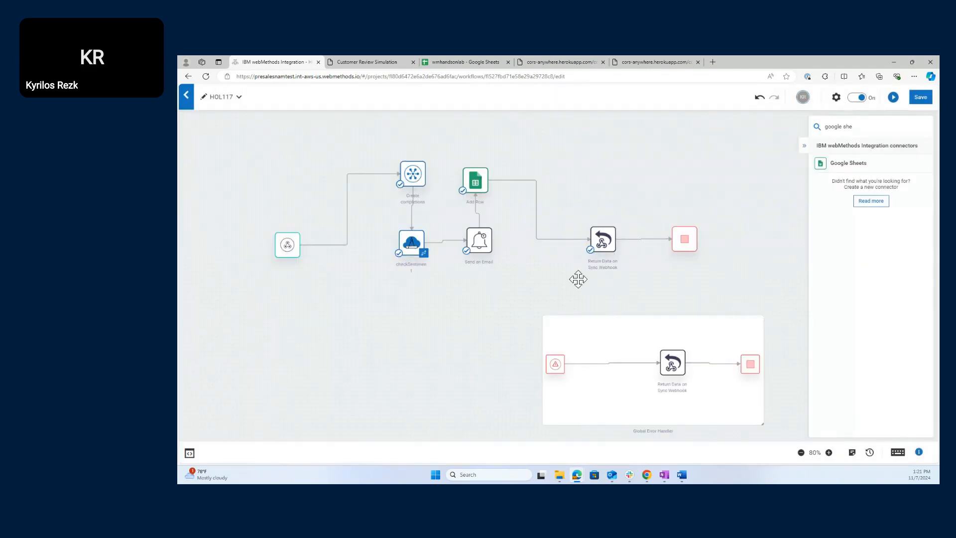
{"action": "left_click", "coordinate": [921, 97]}
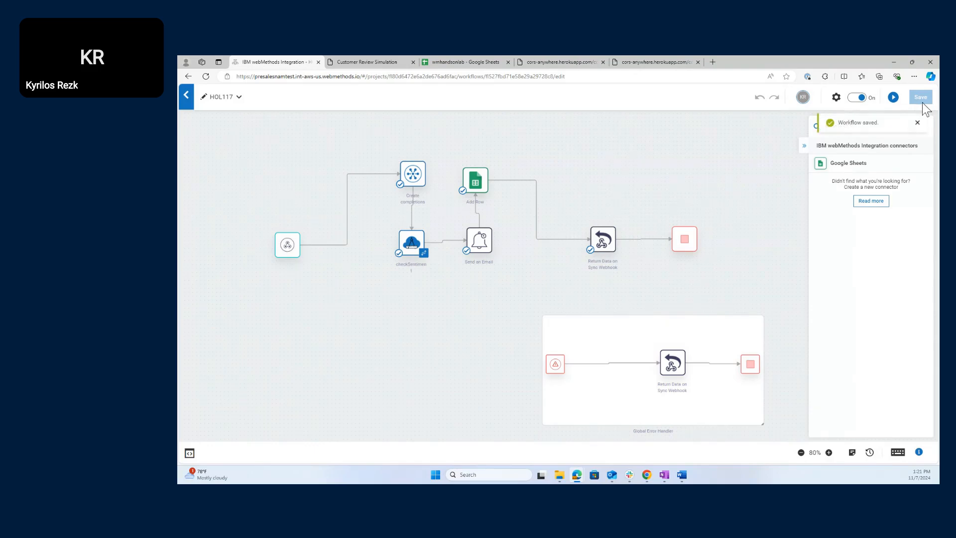
- Submit another five-star 'I really like this product' review, which still reports Response (ERROR)
{"action": "left_click", "coordinate": [346, 61]}
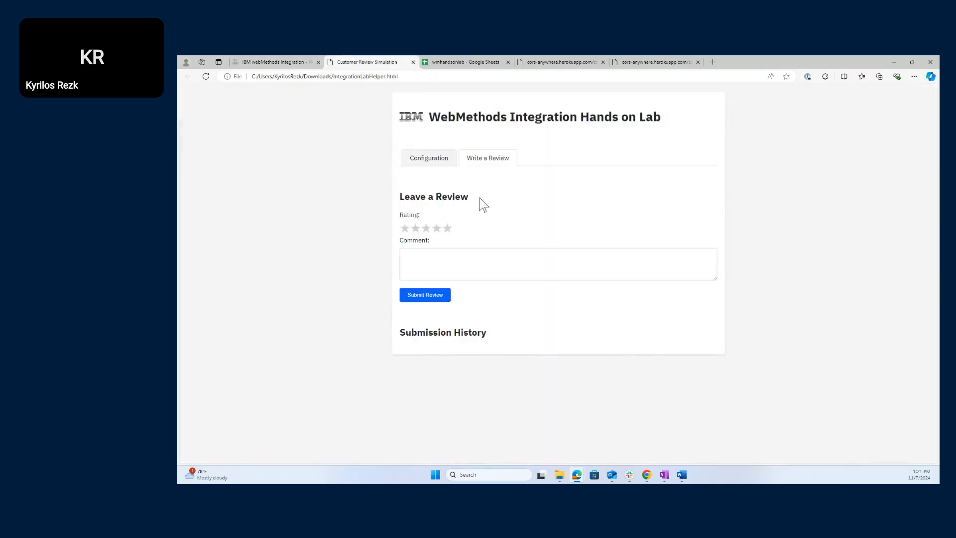
{"action": "left_click", "coordinate": [475, 256]}
{"action": "left_click", "coordinate": [447, 229]}
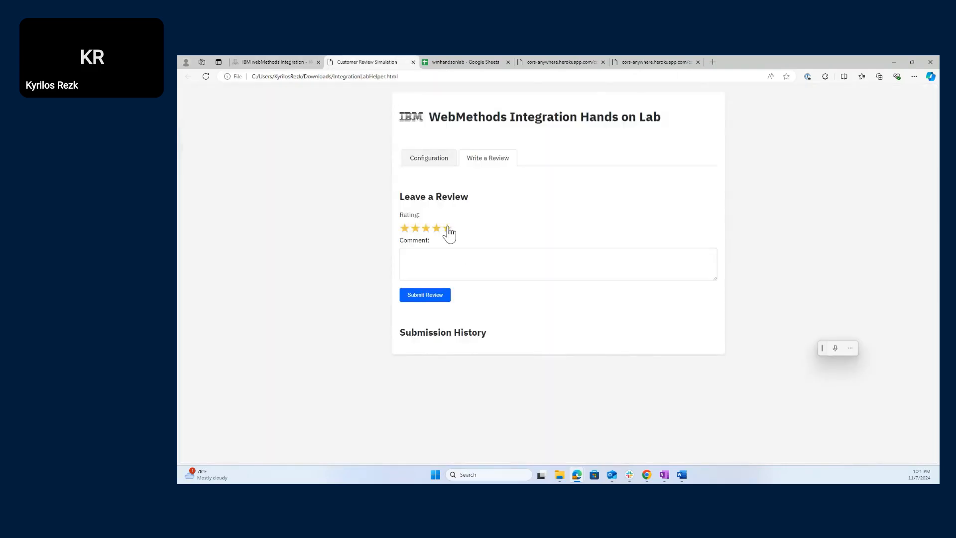
{"action": "left_click", "coordinate": [452, 260]}
{"action": "type", "text": "I "}
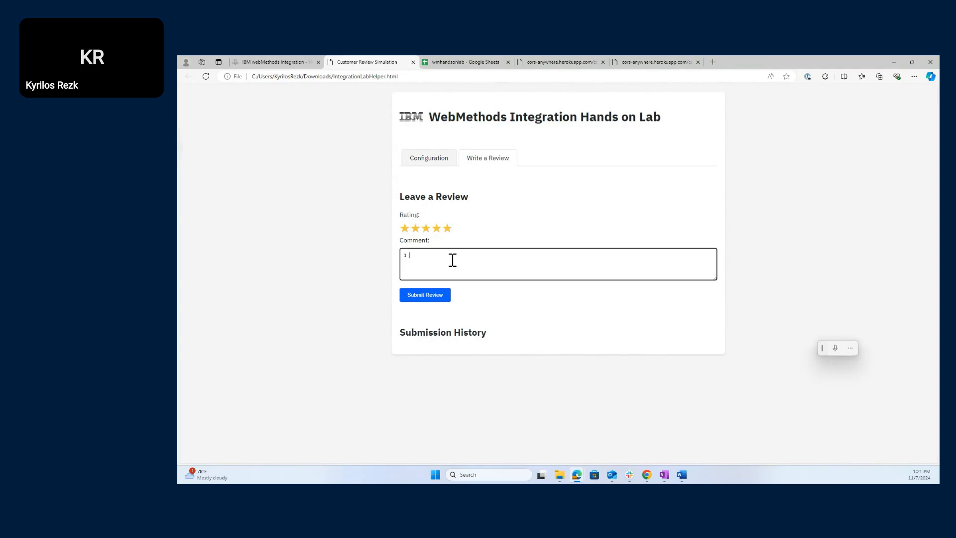
{"action": "type", "text": "really like this product"}
{"action": "left_click", "coordinate": [445, 297]}
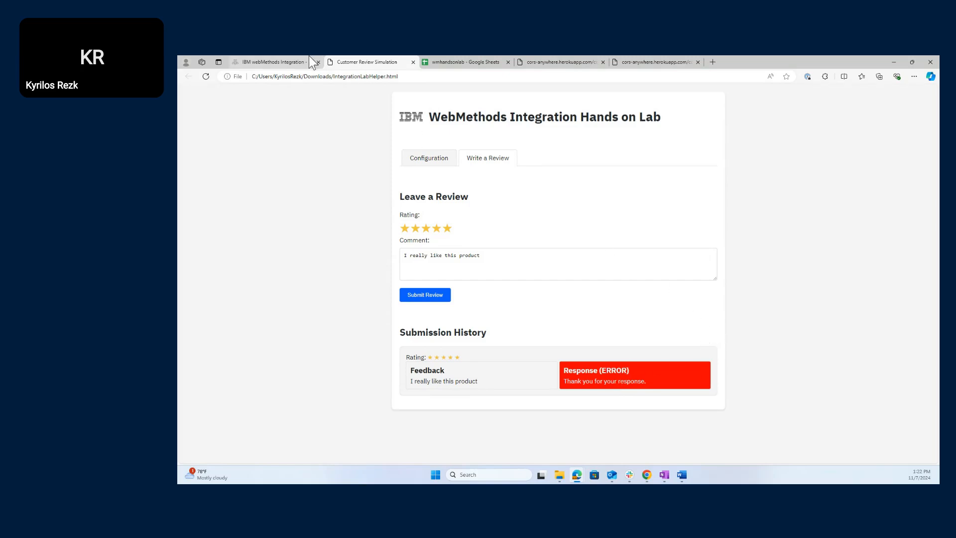
{"action": "left_click", "coordinate": [277, 56]}
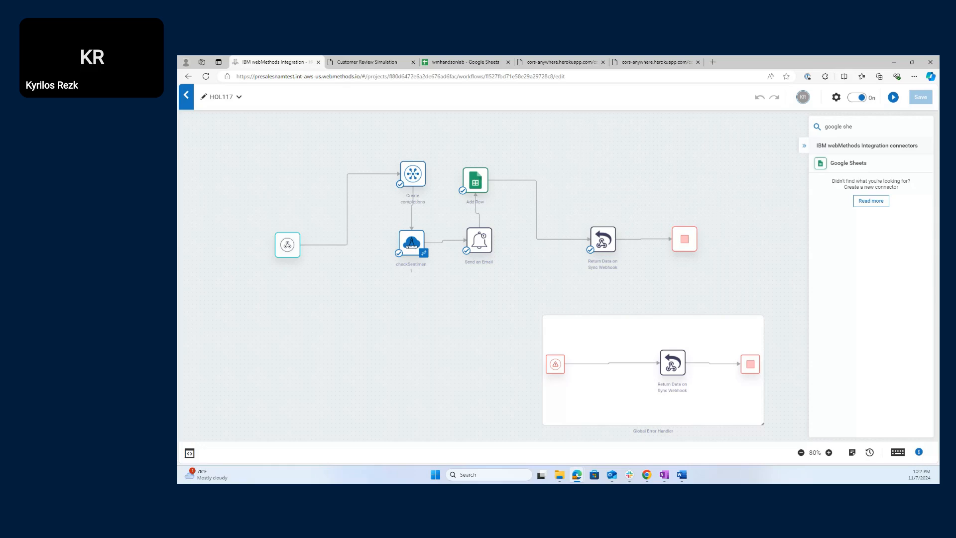
- Request temporary access to the cors-anywhere demo server from the helper's Configuration link
{"action": "left_click", "coordinate": [343, 60]}
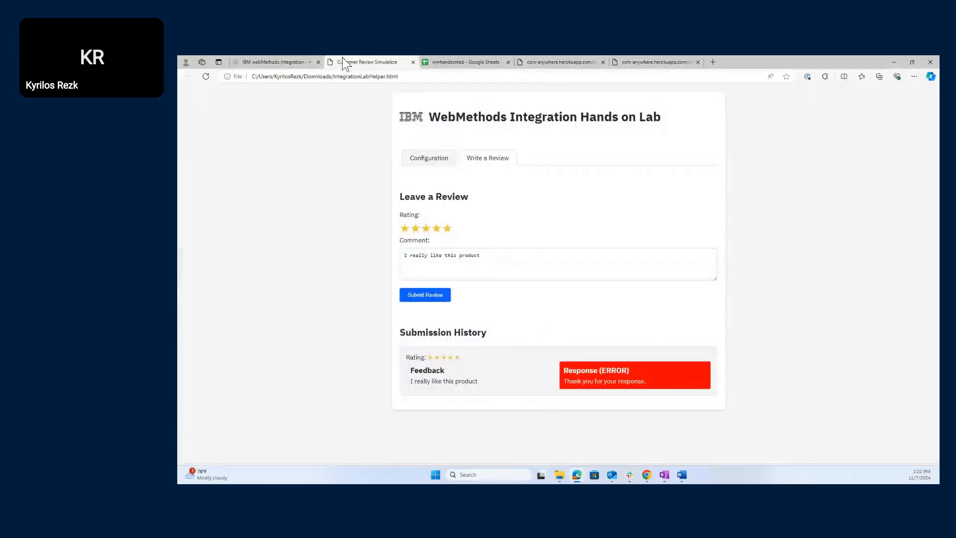
{"action": "left_click", "coordinate": [423, 159]}
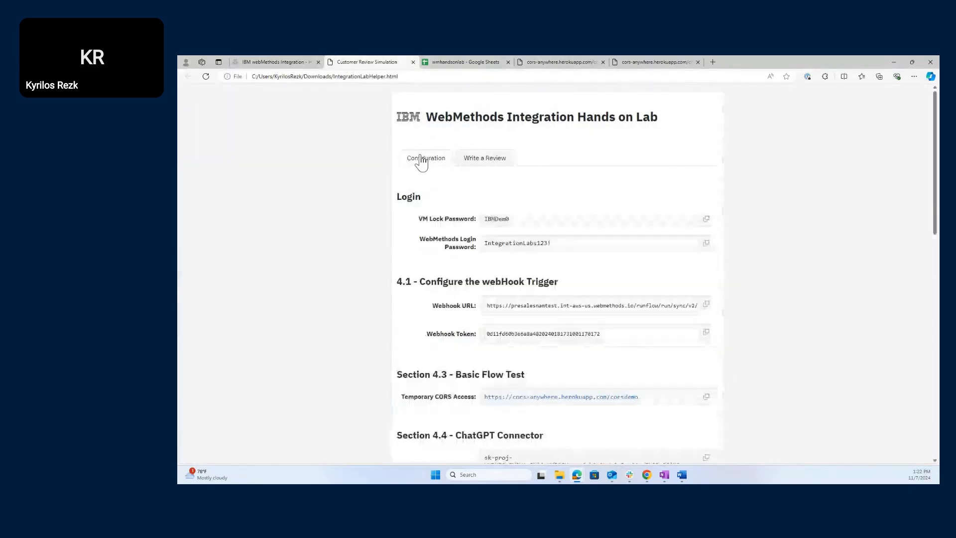
{"action": "scroll", "coordinate": [572, 359], "scroll_direction": "down", "scroll_amount": 1}
{"action": "left_click", "coordinate": [572, 357]}
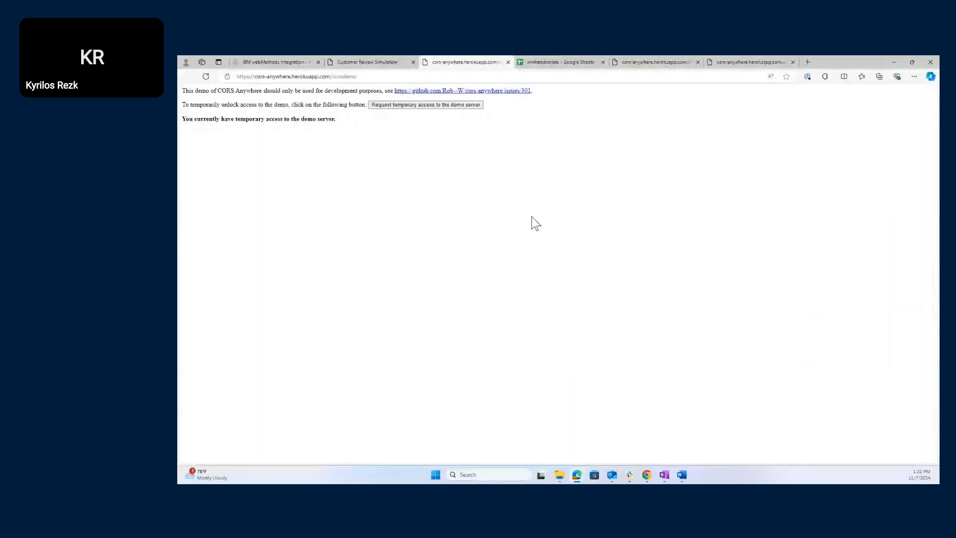
{"action": "left_click", "coordinate": [431, 106]}
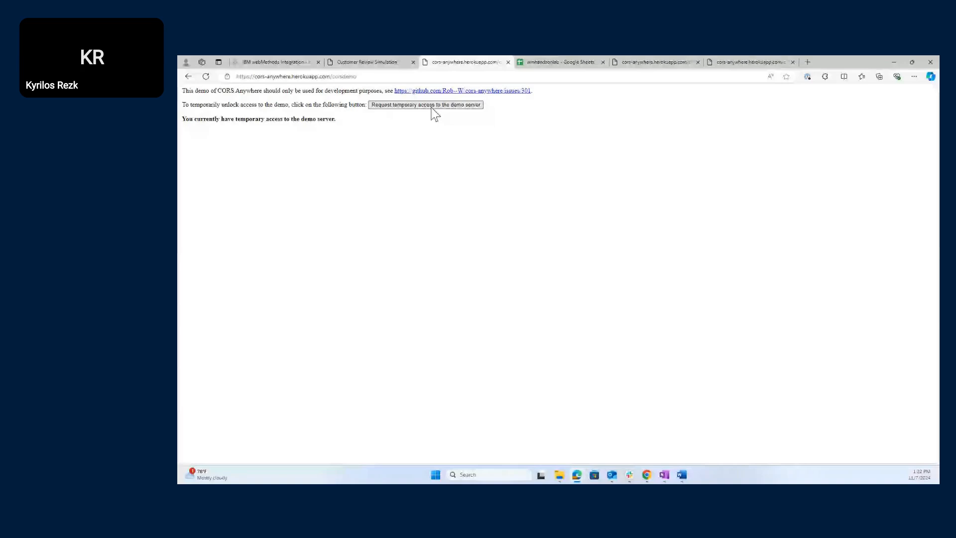
- Resubmit the five-star review, adding a second Submission History entry
{"action": "left_click", "coordinate": [371, 62]}
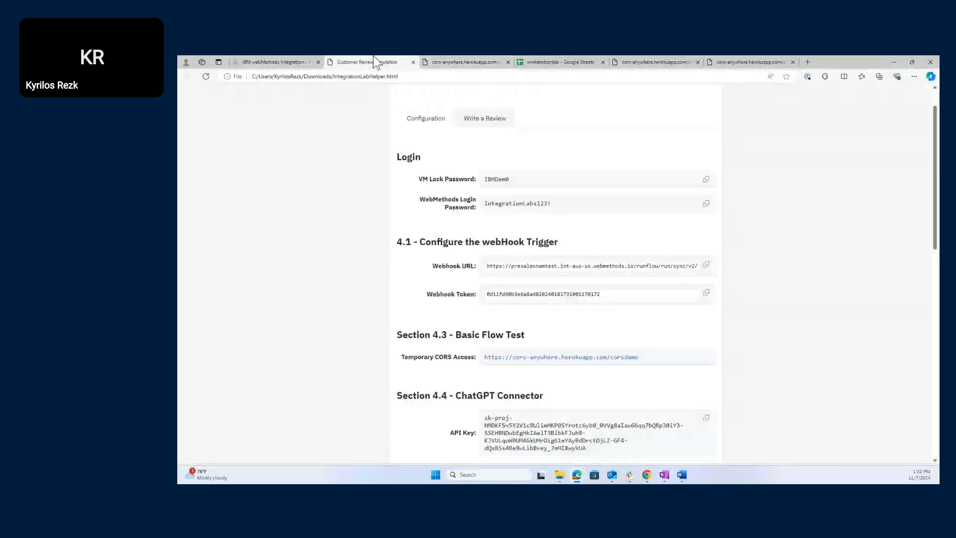
{"action": "left_click", "coordinate": [504, 119]}
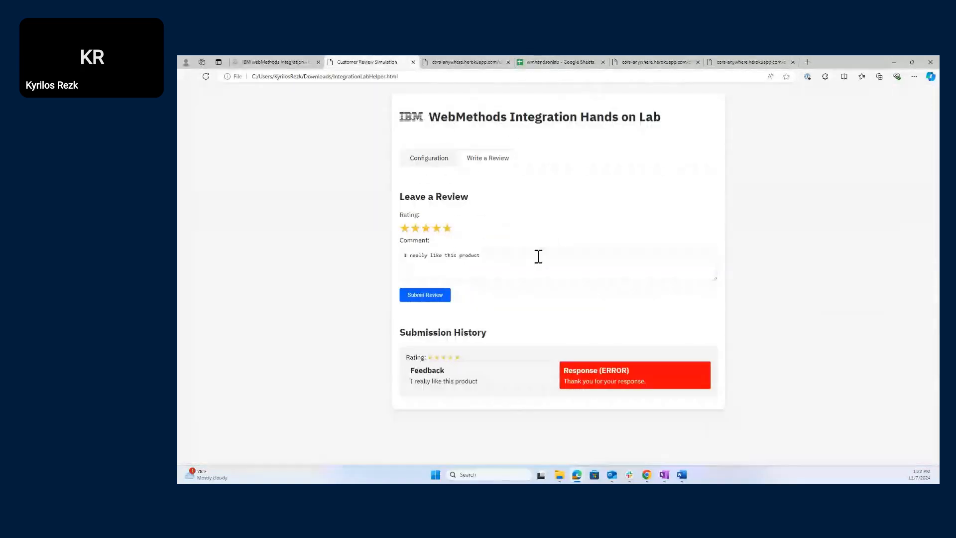
{"action": "left_click", "coordinate": [487, 257]}
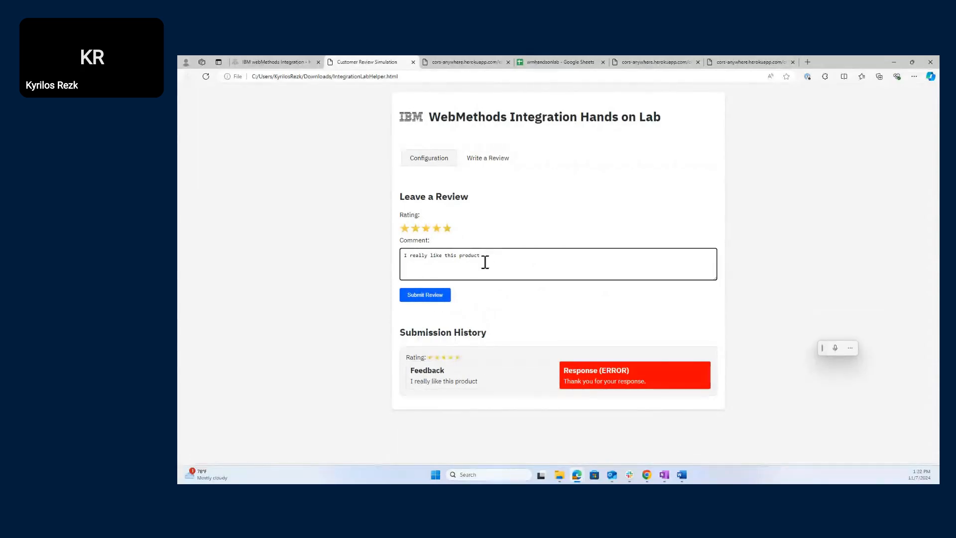
{"action": "left_click", "coordinate": [434, 296]}
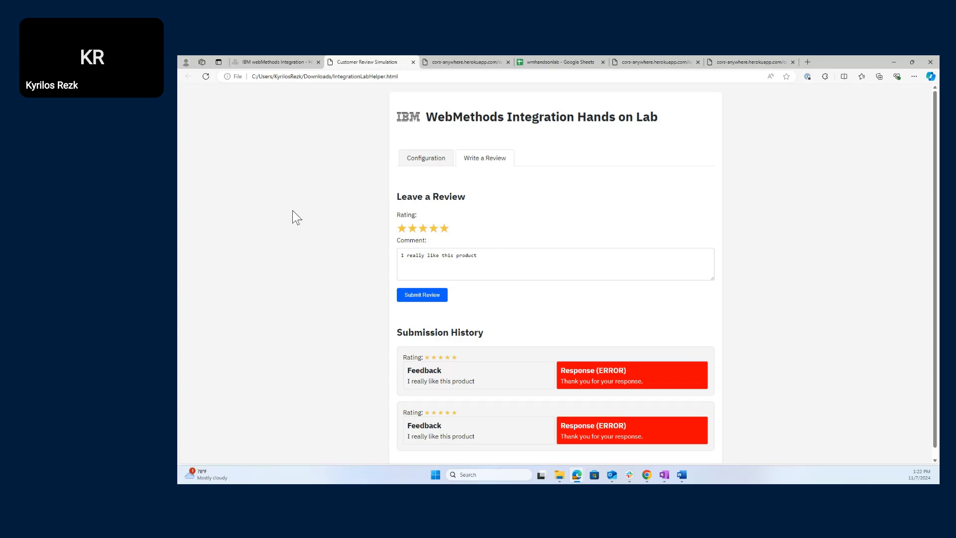
- Leave the HOL117 workflow editor and bring the Word Hands-on Lab Guide to the front
{"action": "left_click", "coordinate": [276, 62]}
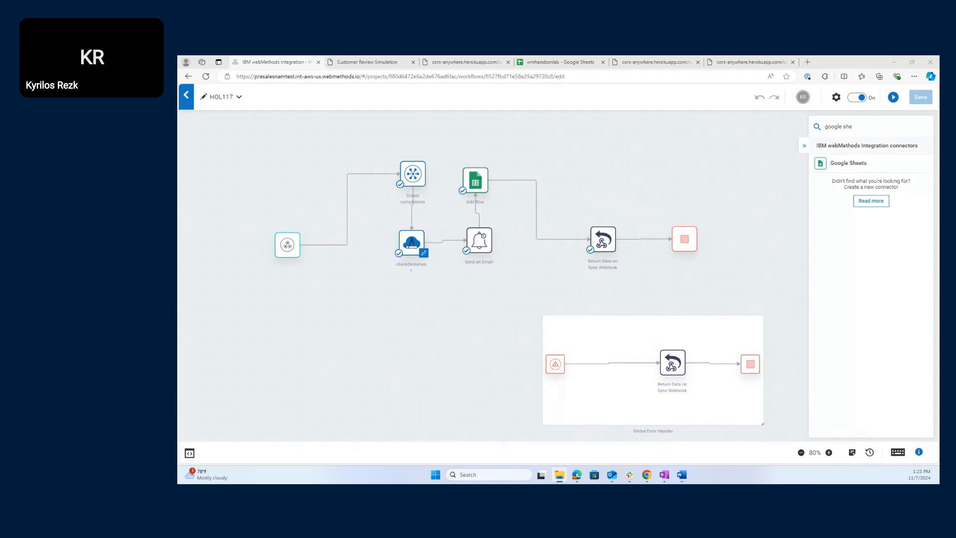
{"action": "key", "text": "alt+Tab"}
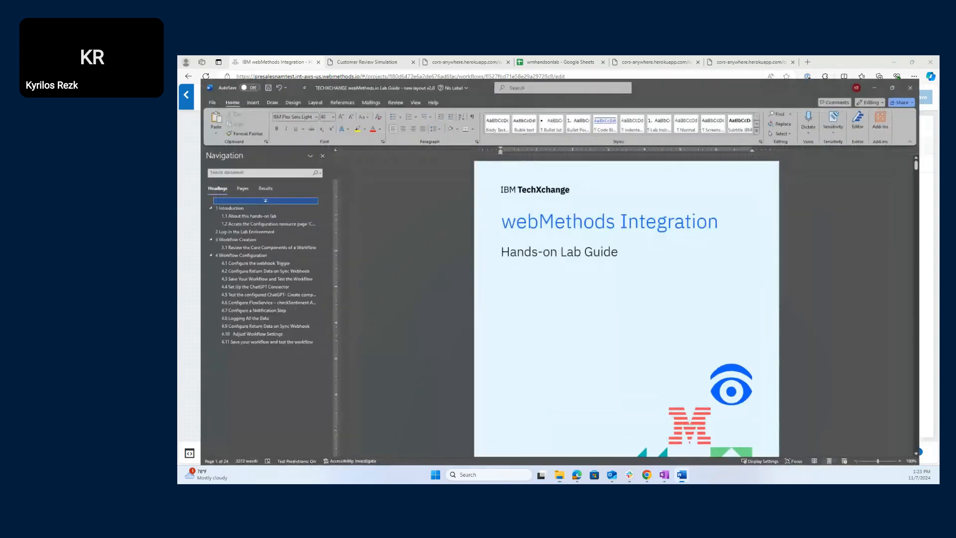
{"action": "key", "text": "alt+Tab"}
{"action": "key", "text": "alt+Tab"}
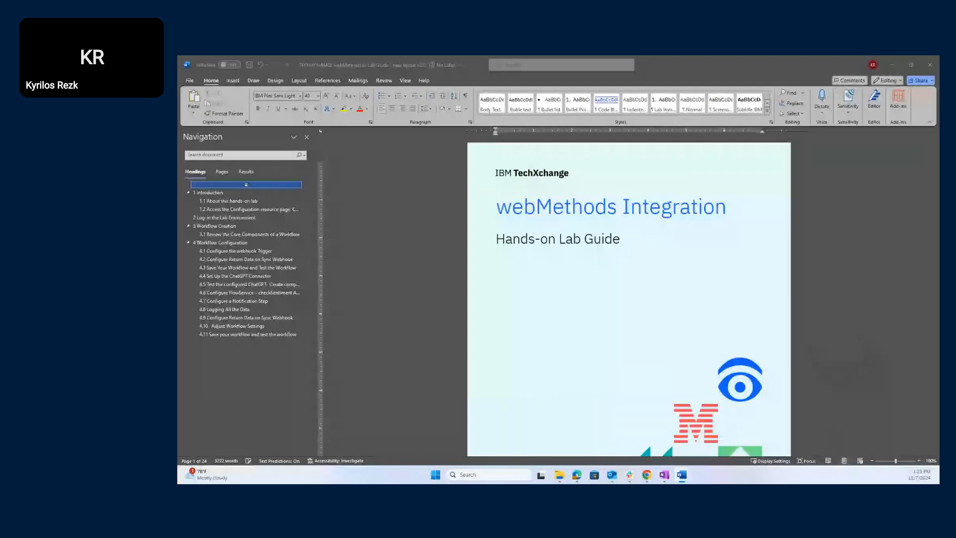
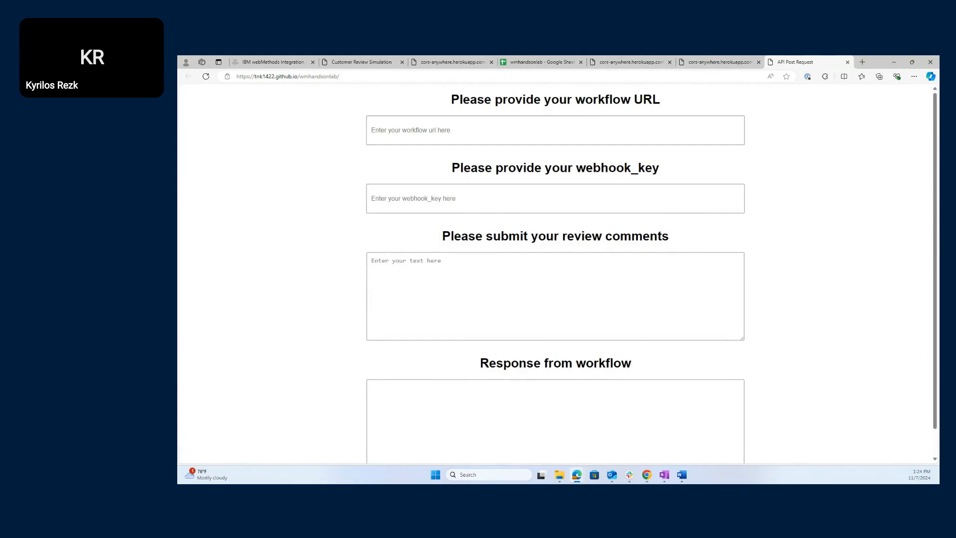
- Request temporary access on the cors-anywhere demo page, then go back to the empty API Post Request form
{"action": "key", "text": "alt+Tab"}
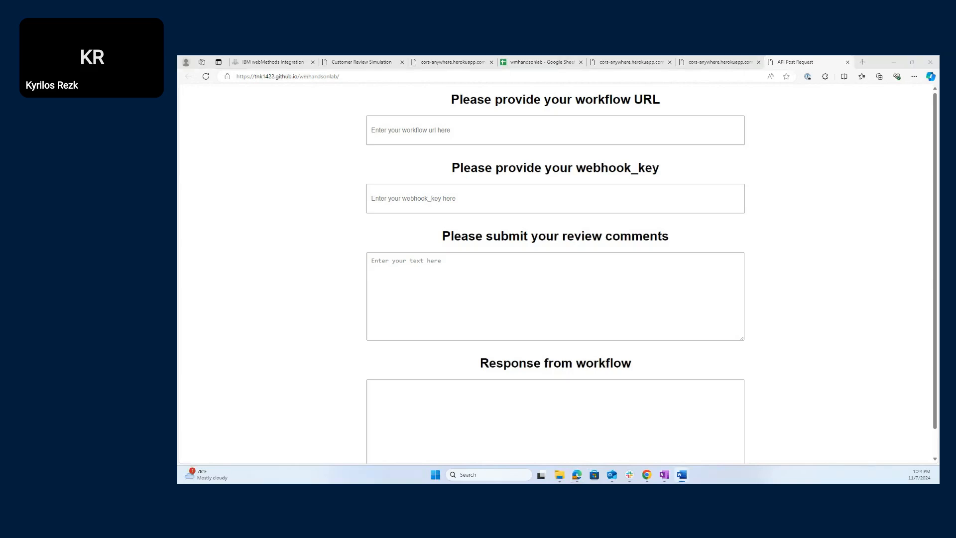
{"action": "key", "text": "alt+Tab"}
{"action": "left_click", "coordinate": [606, 61]}
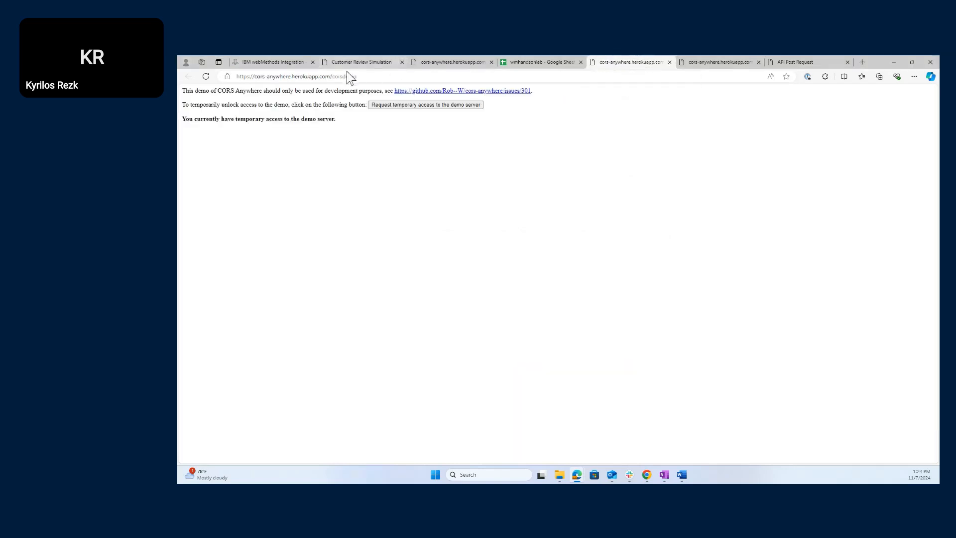
{"action": "left_click", "coordinate": [362, 77]}
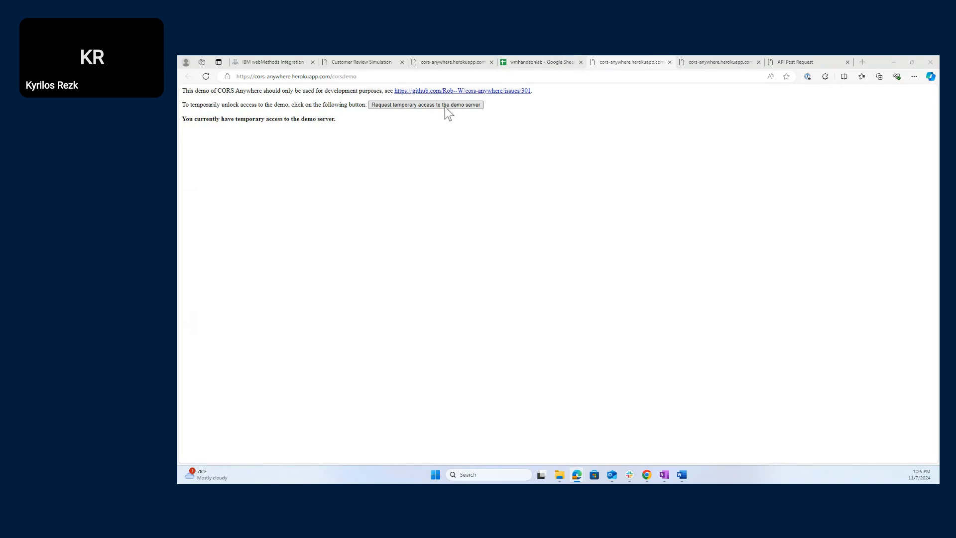
{"action": "left_click", "coordinate": [792, 56]}
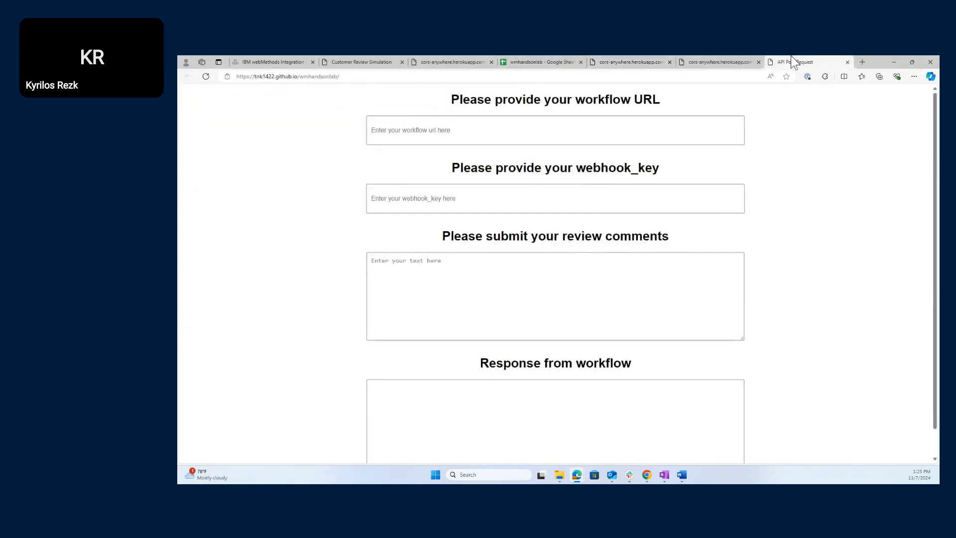
{"action": "left_click", "coordinate": [747, 58]}
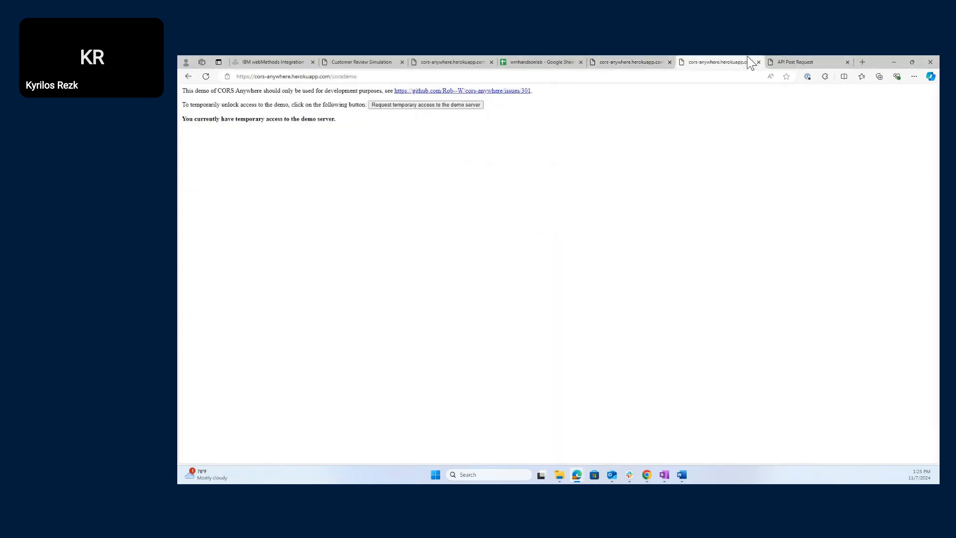
{"action": "left_click", "coordinate": [470, 105]}
{"action": "left_click", "coordinate": [796, 58]}
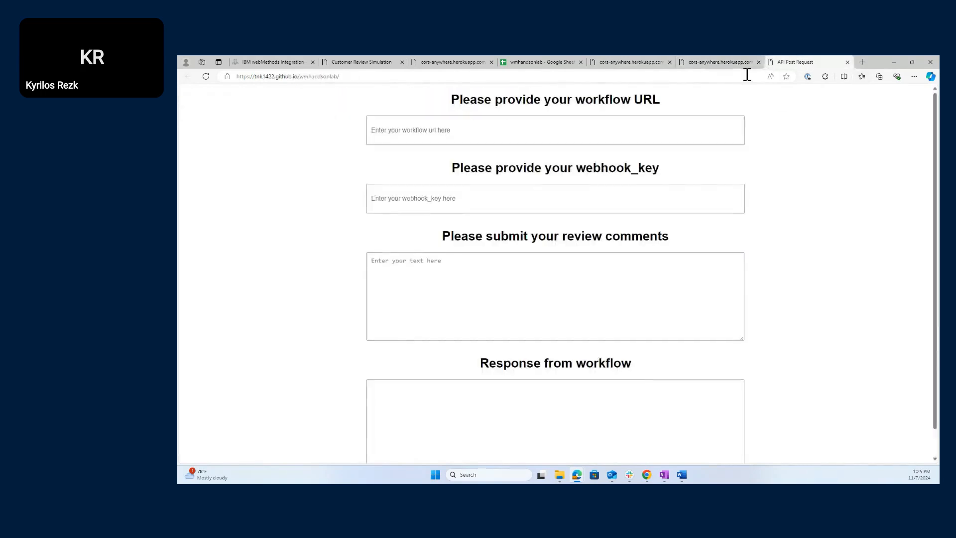
{"action": "left_click", "coordinate": [500, 140]}
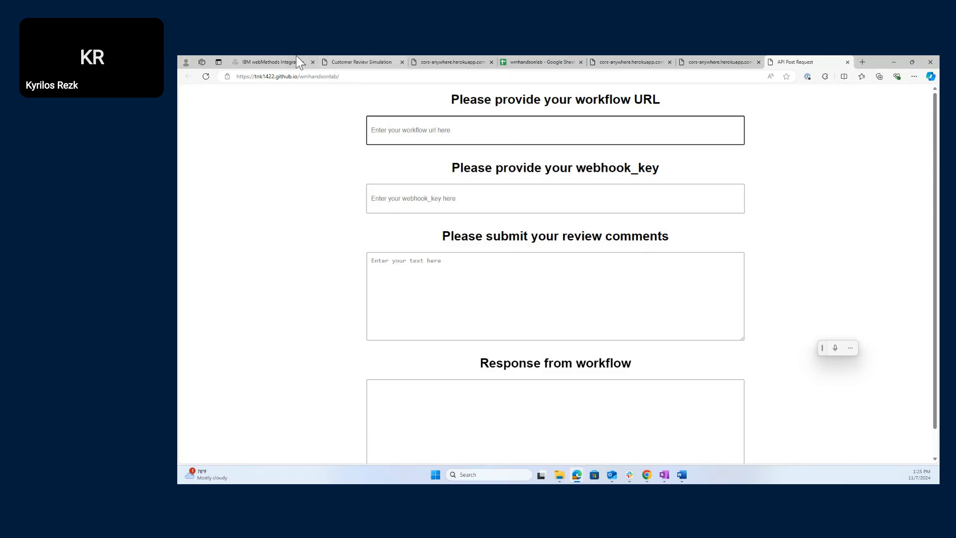
- Copy the webhook URL from the lab helper's configuration into the workflow URL field
{"action": "left_click", "coordinate": [268, 56]}
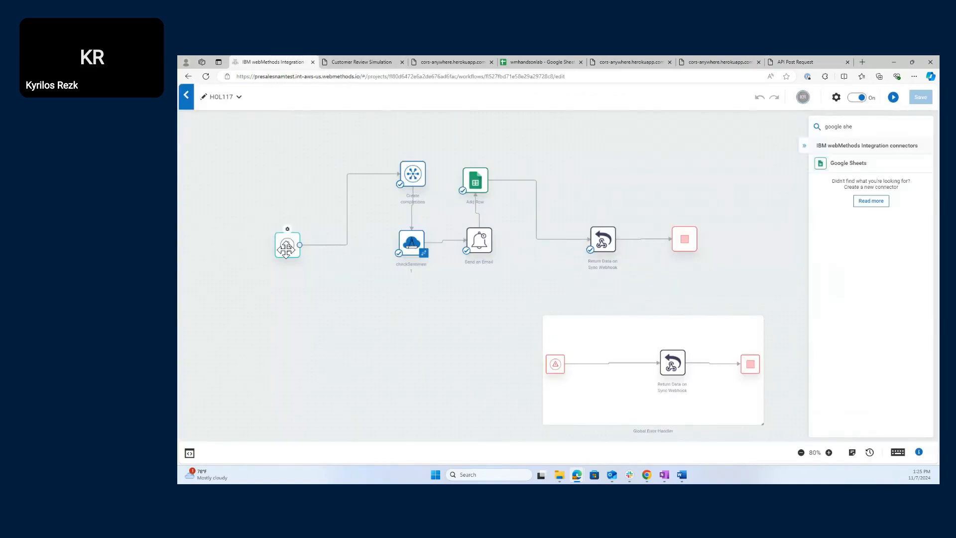
{"action": "left_click", "coordinate": [369, 63]}
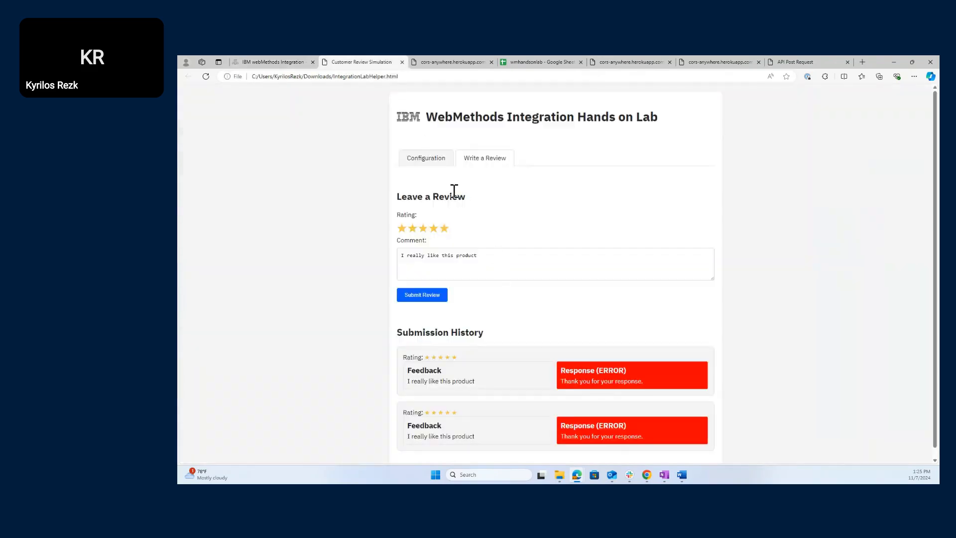
{"action": "left_click", "coordinate": [430, 160]}
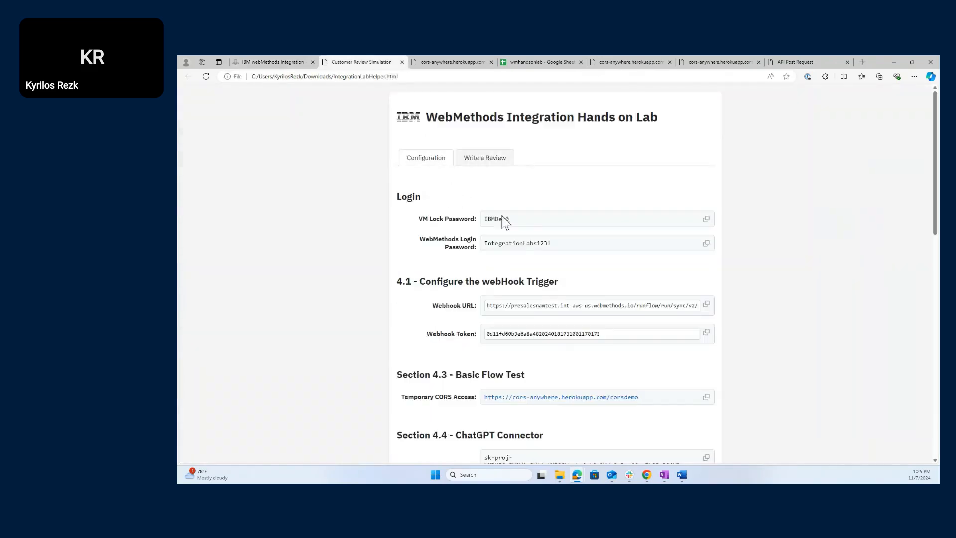
{"action": "left_click", "coordinate": [707, 304]}
{"action": "left_click", "coordinate": [815, 60]}
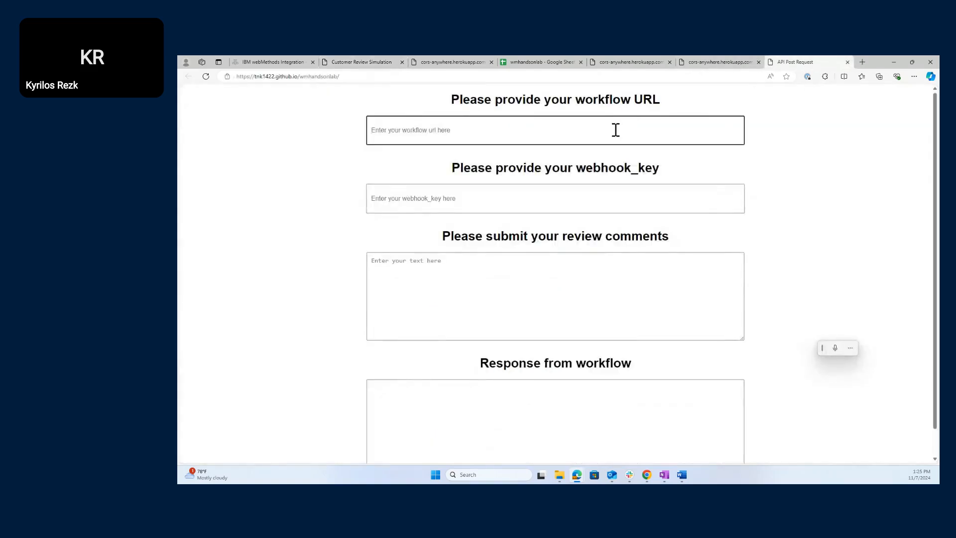
{"action": "key", "text": "ctrl+v"}
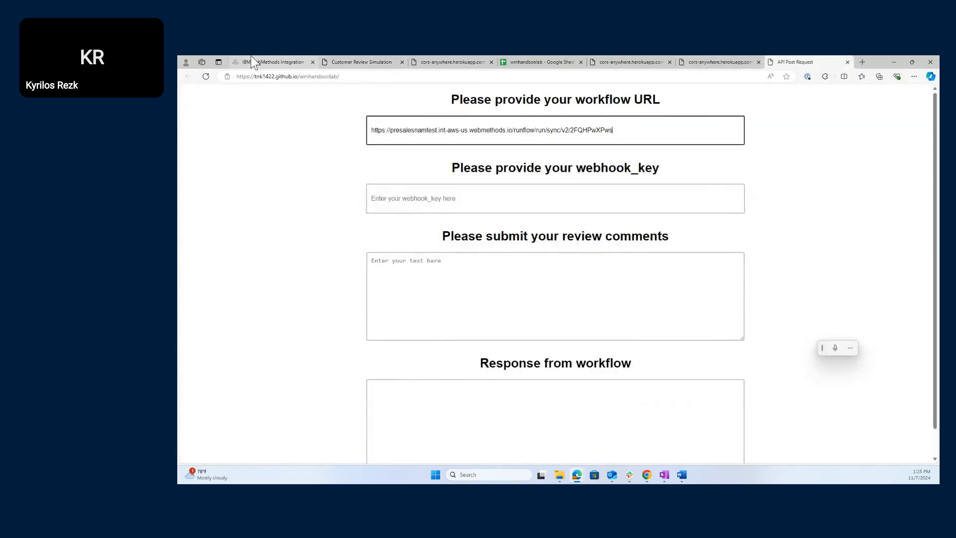
- Copy the webhook token from the lab helper into the webhook_key field
{"action": "left_click", "coordinate": [250, 62]}
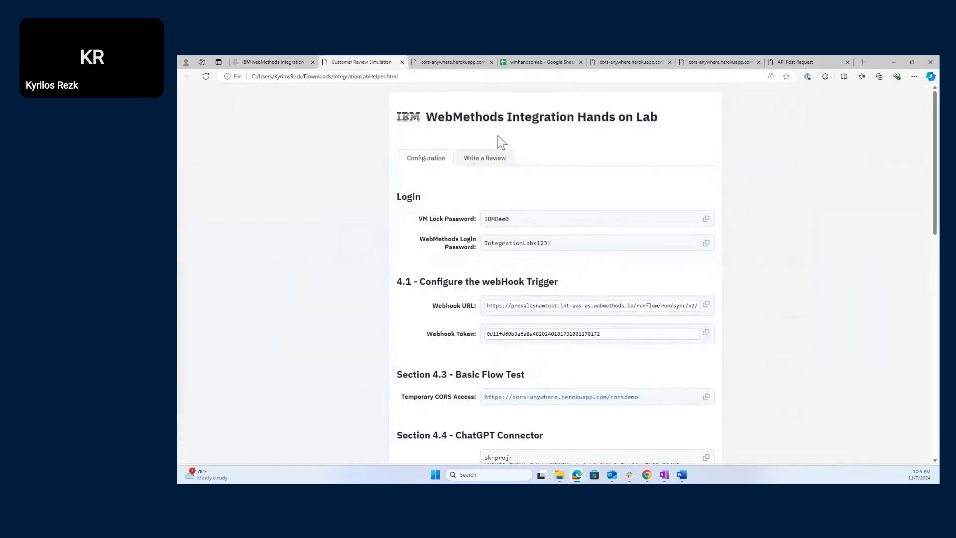
{"action": "left_click", "coordinate": [388, 61]}
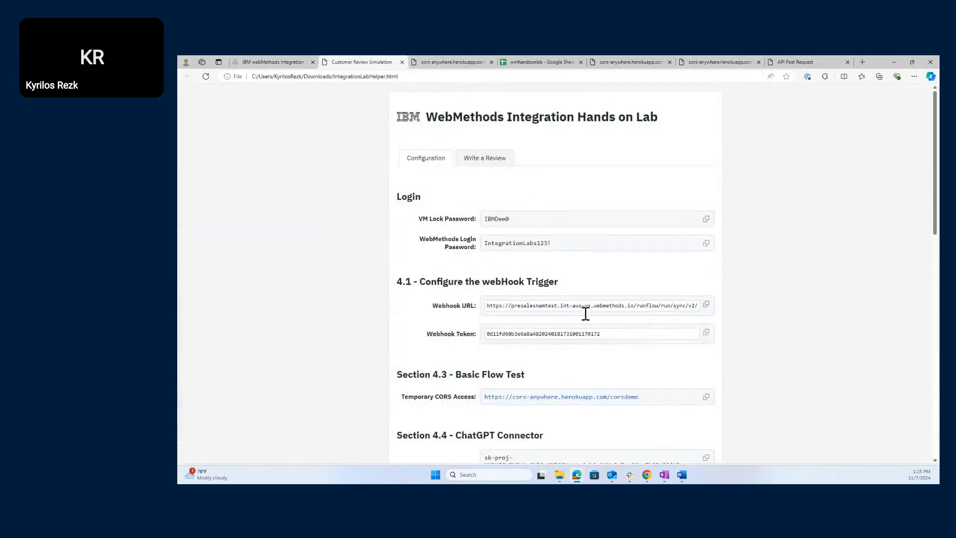
{"action": "left_click", "coordinate": [707, 333]}
{"action": "left_click", "coordinate": [797, 61]}
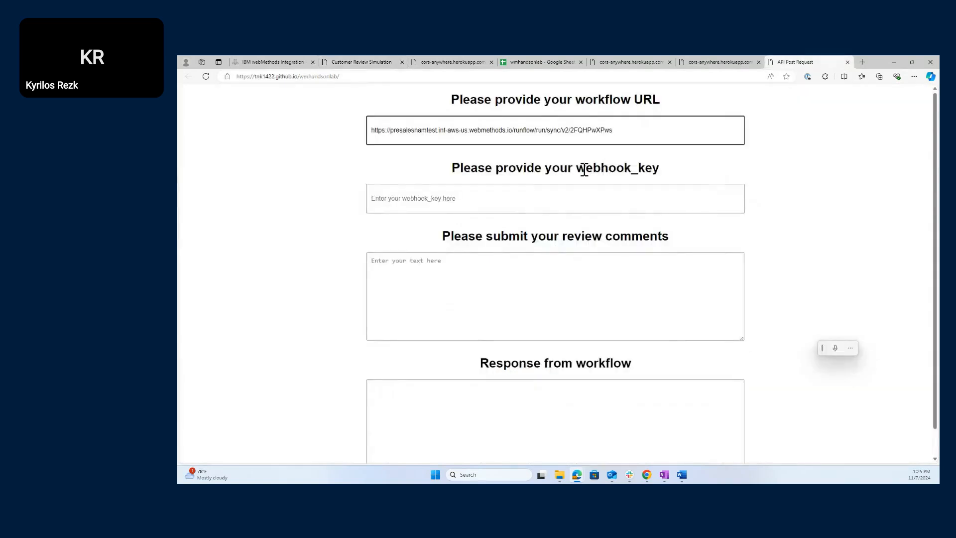
{"action": "left_click", "coordinate": [559, 198]}
{"action": "key", "text": "ctrl+v"}
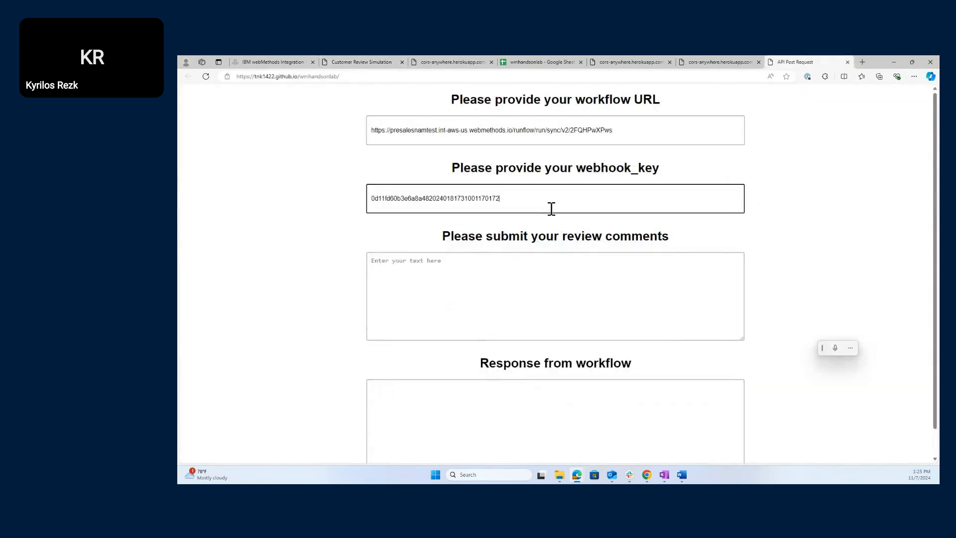
- Enter the comment 'I really like this product' and submit the form
{"action": "scroll", "coordinate": [530, 244], "scroll_direction": "down", "scroll_amount": 1}
{"action": "scroll", "coordinate": [520, 282], "scroll_direction": "up", "scroll_amount": 1}
{"action": "left_click", "coordinate": [520, 283]}
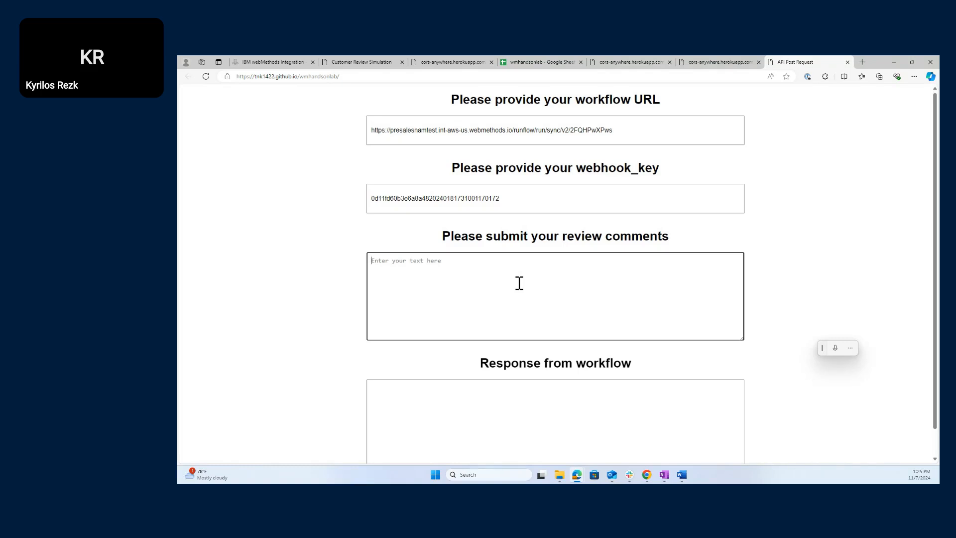
{"action": "type", "text": "I really like this product"}
{"action": "left_click", "coordinate": [342, 306]}
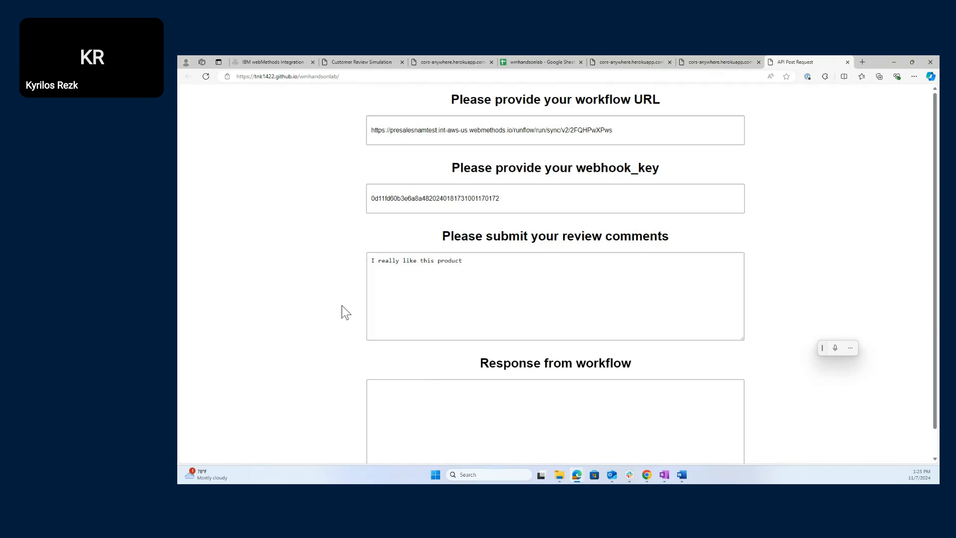
{"action": "scroll", "coordinate": [342, 306], "scroll_direction": "down", "scroll_amount": 1}
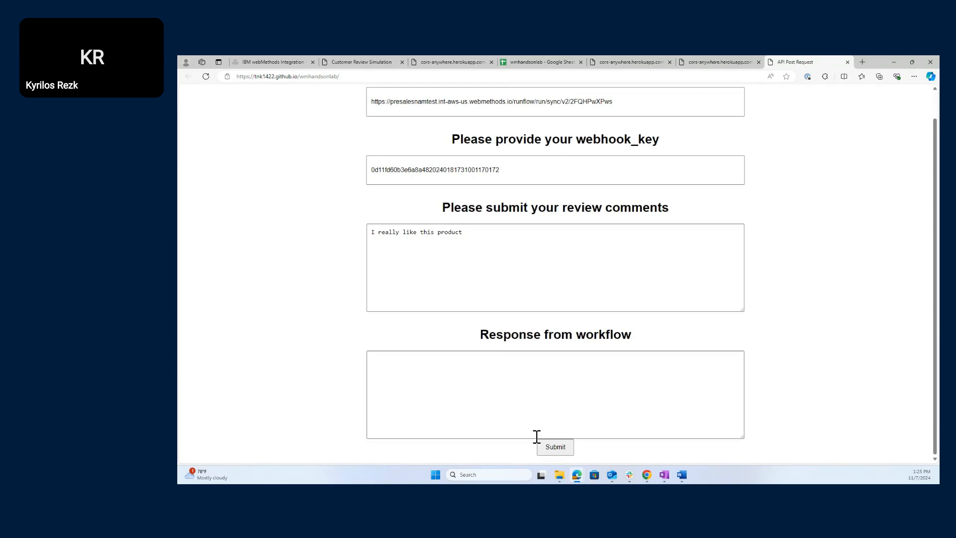
{"action": "left_click", "coordinate": [552, 450]}
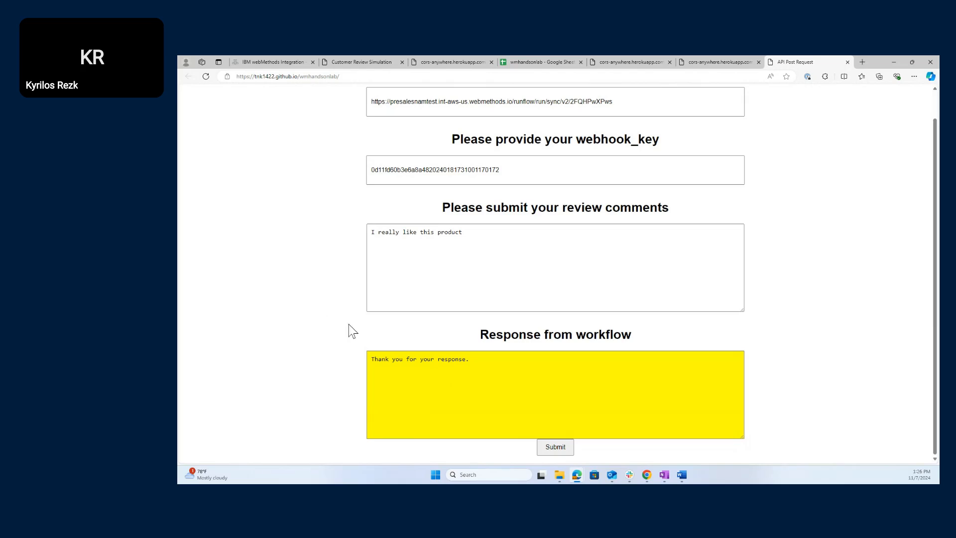
- Inspect checkSentiment's inputText expression mapped to the Transform valueList, then cancel without saving
{"action": "left_click", "coordinate": [274, 60]}
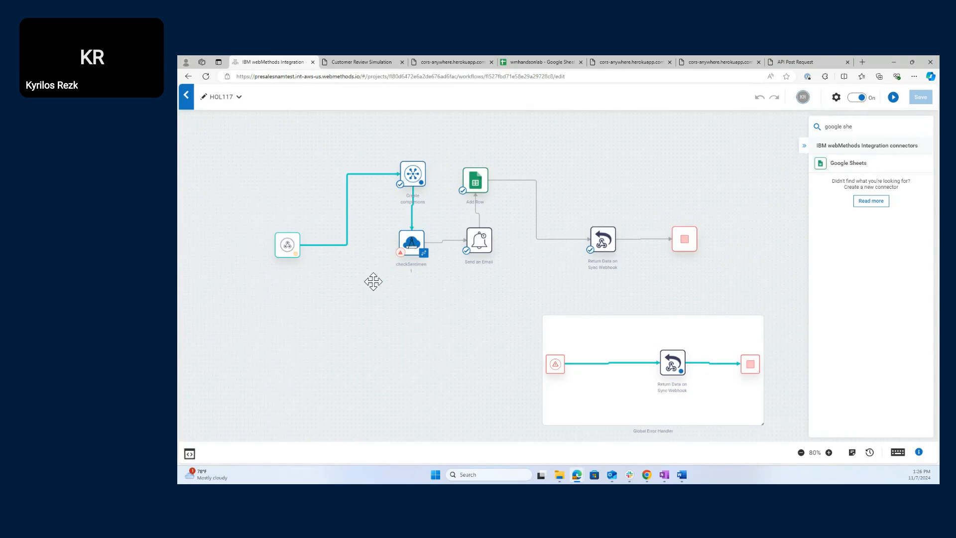
{"action": "mouse_move", "coordinate": [412, 245]}
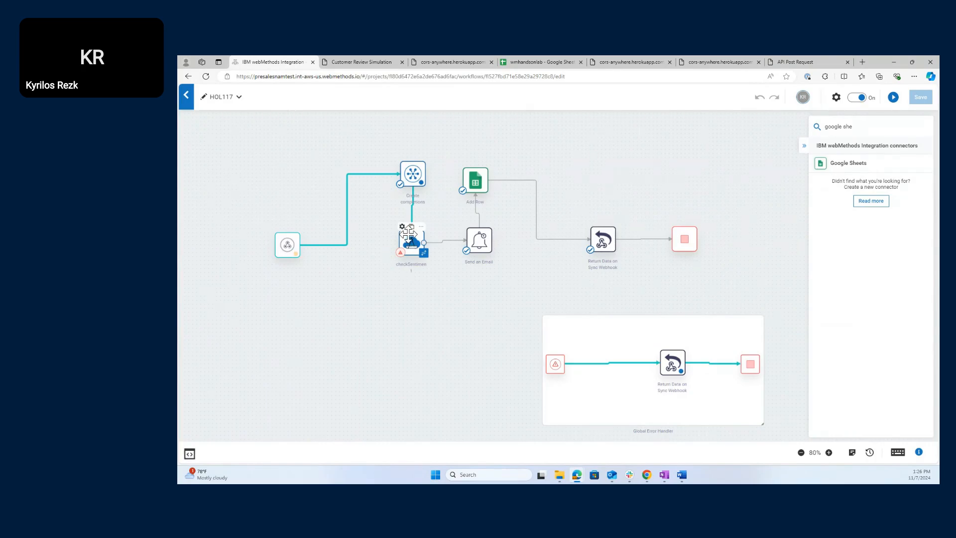
{"action": "double_click", "coordinate": [413, 245]}
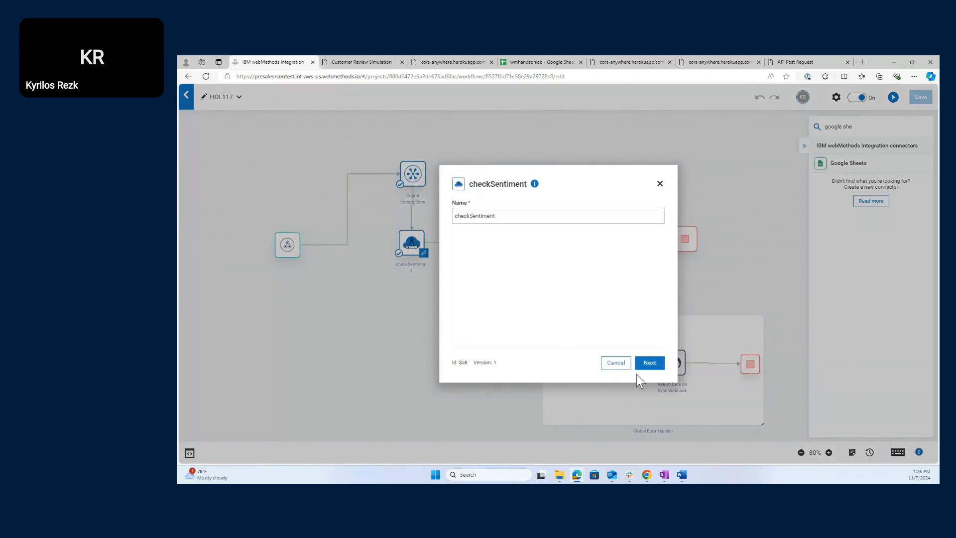
{"action": "left_click", "coordinate": [652, 363]}
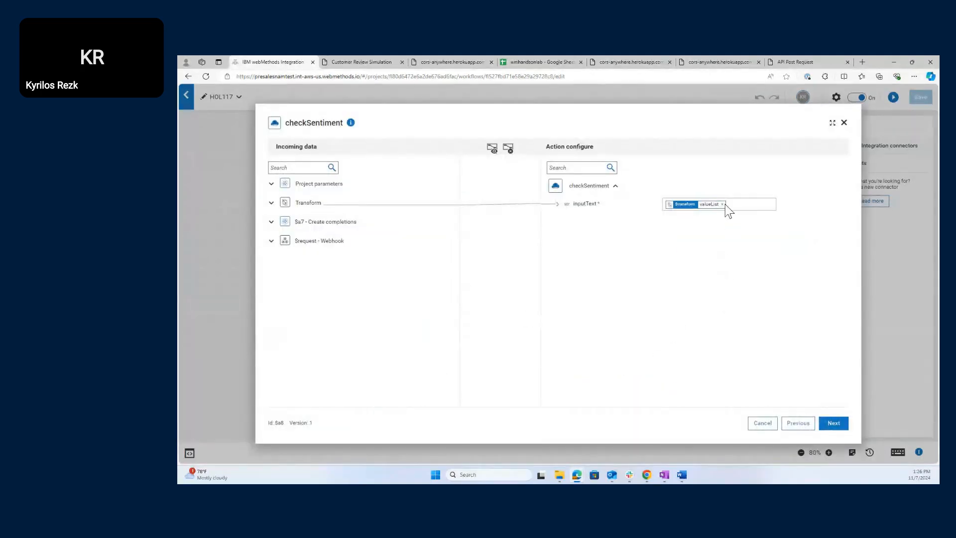
{"action": "left_click", "coordinate": [272, 203]}
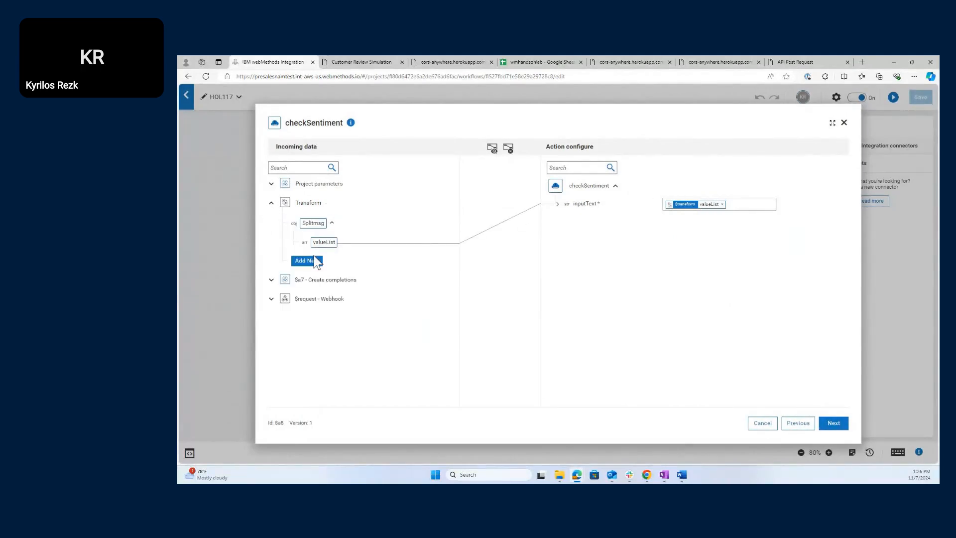
{"action": "left_click", "coordinate": [719, 205]}
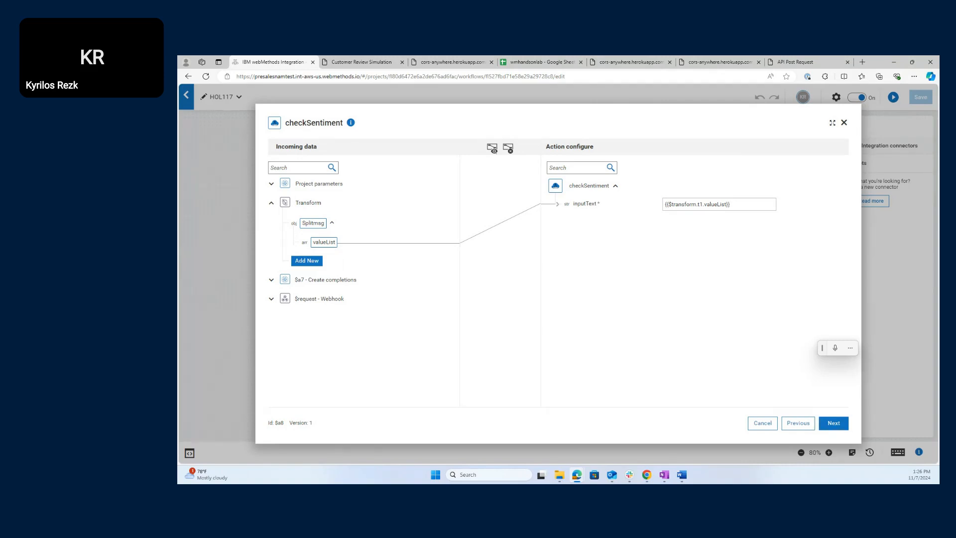
{"action": "key", "text": "alt+Tab"}
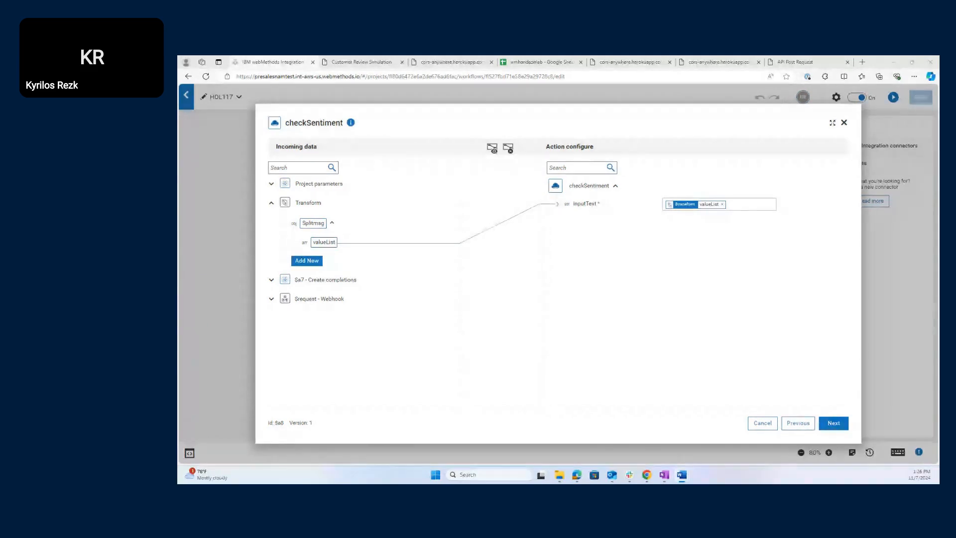
{"action": "key", "text": "alt+Tab"}
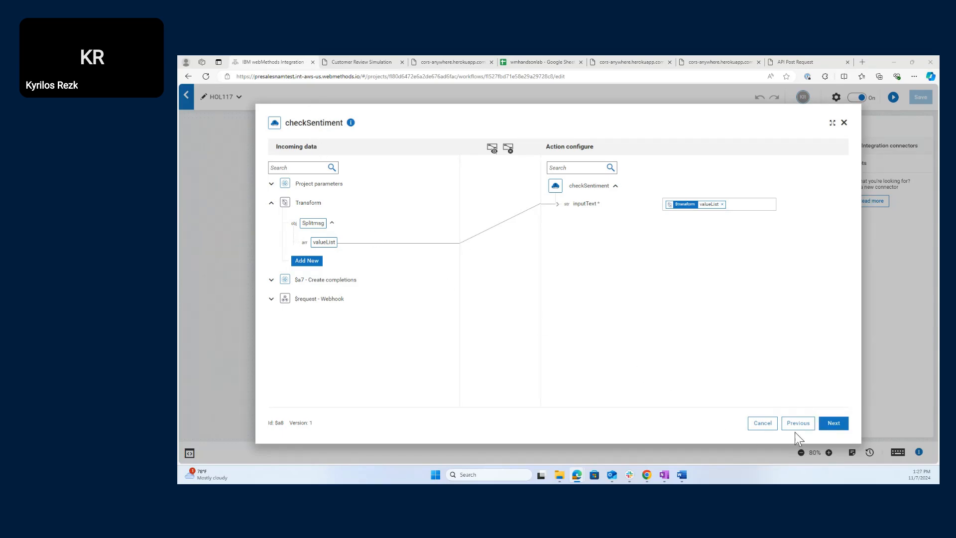
{"action": "left_click", "coordinate": [762, 423]}
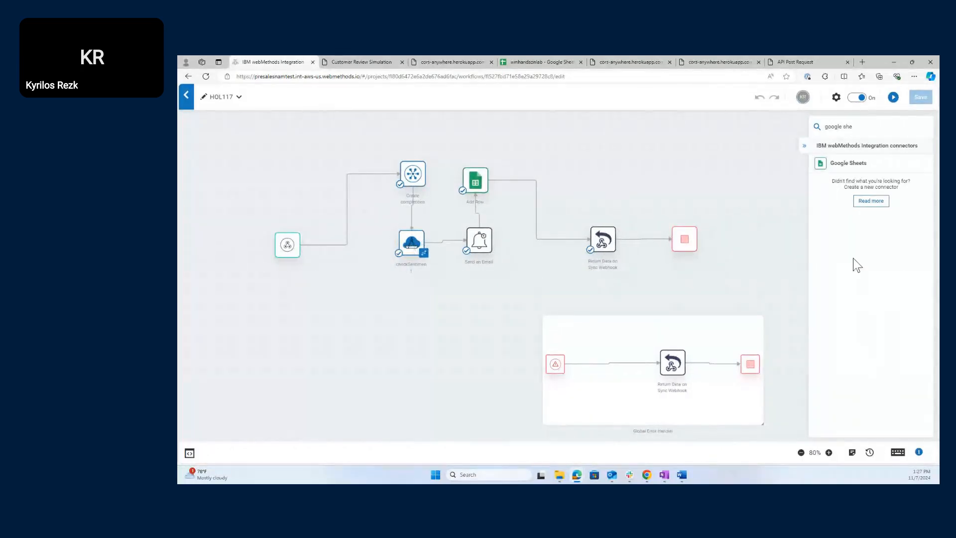
- Append [0] so checkSentiment's inputText reads {{$Transform.t1.valueList[0]}}
{"action": "left_click", "coordinate": [857, 126]}
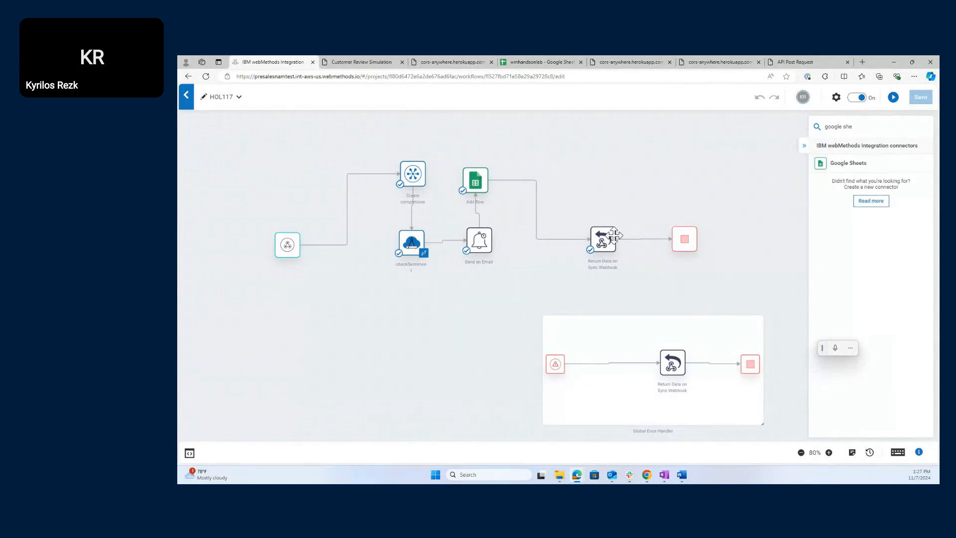
{"action": "mouse_move", "coordinate": [597, 232]}
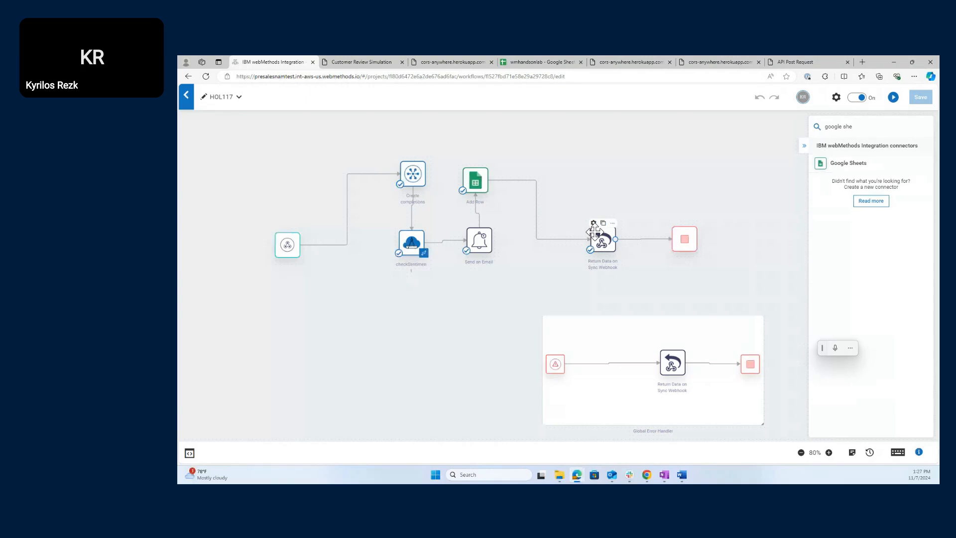
{"action": "mouse_move", "coordinate": [412, 244]}
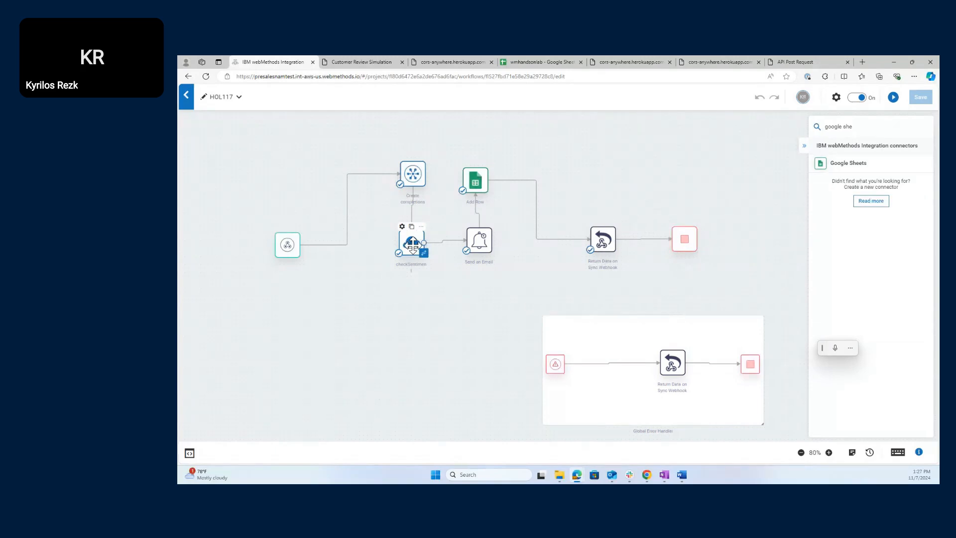
{"action": "double_click", "coordinate": [413, 246]}
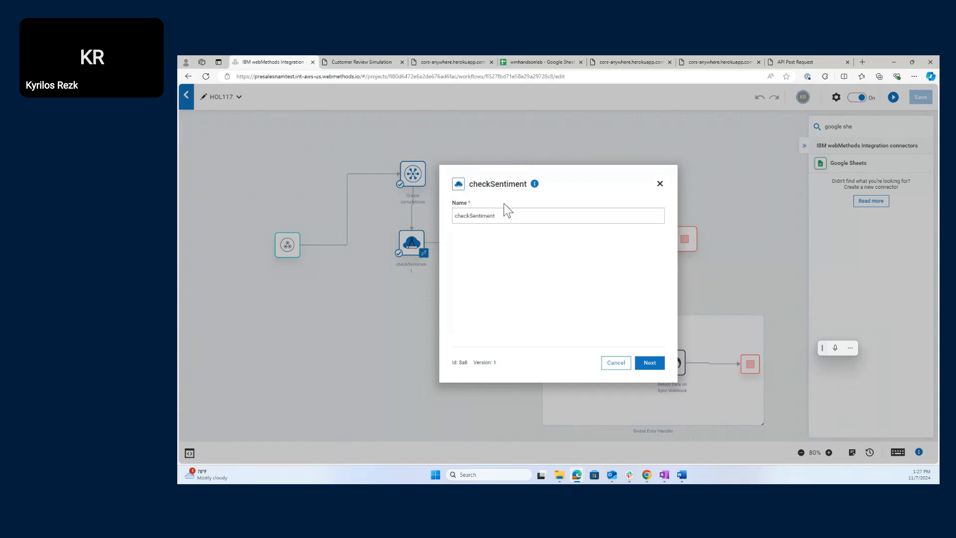
{"action": "left_click", "coordinate": [649, 363]}
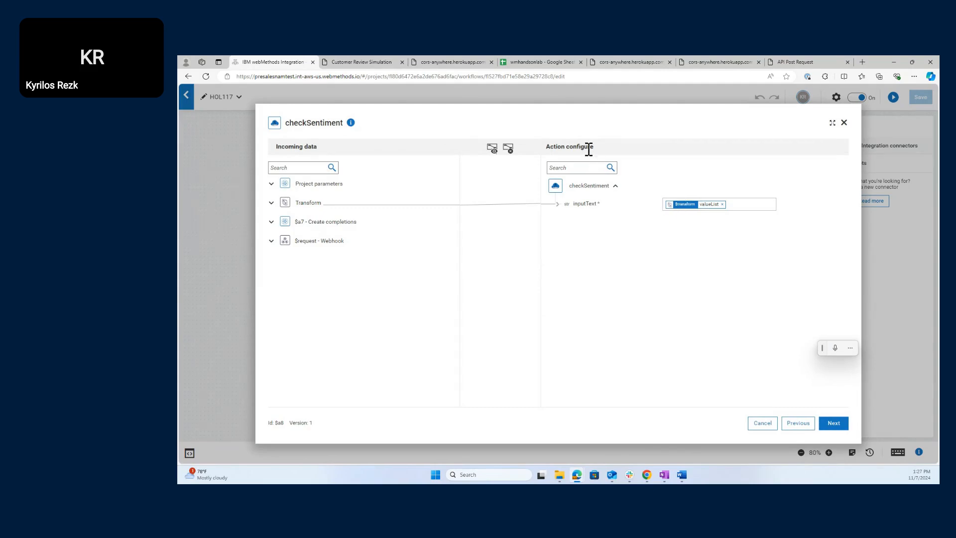
{"action": "left_click", "coordinate": [707, 205]}
{"action": "type", "text": "[0]"}
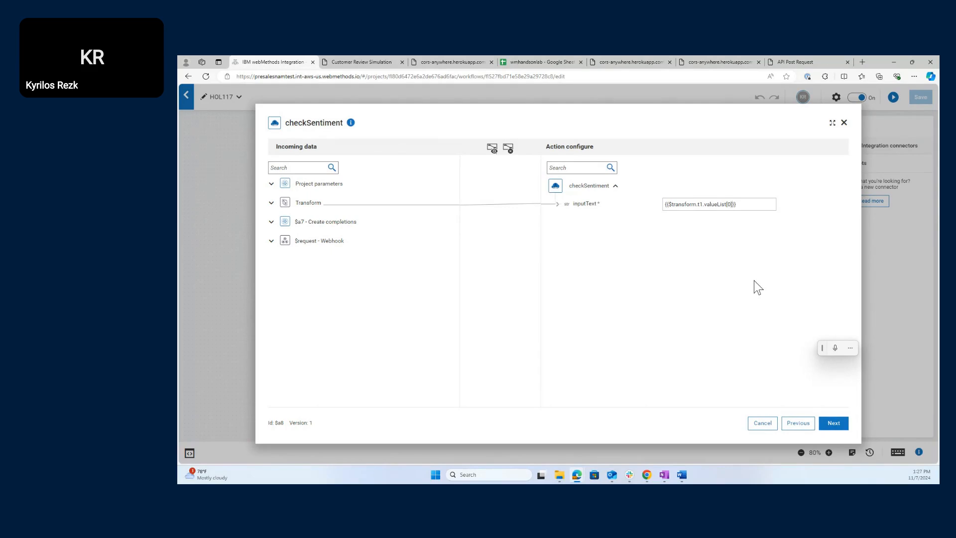
- Test the checkSentiment action and finish its configuration
{"action": "left_click", "coordinate": [835, 424]}
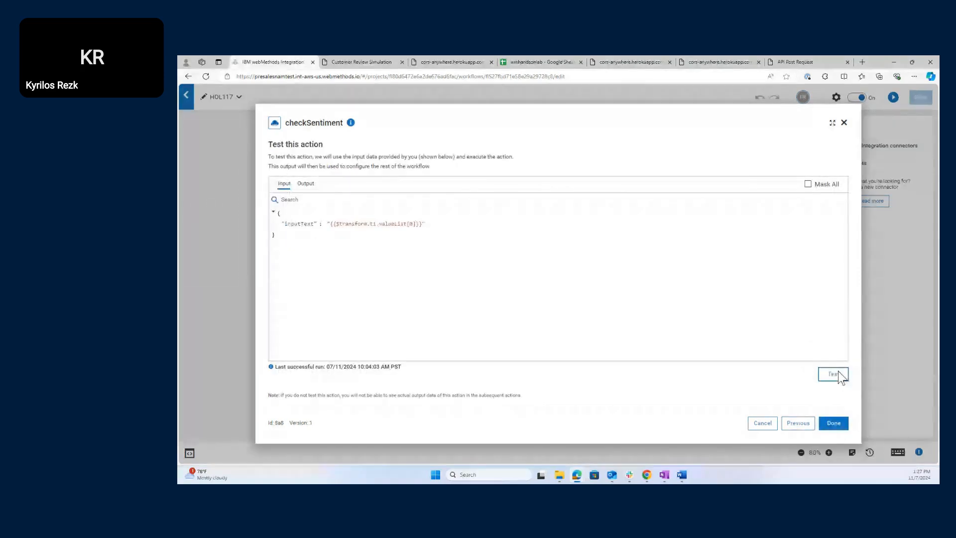
{"action": "left_click", "coordinate": [840, 376]}
{"action": "left_click", "coordinate": [839, 423]}
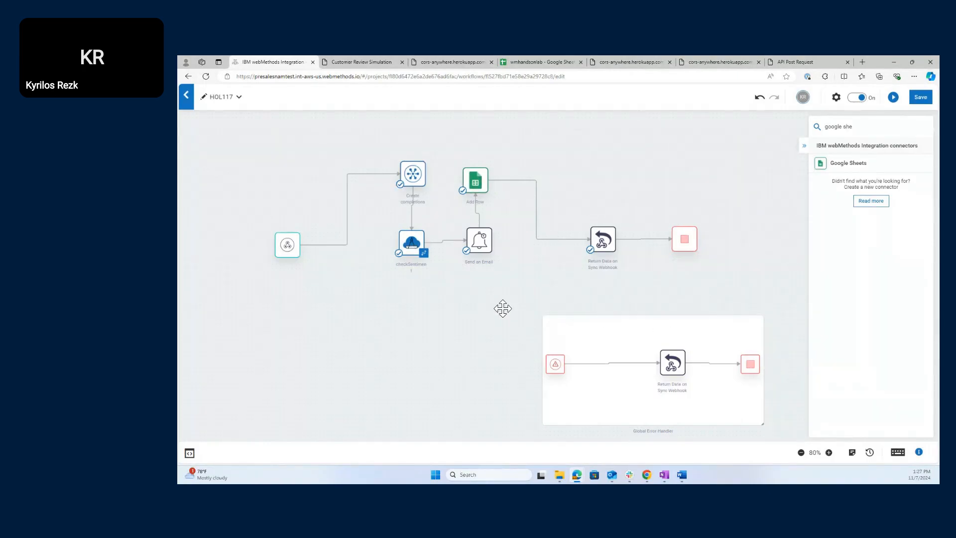
- Save the workflow and resubmit the five-star review 'I really like this product' from the helper
{"action": "left_click", "coordinate": [915, 98]}
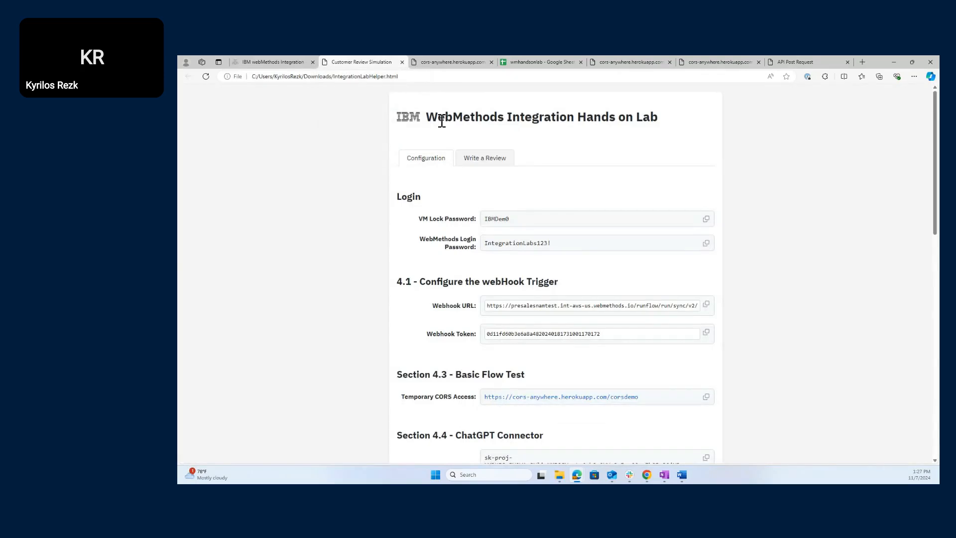
{"action": "left_click", "coordinate": [493, 166]}
{"action": "left_click", "coordinate": [496, 258]}
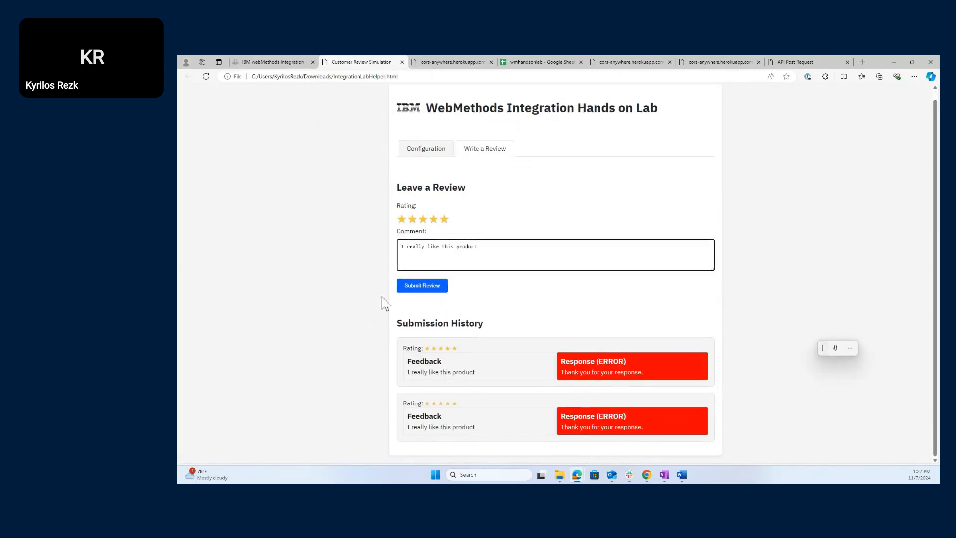
{"action": "left_click", "coordinate": [403, 289]}
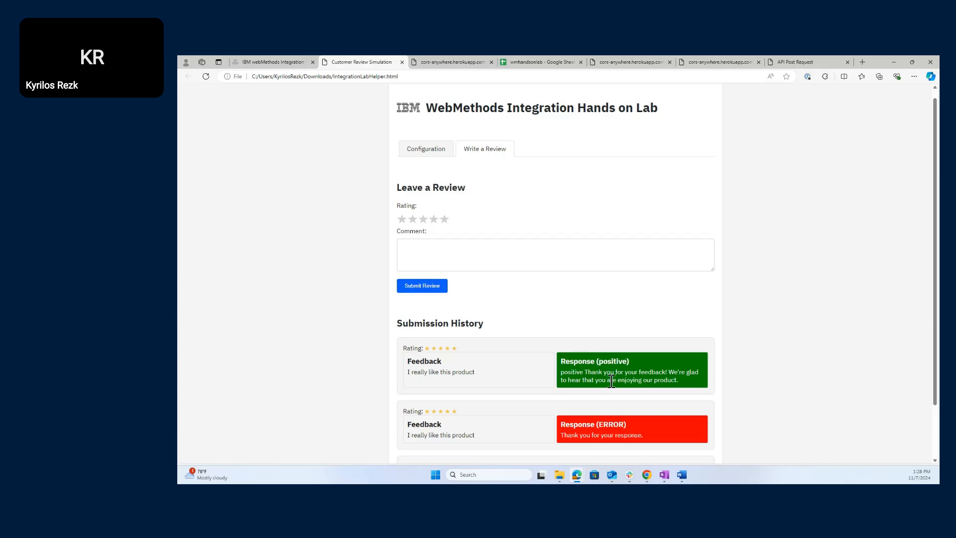
- Submit a one-star review 'I dislike this product', then go back to the HOL117 workflow
{"action": "left_click", "coordinate": [441, 257]}
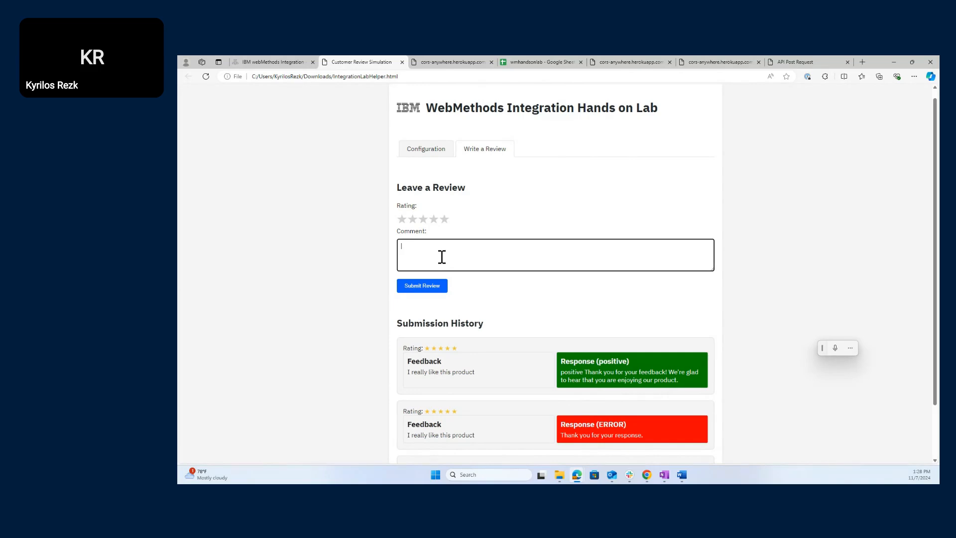
{"action": "type", "text": "I dislike this product"}
{"action": "left_click", "coordinate": [401, 219]}
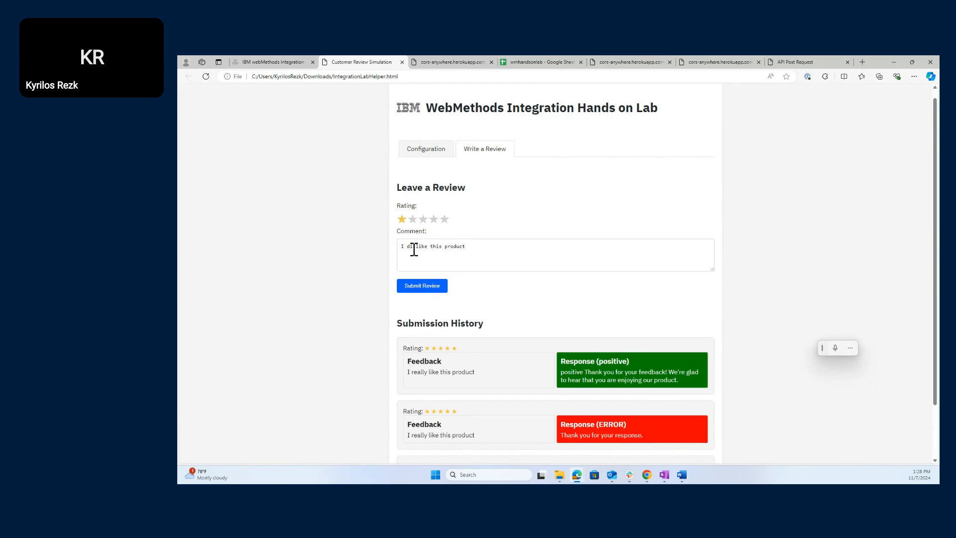
{"action": "left_click", "coordinate": [432, 291]}
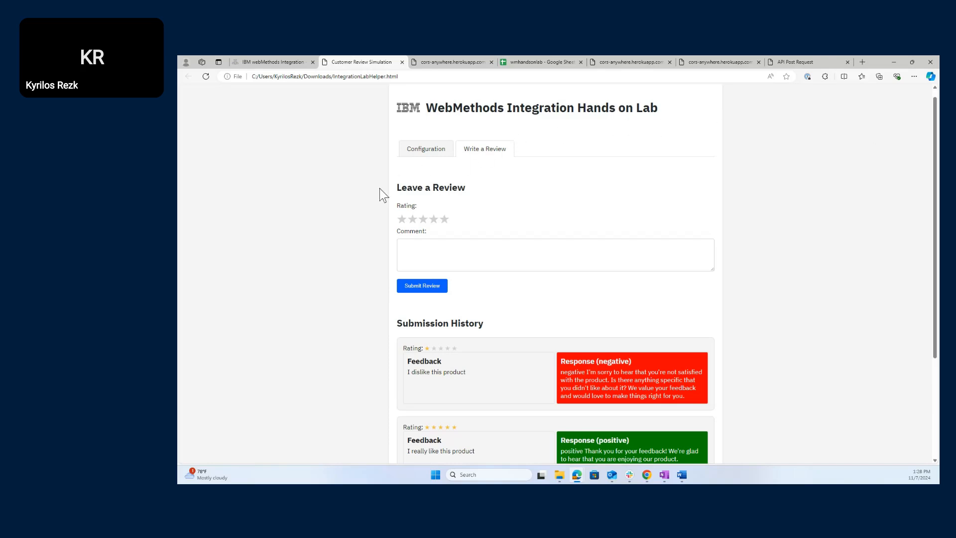
{"action": "left_click", "coordinate": [273, 62]}
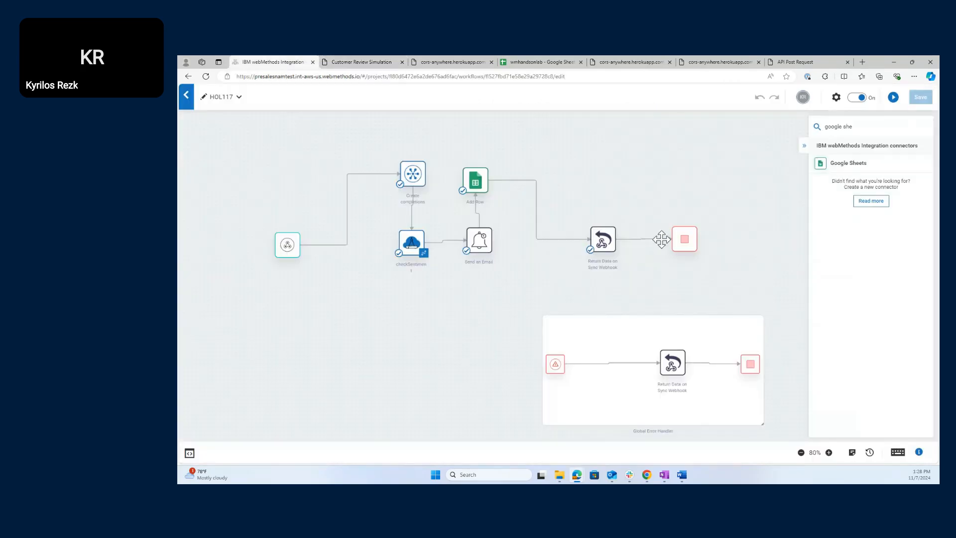